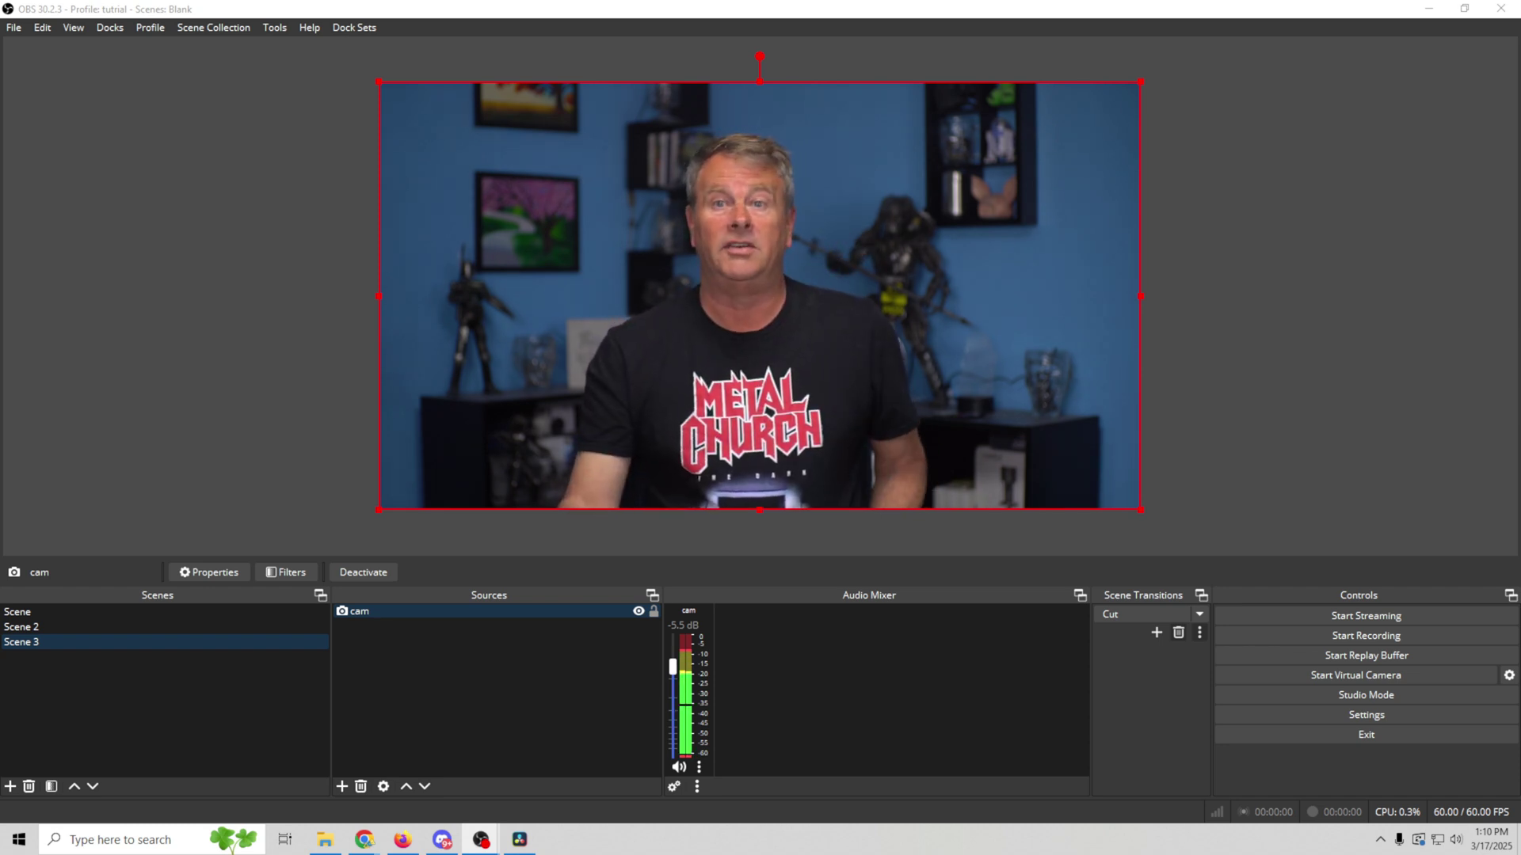
Add an NVIDIA Background Removal effect filter to the cam source
{"action": "right_click", "coordinate": [439, 610]}
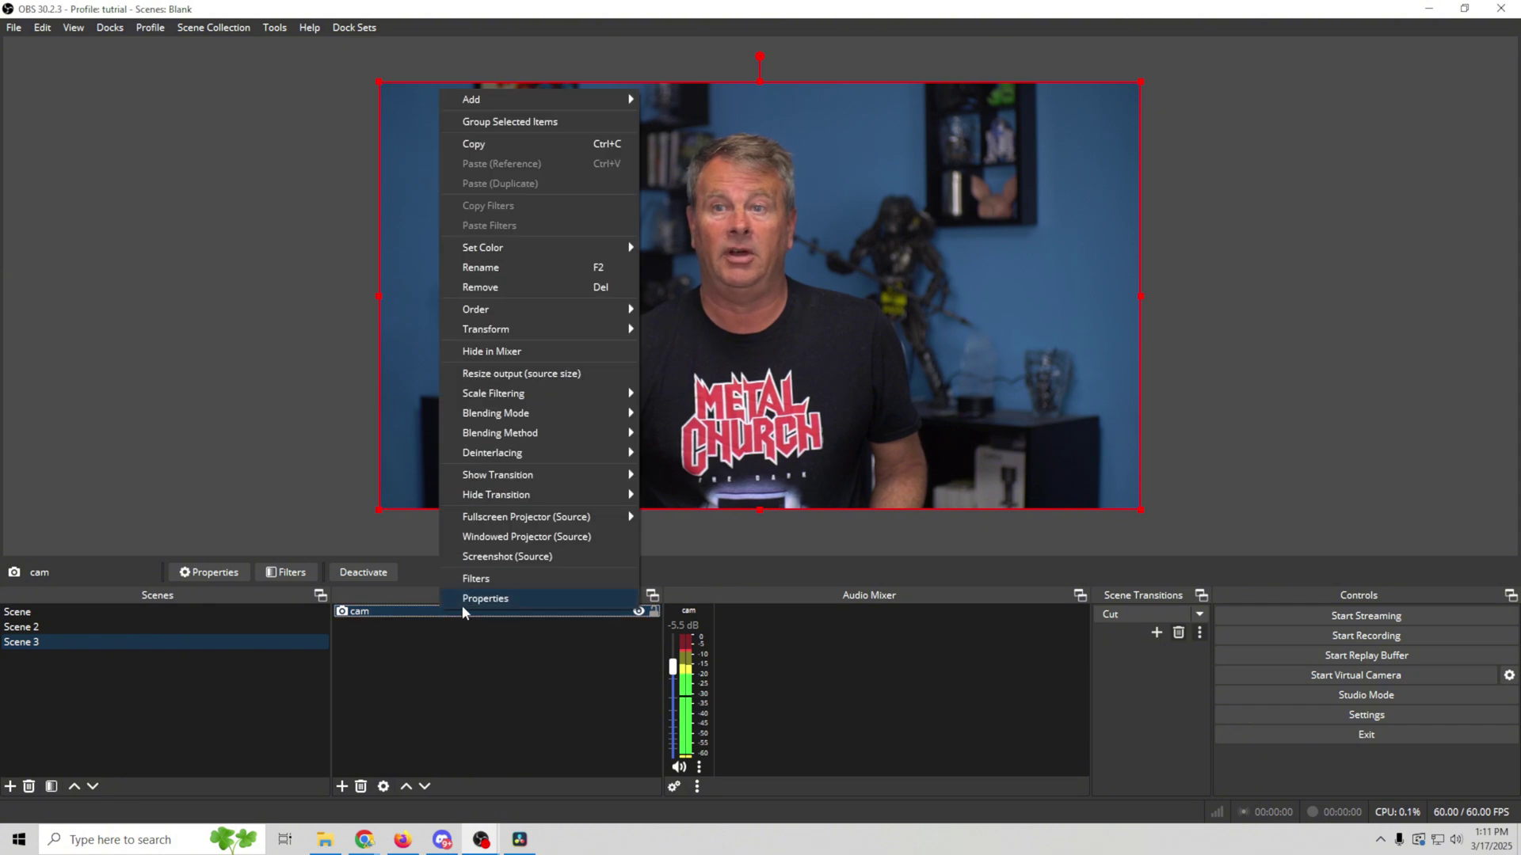
{"action": "left_click", "coordinate": [476, 579]}
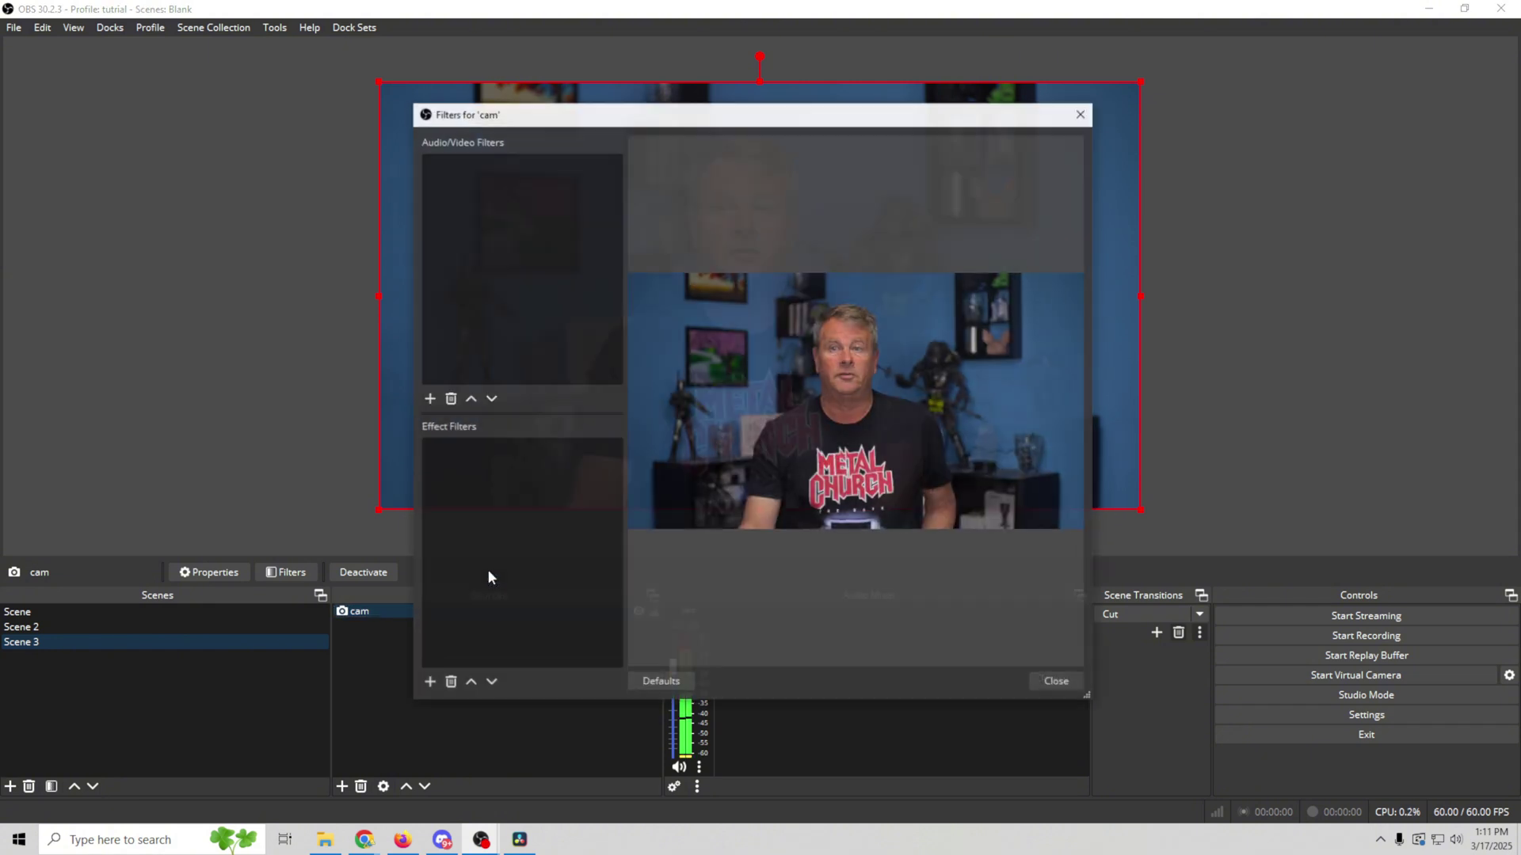
{"action": "left_click", "coordinate": [428, 683]}
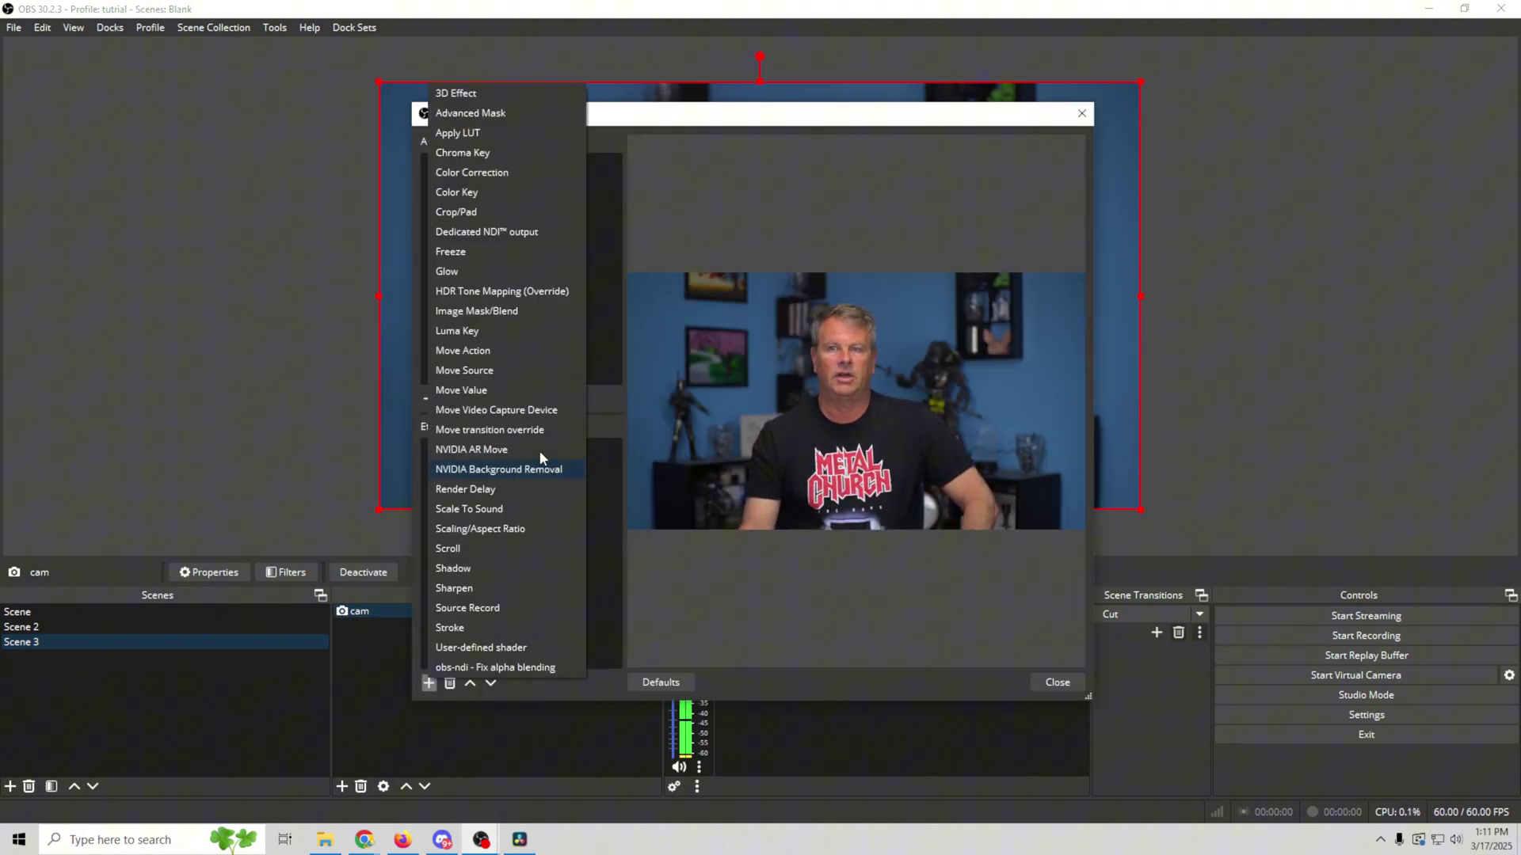
{"action": "left_click", "coordinate": [504, 470]}
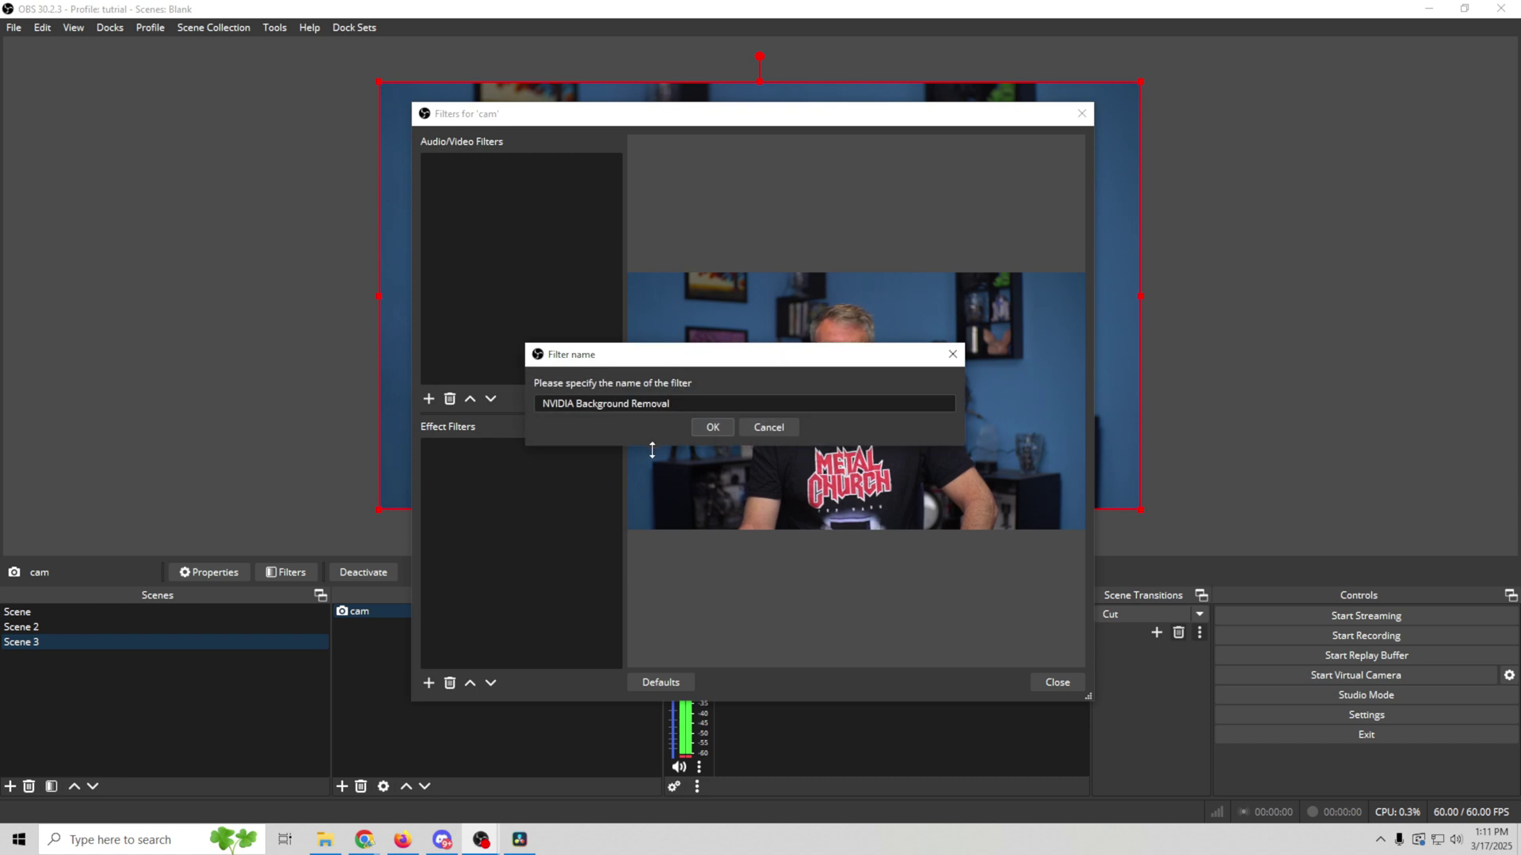
{"action": "left_click", "coordinate": [713, 427]}
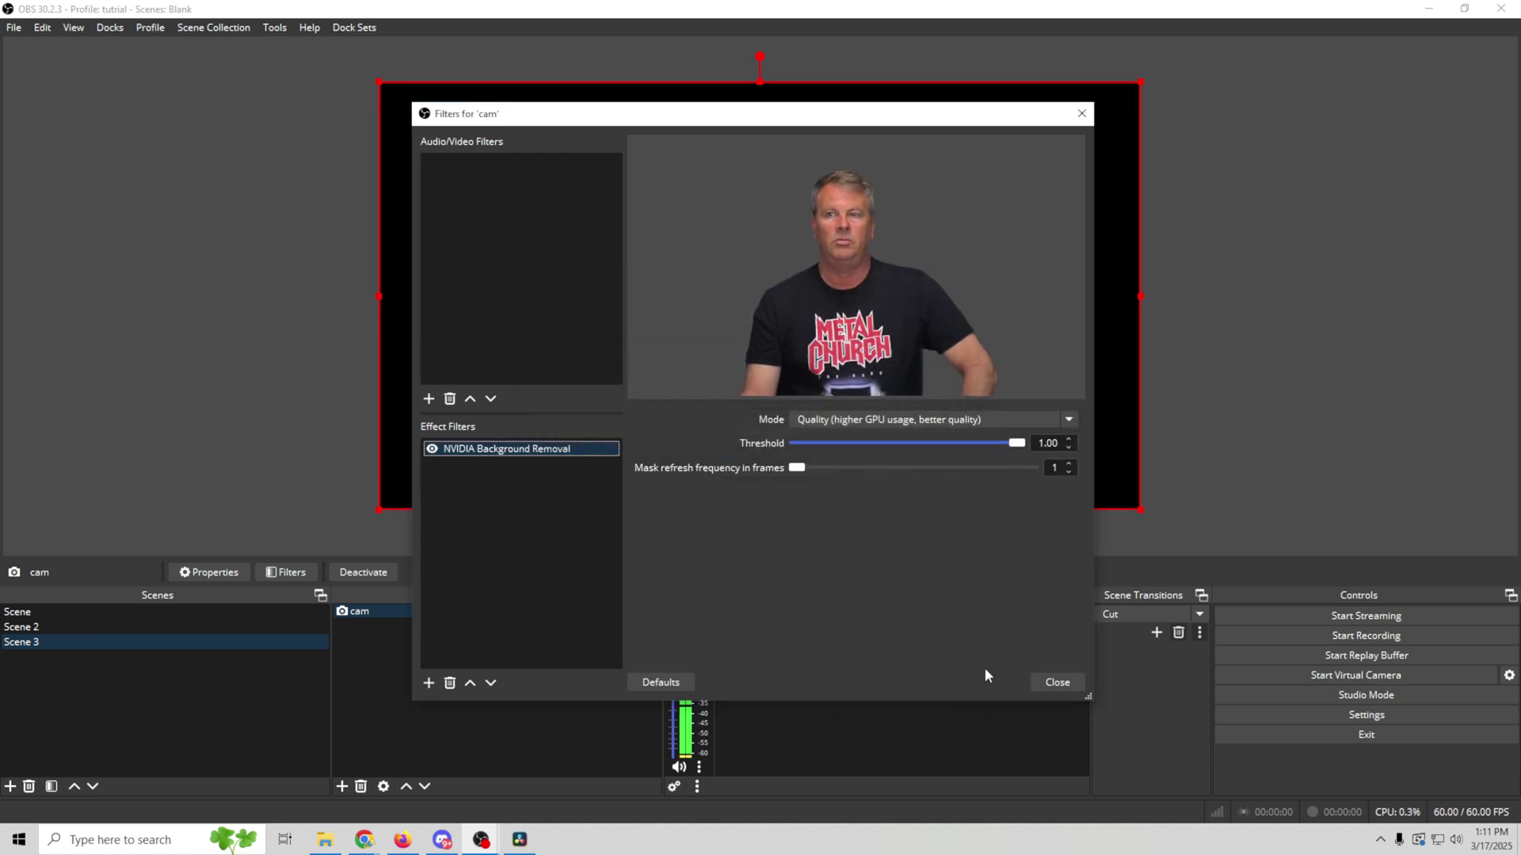
{"action": "left_click", "coordinate": [1043, 683]}
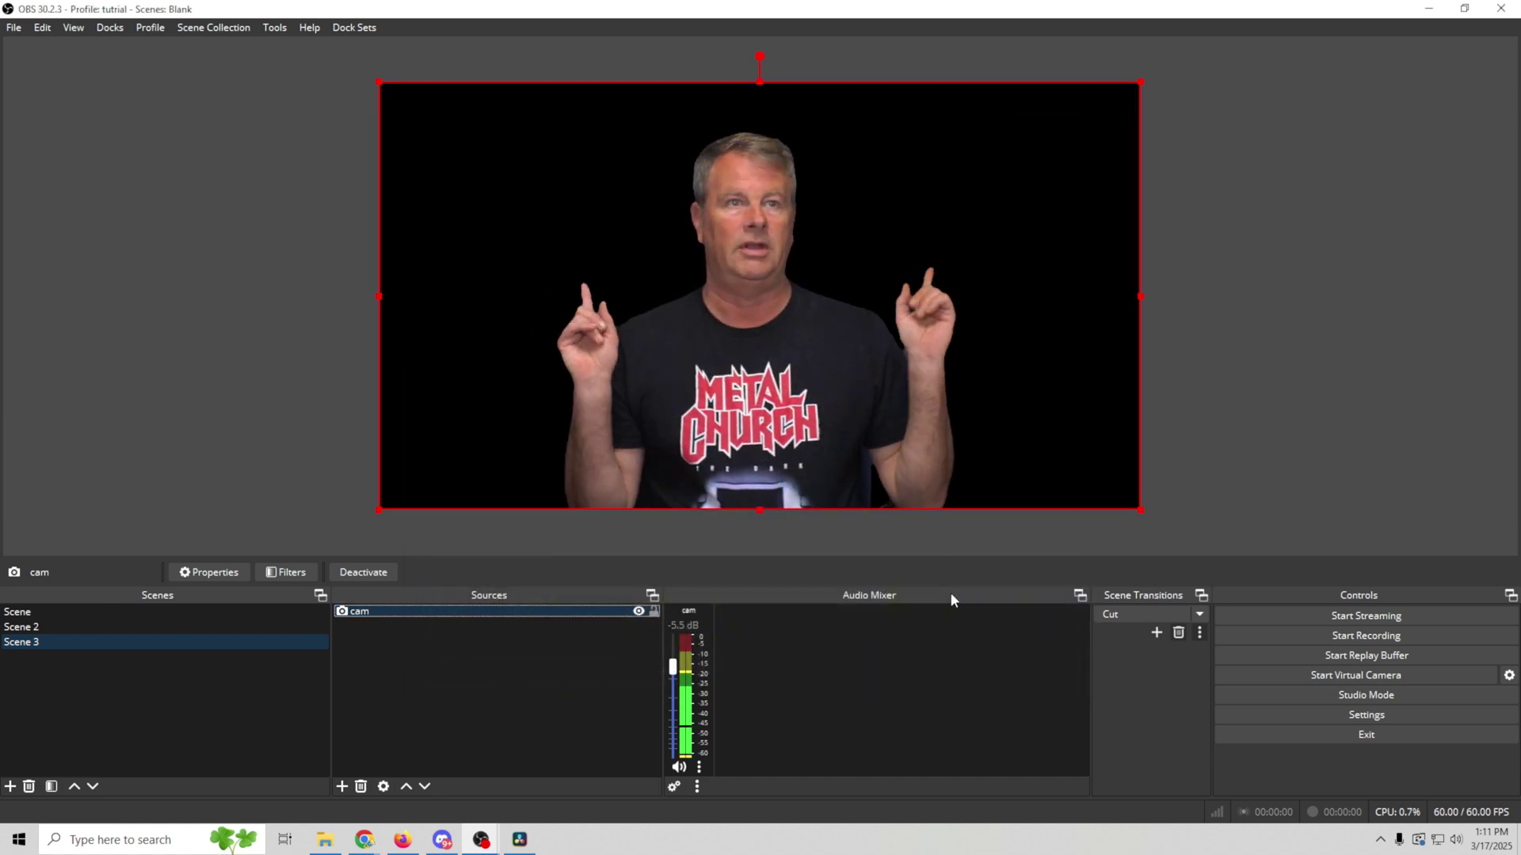
Create Color Source 2 with the bright green colour #3bff05
{"action": "left_click", "coordinate": [342, 786]}
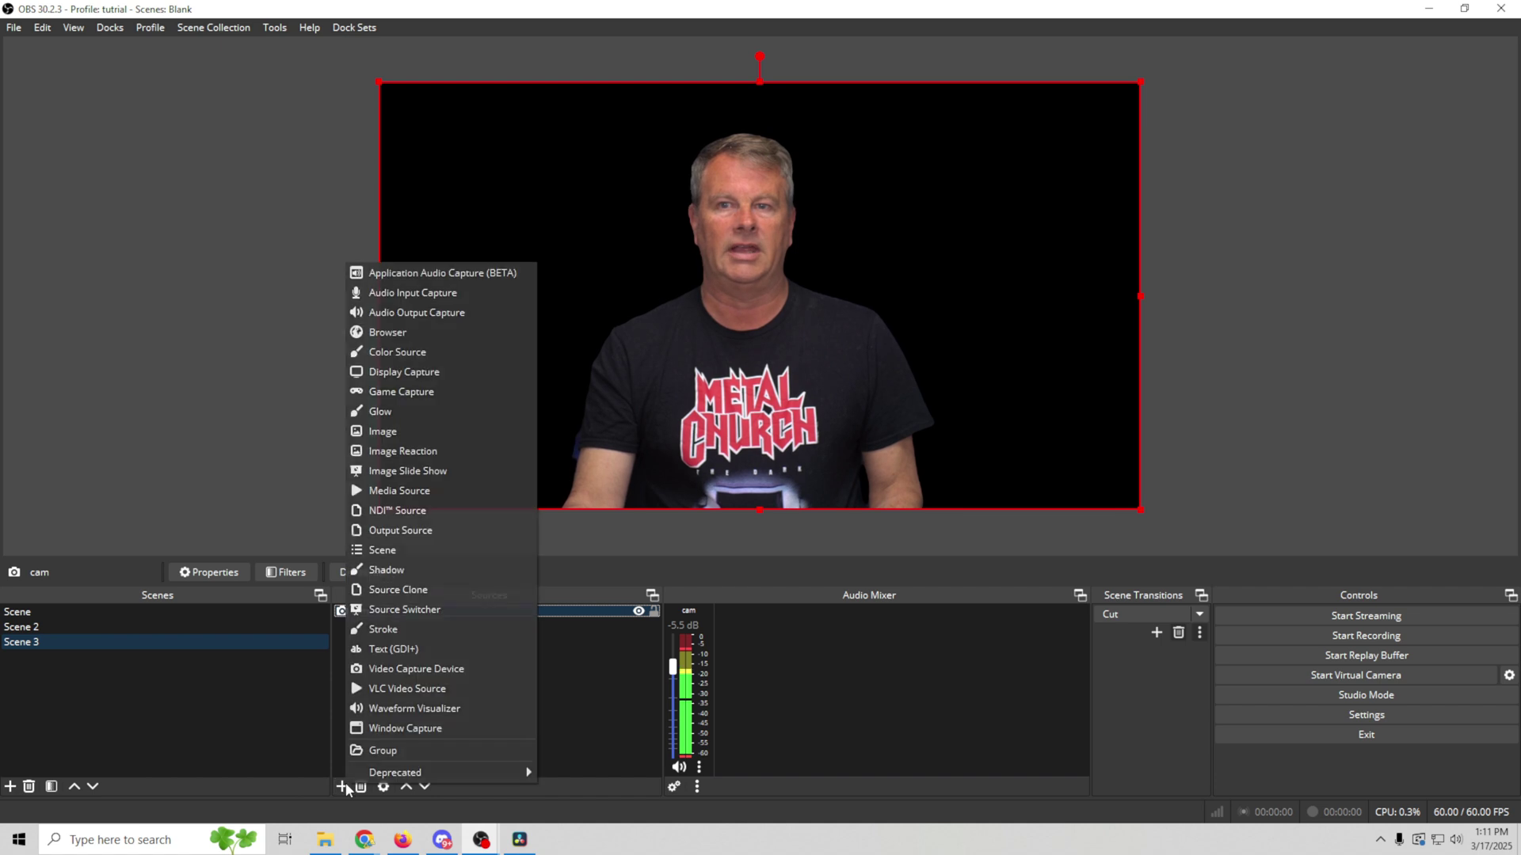
{"action": "left_click", "coordinate": [405, 351]}
{"action": "key", "text": "Return"}
{"action": "left_click", "coordinate": [967, 421]}
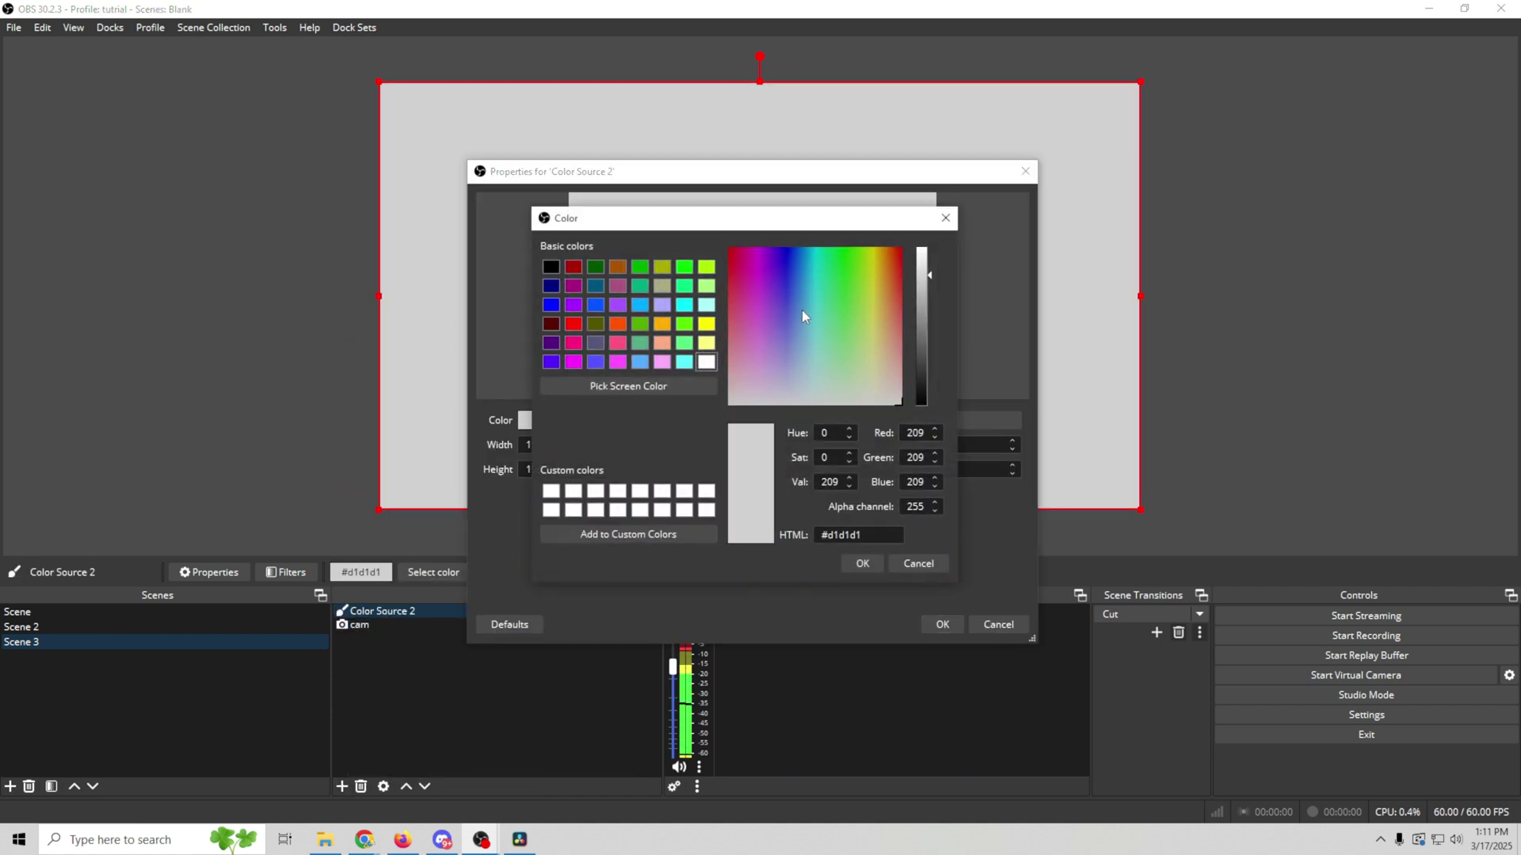
{"action": "left_click", "coordinate": [836, 276]}
{"action": "left_click_drag", "start_coordinate": [835, 276], "coordinate": [925, 238]}
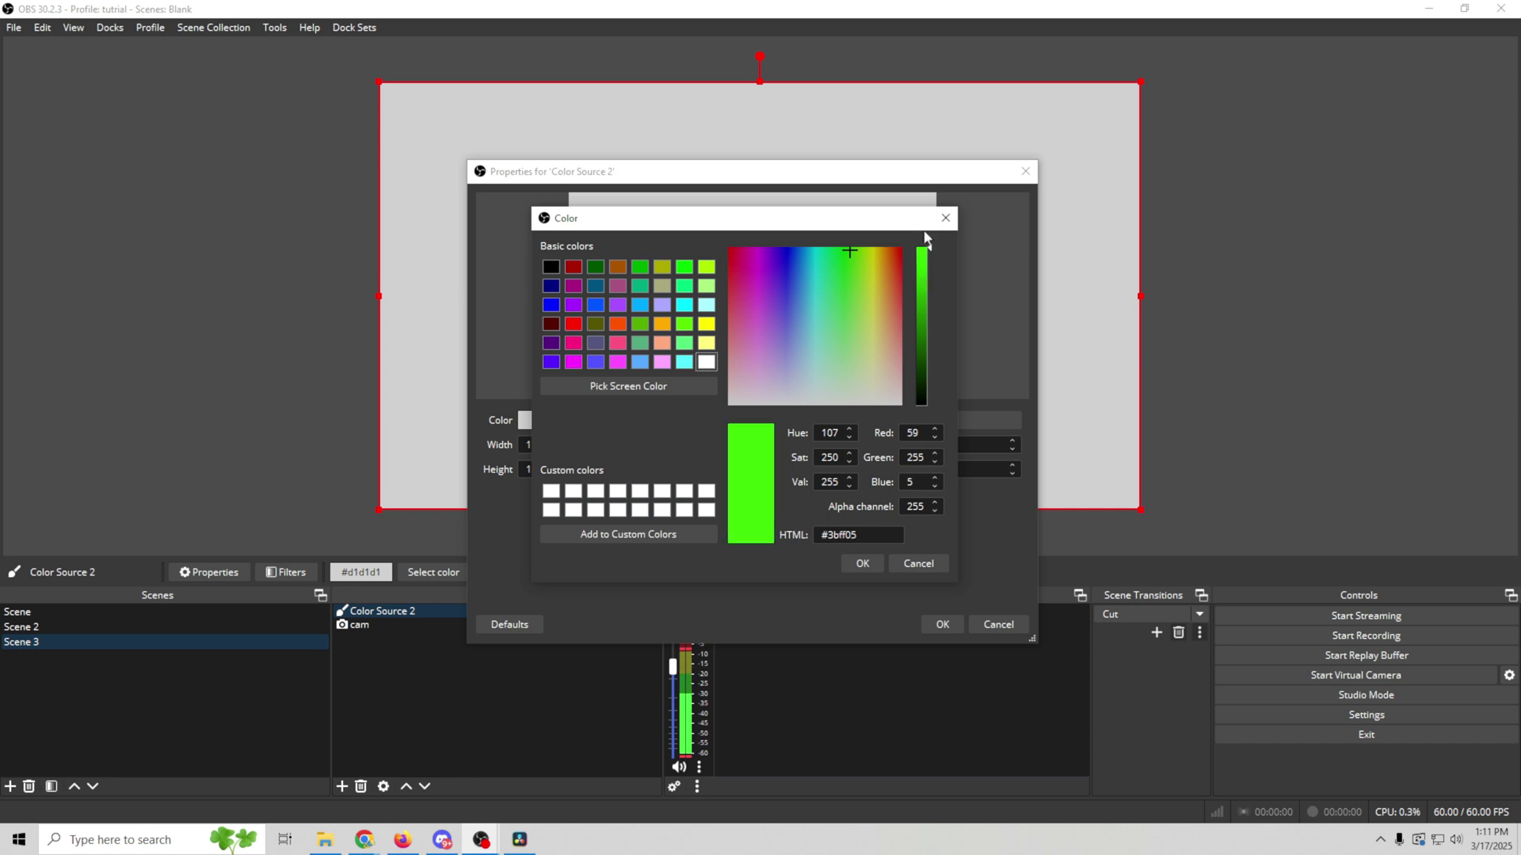
{"action": "left_click", "coordinate": [862, 563]}
{"action": "left_click", "coordinate": [942, 624]}
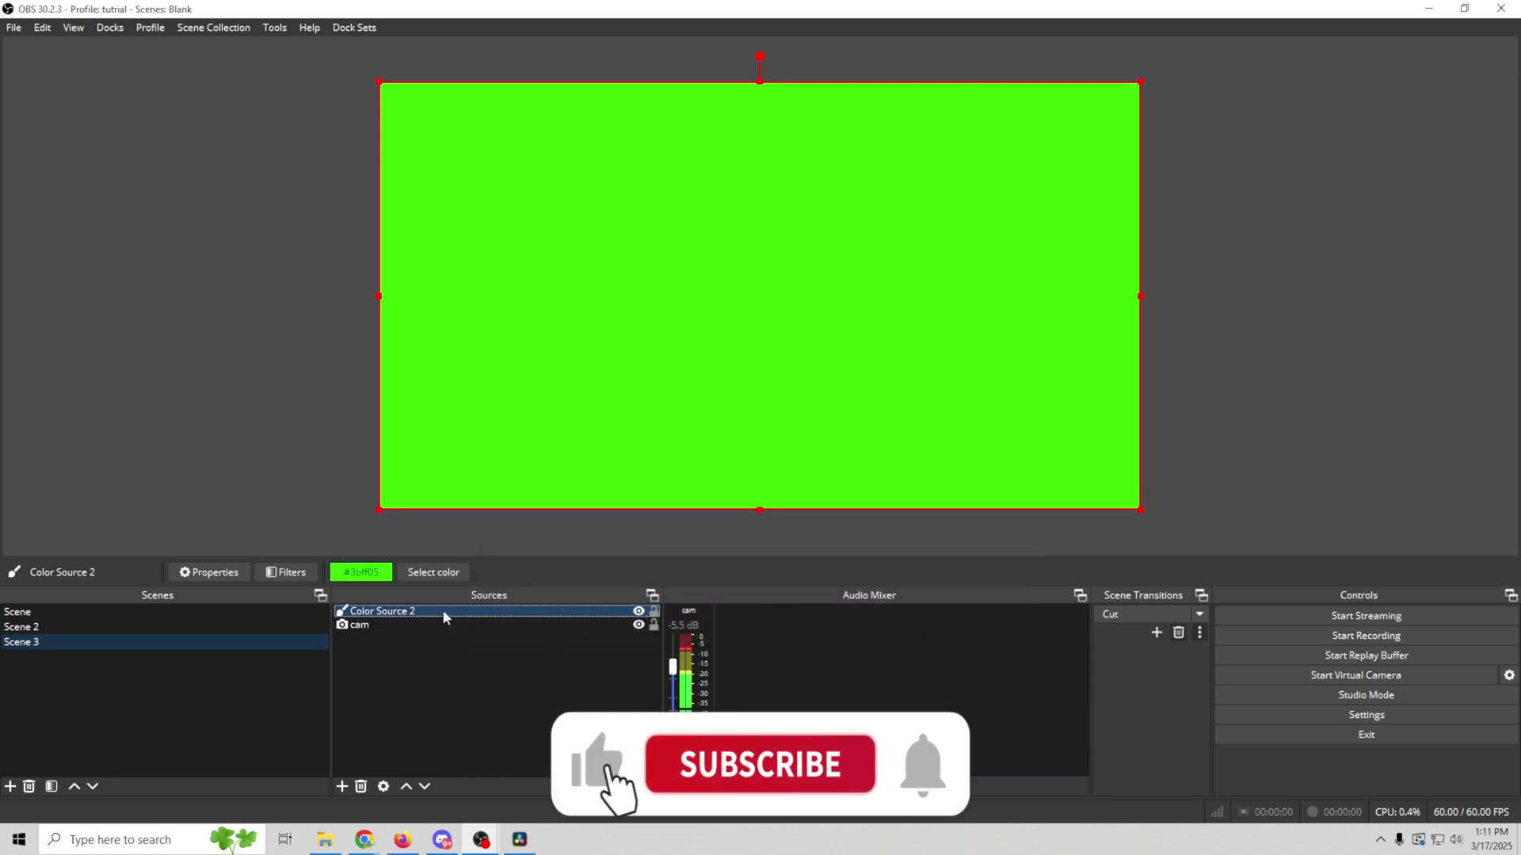
Move Color Source 2 below the cam source in the Sources list
{"action": "left_click_drag", "start_coordinate": [444, 617], "coordinate": [442, 661]}
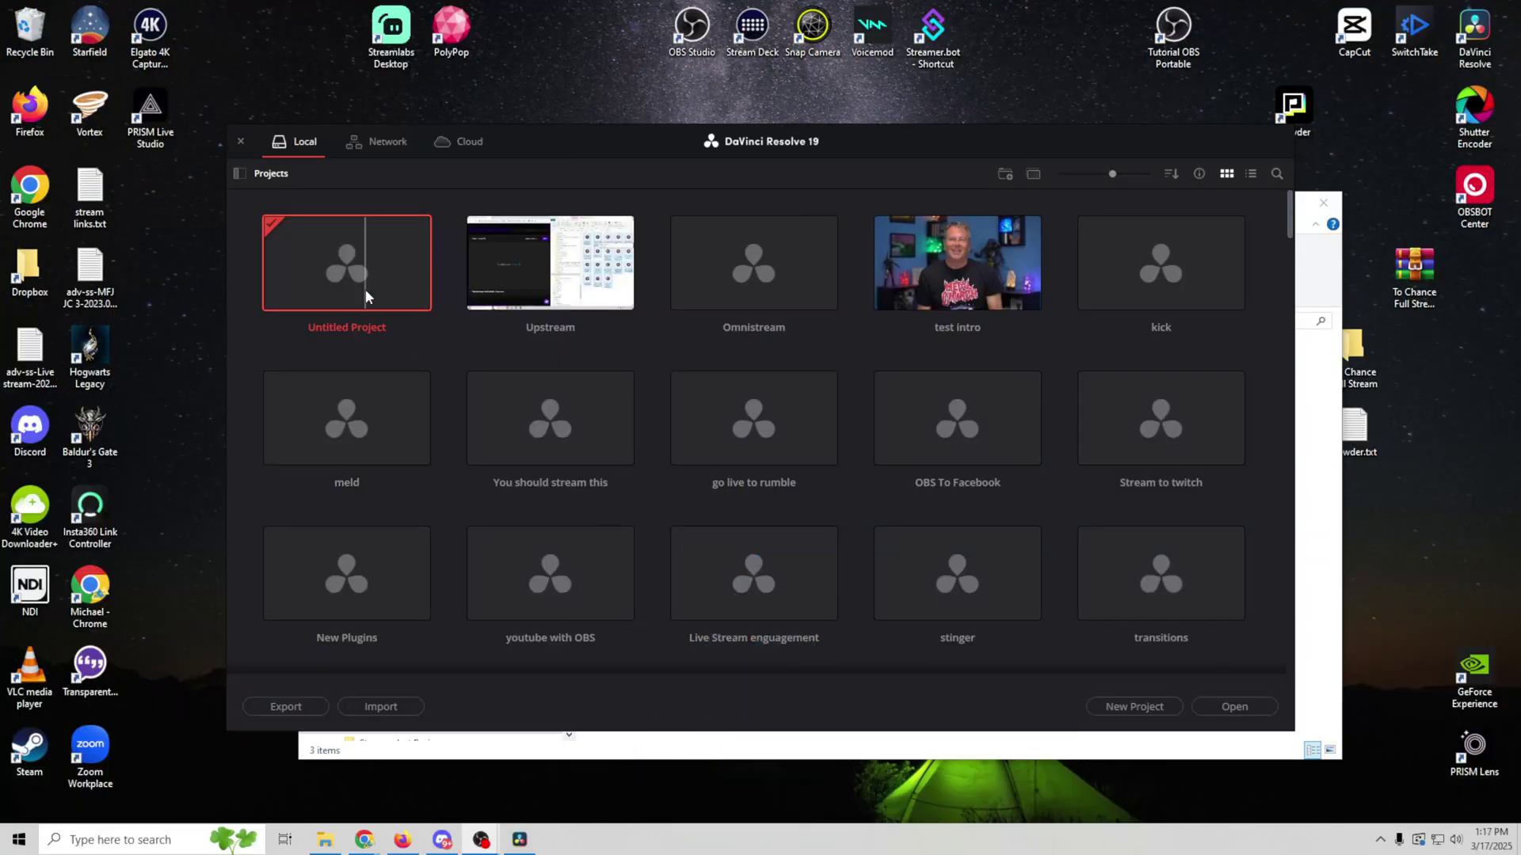
Open Untitled Project, import alert recording.mp4 into the Media Pool and place it on Timeline 1
{"action": "double_click", "coordinate": [366, 297]}
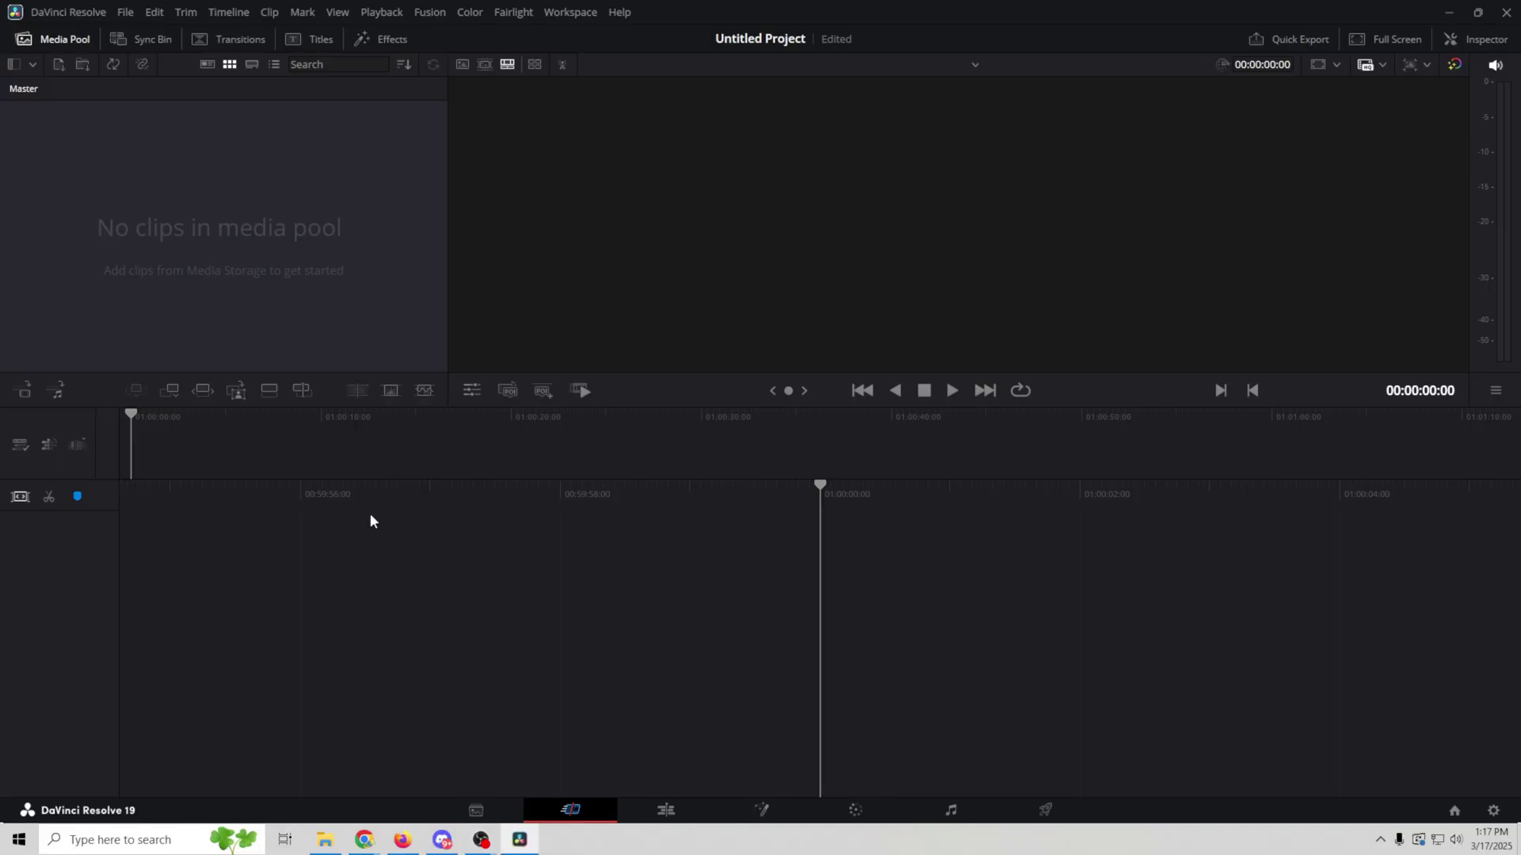
{"action": "left_click", "coordinate": [669, 815]}
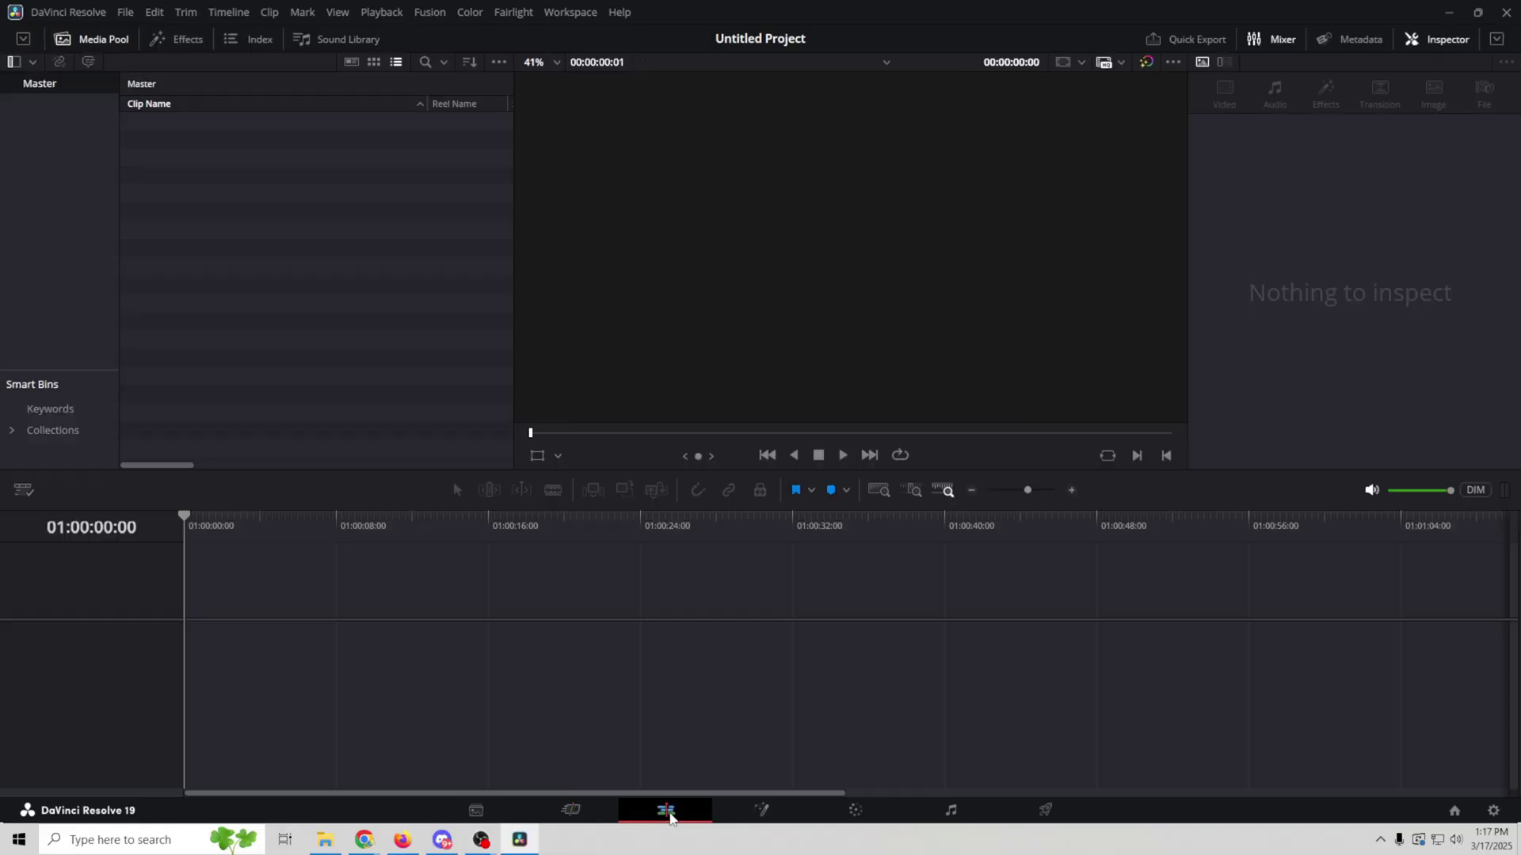
{"action": "left_click", "coordinate": [325, 838]}
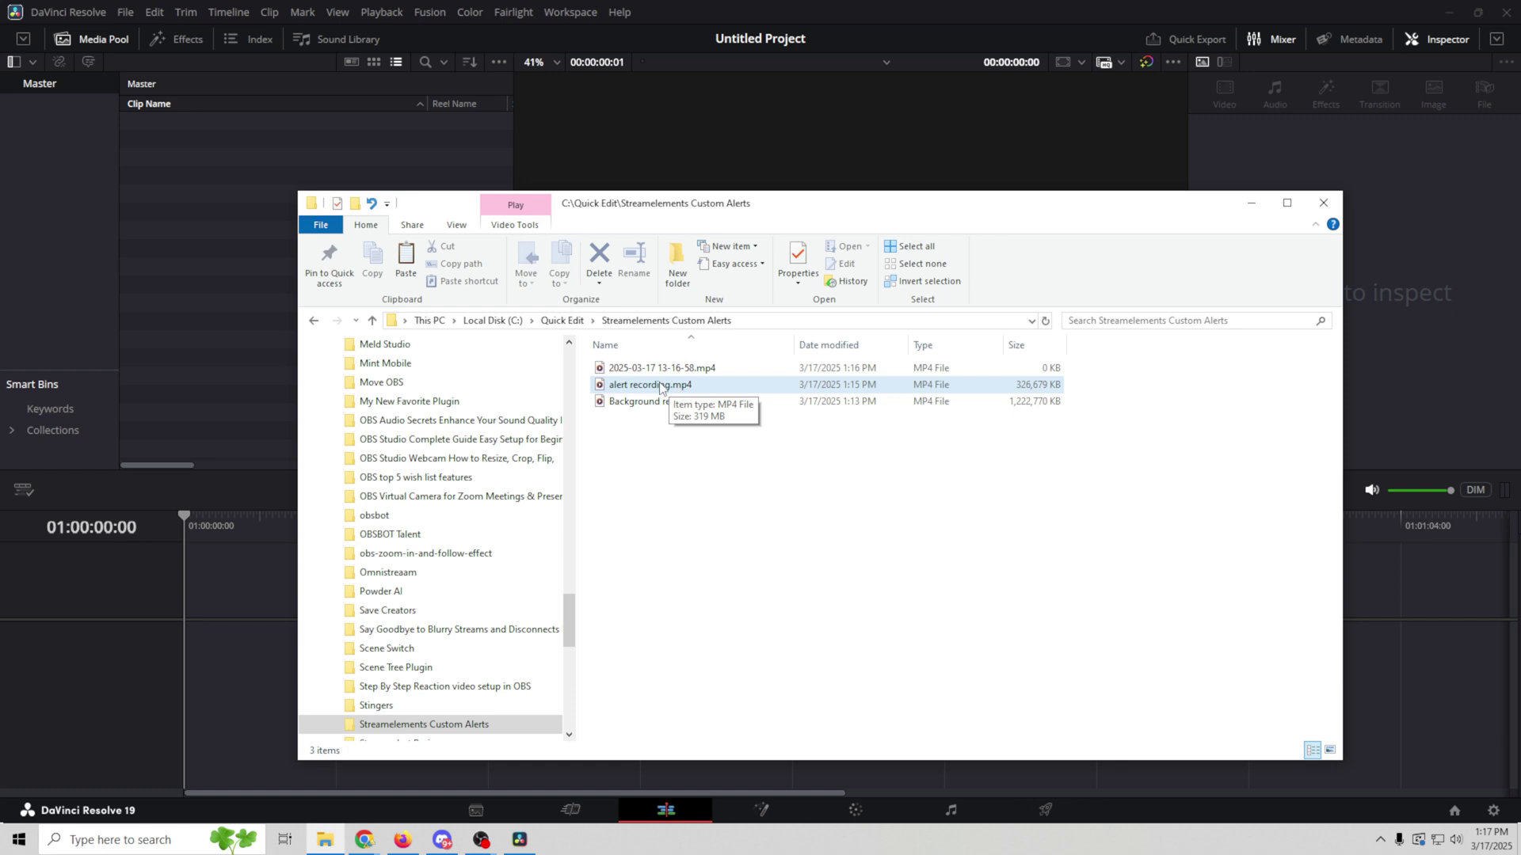
{"action": "left_click_drag", "start_coordinate": [661, 387], "coordinate": [238, 261]}
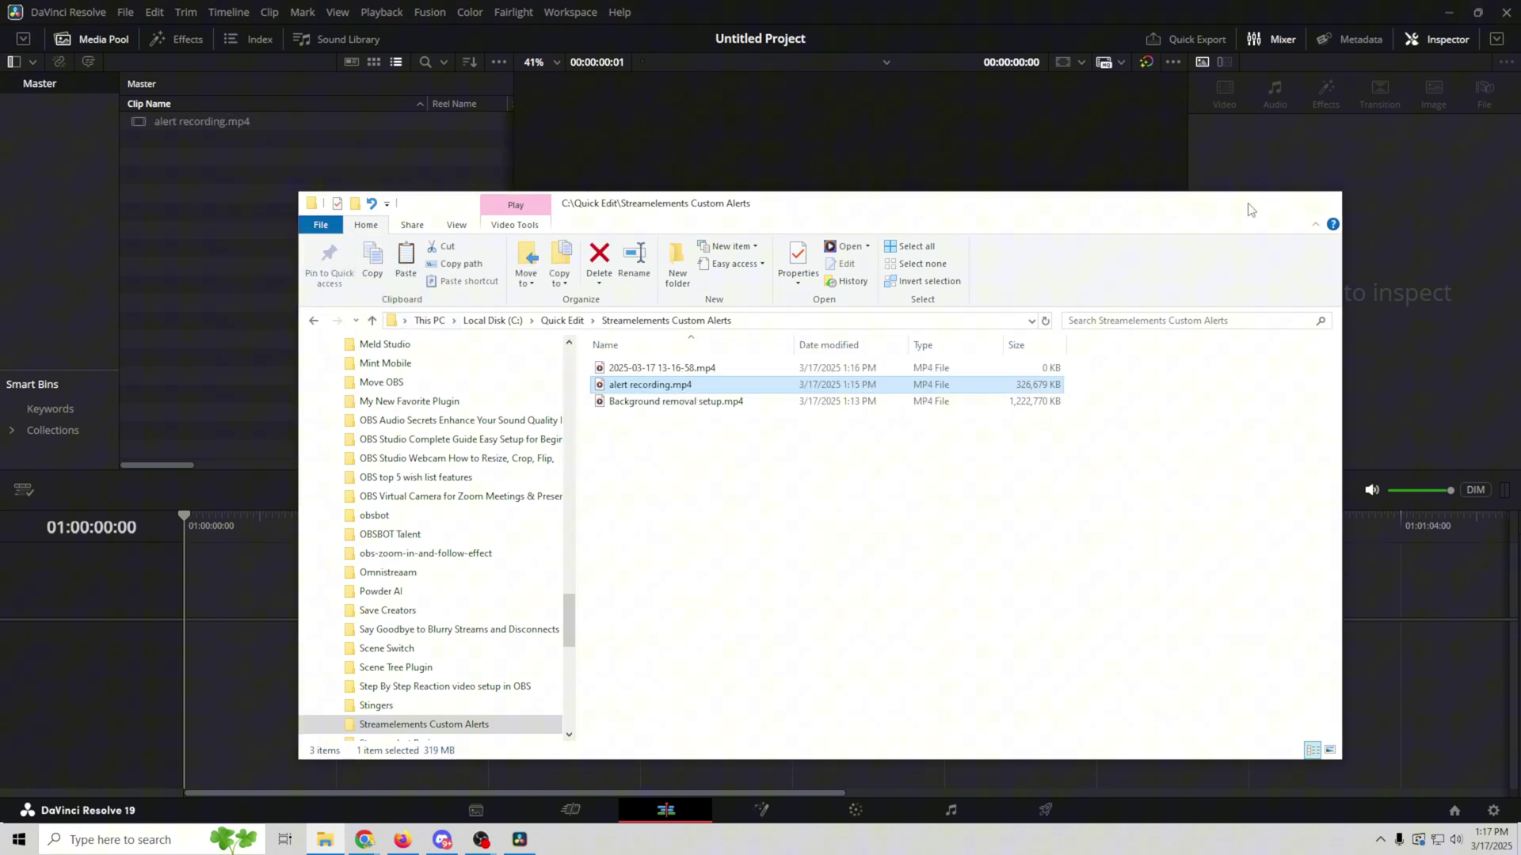
{"action": "left_click", "coordinate": [794, 495]}
{"action": "left_click_drag", "start_coordinate": [204, 130], "coordinate": [183, 622]}
{"action": "mouse_move", "coordinate": [394, 846]}
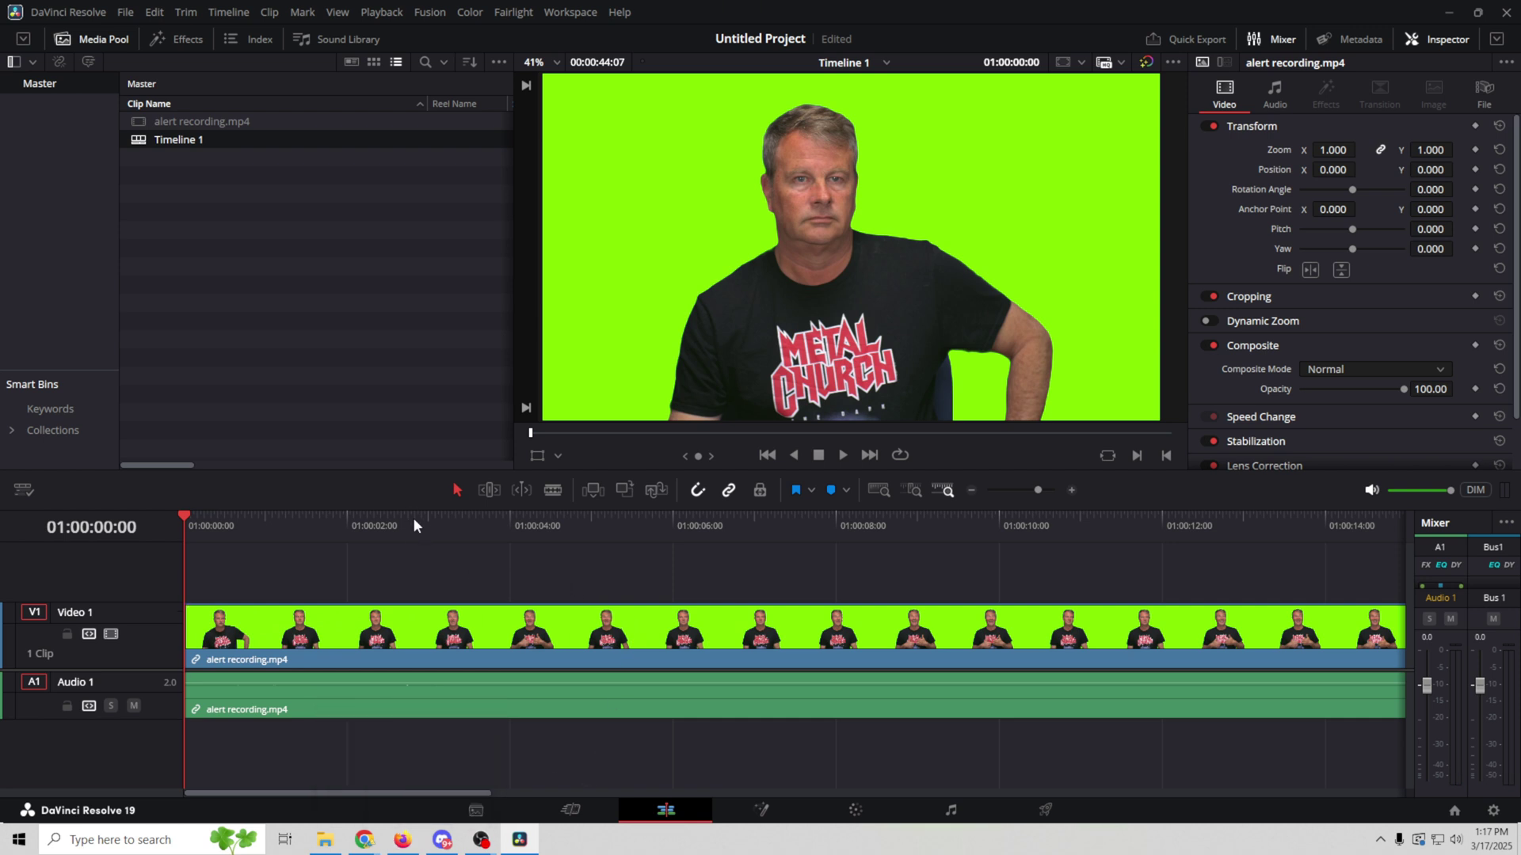
Search the effects for '3' and apply the 3D Keyer to the V1 clip
{"action": "left_click", "coordinate": [173, 37]}
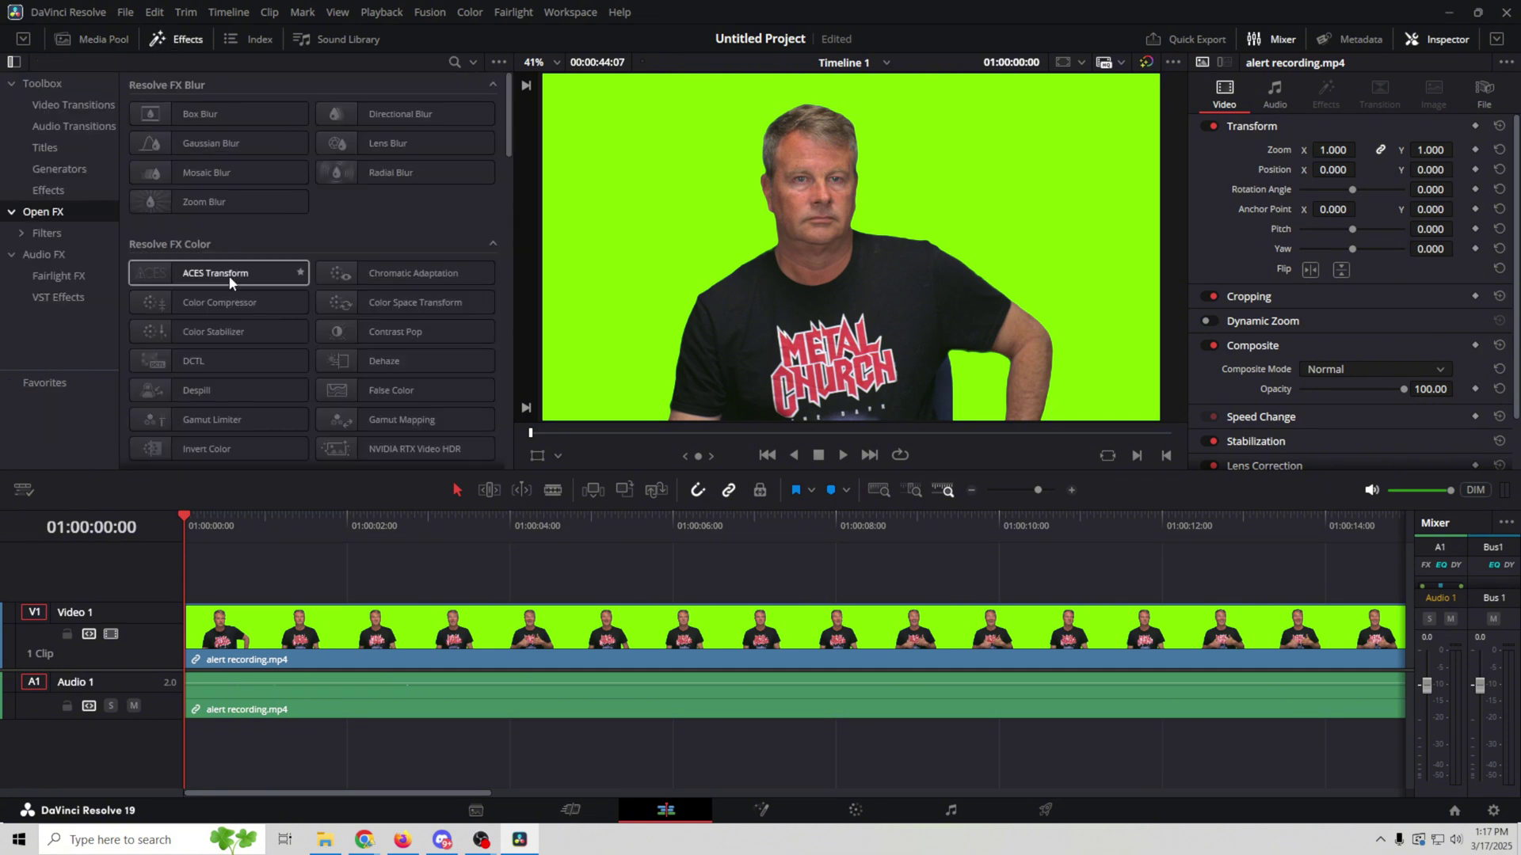
{"action": "left_click", "coordinate": [453, 62]}
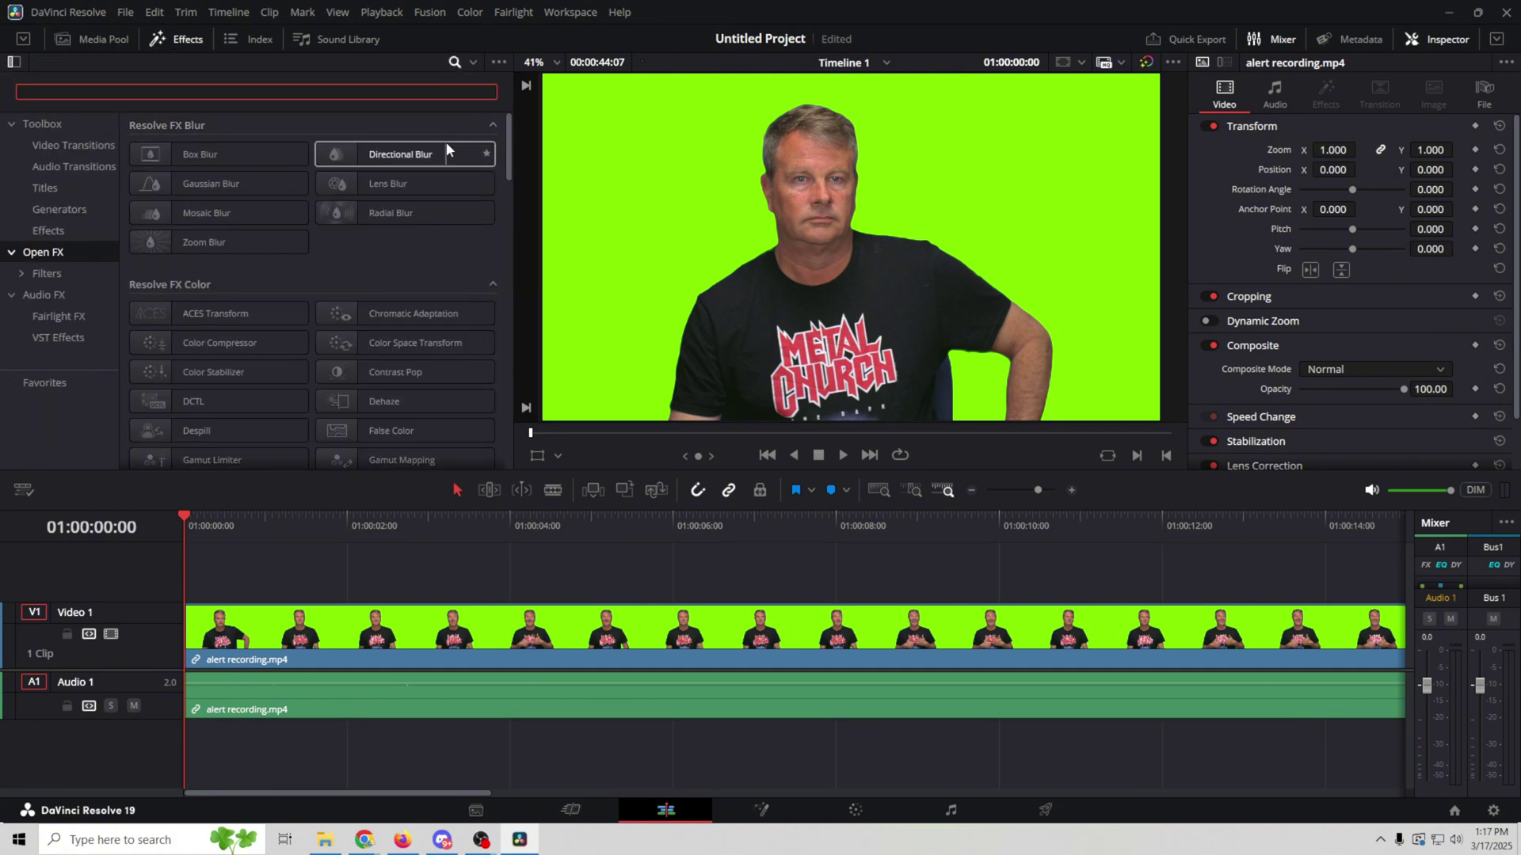
{"action": "left_click", "coordinate": [45, 254]}
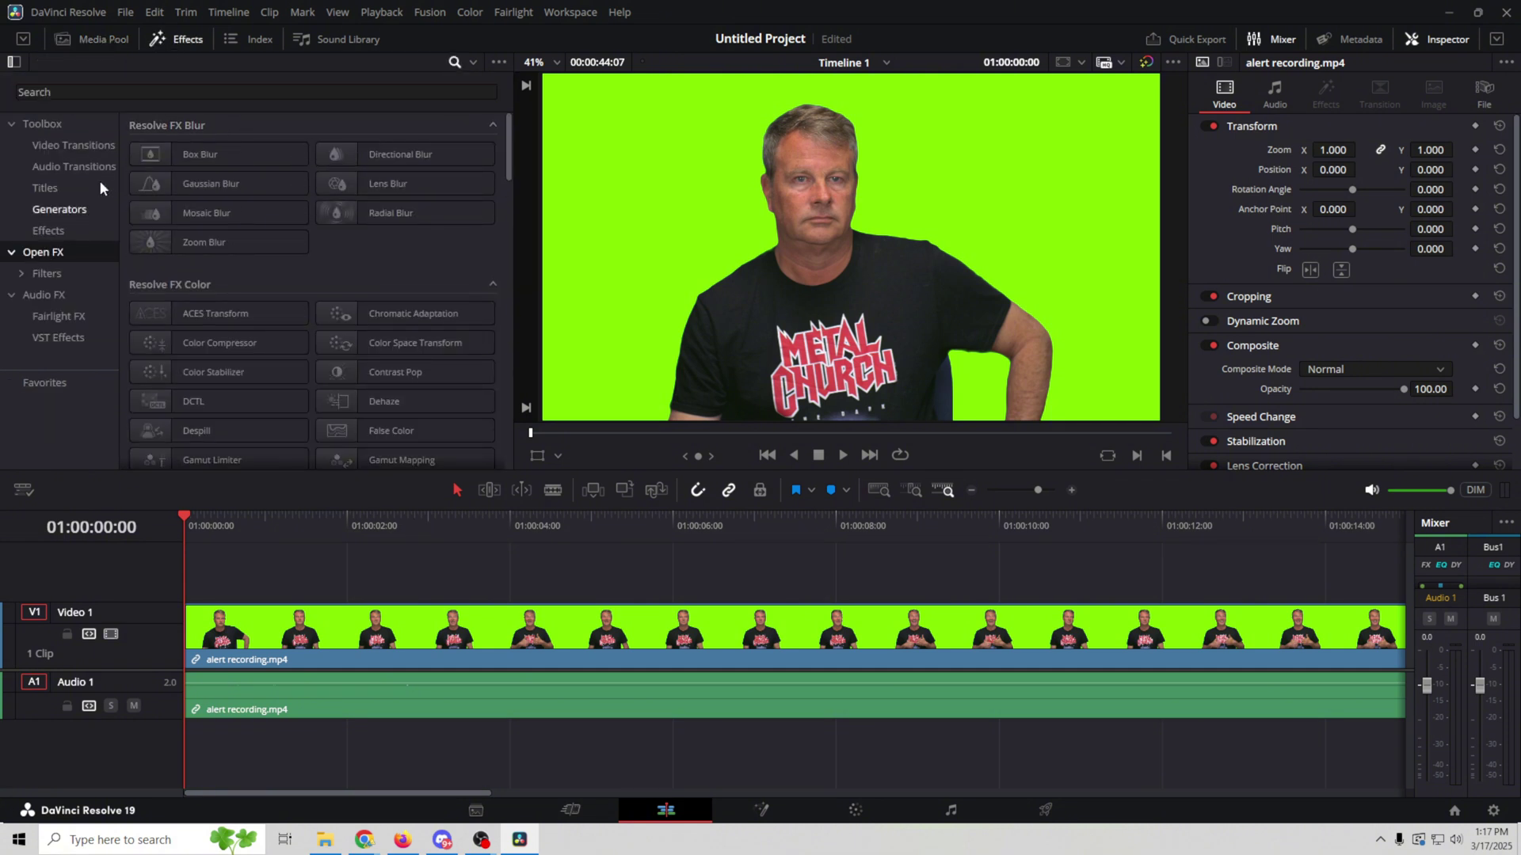
{"action": "left_click", "coordinate": [380, 97]}
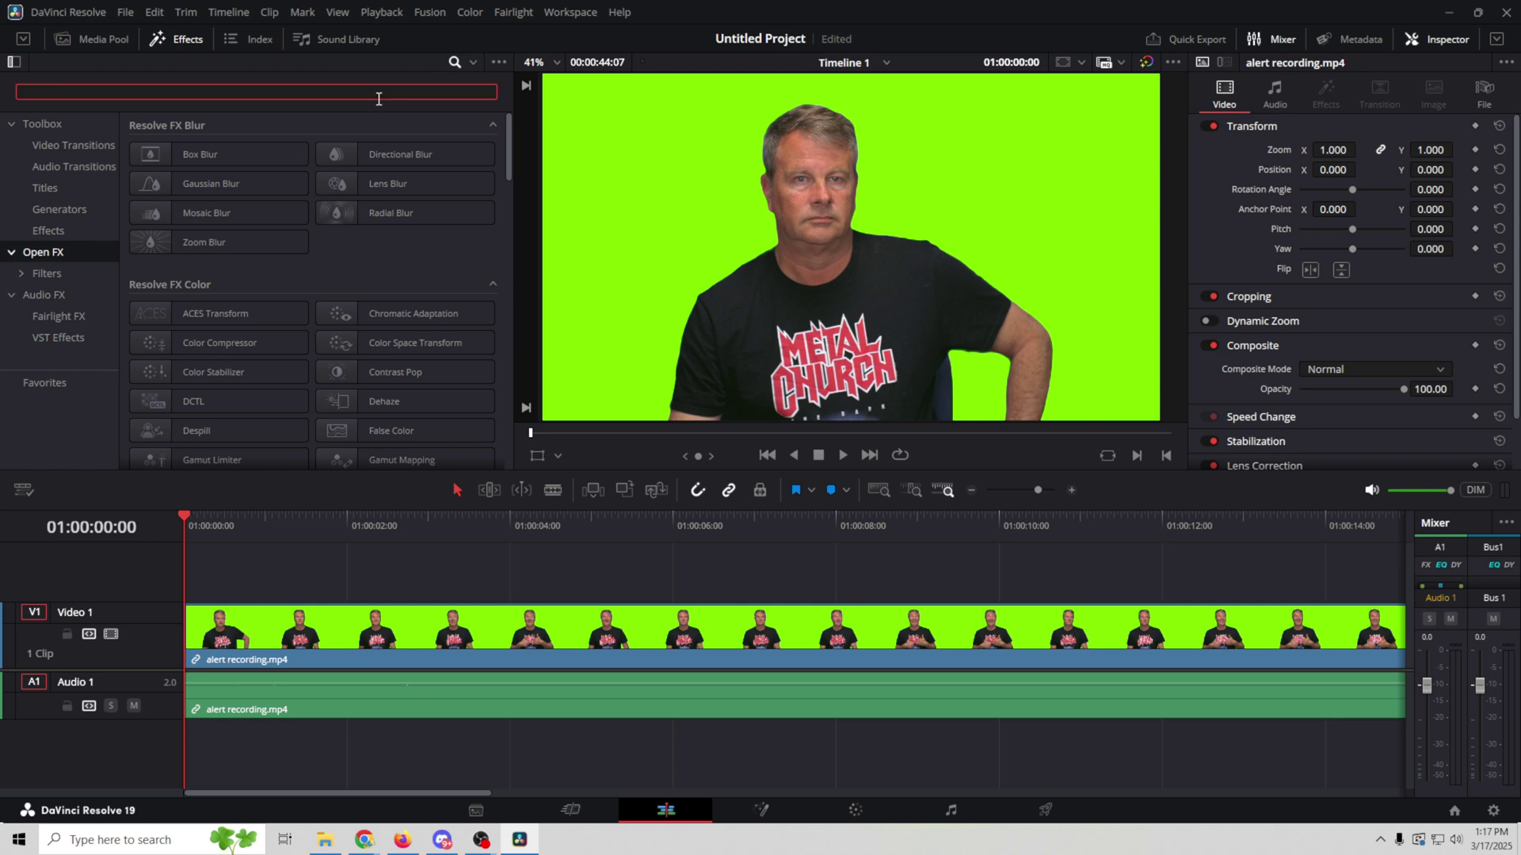
{"action": "type", "text": "3"}
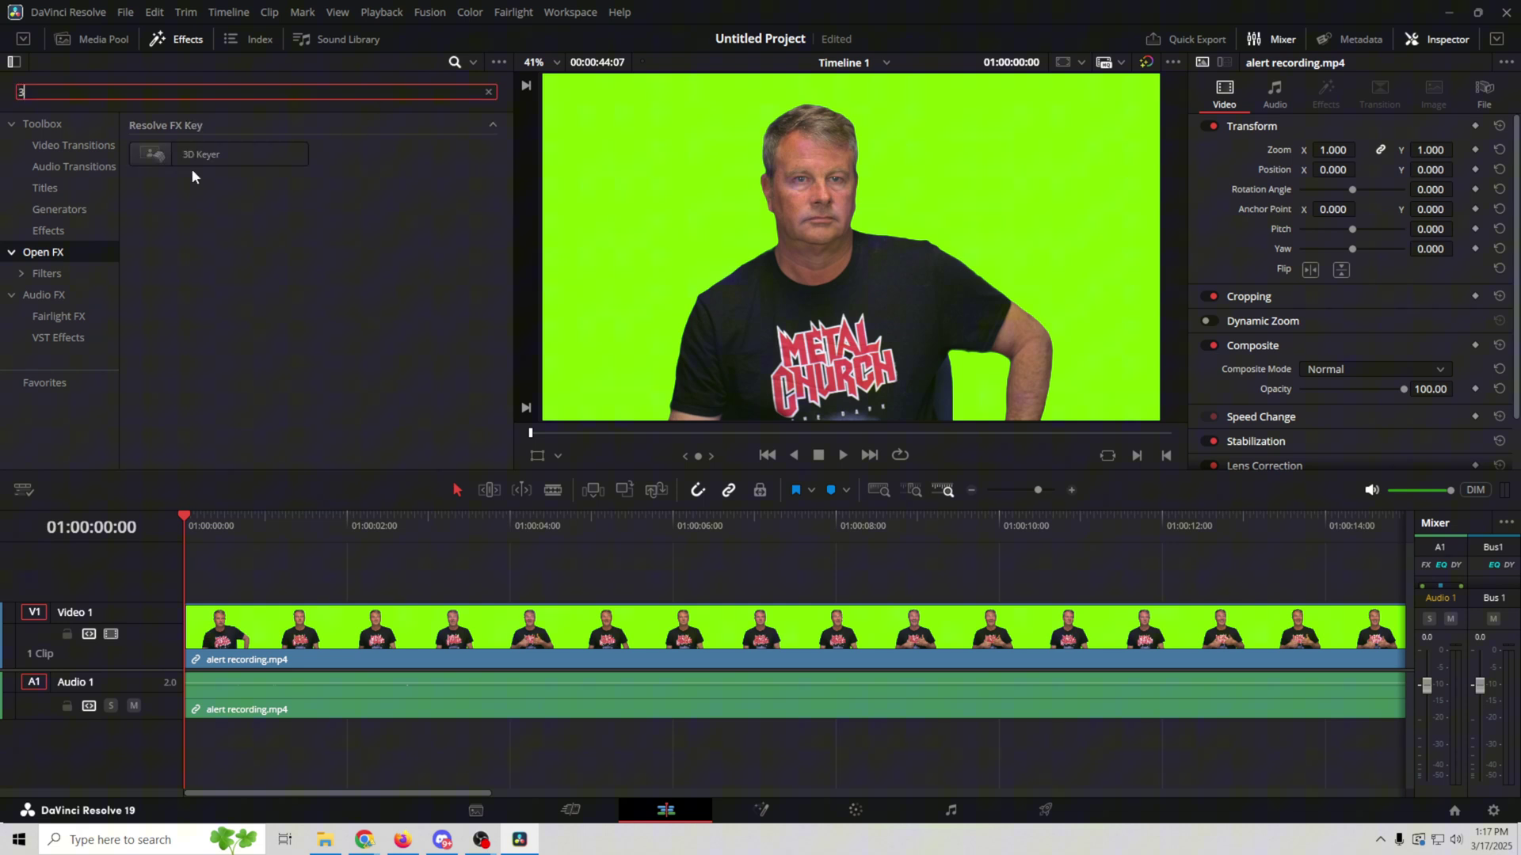
{"action": "left_click_drag", "start_coordinate": [190, 161], "coordinate": [387, 644]}
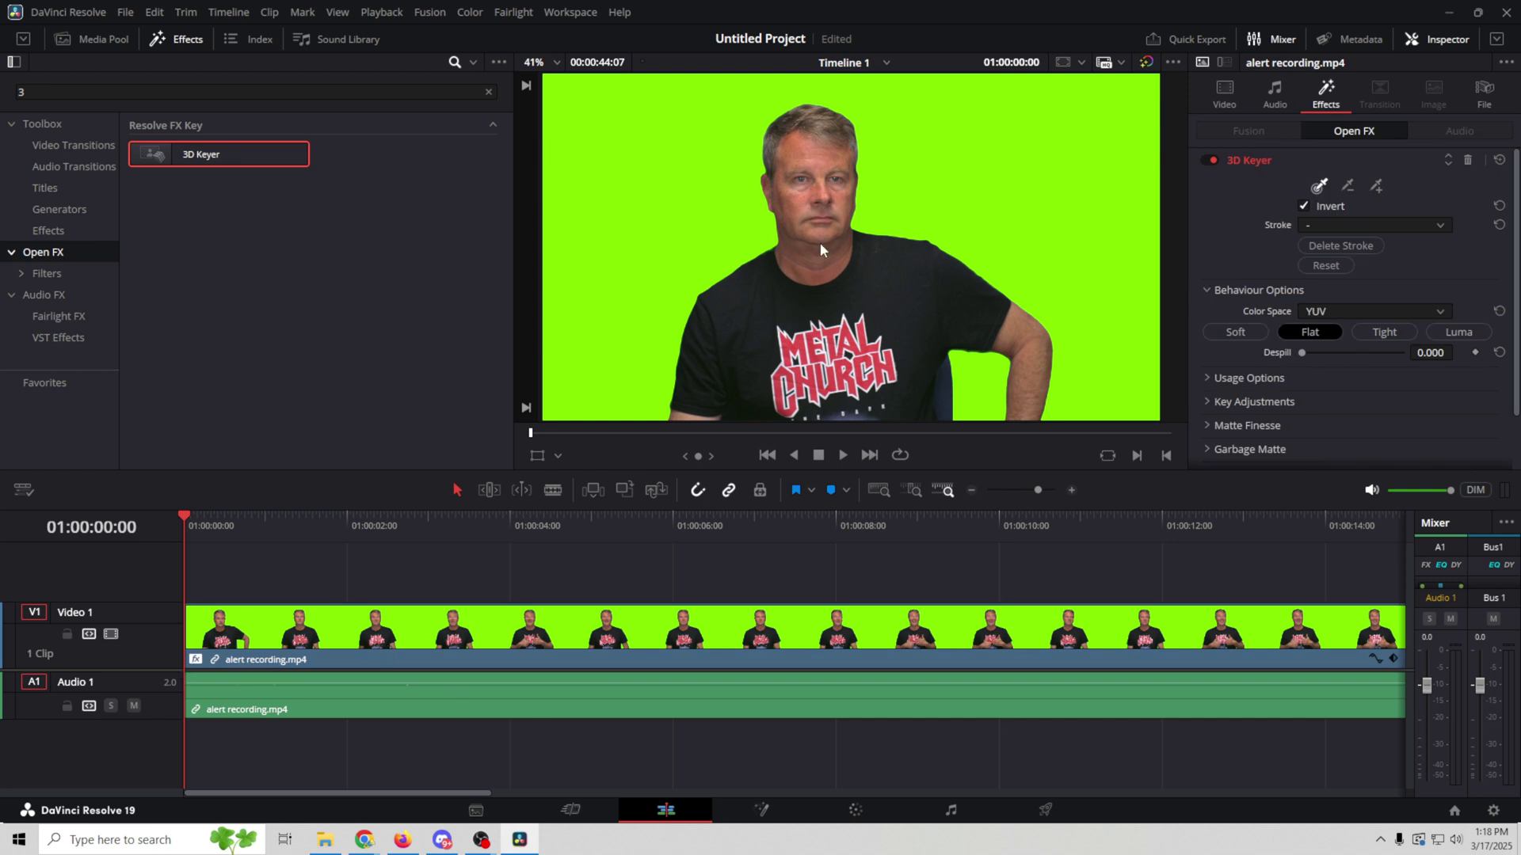
Set the viewer overlay to Open FX and sample the green background with the keyer's picker
{"action": "left_click", "coordinate": [558, 456]}
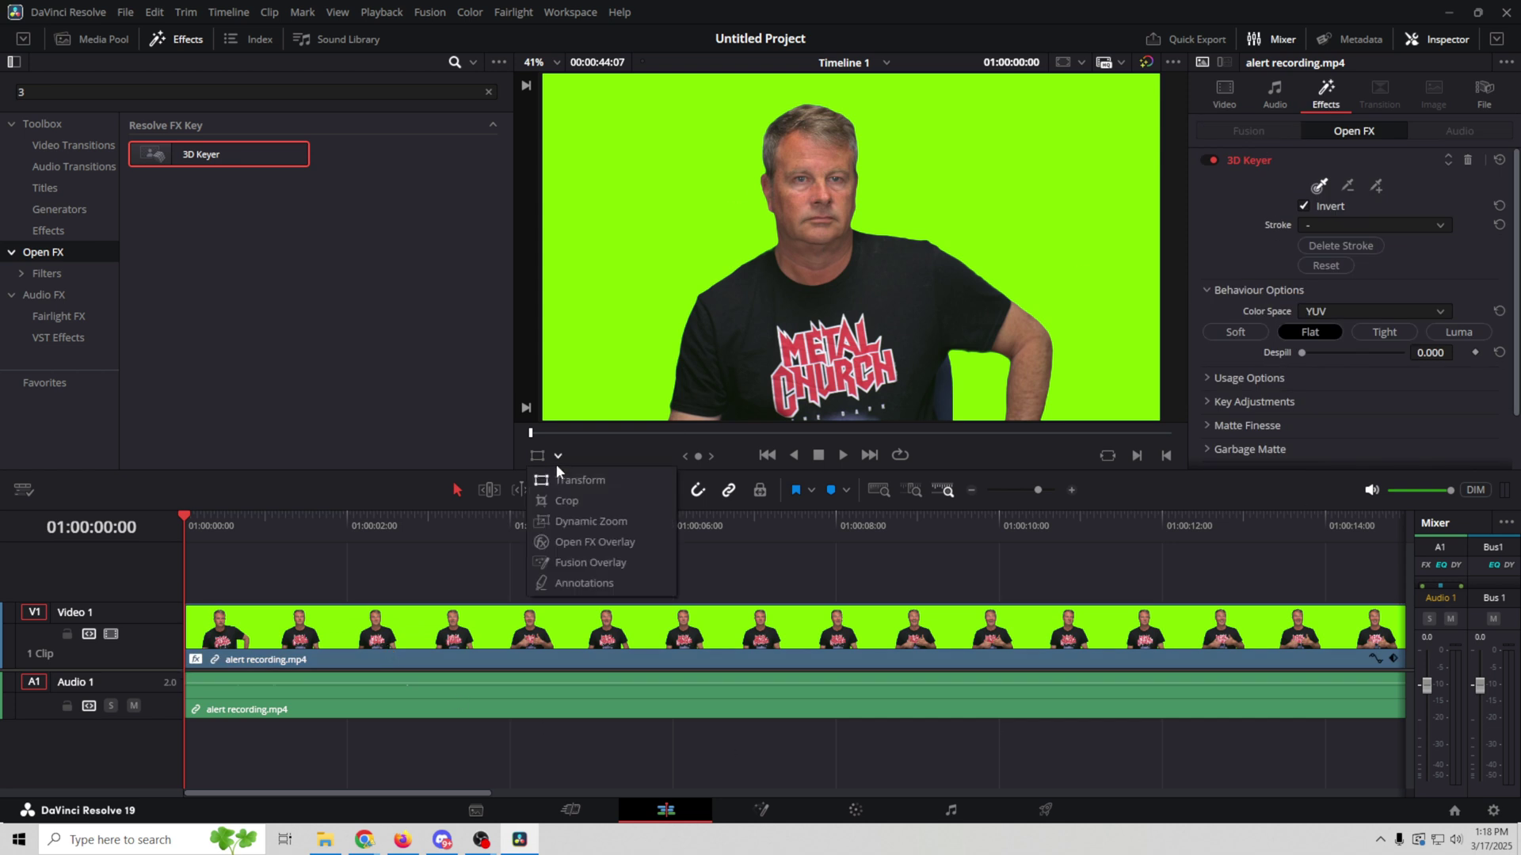
{"action": "left_click", "coordinate": [567, 545]}
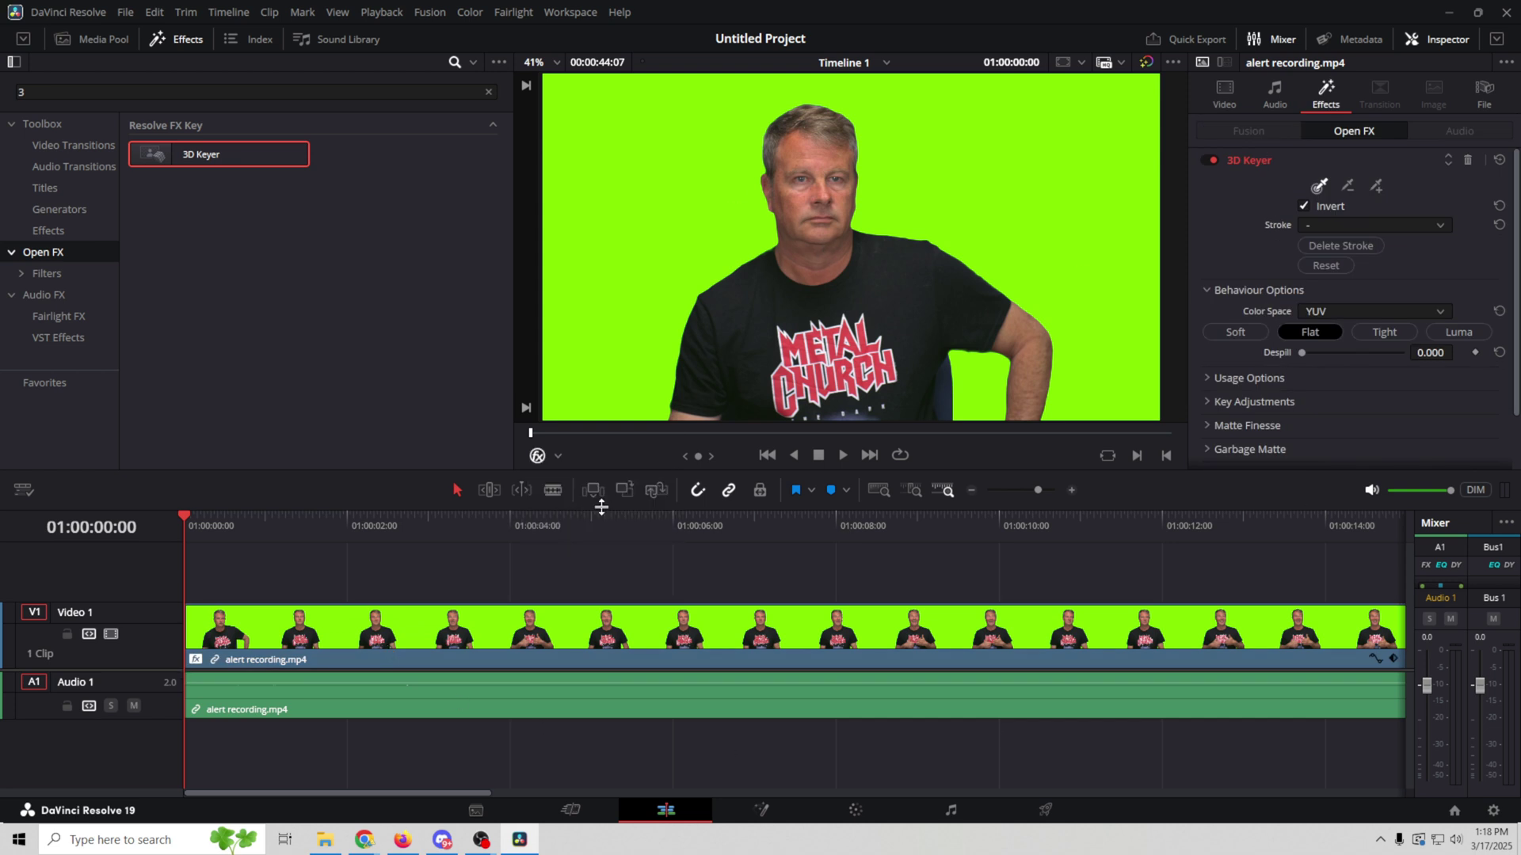
{"action": "left_click", "coordinate": [1318, 187]}
{"action": "left_click", "coordinate": [1017, 306]}
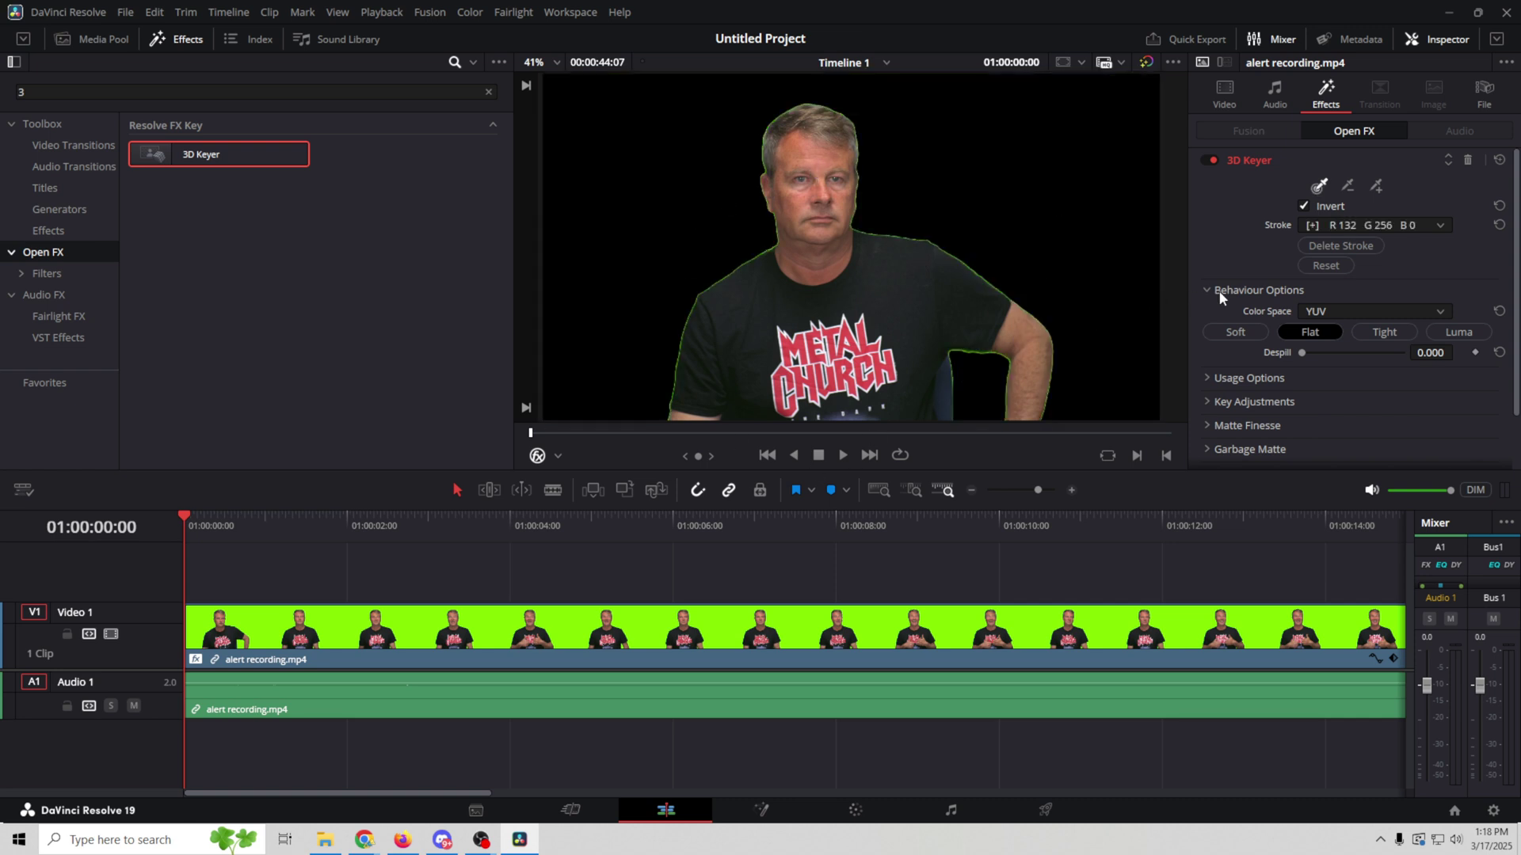
Set Matte Finesse In/Out Ratio to -100 and Clean Black to 2.3, then save the project
{"action": "scroll", "coordinate": [1232, 261], "scroll_direction": "down", "scroll_amount": 2}
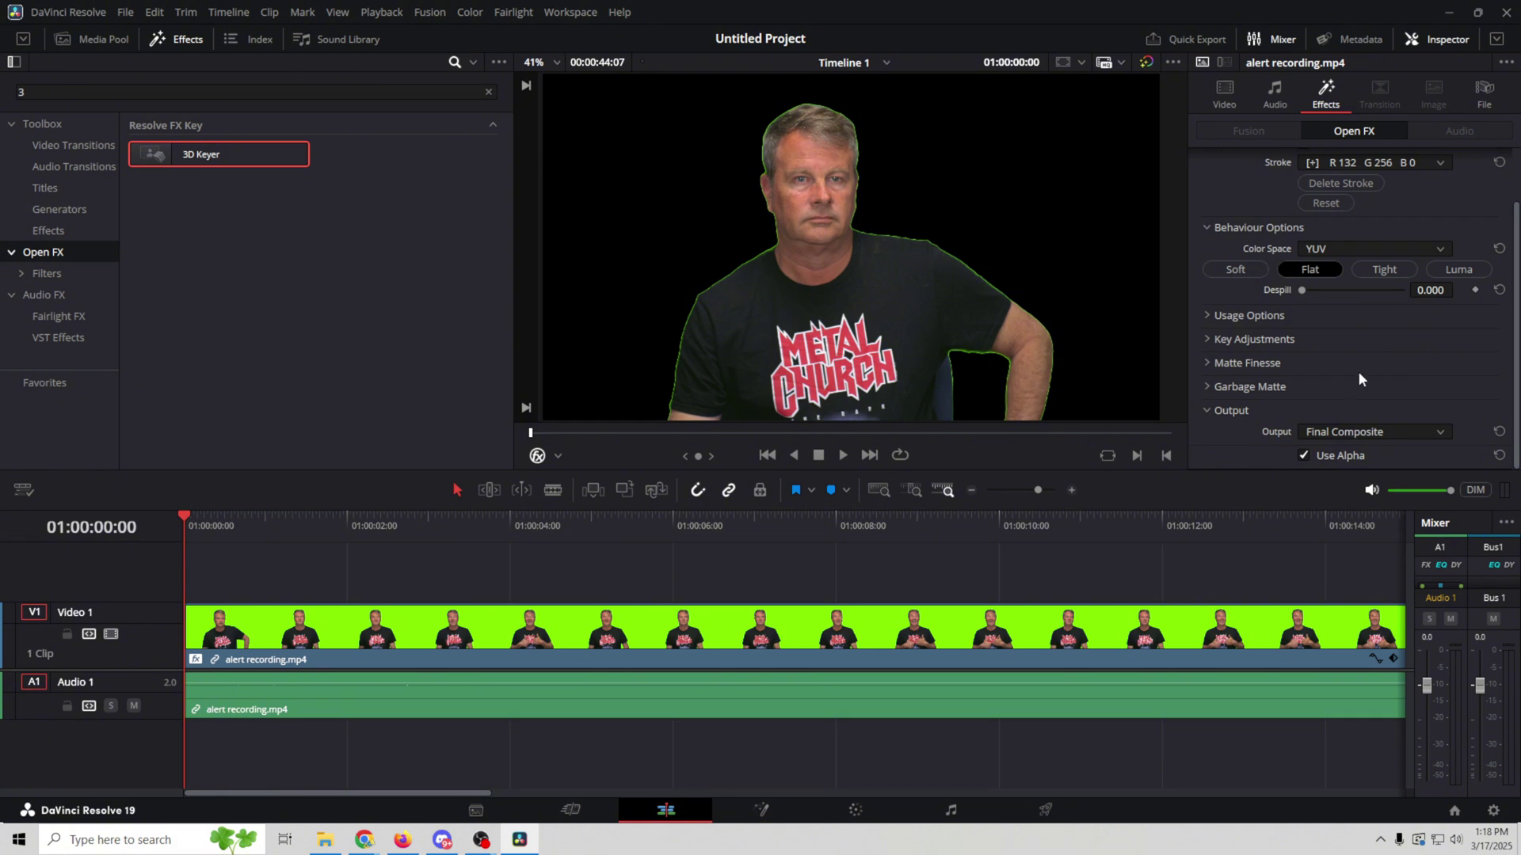
{"action": "left_click", "coordinate": [1205, 363]}
{"action": "scroll", "coordinate": [1232, 396], "scroll_direction": "down", "scroll_amount": 3}
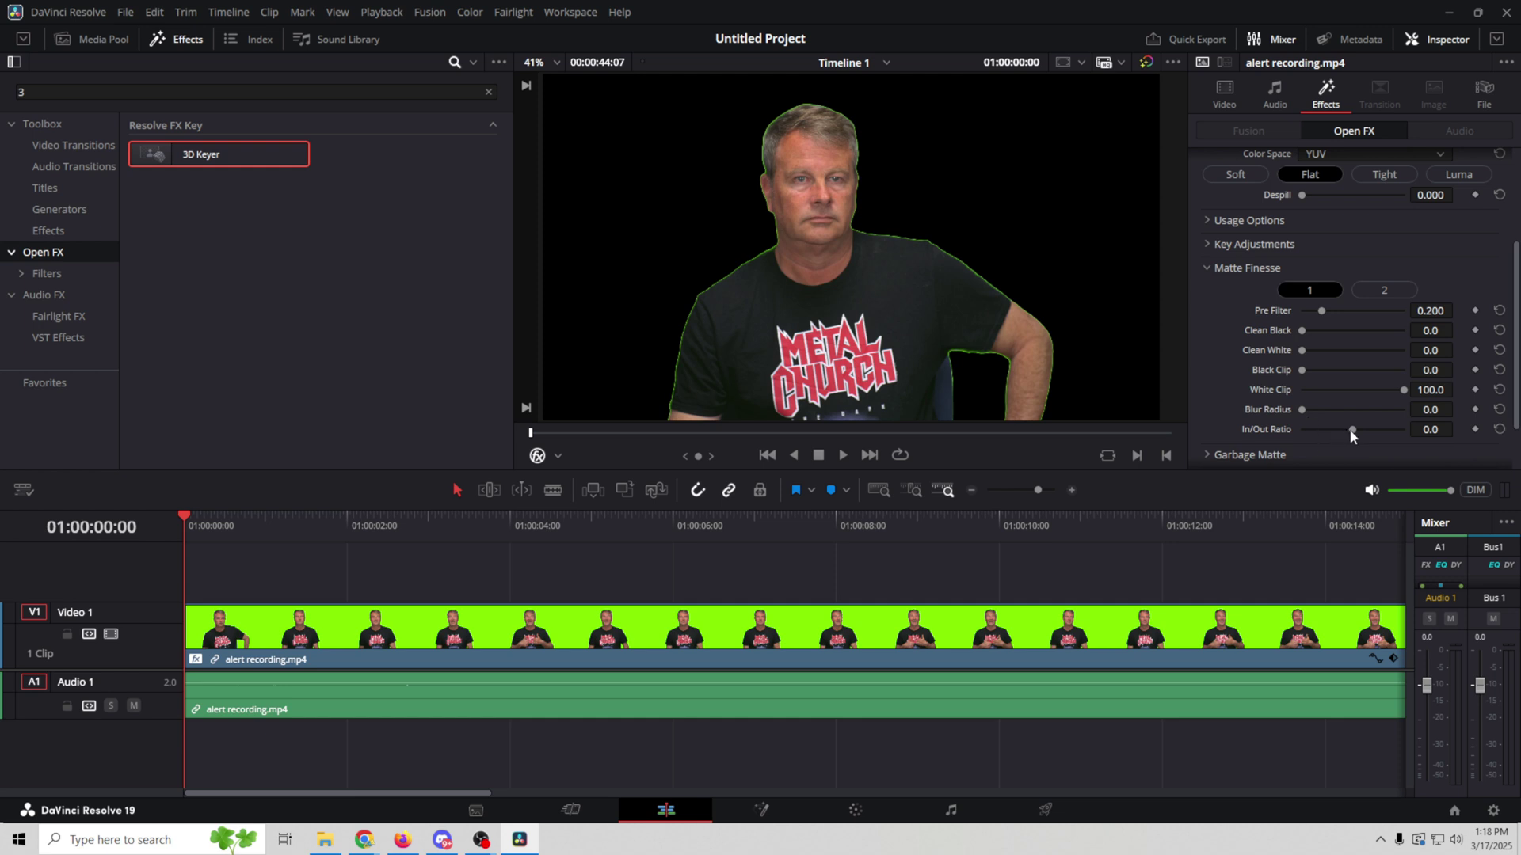
{"action": "left_click_drag", "start_coordinate": [1354, 429], "coordinate": [1243, 431]}
{"action": "left_click_drag", "start_coordinate": [1301, 331], "coordinate": [1304, 331]}
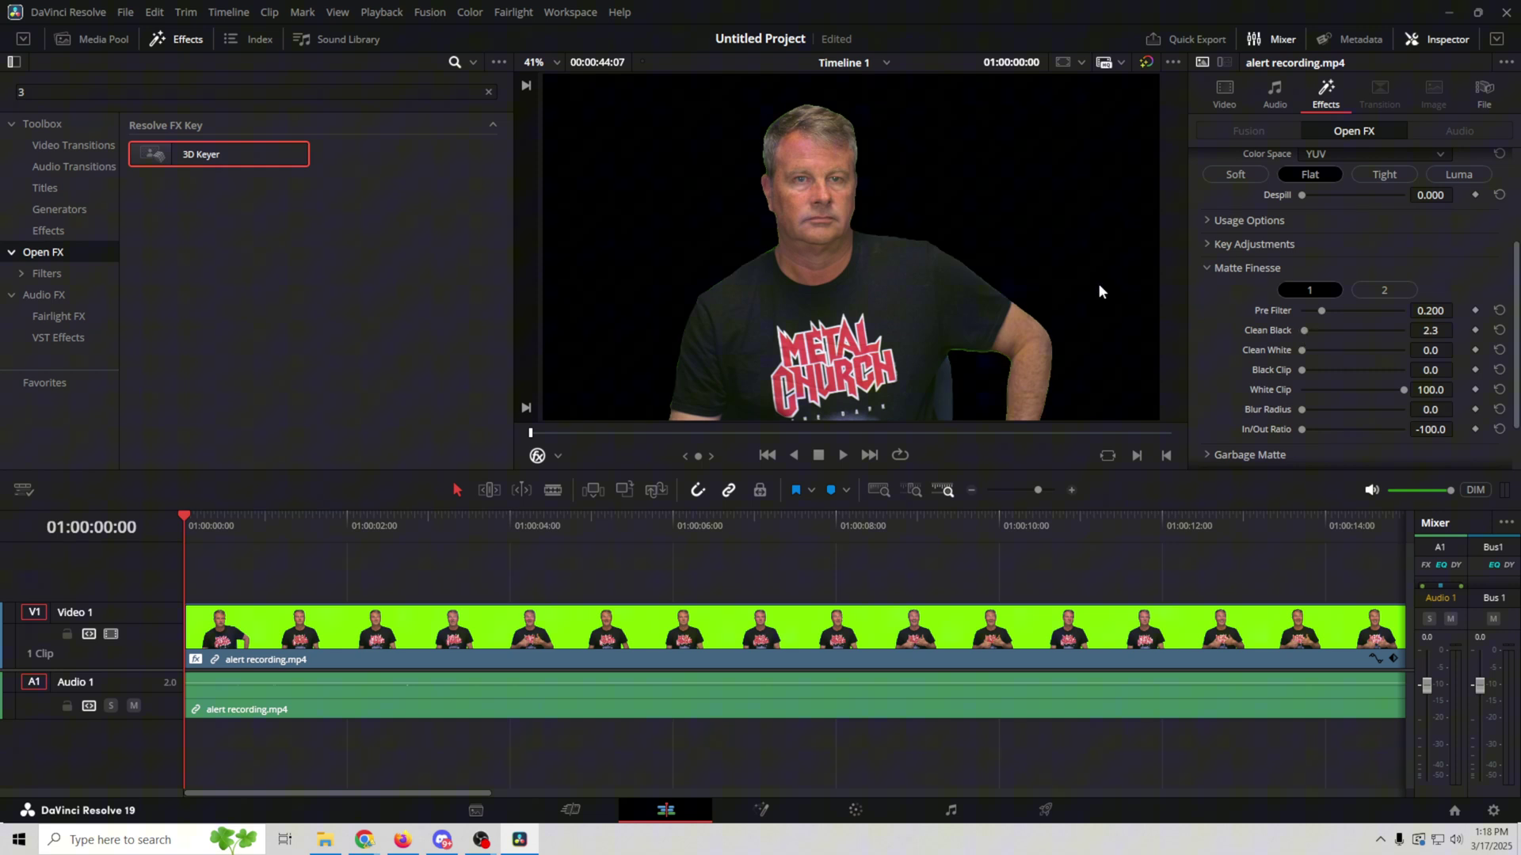
{"action": "key", "text": "ctrl+s"}
{"action": "left_click_drag", "start_coordinate": [182, 512], "coordinate": [727, 582]}
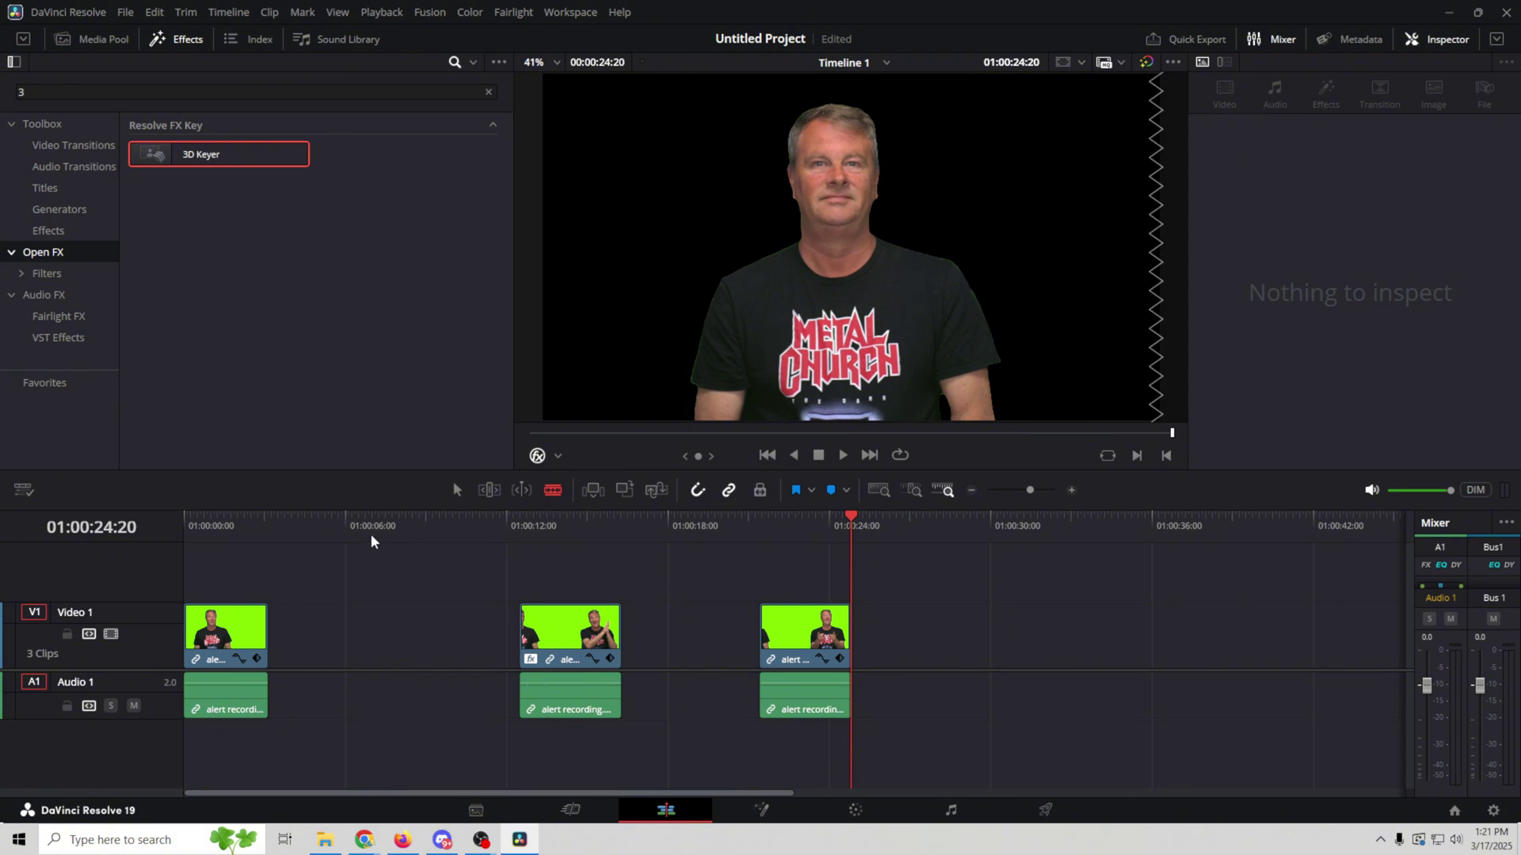
Mark In and Out points around the first thumbs-up clip, 00:00:03:05 long
{"action": "left_click_drag", "start_coordinate": [242, 527], "coordinate": [68, 549]}
{"action": "right_click", "coordinate": [232, 521]}
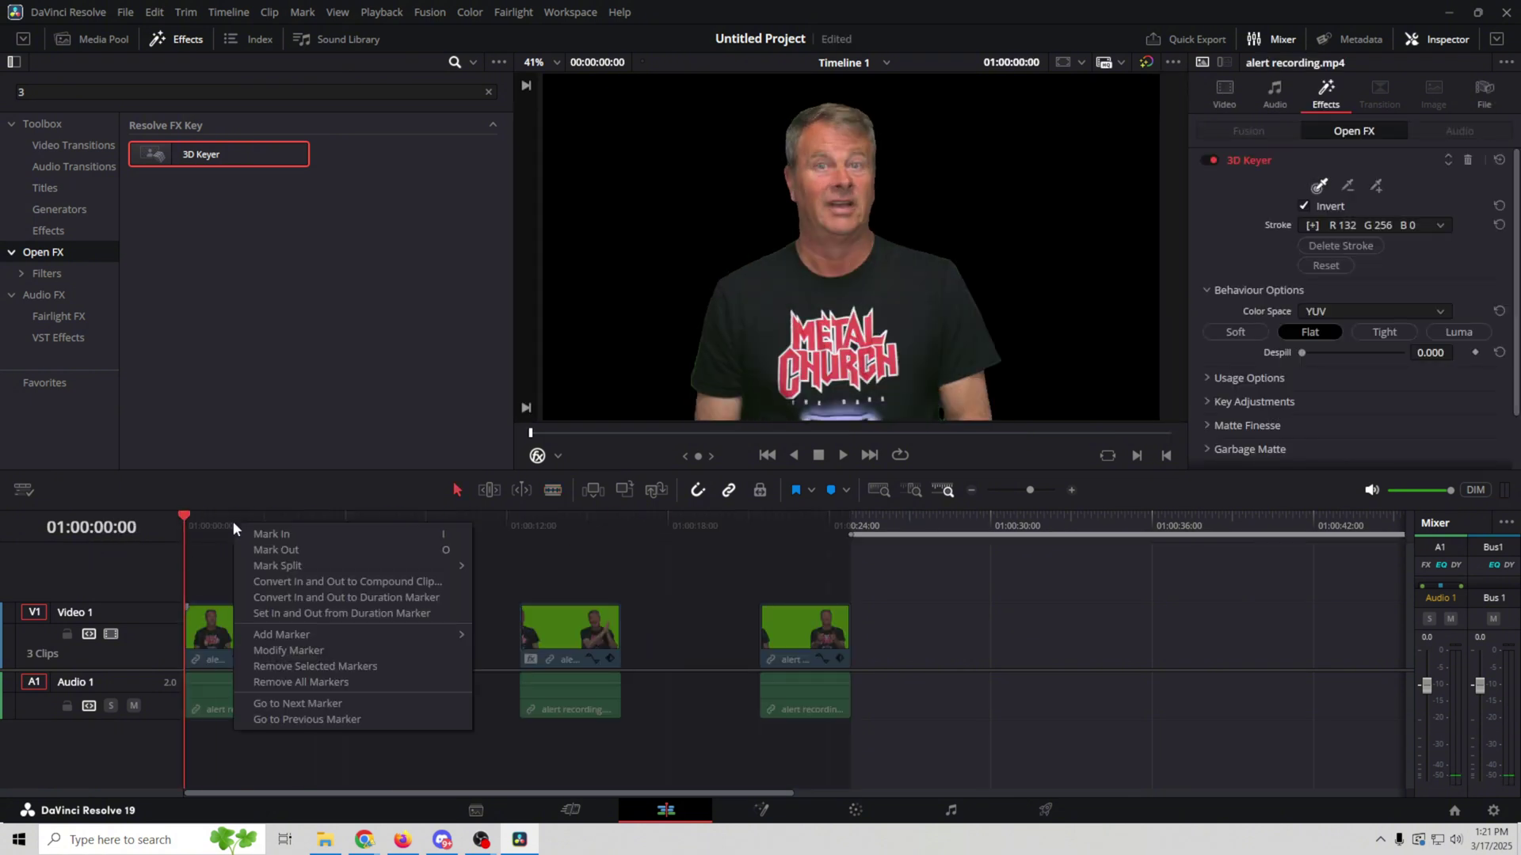
{"action": "left_click", "coordinate": [268, 539]}
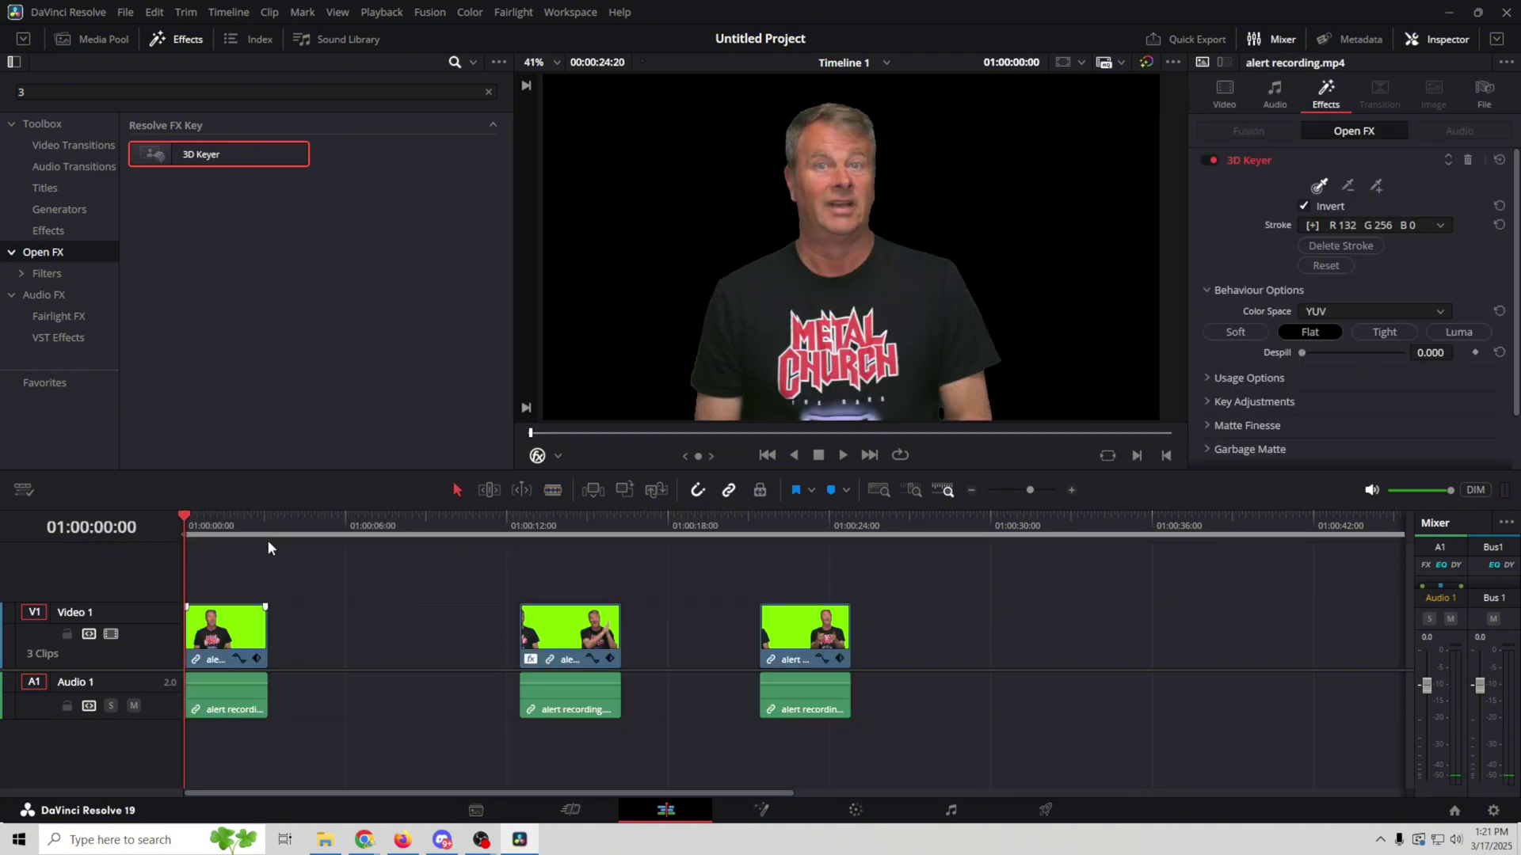
{"action": "left_click", "coordinate": [871, 458]}
{"action": "right_click", "coordinate": [201, 523]}
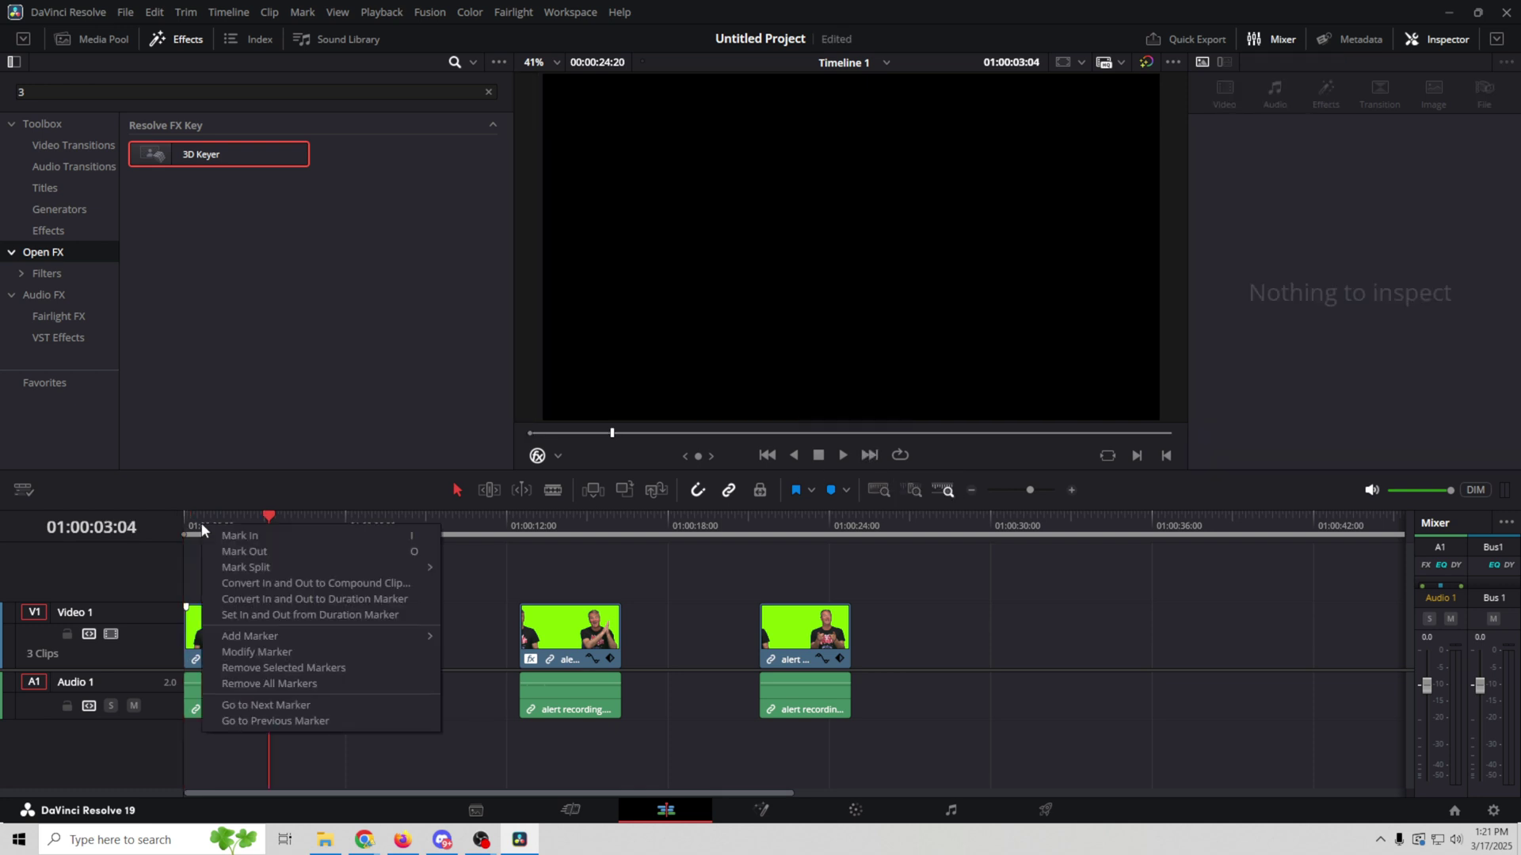
{"action": "left_click", "coordinate": [263, 549]}
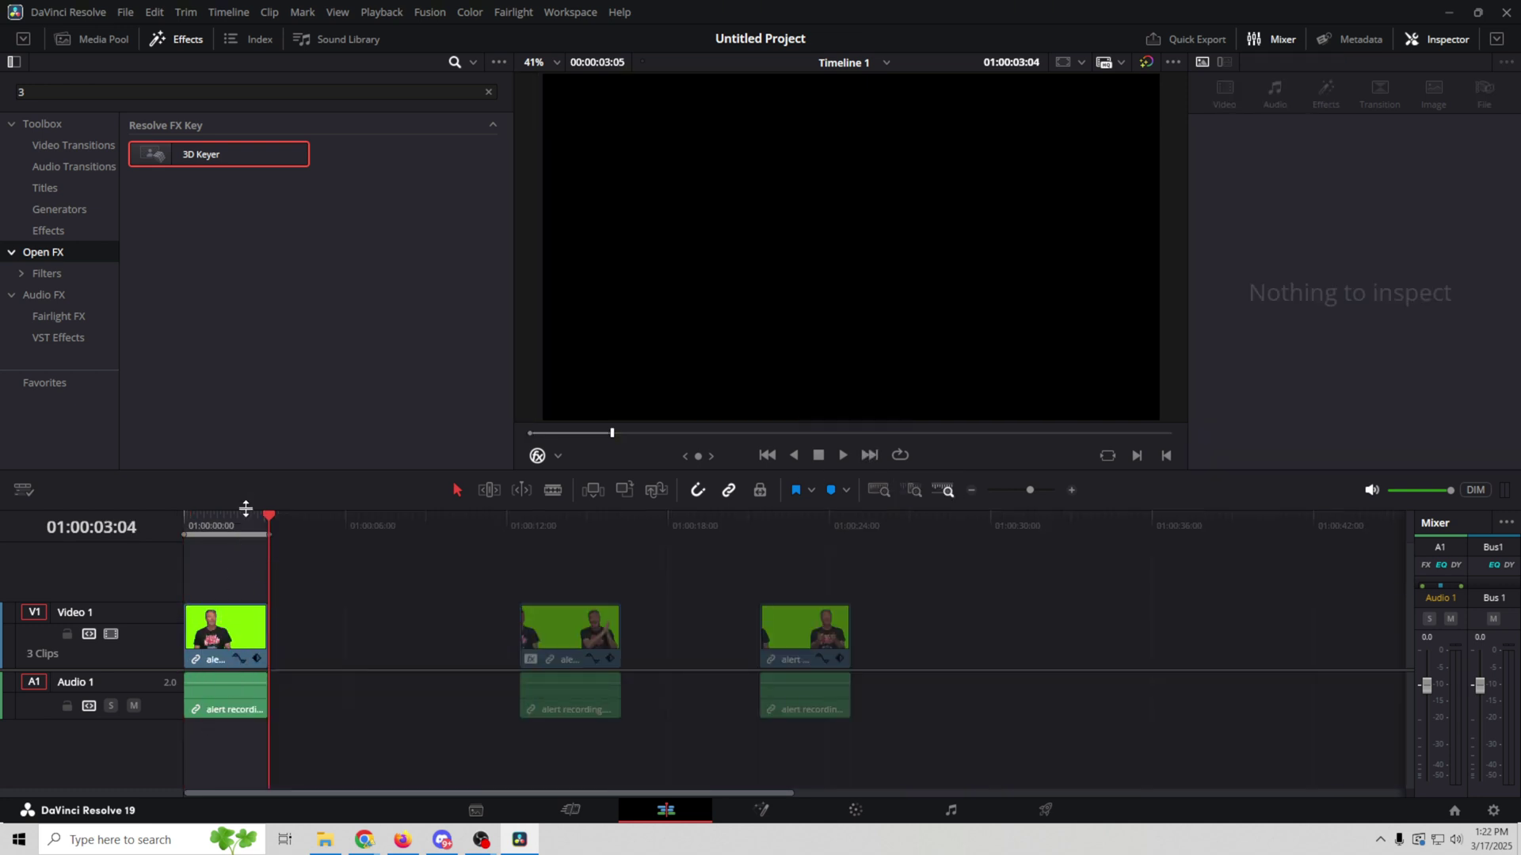
{"action": "left_click_drag", "start_coordinate": [246, 517], "coordinate": [226, 516]}
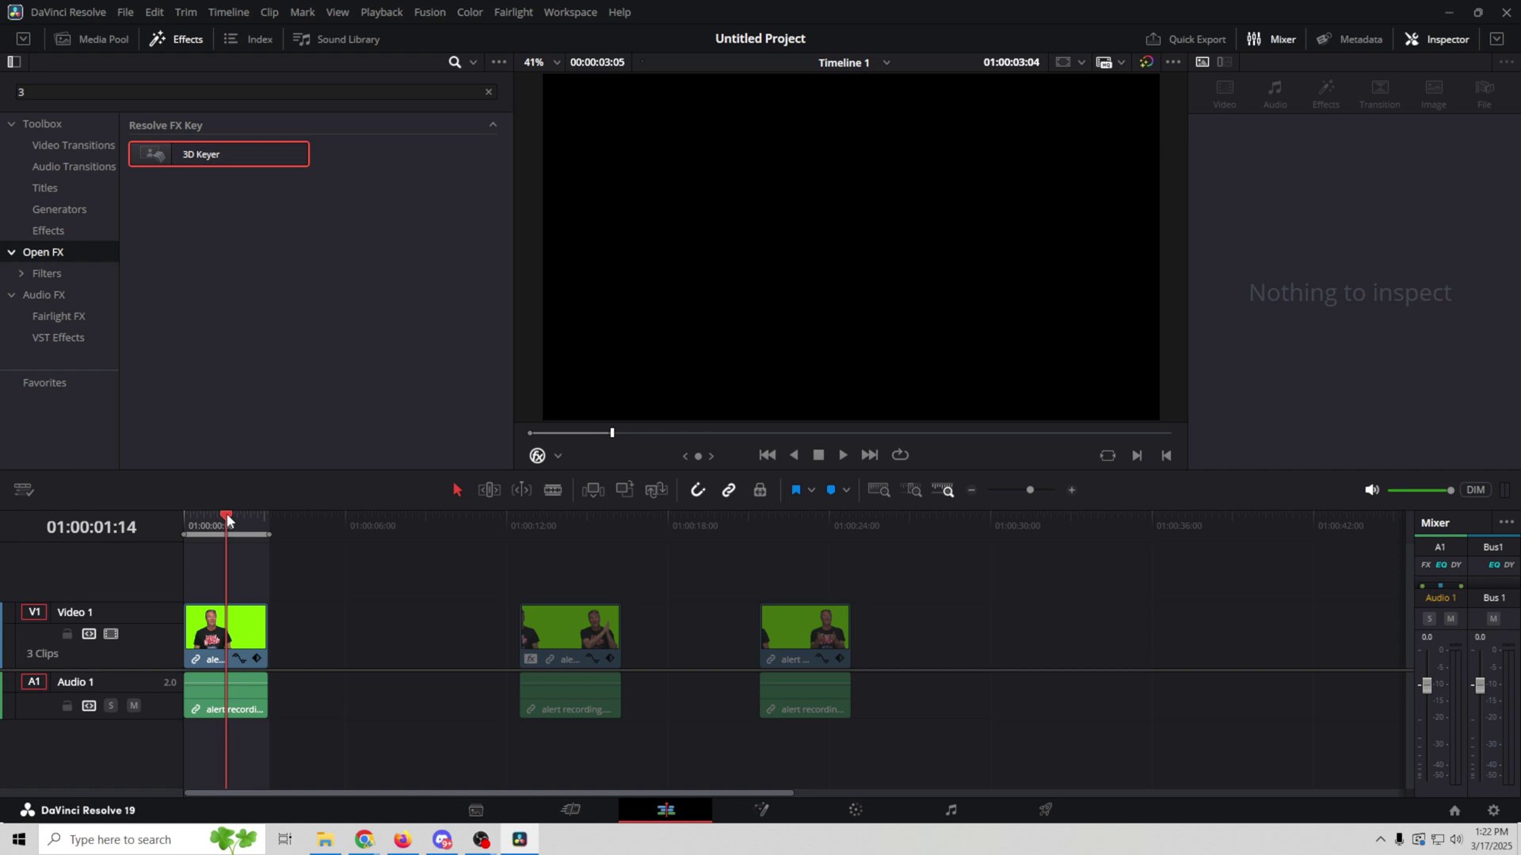
Name the render 'Thums up' and set its output location on the C drive
{"action": "left_click", "coordinate": [1045, 811]}
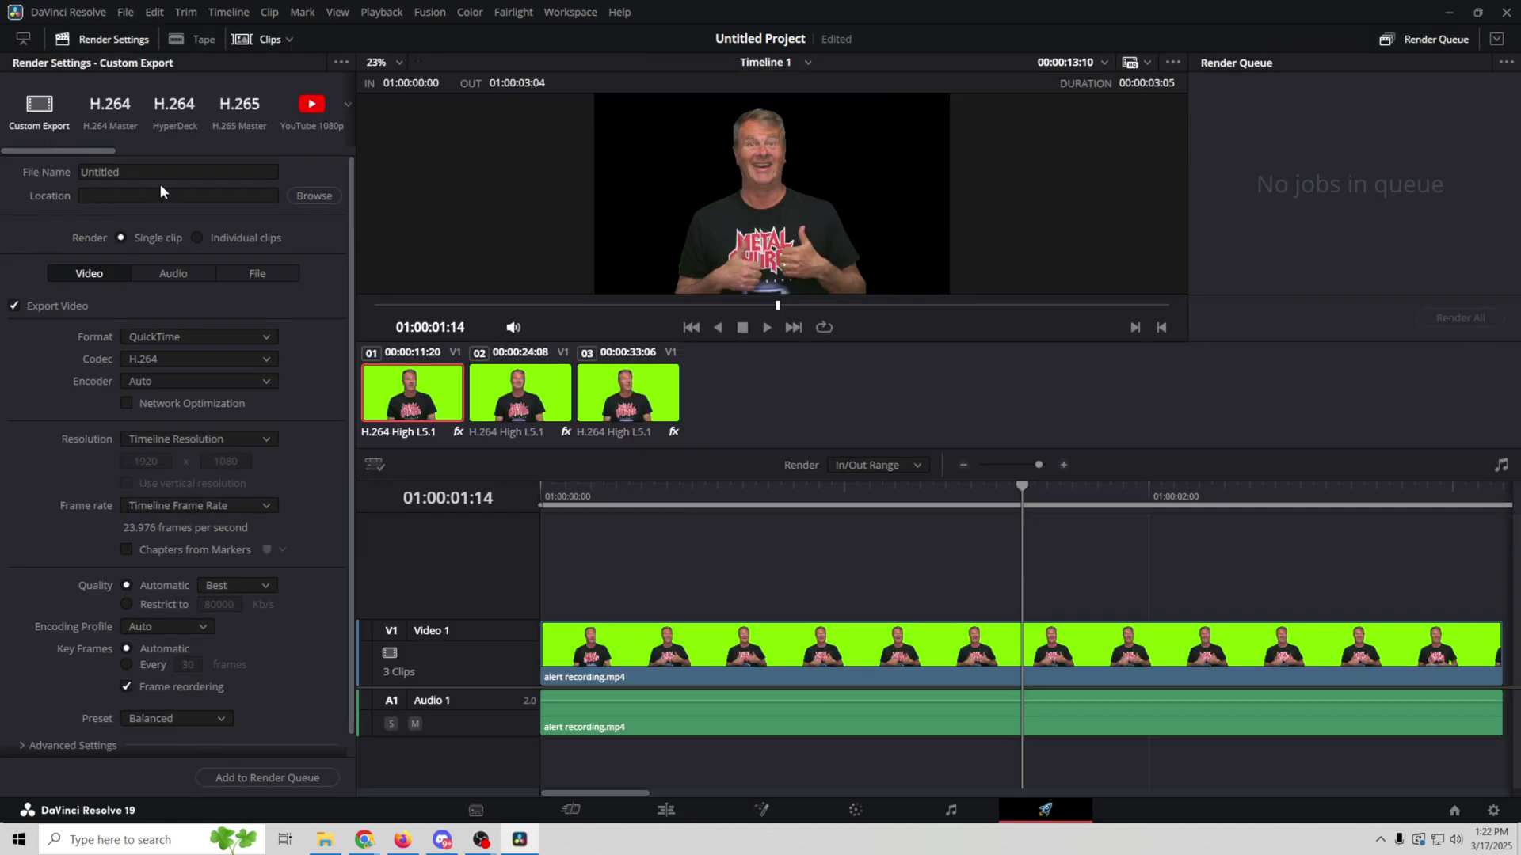
{"action": "left_click_drag", "start_coordinate": [165, 174], "coordinate": [66, 176]}
{"action": "type", "text": "Thums up"}
{"action": "left_click", "coordinate": [316, 197]}
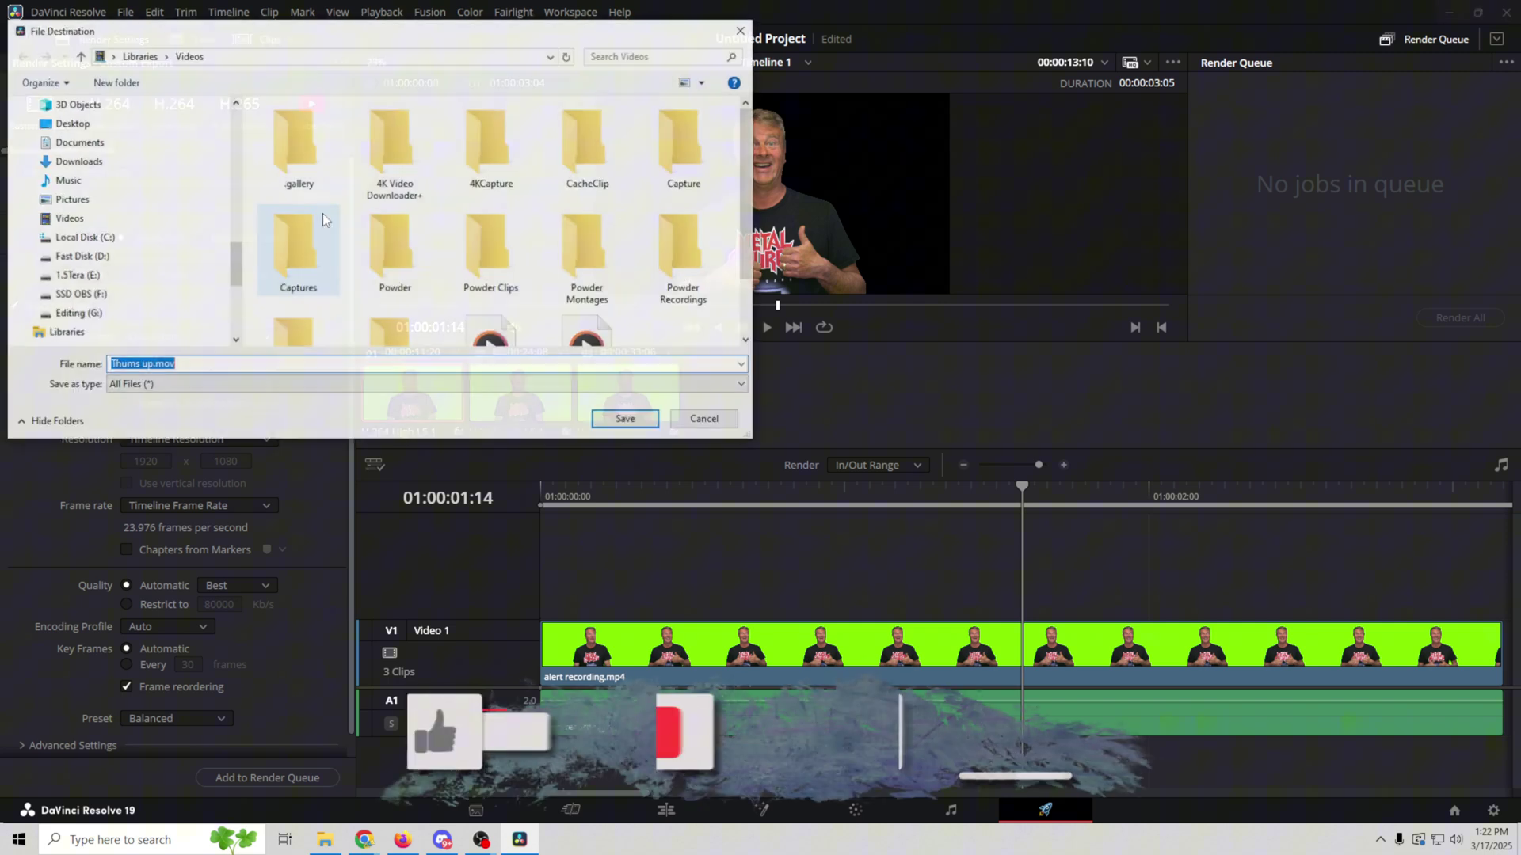
{"action": "left_click", "coordinate": [129, 234]}
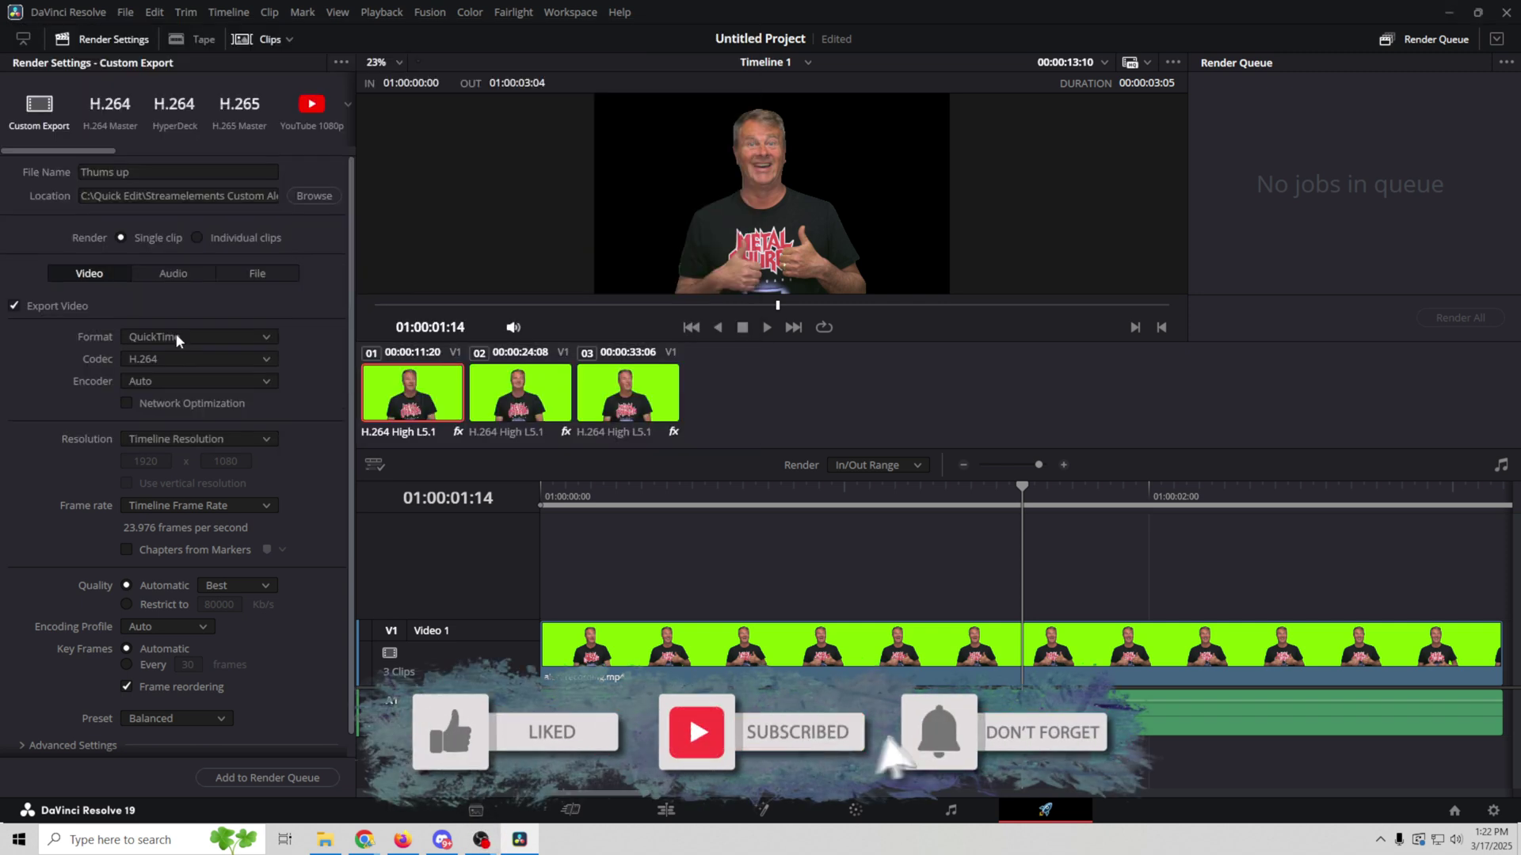
Render it as uncompressed QuickTime, BGRA 8-bit with Export Alpha, via the render queue
{"action": "left_click", "coordinate": [266, 334]}
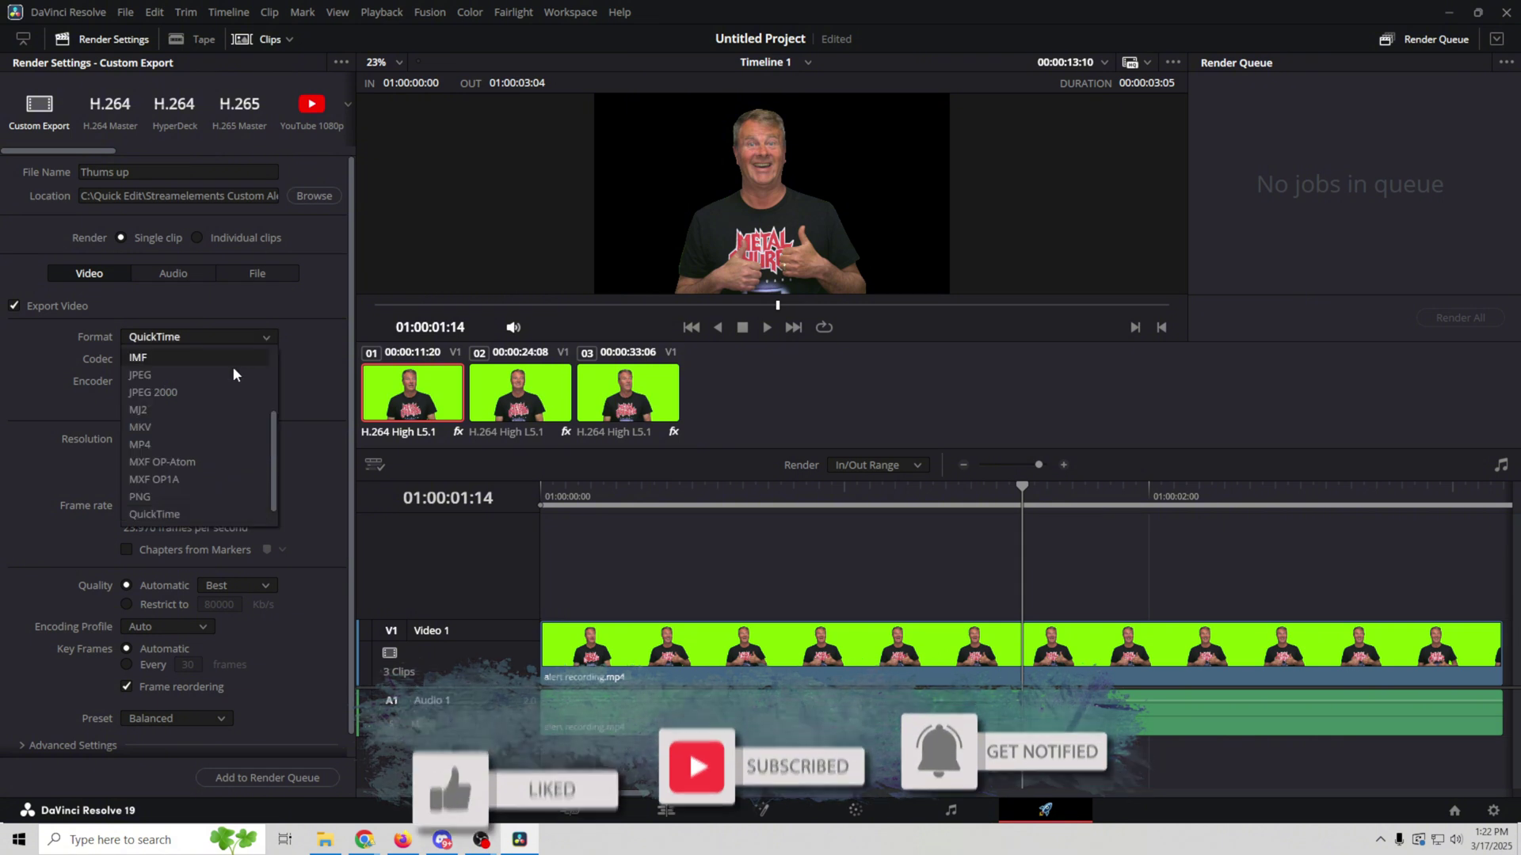
{"action": "left_click", "coordinate": [193, 507]}
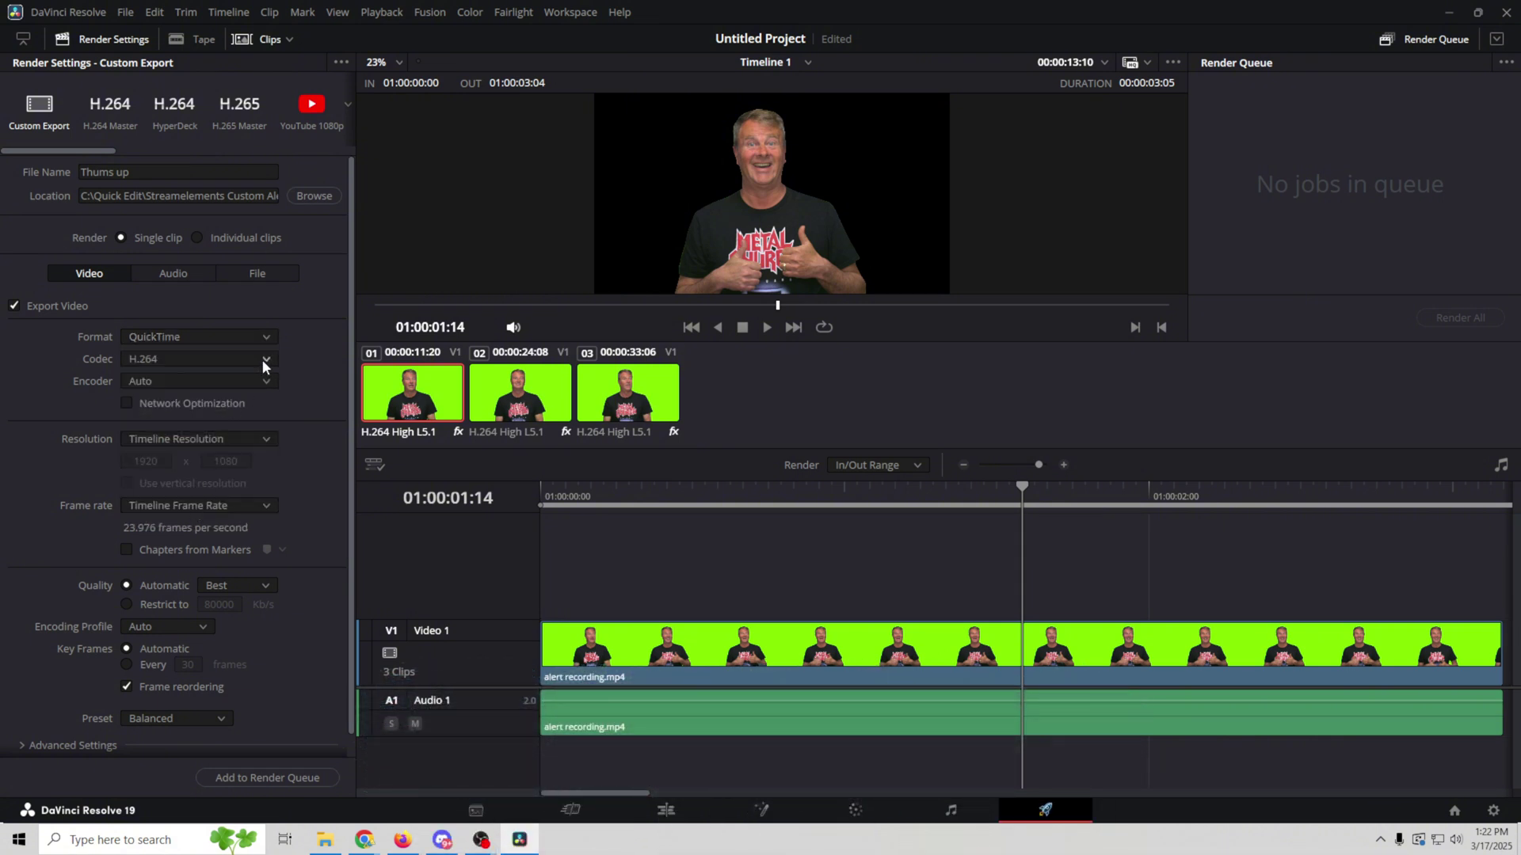
{"action": "left_click", "coordinate": [263, 359]}
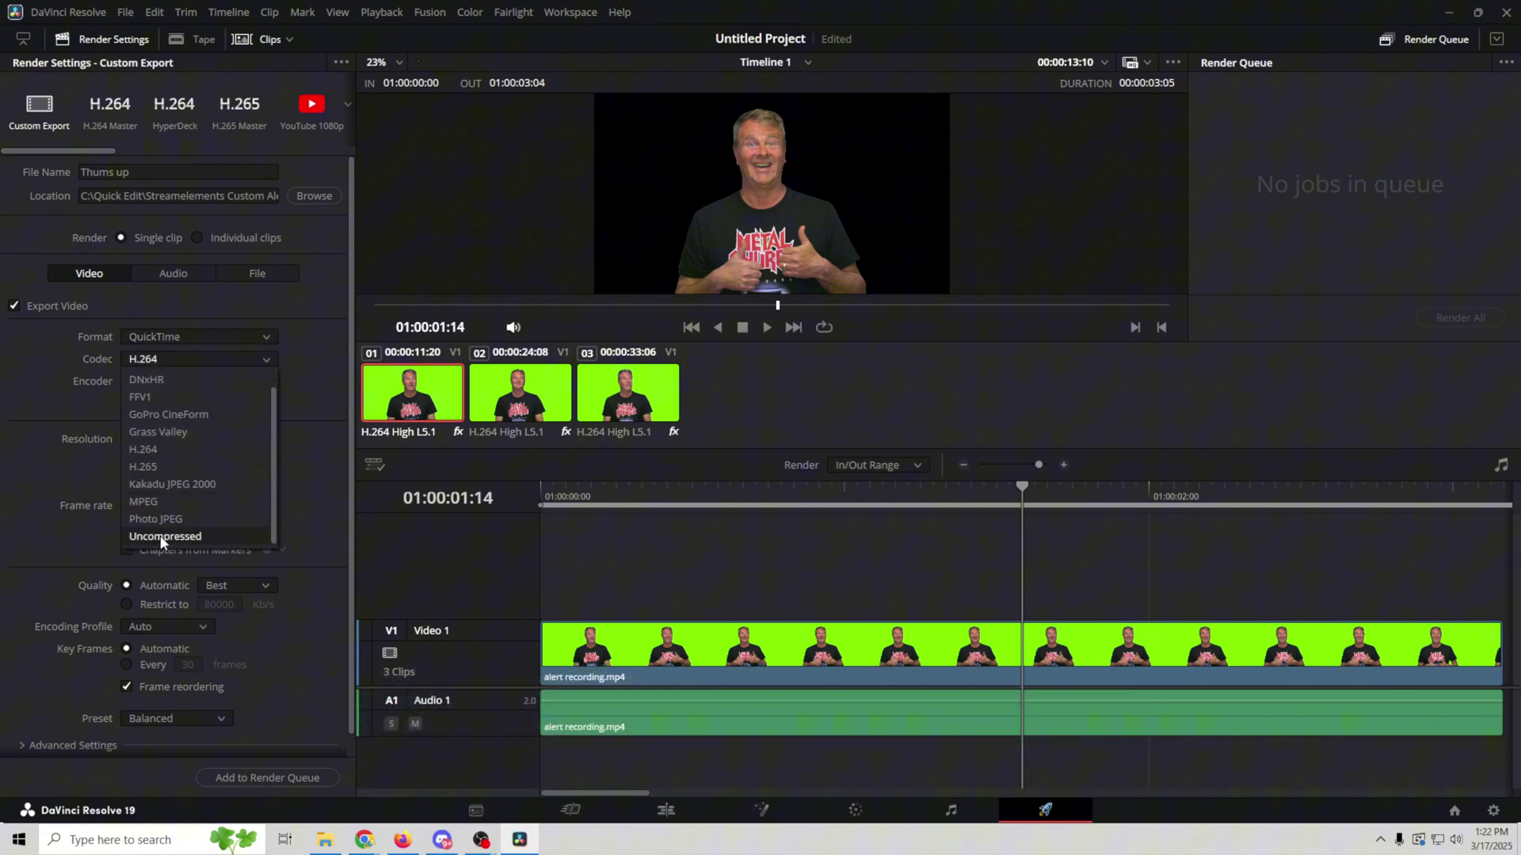
{"action": "left_click", "coordinate": [162, 537]}
{"action": "left_click", "coordinate": [266, 381]}
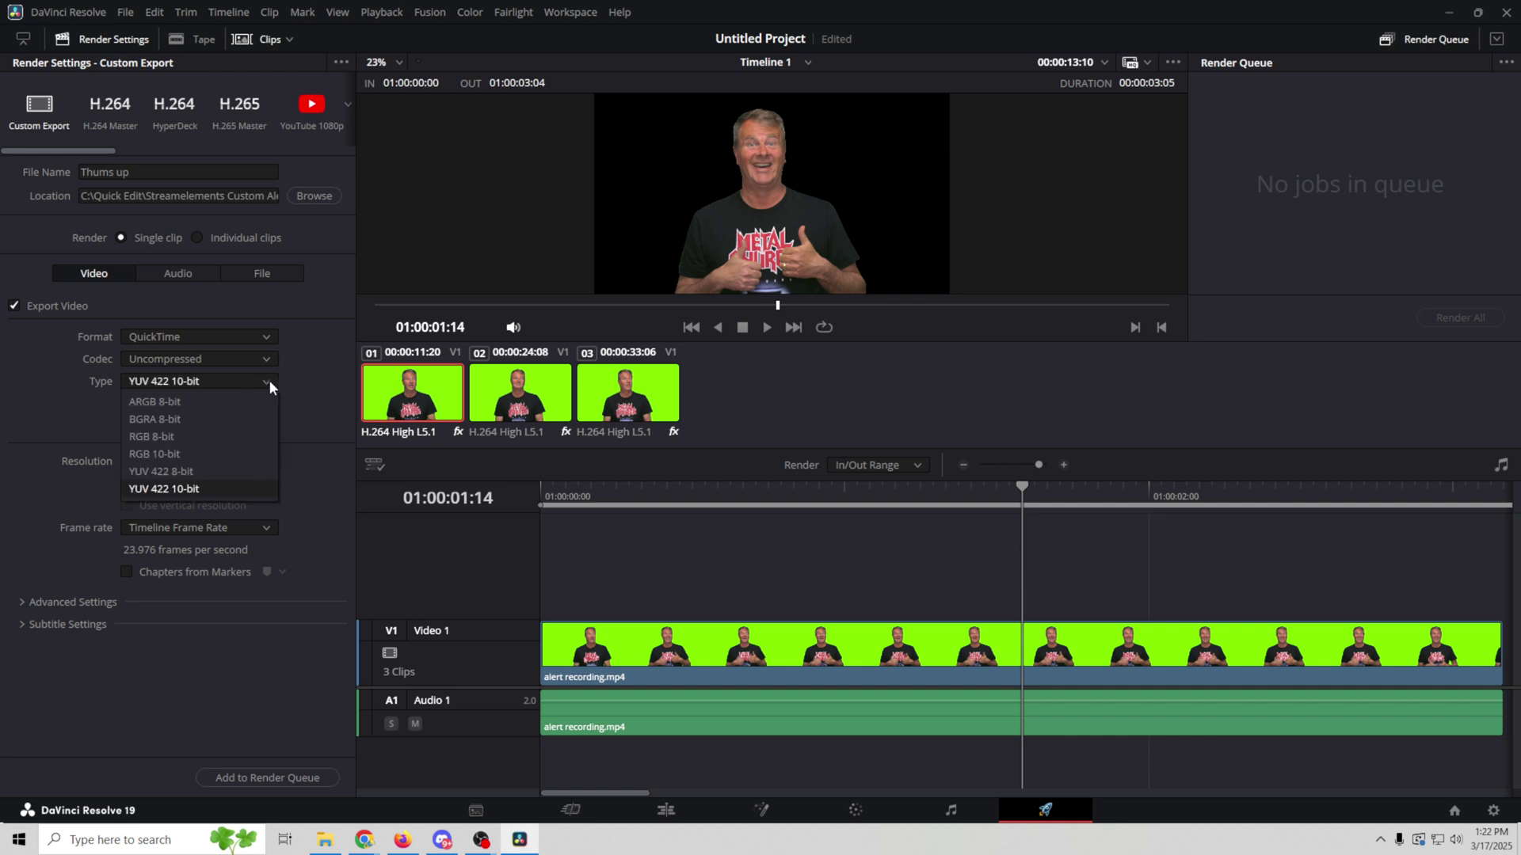
{"action": "left_click", "coordinate": [142, 422]}
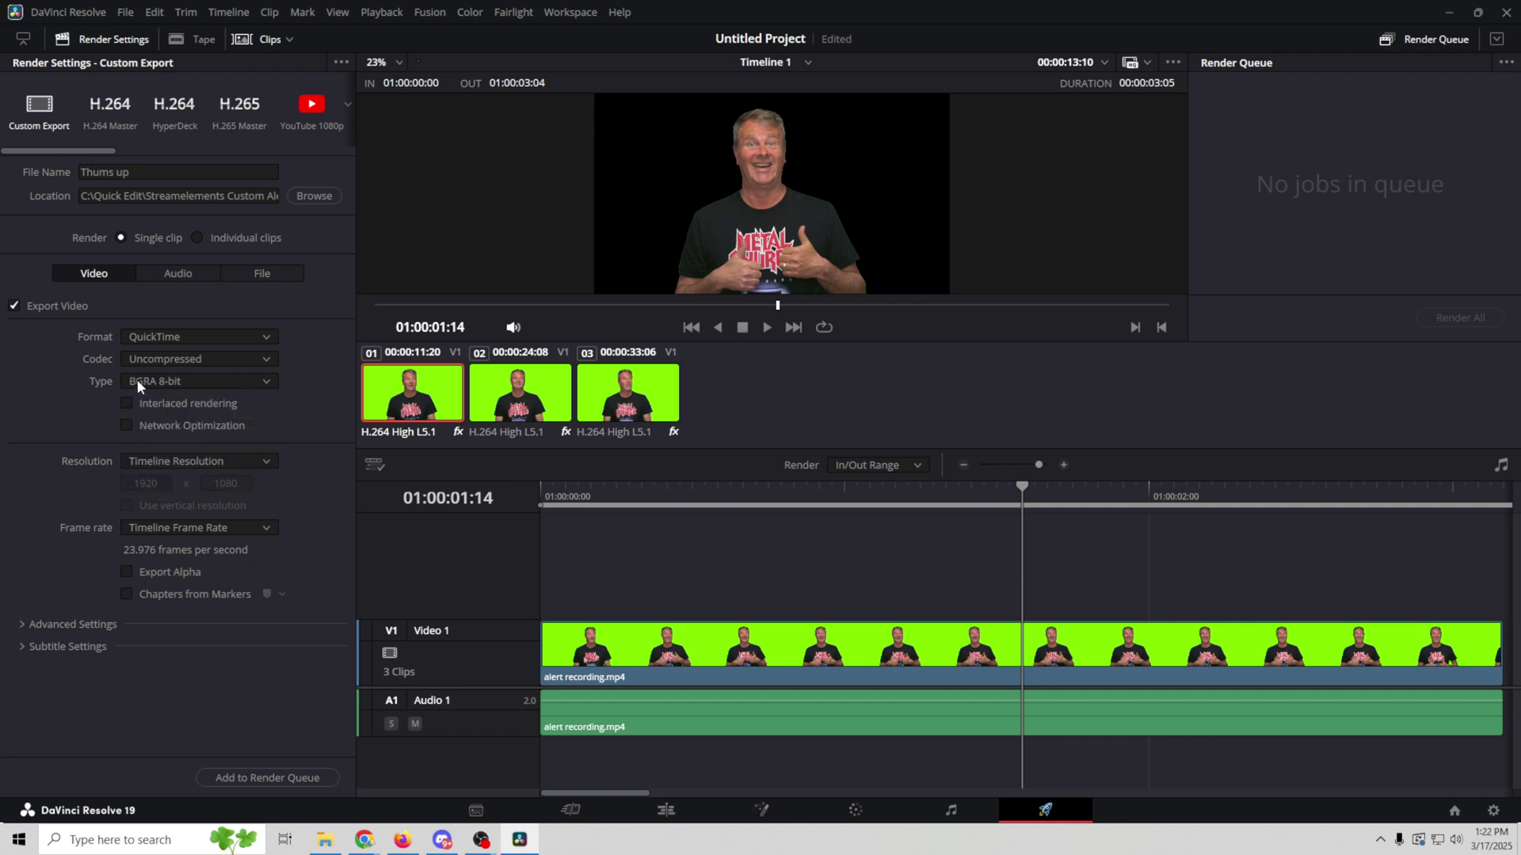
{"action": "left_click", "coordinate": [126, 572]}
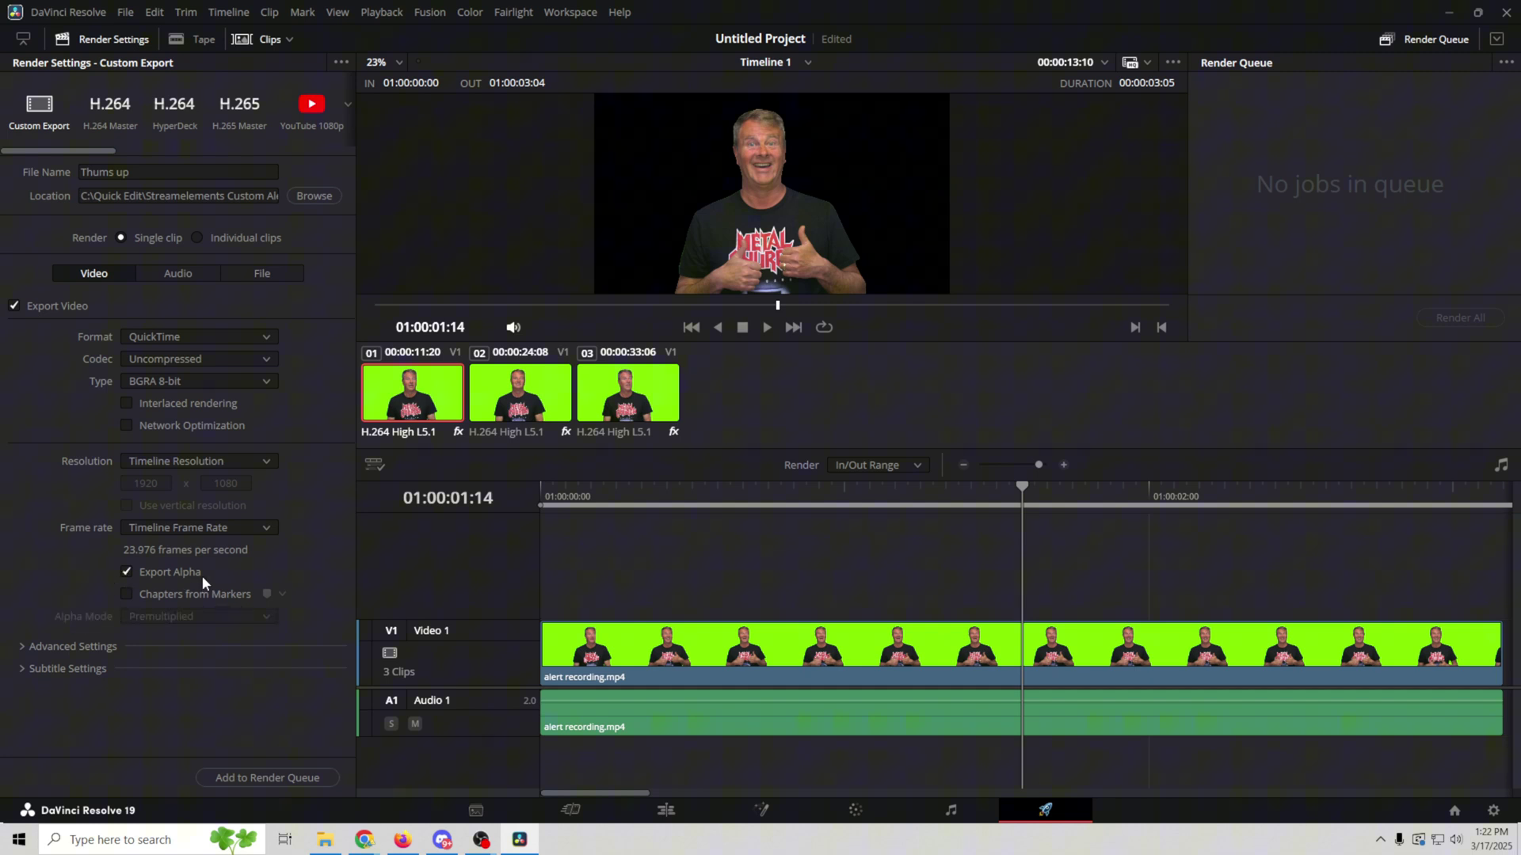
{"action": "left_click", "coordinate": [265, 777]}
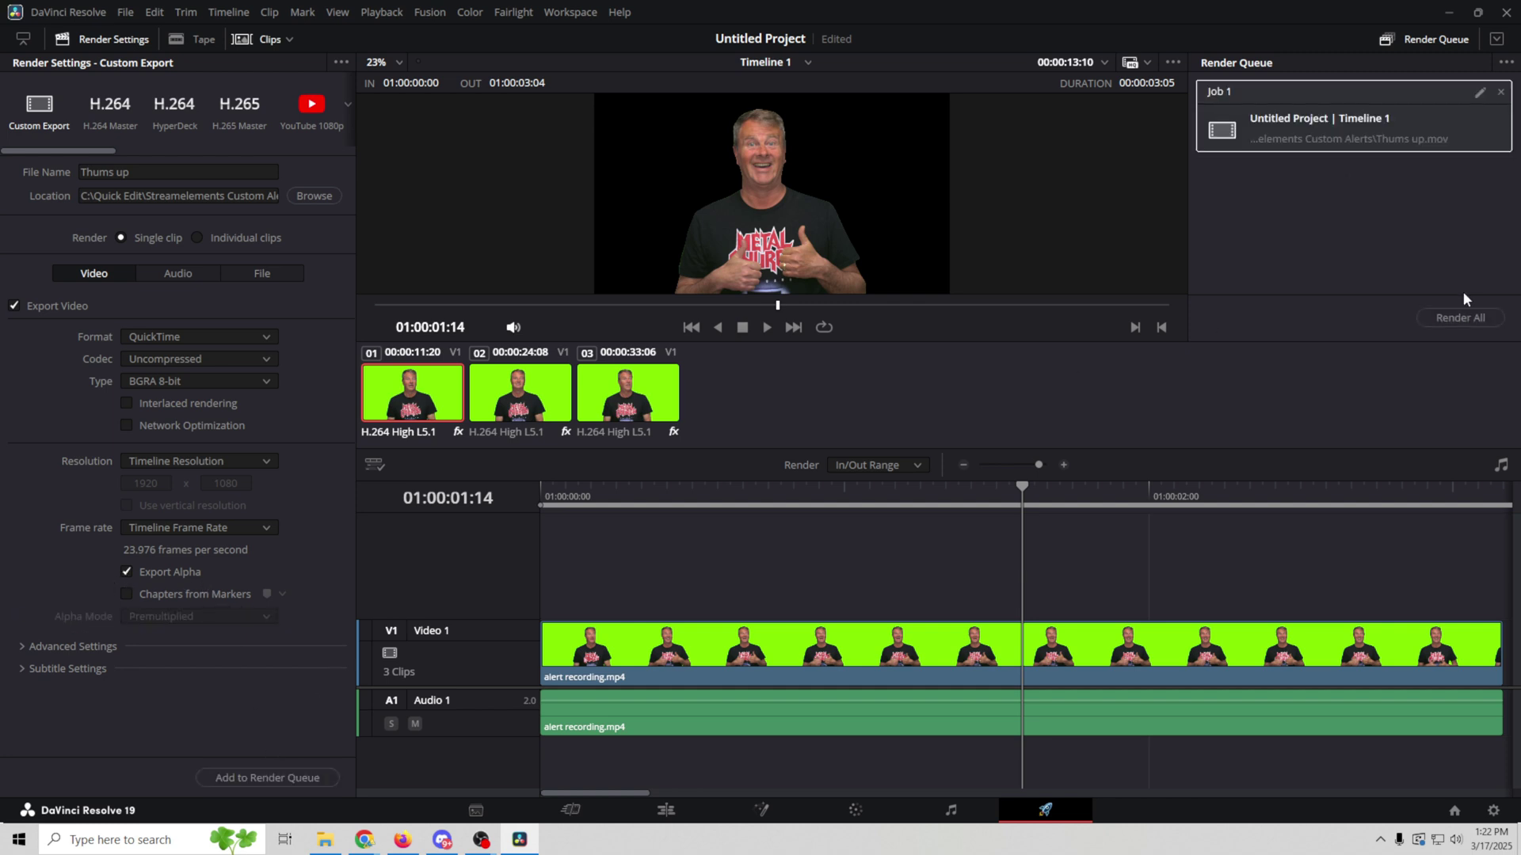
{"action": "left_click", "coordinate": [1460, 317]}
Mark In and Out points around the second clip on Timeline 1
{"action": "left_click", "coordinate": [666, 809]}
{"action": "left_click", "coordinate": [529, 517]}
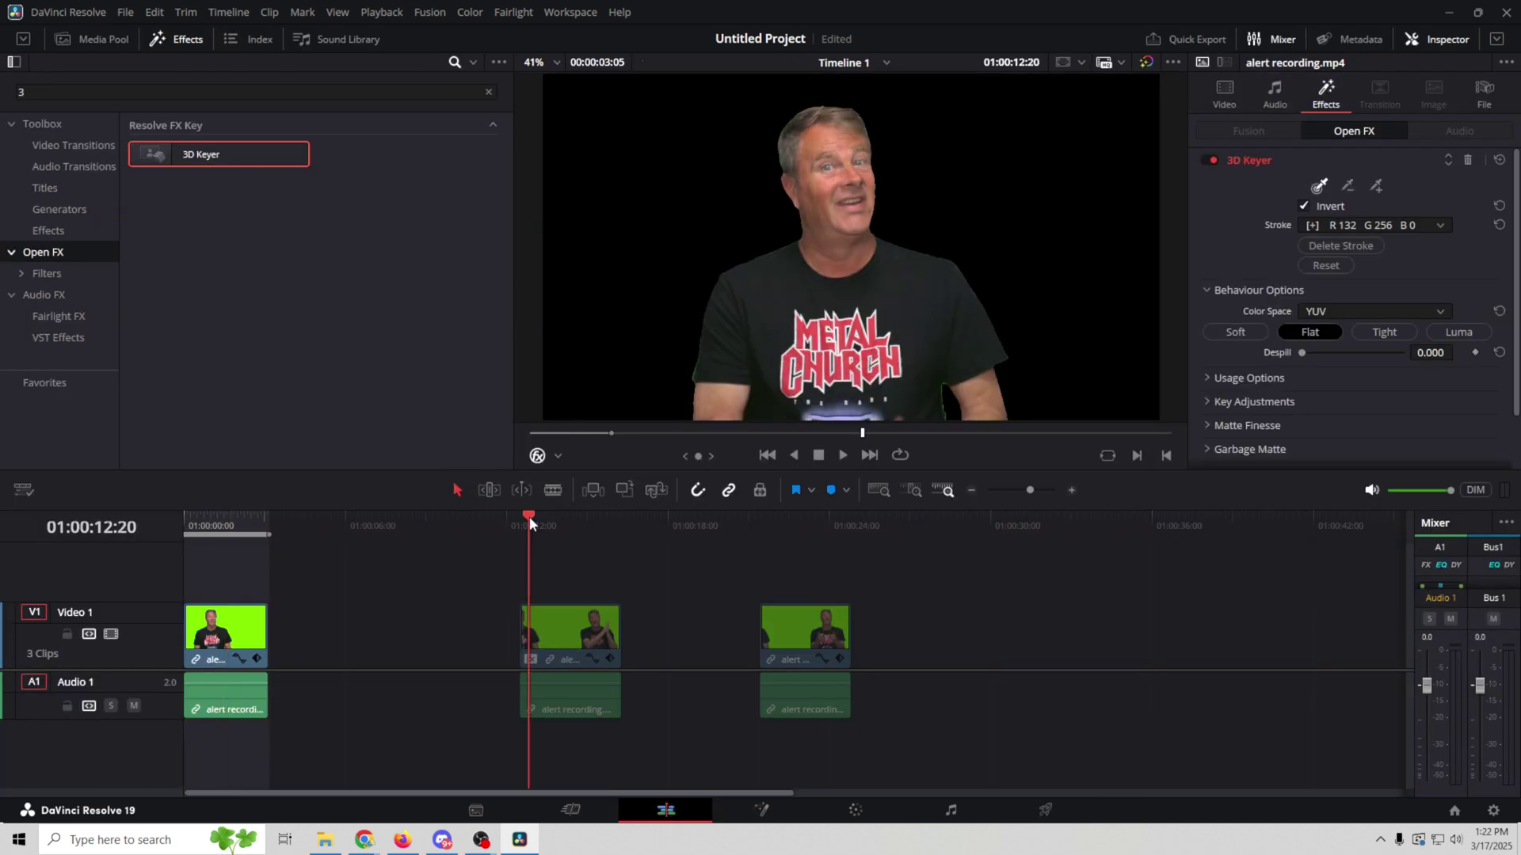
{"action": "key", "text": "Up"}
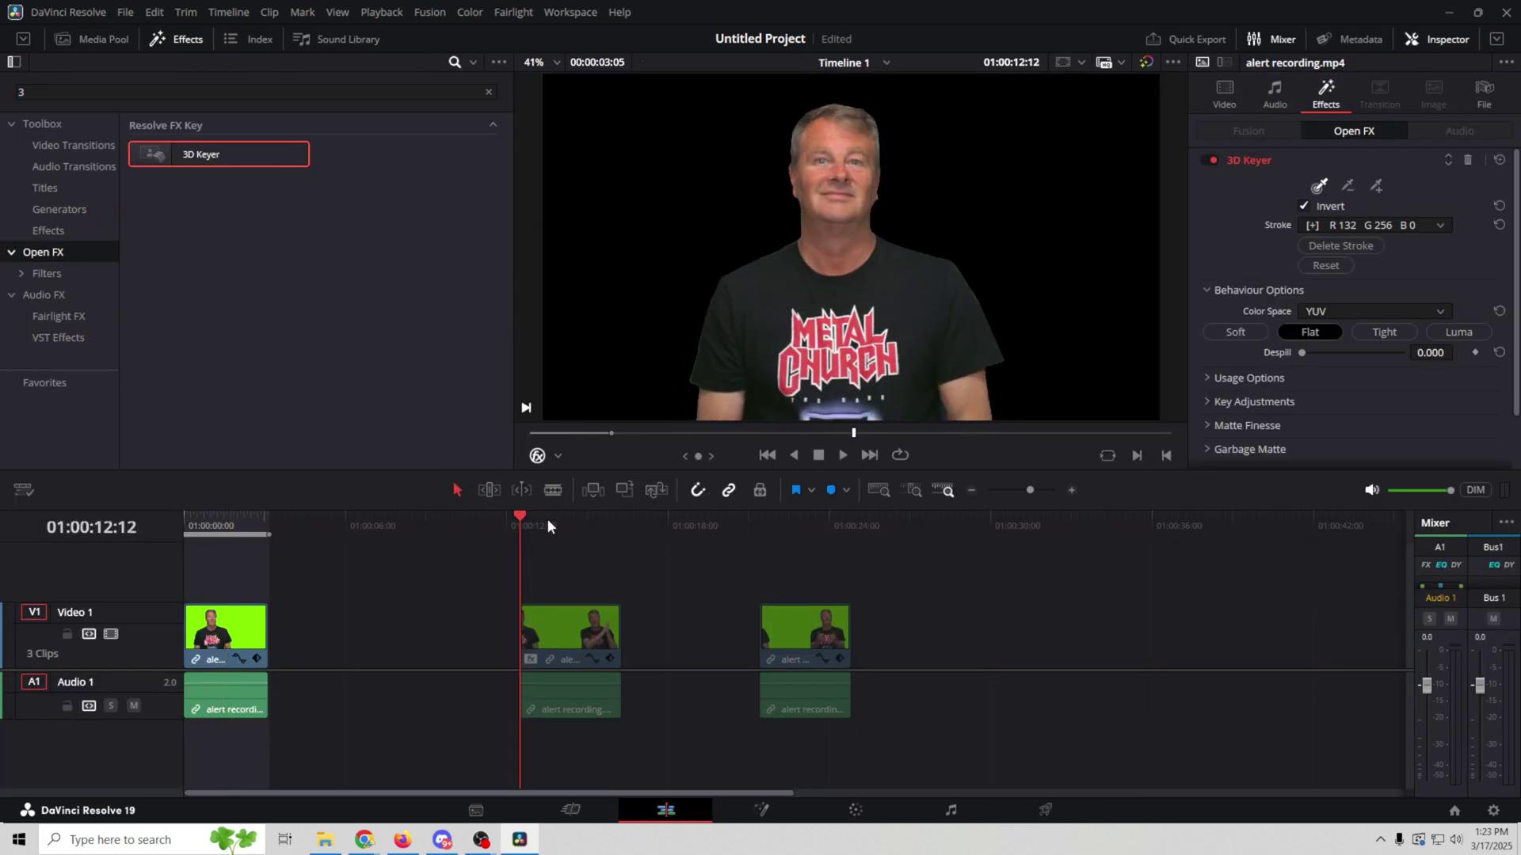
{"action": "right_click", "coordinate": [547, 524]}
{"action": "left_click", "coordinate": [570, 535]}
{"action": "key", "text": "Down"}
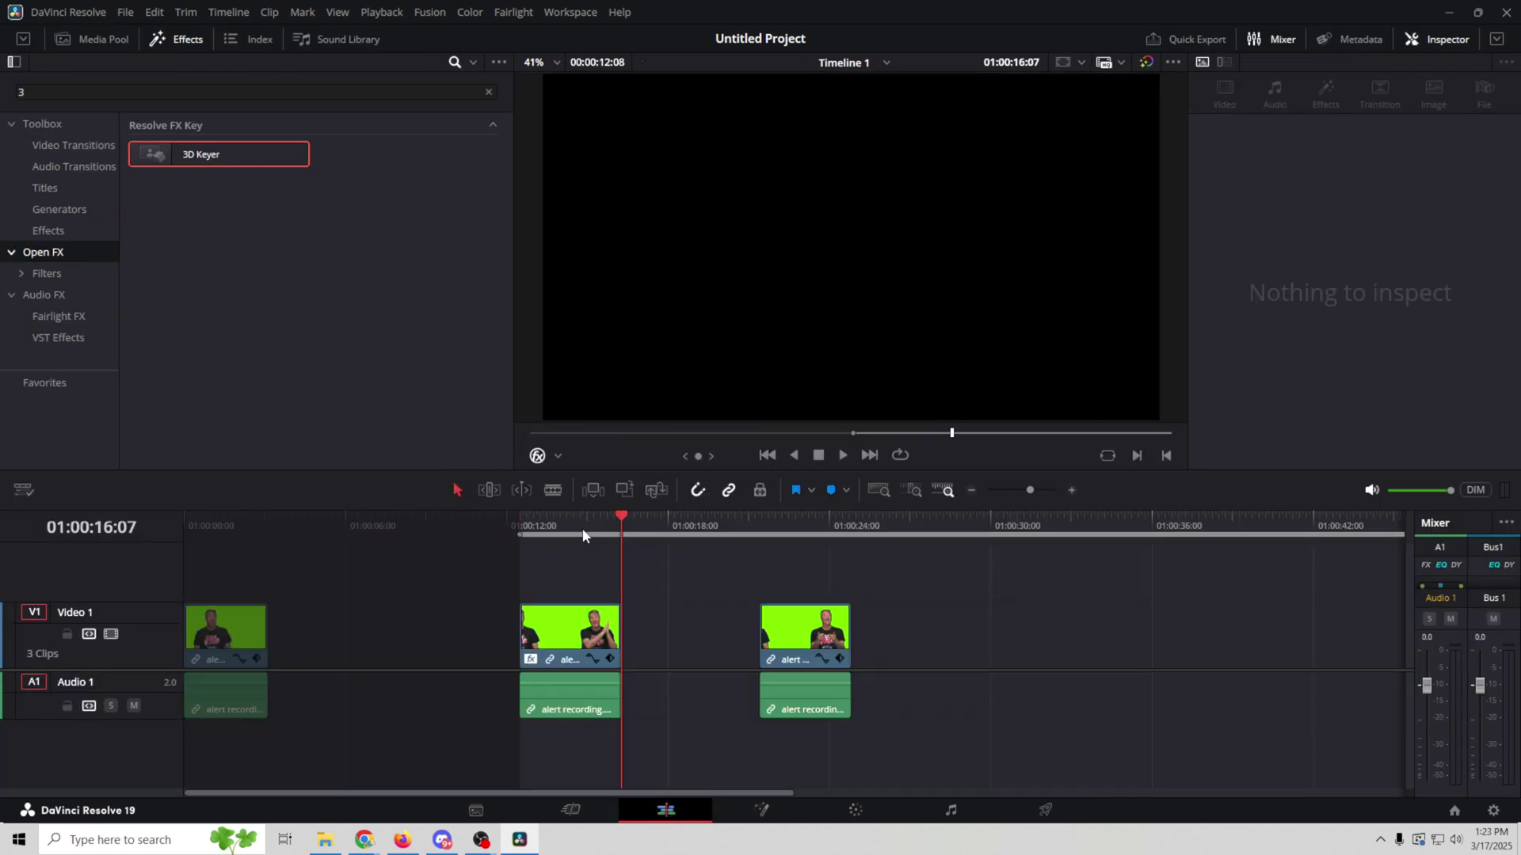
{"action": "right_click", "coordinate": [582, 535]}
{"action": "left_click", "coordinate": [668, 560]}
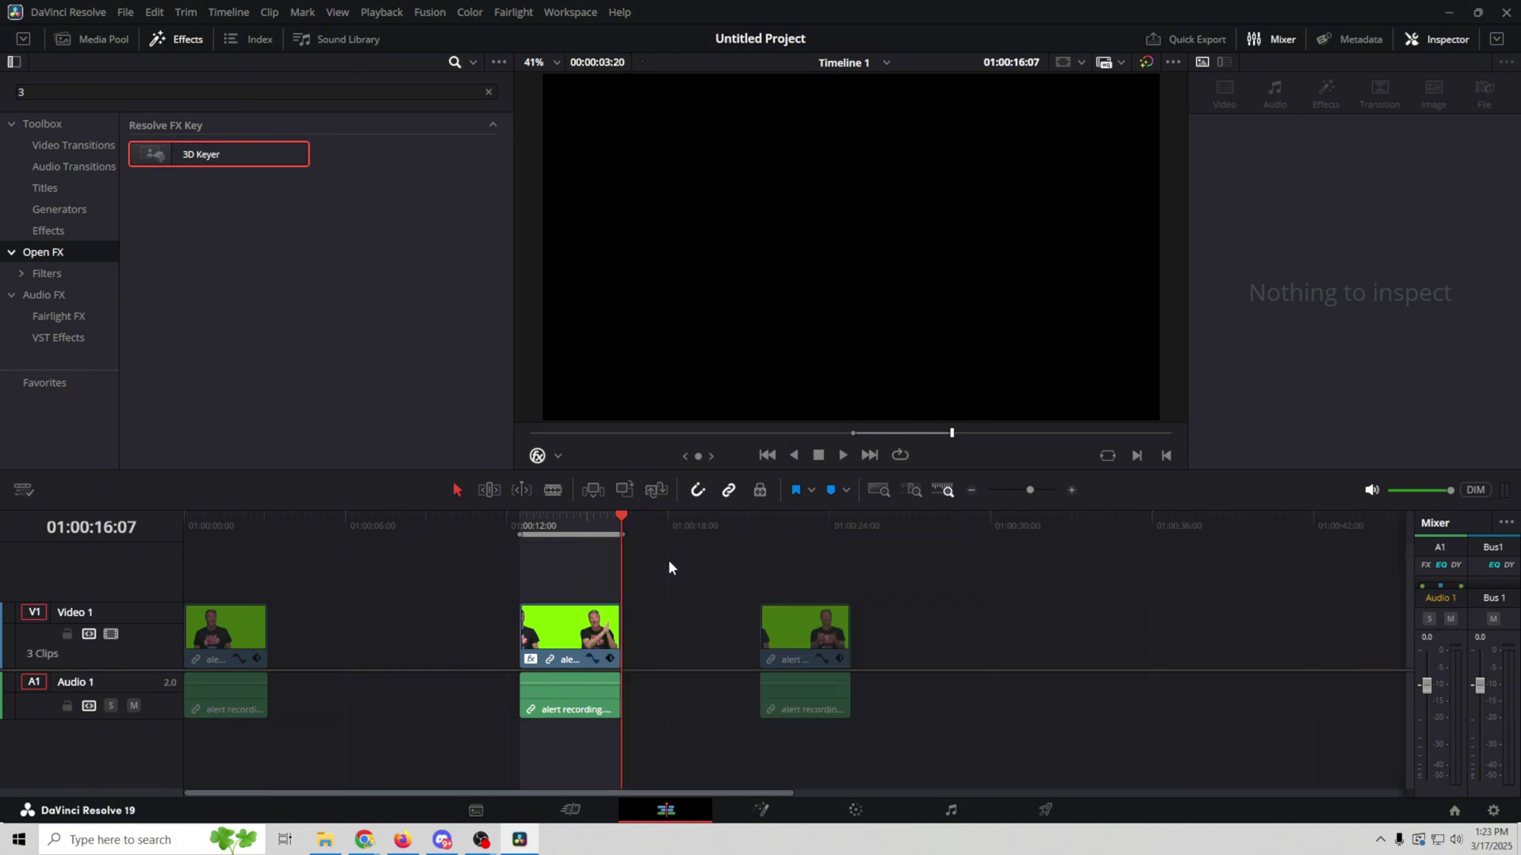
Rename the output to 'Big thanks', queue it and render Job 2
{"action": "left_click", "coordinate": [1044, 810]}
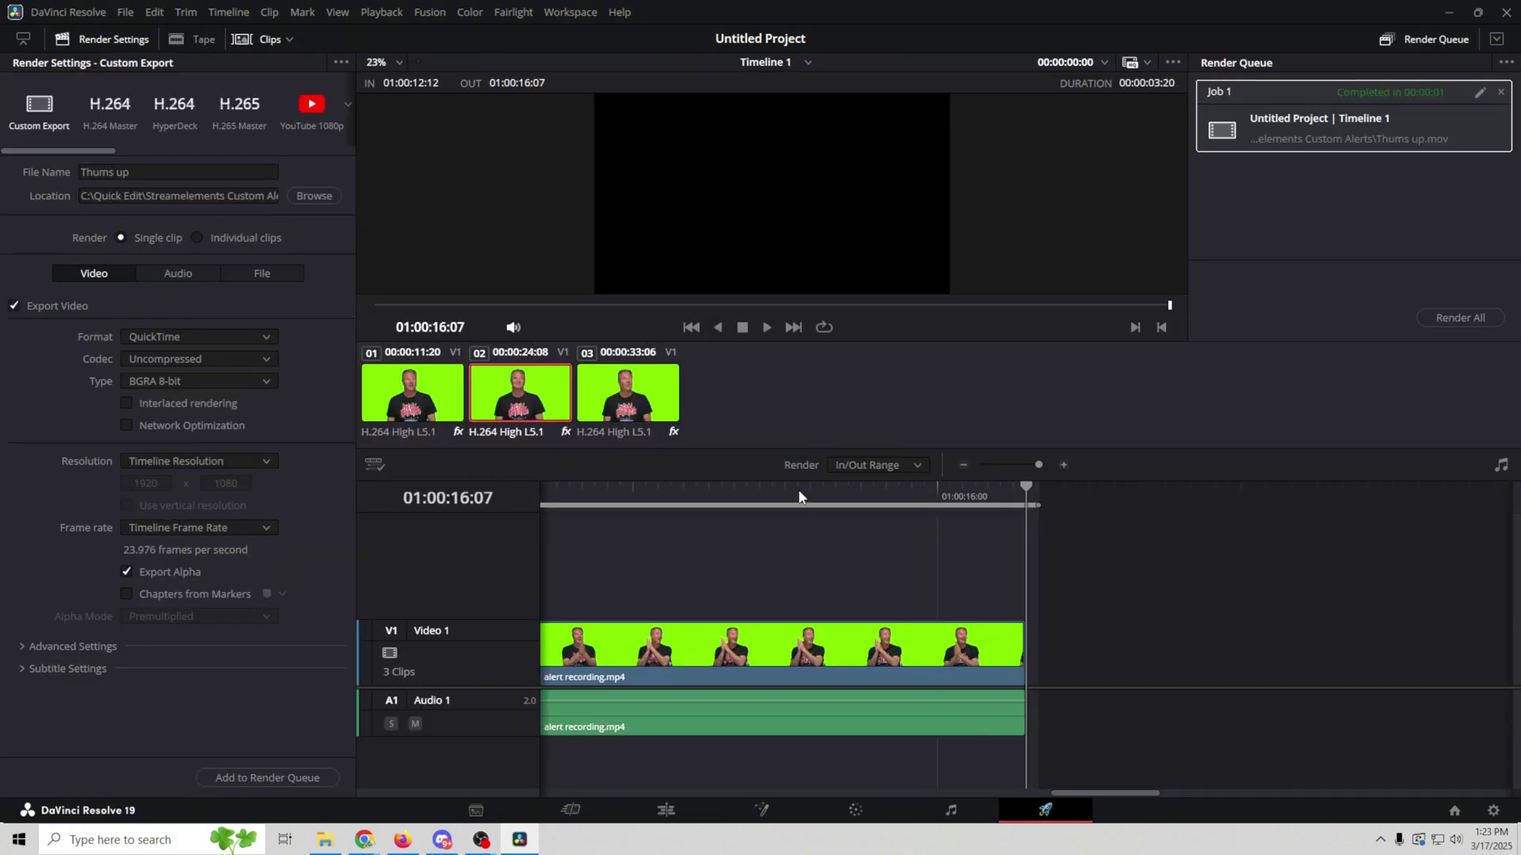
{"action": "left_click", "coordinate": [121, 169]}
{"action": "key", "text": "ctrl+a"}
{"action": "left_click", "coordinate": [246, 779]}
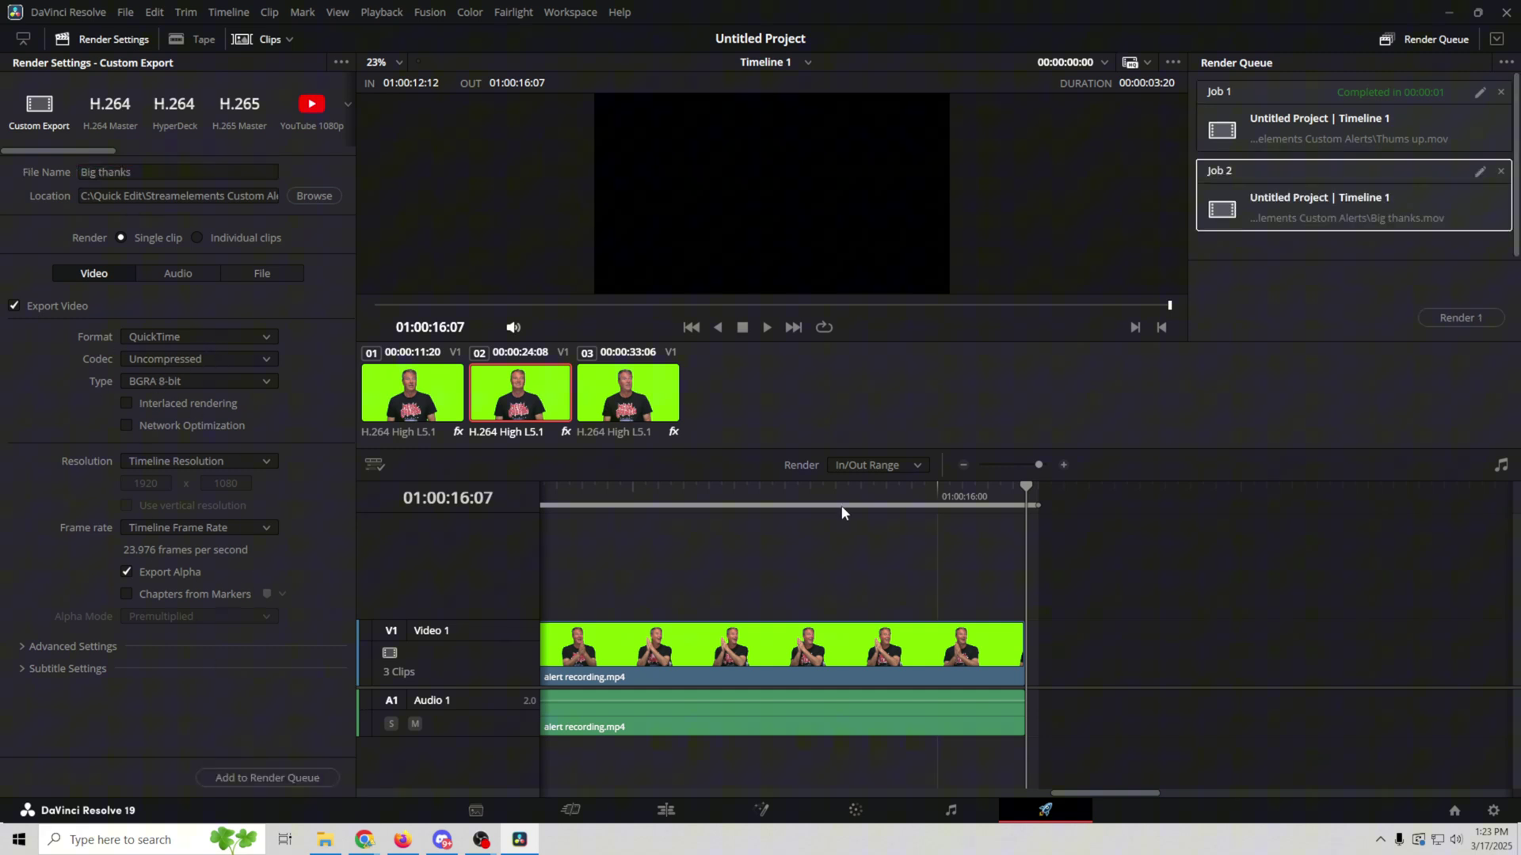
{"action": "left_click", "coordinate": [1465, 317]}
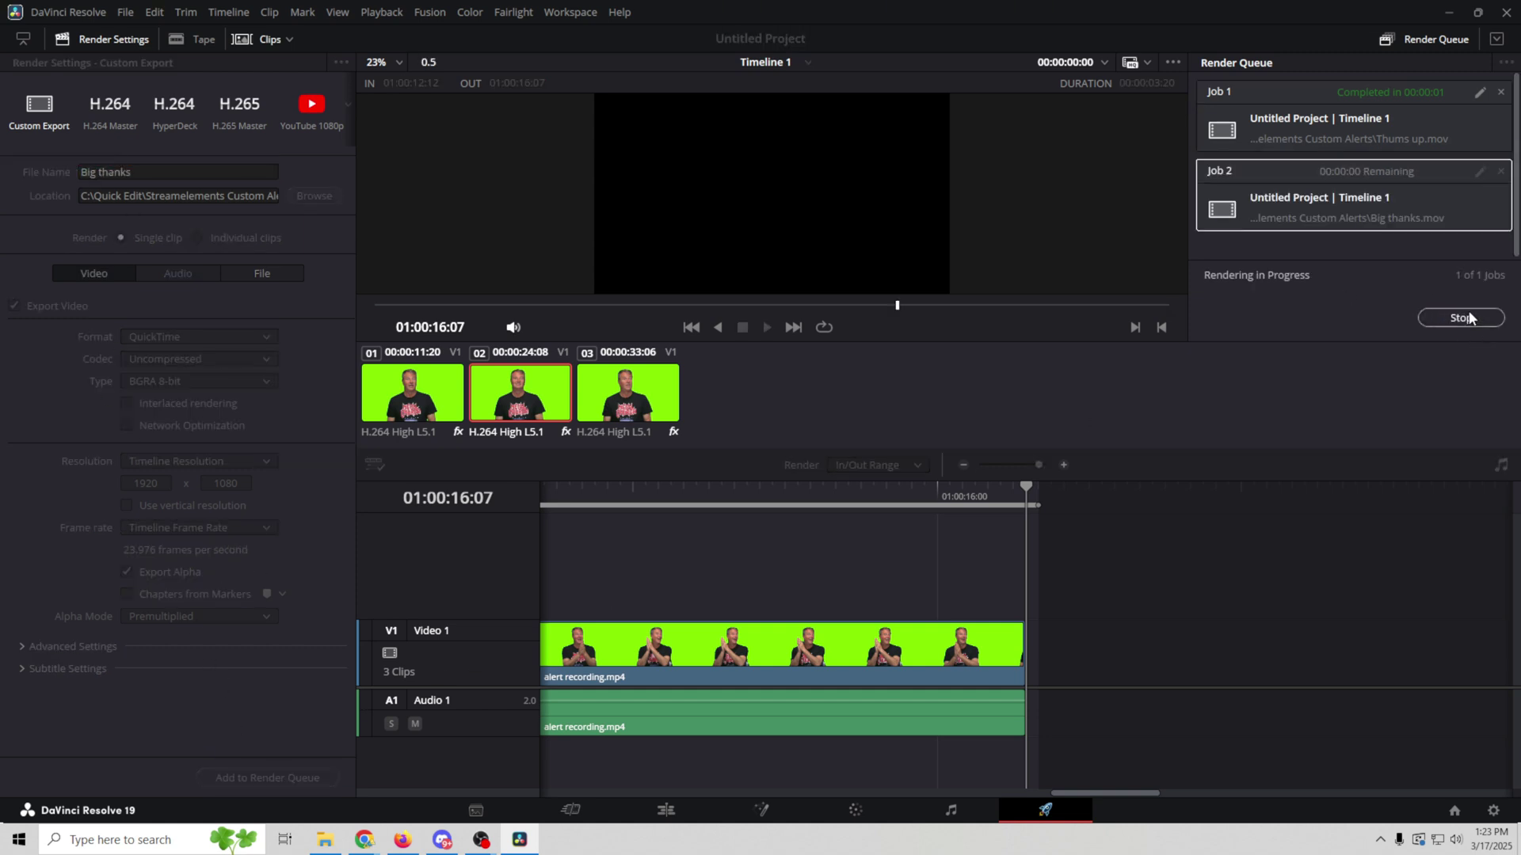
Mark In and Out points around the third clip on Timeline 1
{"action": "left_click", "coordinate": [666, 810]}
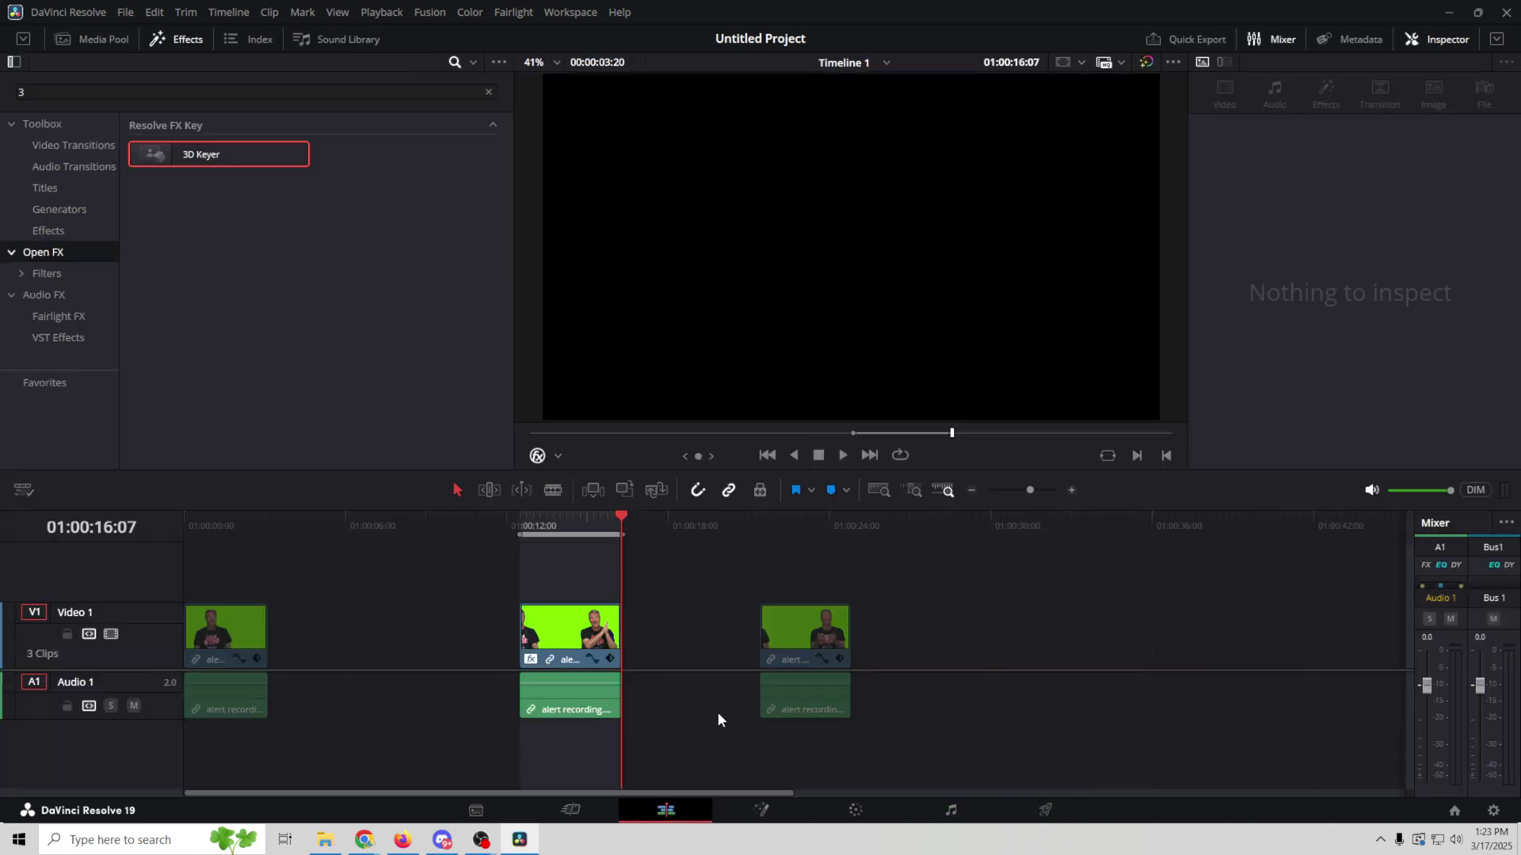
{"action": "left_click", "coordinate": [766, 457]}
{"action": "right_click", "coordinate": [821, 515]}
{"action": "left_click", "coordinate": [886, 535]}
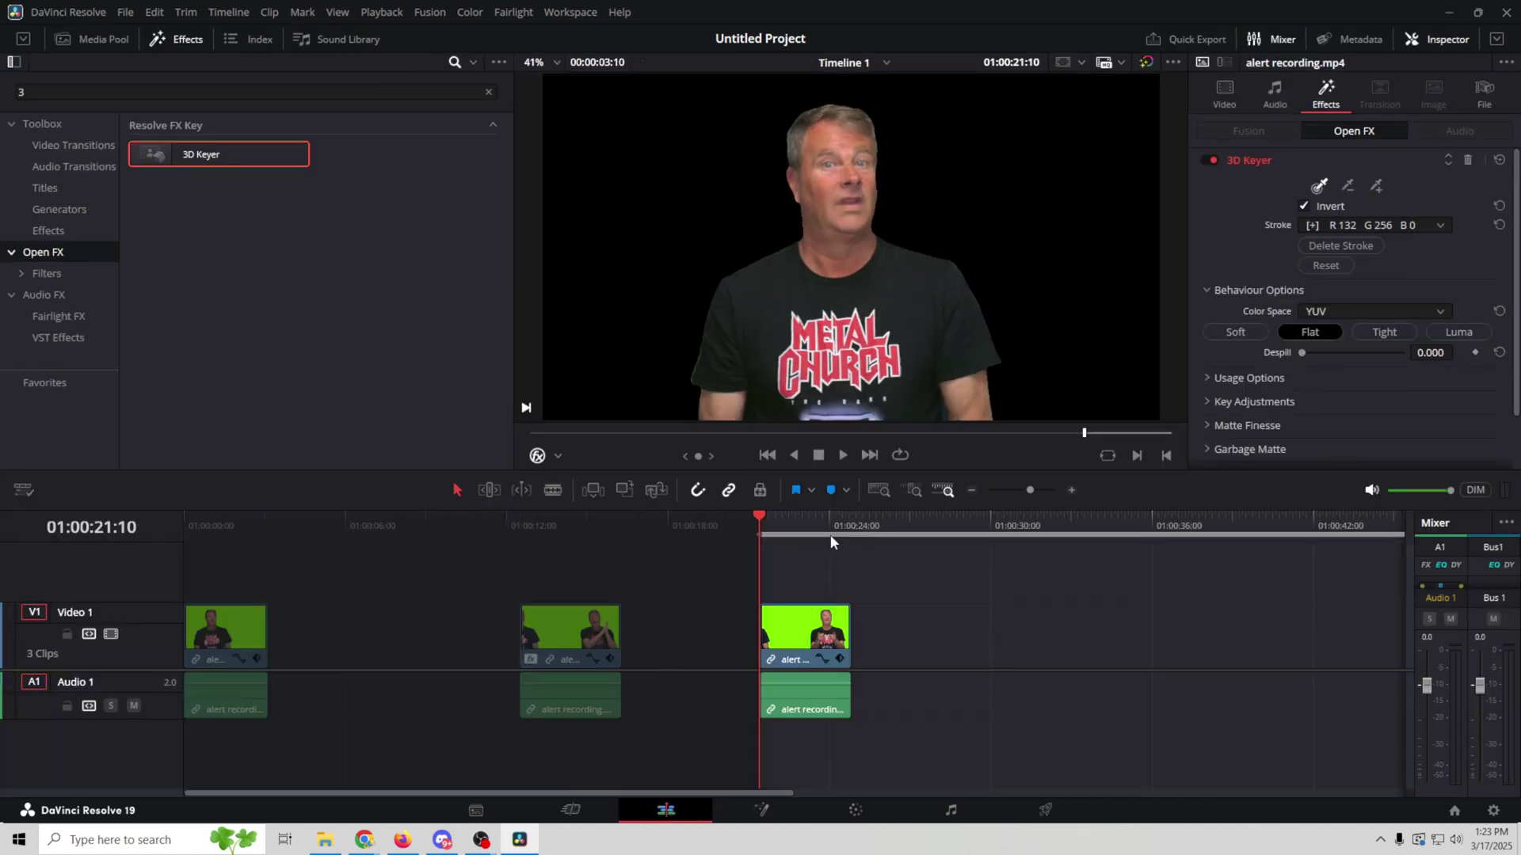
{"action": "left_click", "coordinate": [869, 455]}
{"action": "right_click", "coordinate": [788, 527]}
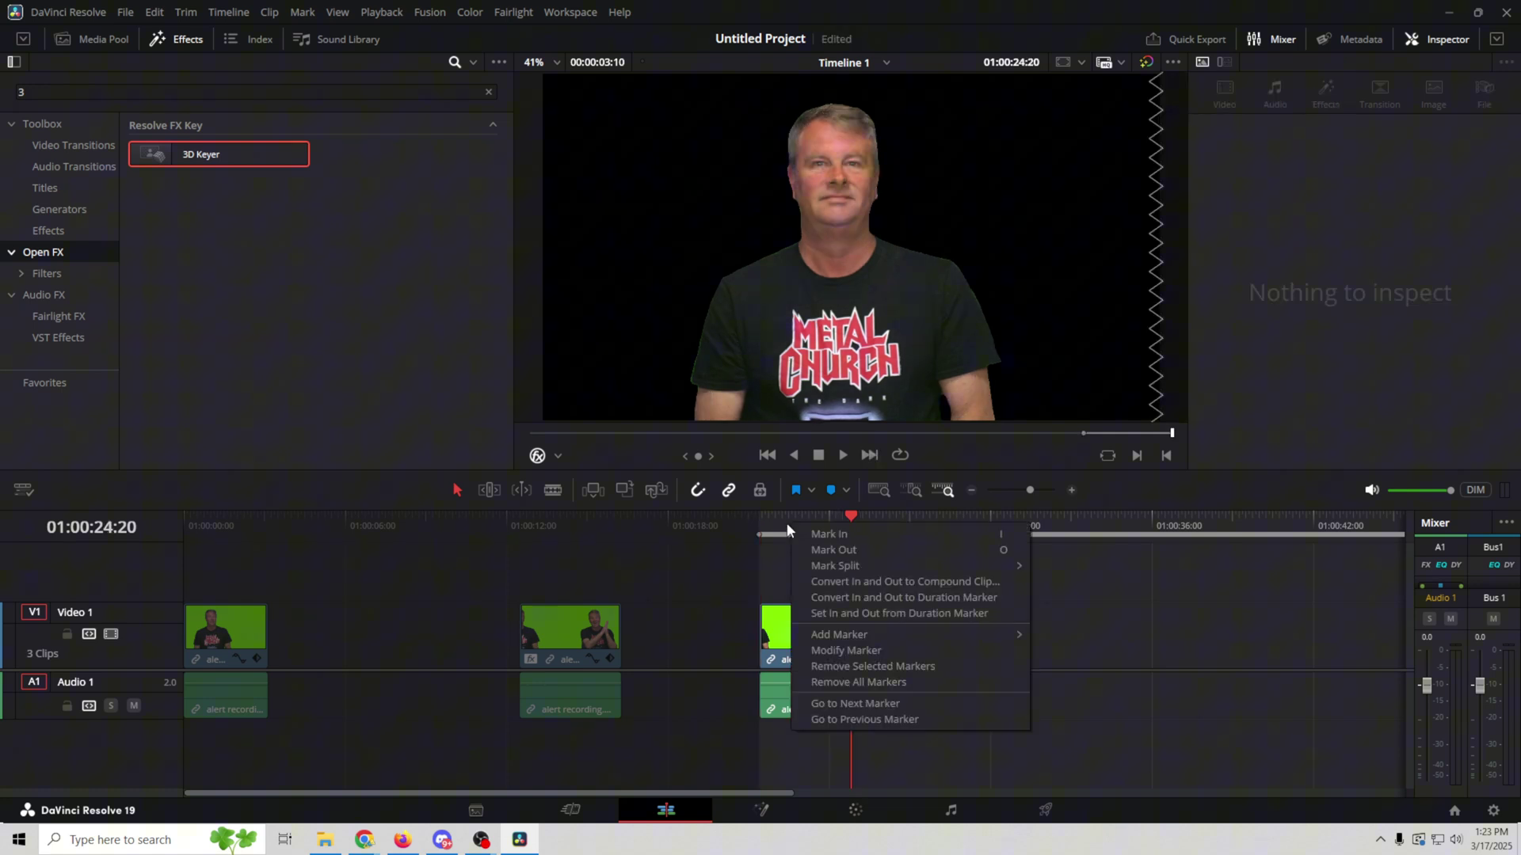
{"action": "left_click", "coordinate": [843, 551]}
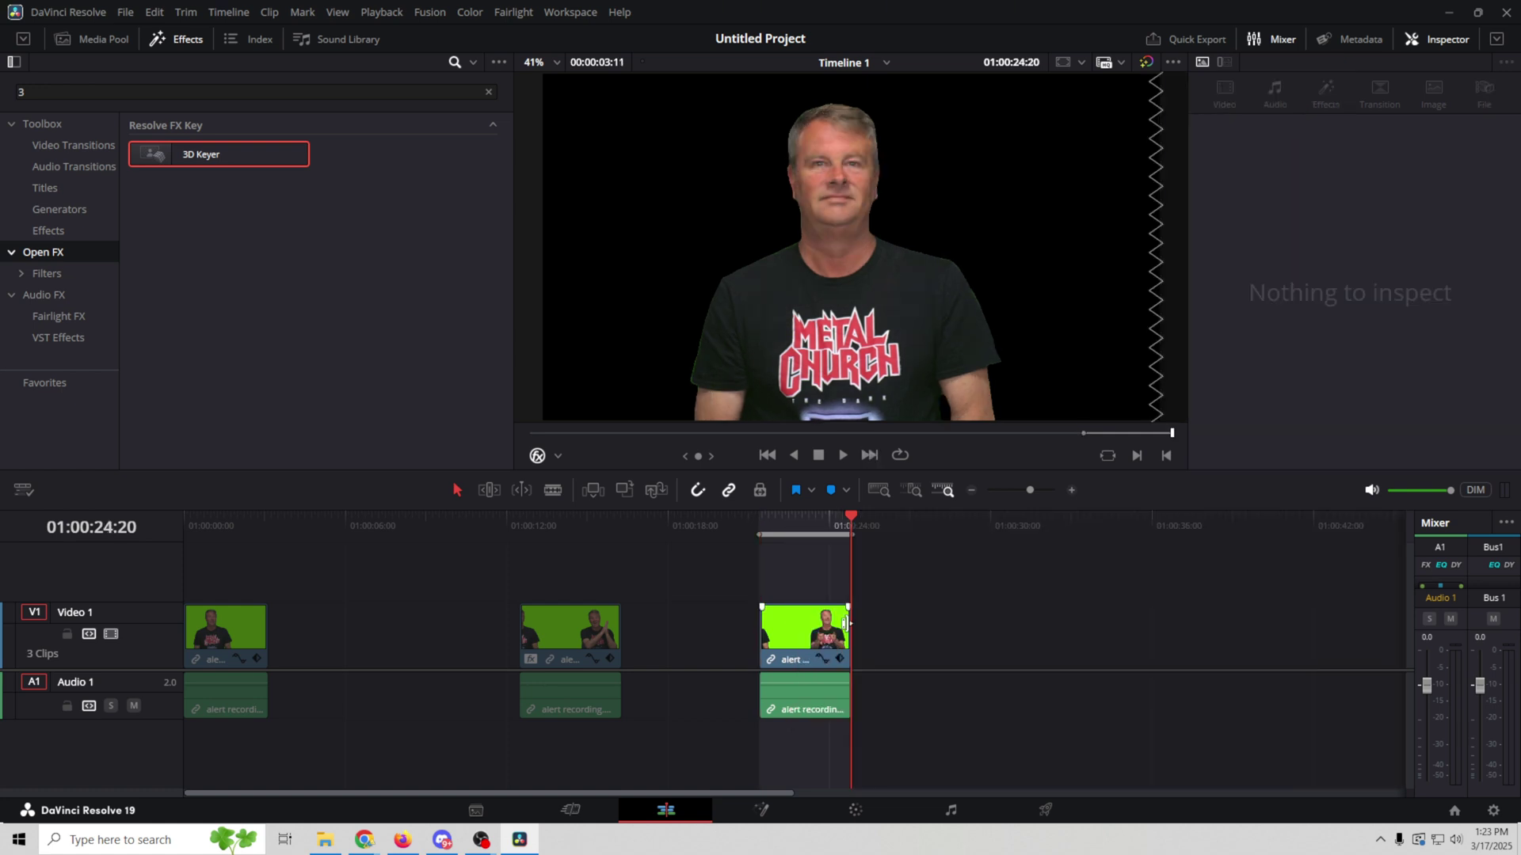
Rename the output to 'Point Thanks', queue it and render Job 3
{"action": "left_click", "coordinate": [1044, 810]}
{"action": "left_click_drag", "start_coordinate": [173, 178], "coordinate": [37, 170]}
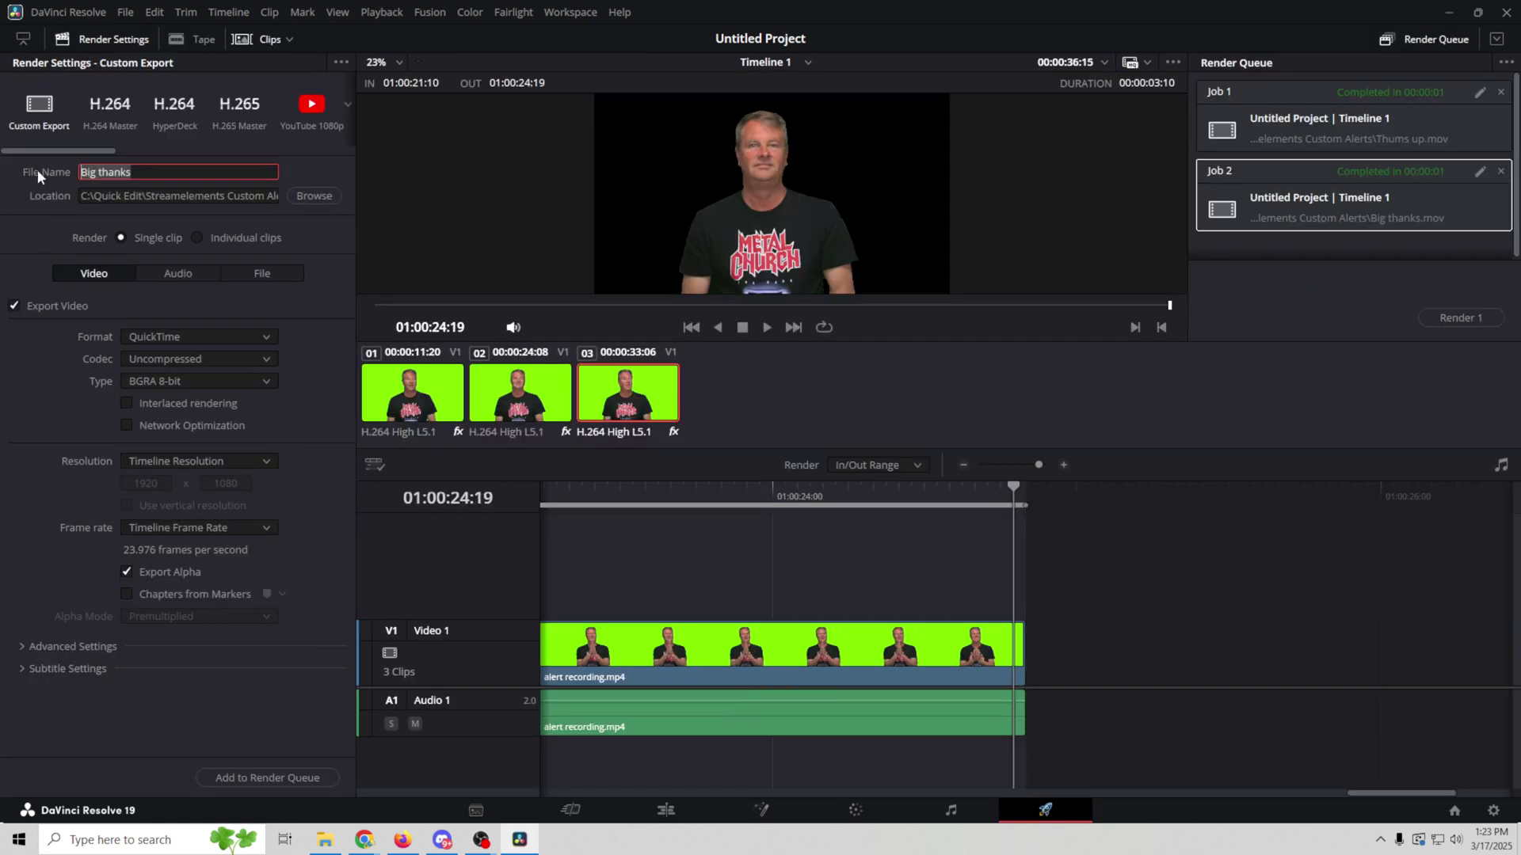
{"action": "type", "text": "Point Thanks"}
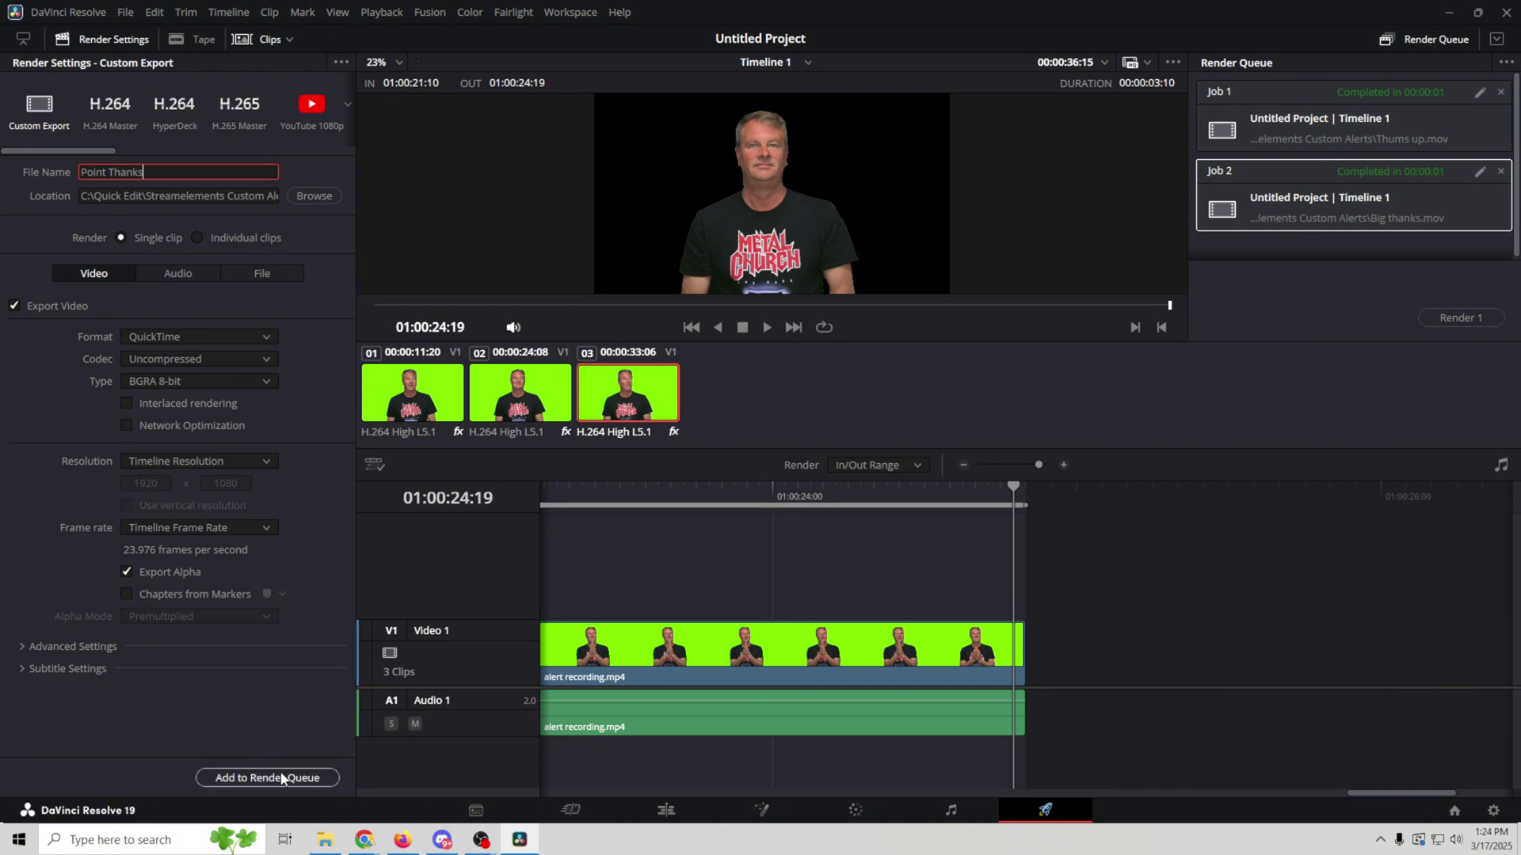
{"action": "left_click", "coordinate": [283, 779]}
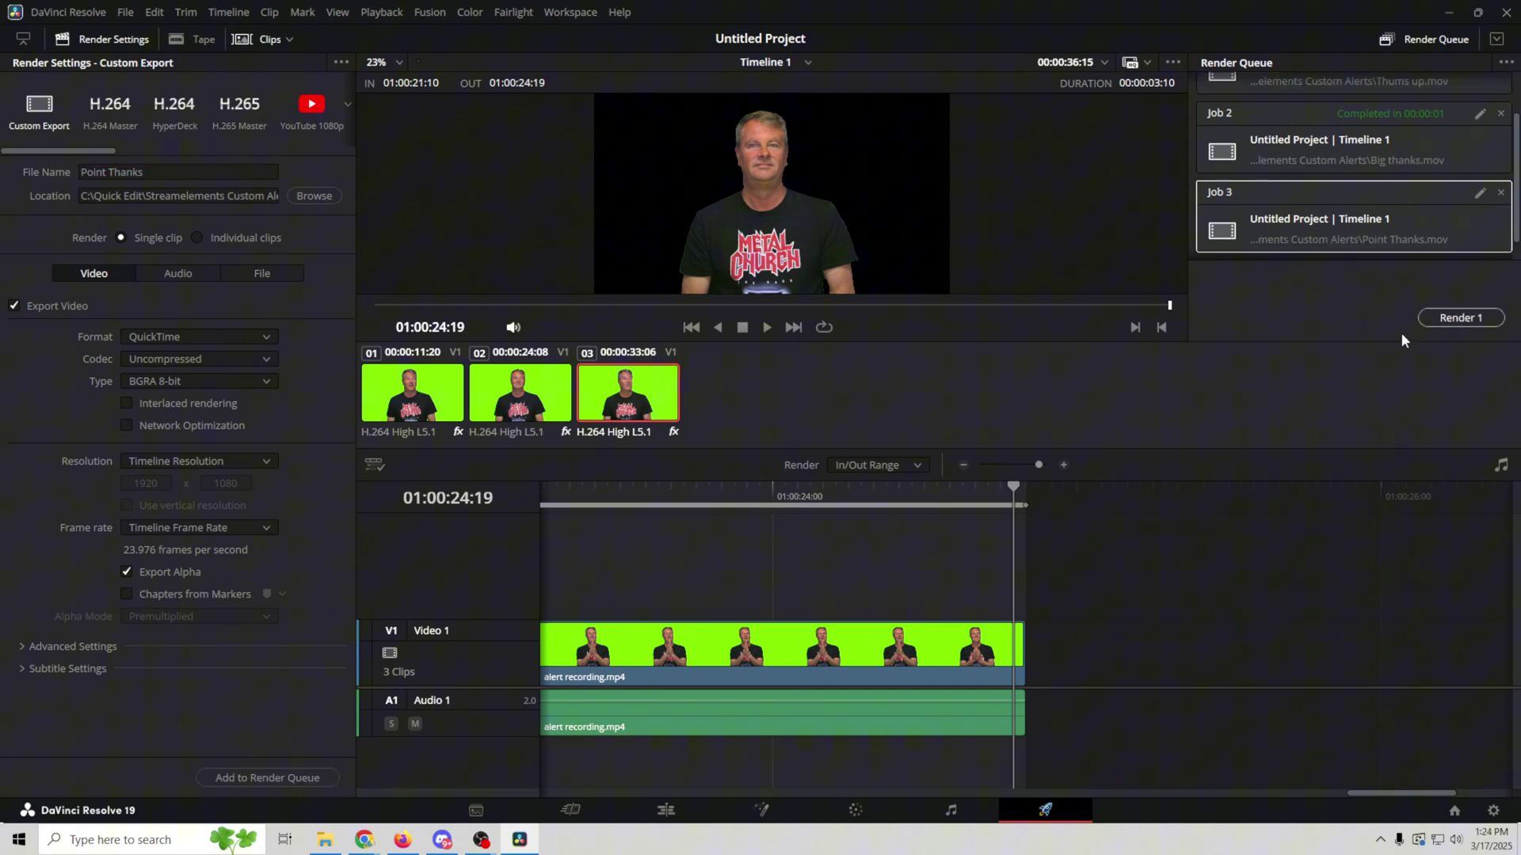
{"action": "left_click", "coordinate": [1450, 318]}
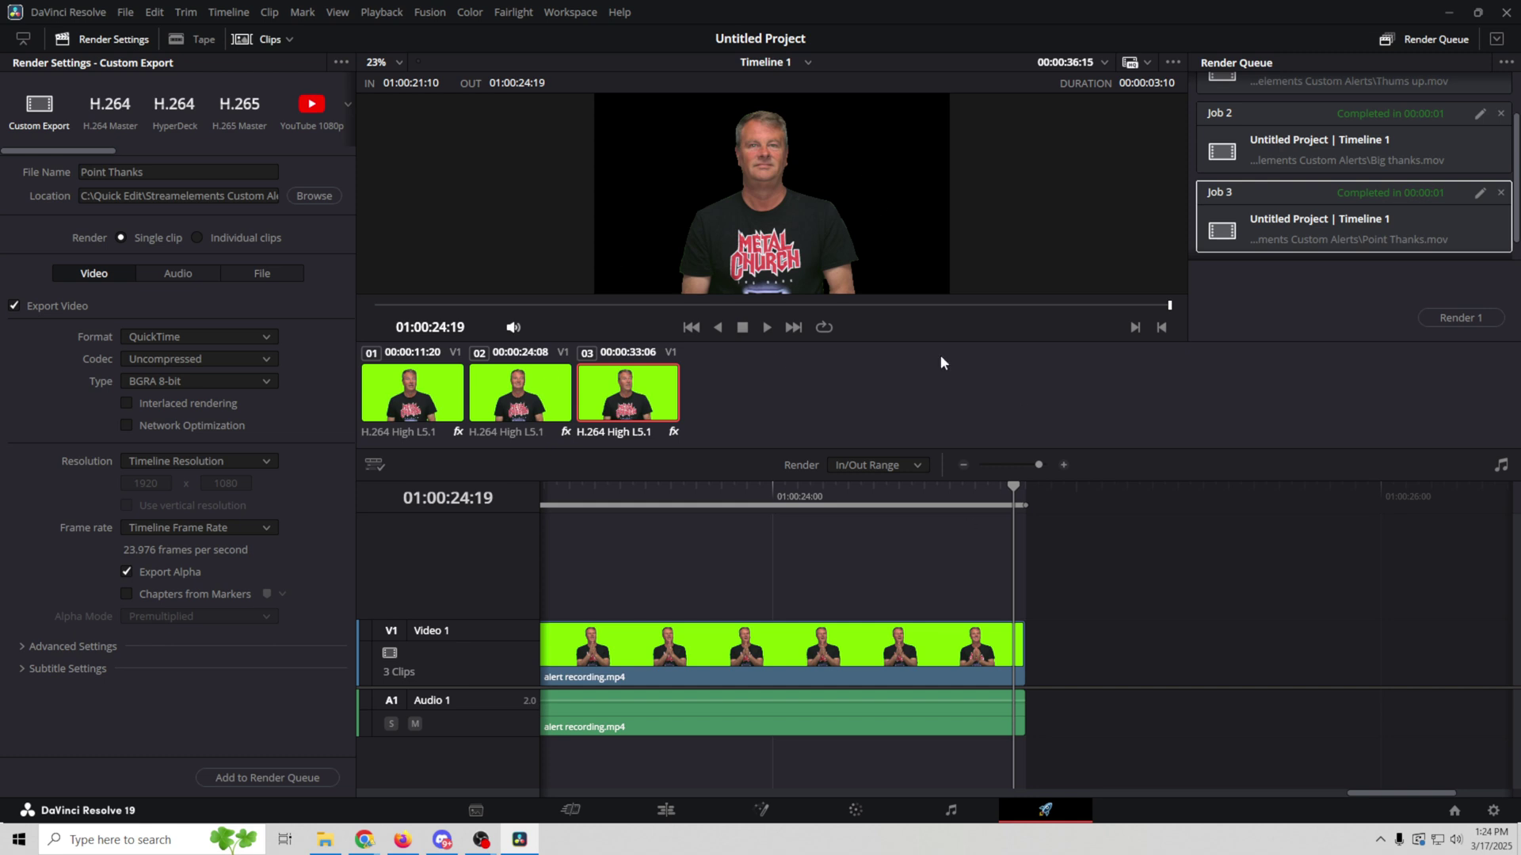
Launch Shutter Encoder and set it to VP9 with the alpha channel enabled
{"action": "left_click", "coordinate": [1448, 11]}
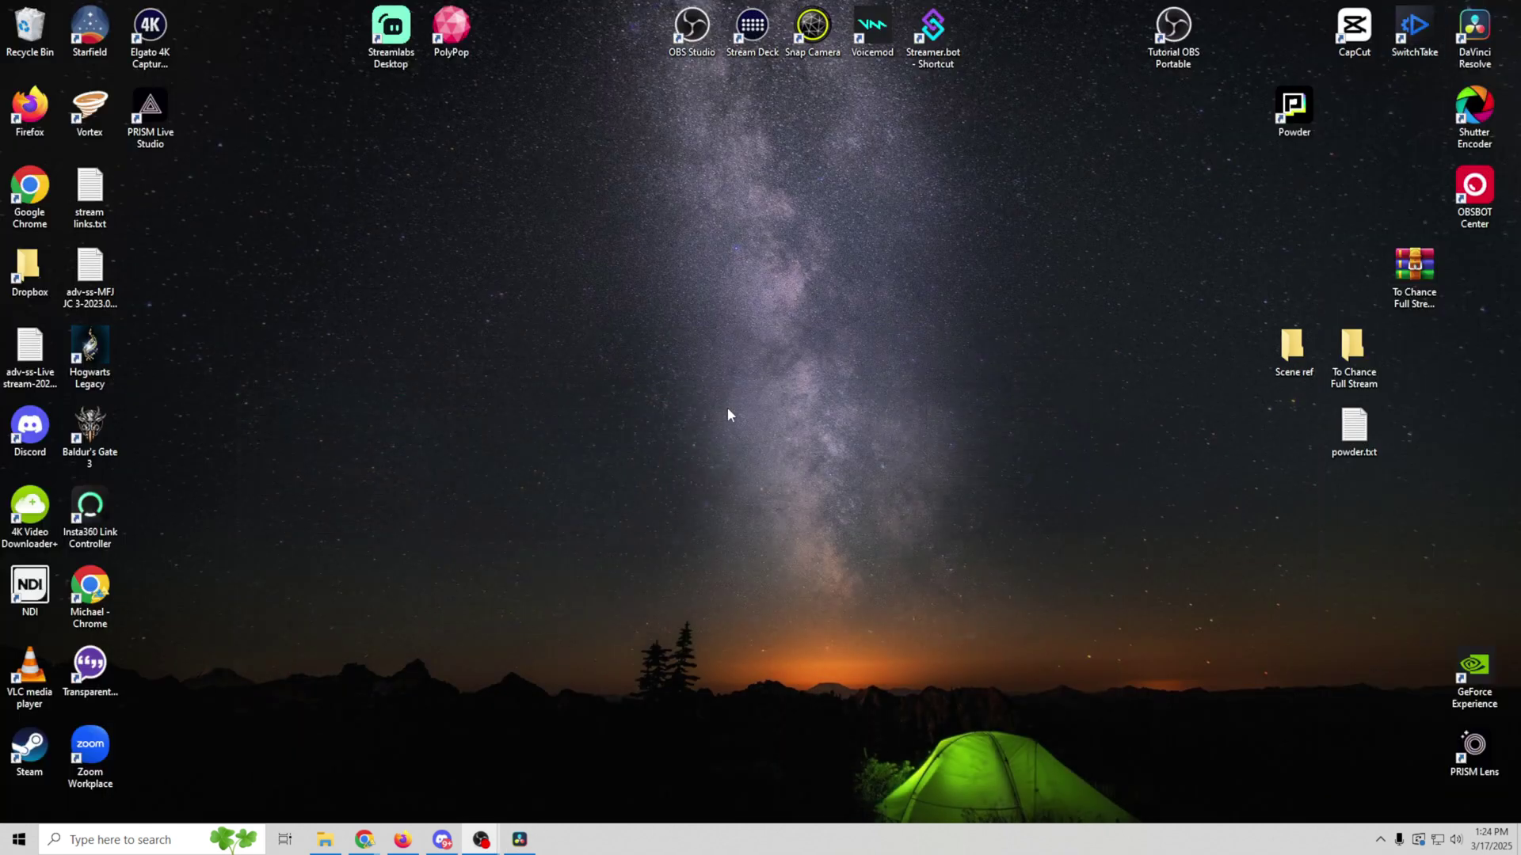
{"action": "double_click", "coordinate": [1473, 111]}
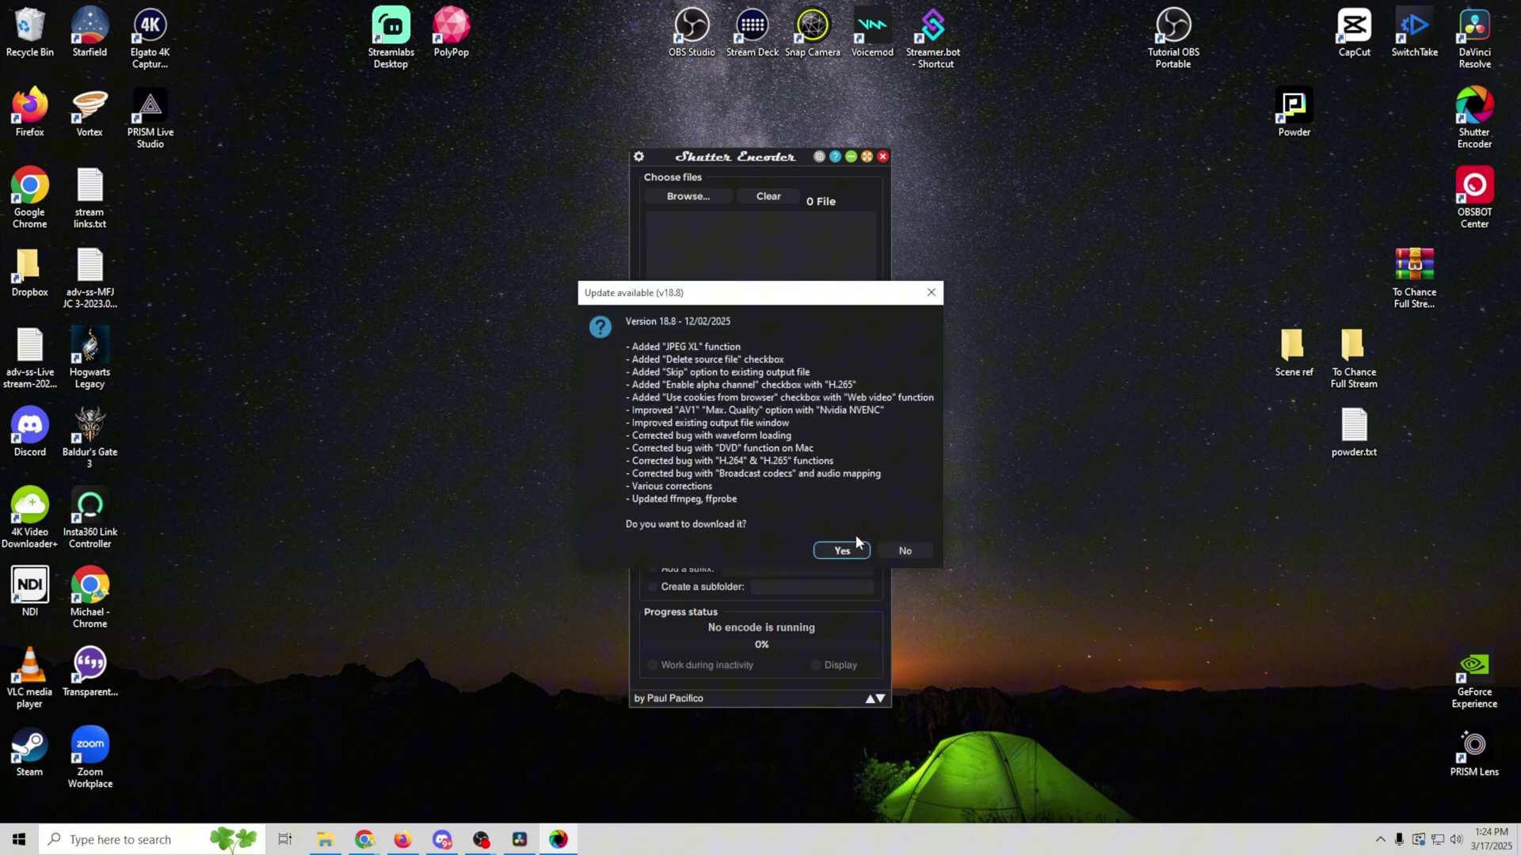
{"action": "left_click", "coordinate": [854, 539]}
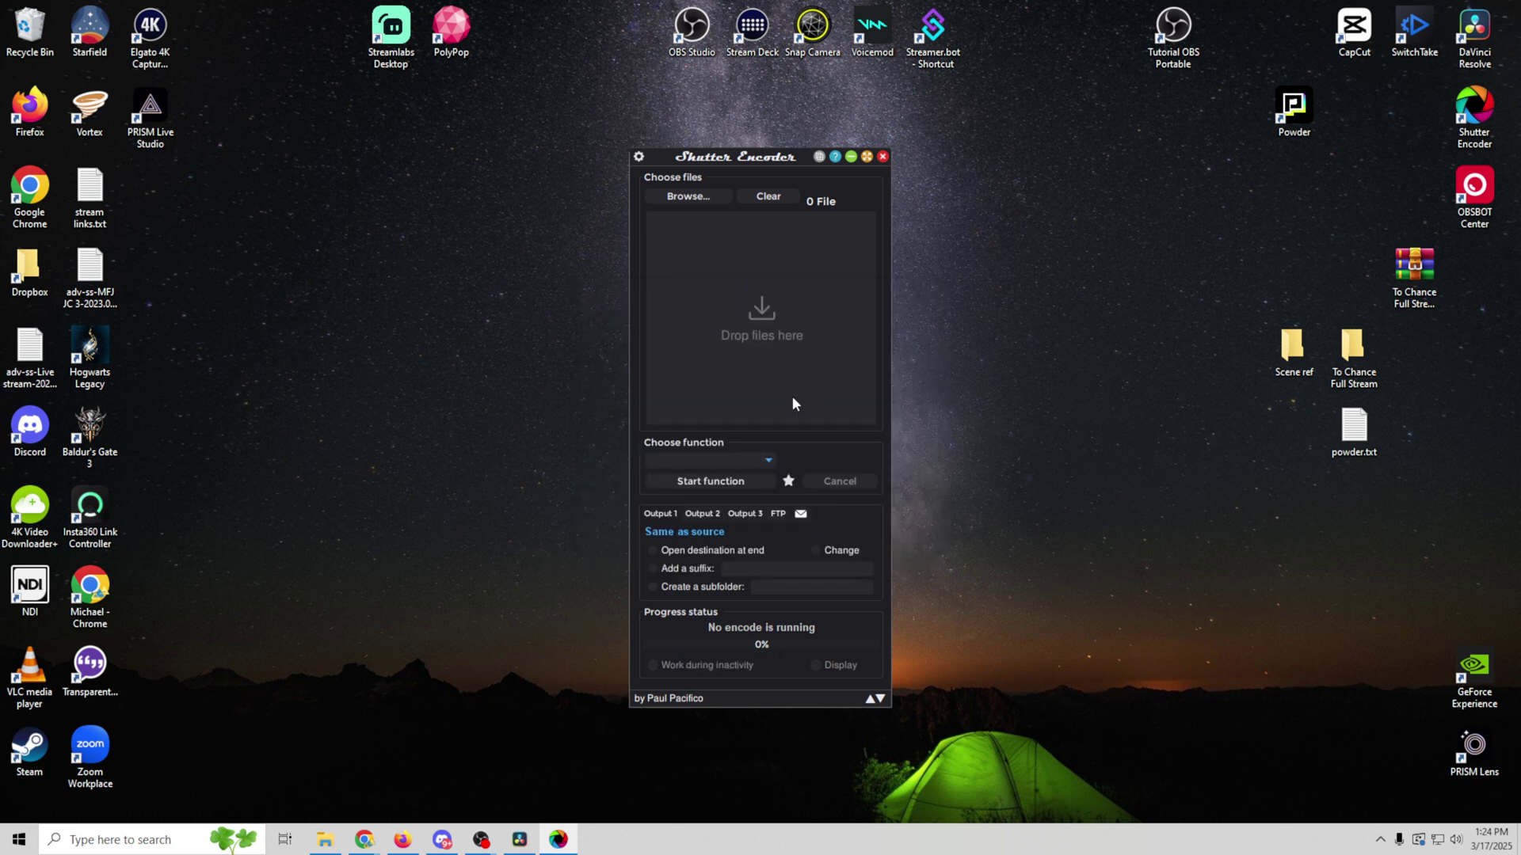
{"action": "left_click", "coordinate": [765, 459]}
{"action": "left_click", "coordinate": [665, 625]}
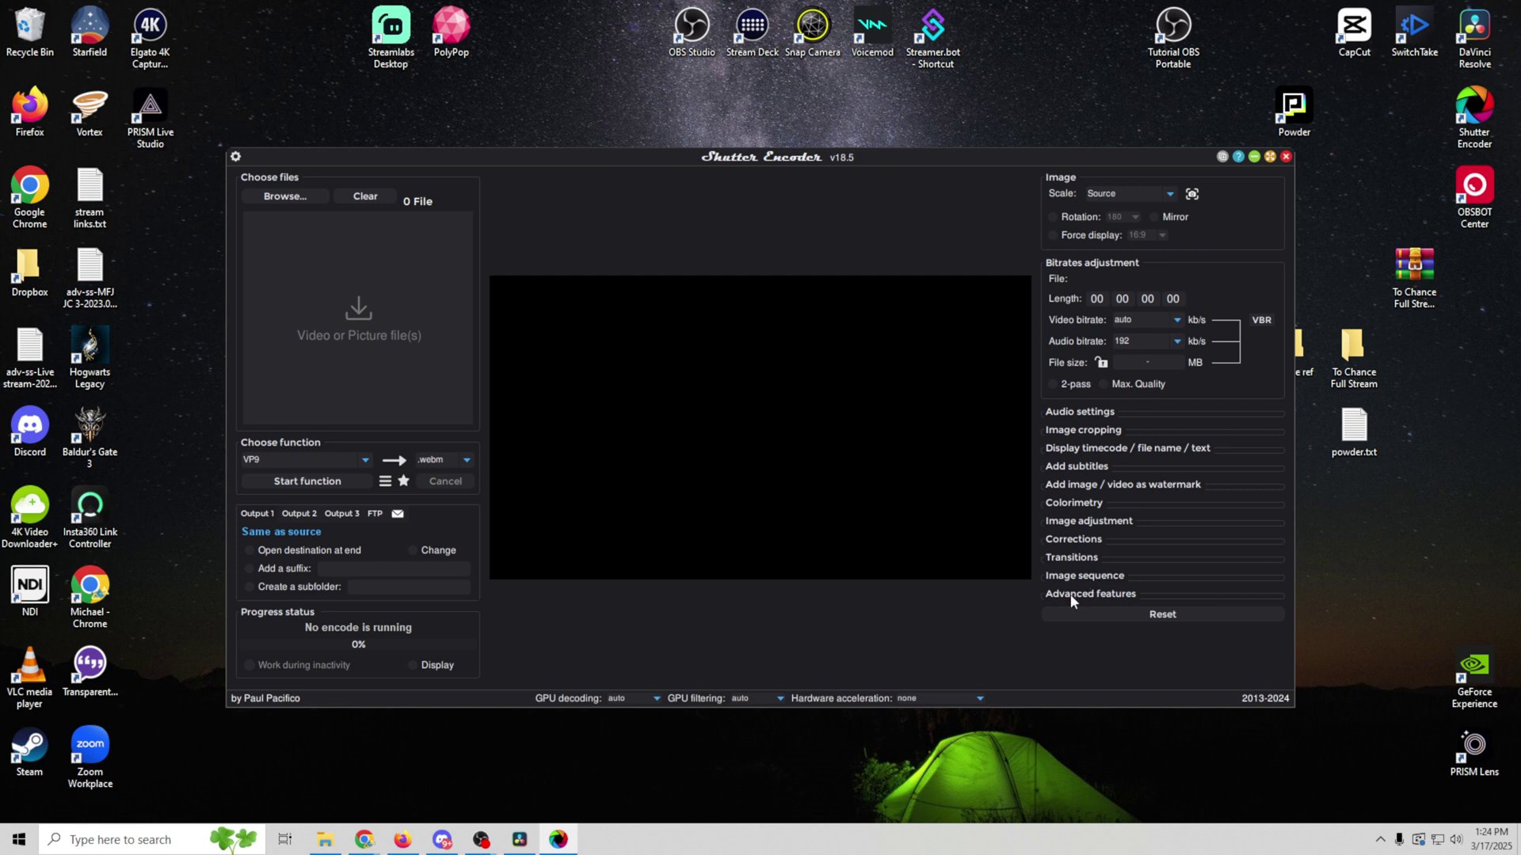
{"action": "left_click", "coordinate": [1071, 600]}
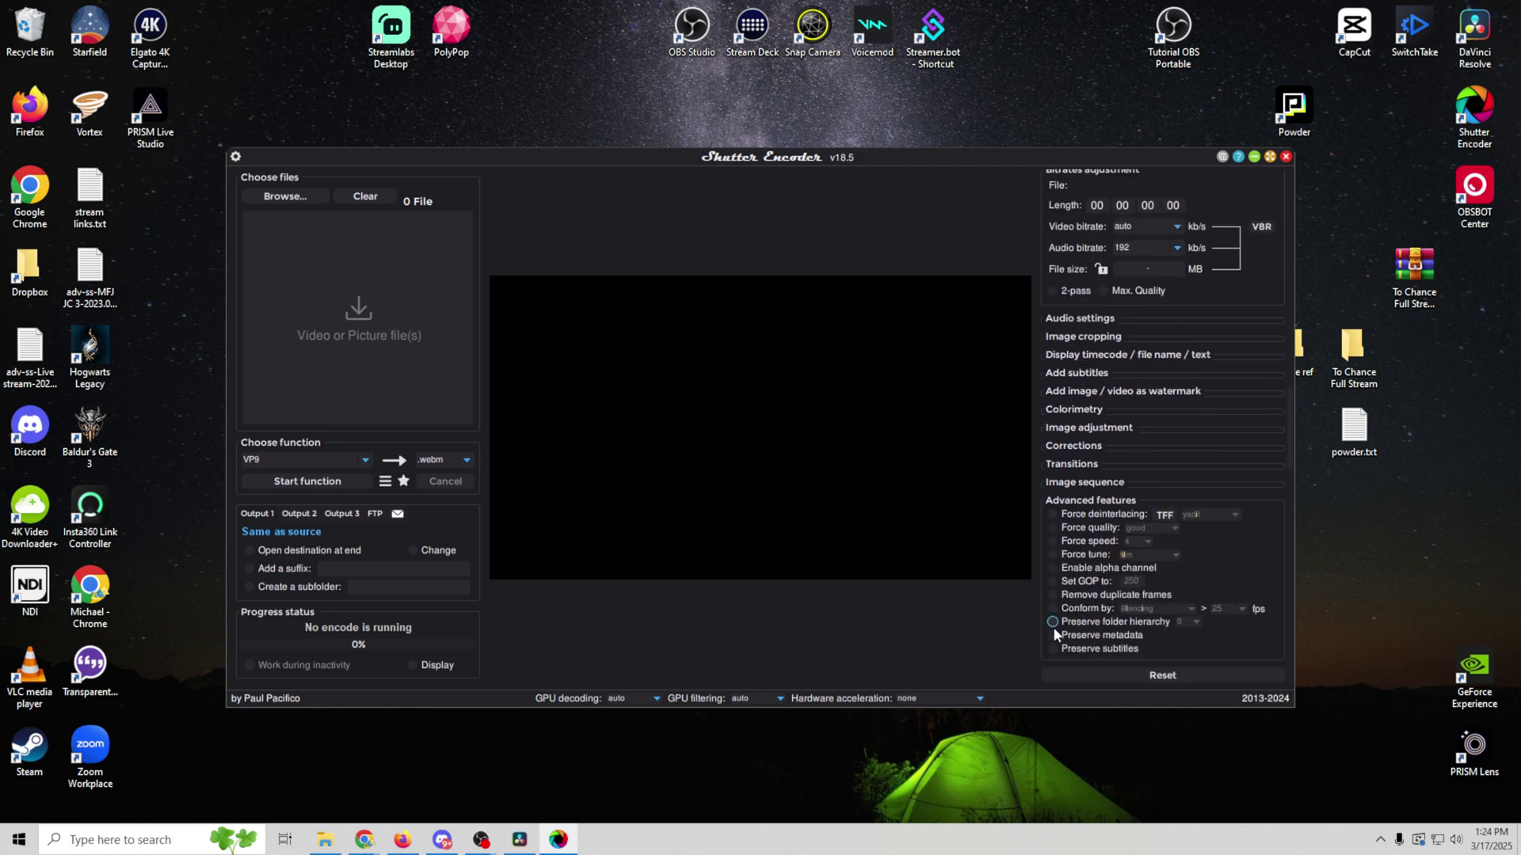
{"action": "left_click", "coordinate": [1052, 568]}
Add Big thanks.mov, Point Thanks.mov and Thums up.mov and start the conversion
{"action": "left_click", "coordinate": [320, 839]}
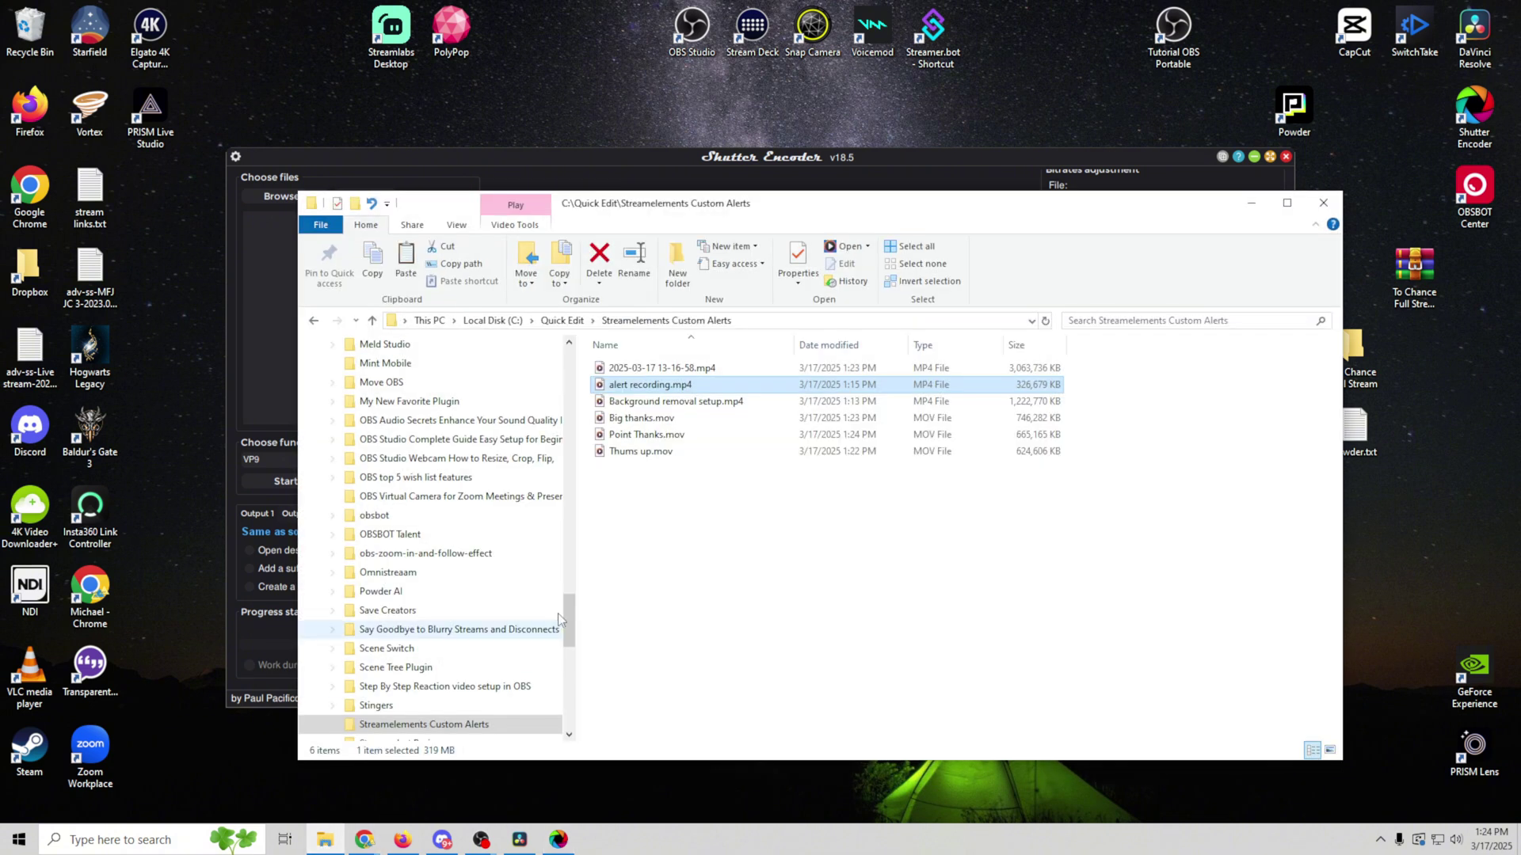
{"action": "left_click_drag", "start_coordinate": [799, 209], "coordinate": [1331, 230]}
{"action": "left_click_drag", "start_coordinate": [1173, 443], "coordinate": [784, 450]}
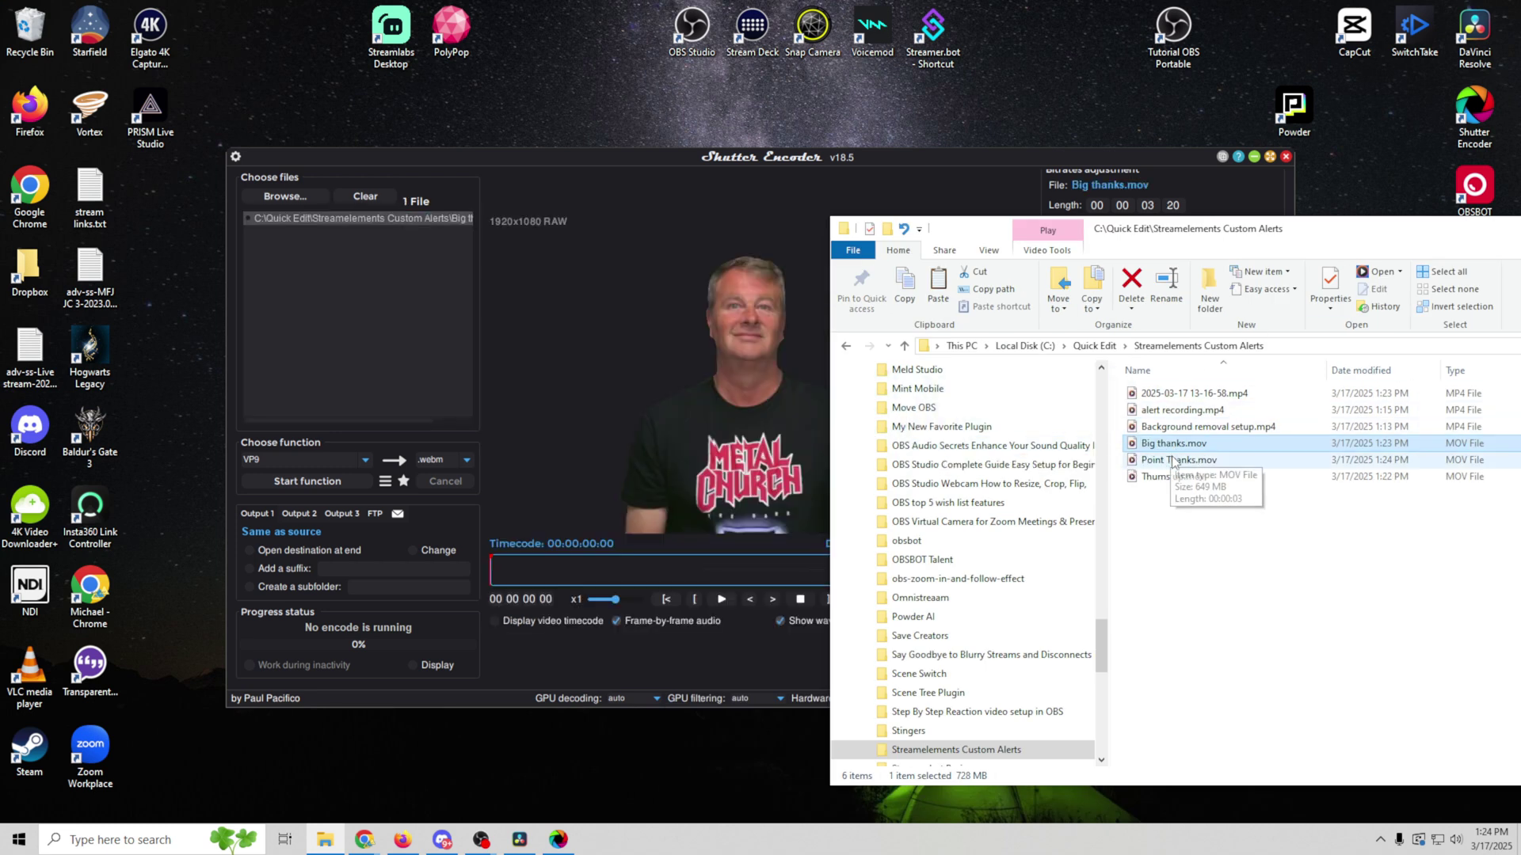
{"action": "left_click_drag", "start_coordinate": [1179, 460], "coordinate": [366, 377]}
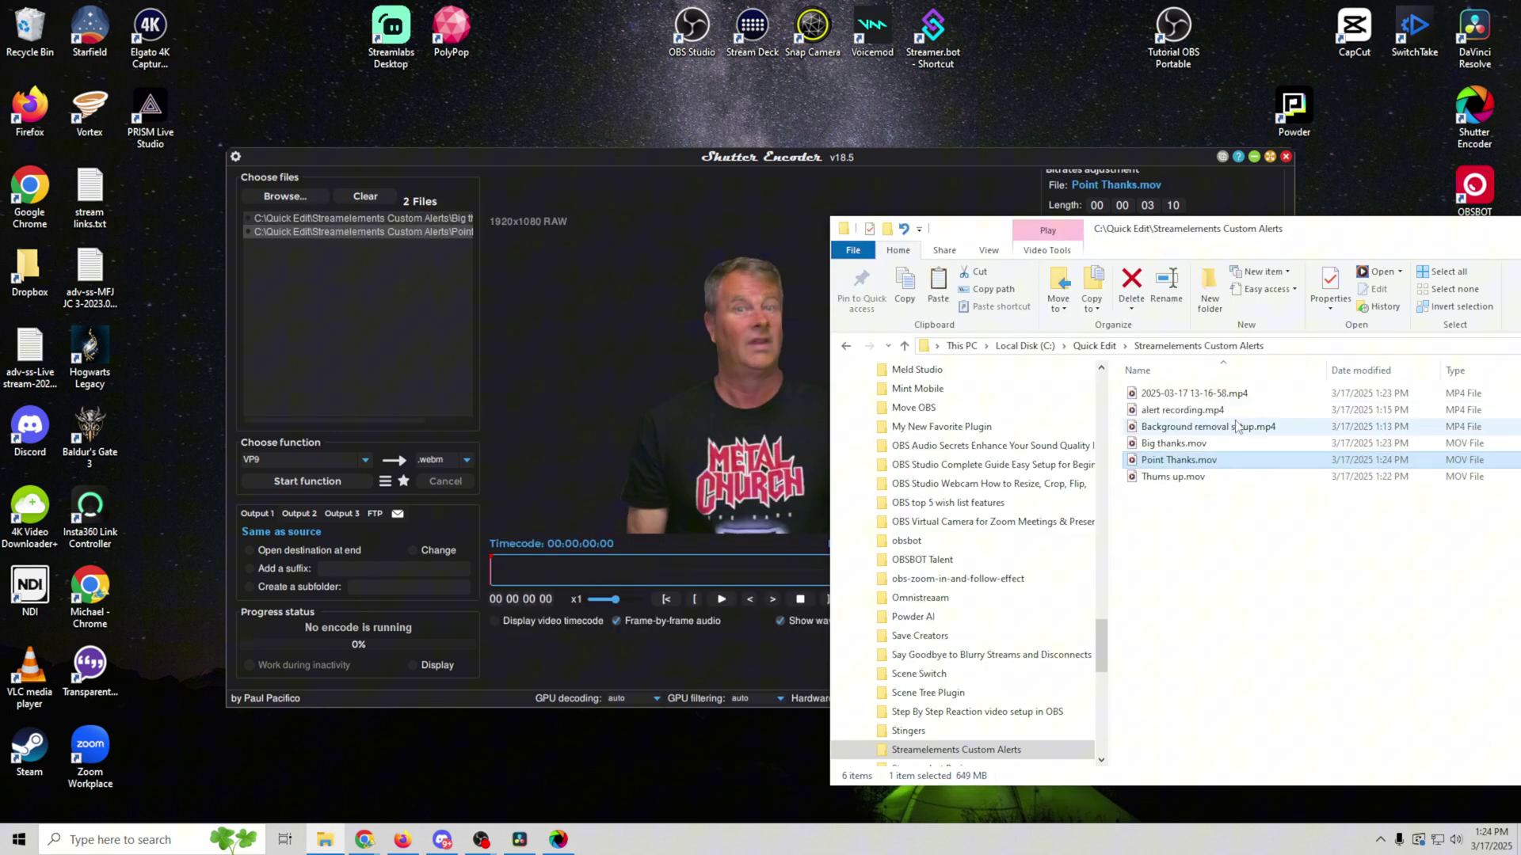
{"action": "left_click_drag", "start_coordinate": [1173, 476], "coordinate": [1148, 198]}
{"action": "left_click", "coordinate": [1338, 259]}
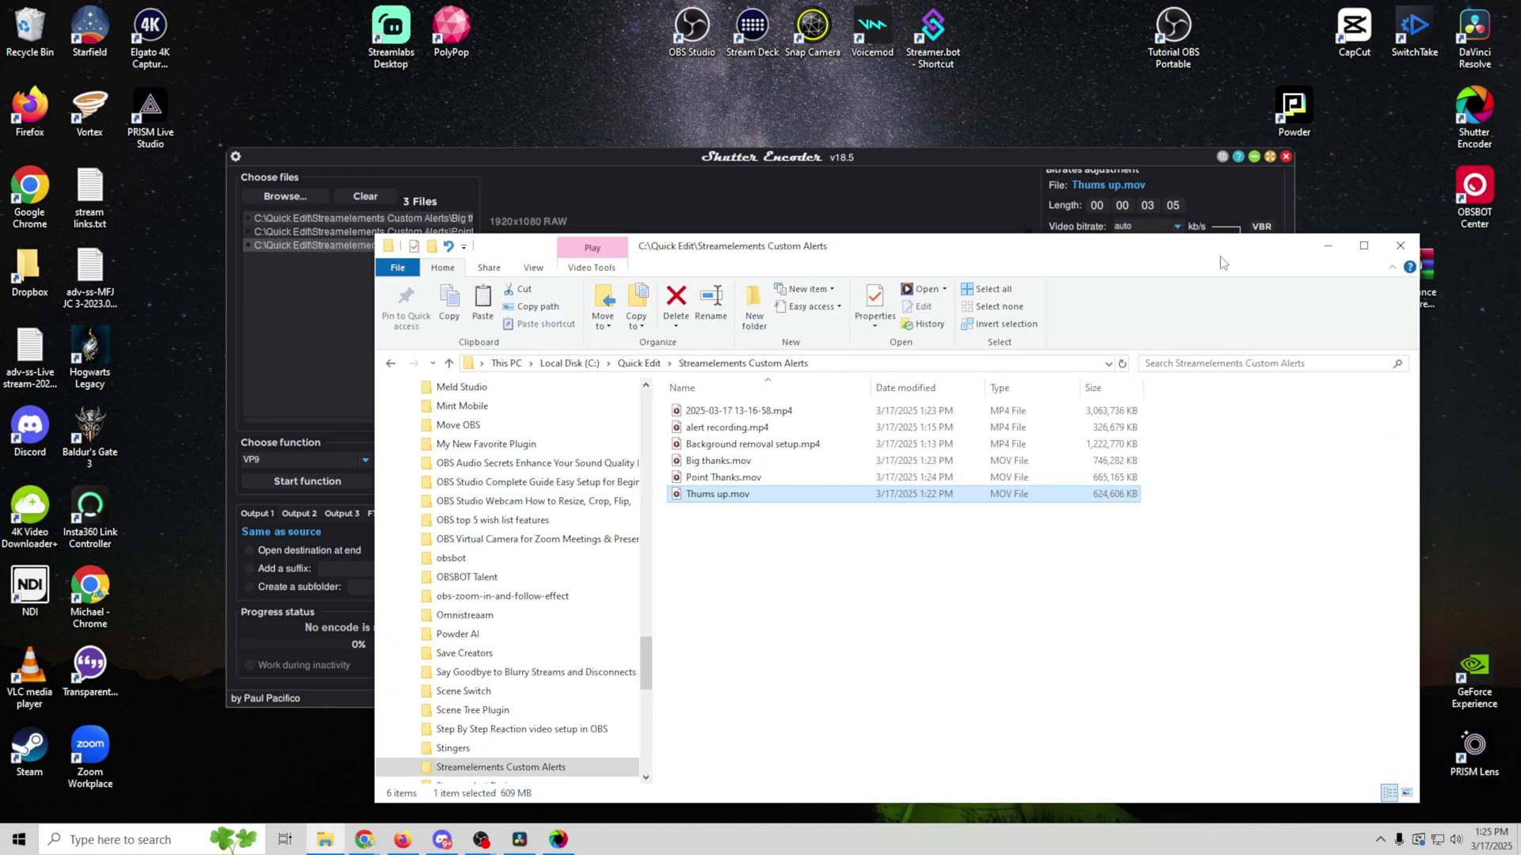
{"action": "left_click", "coordinate": [1422, 246]}
{"action": "left_click", "coordinate": [296, 484]}
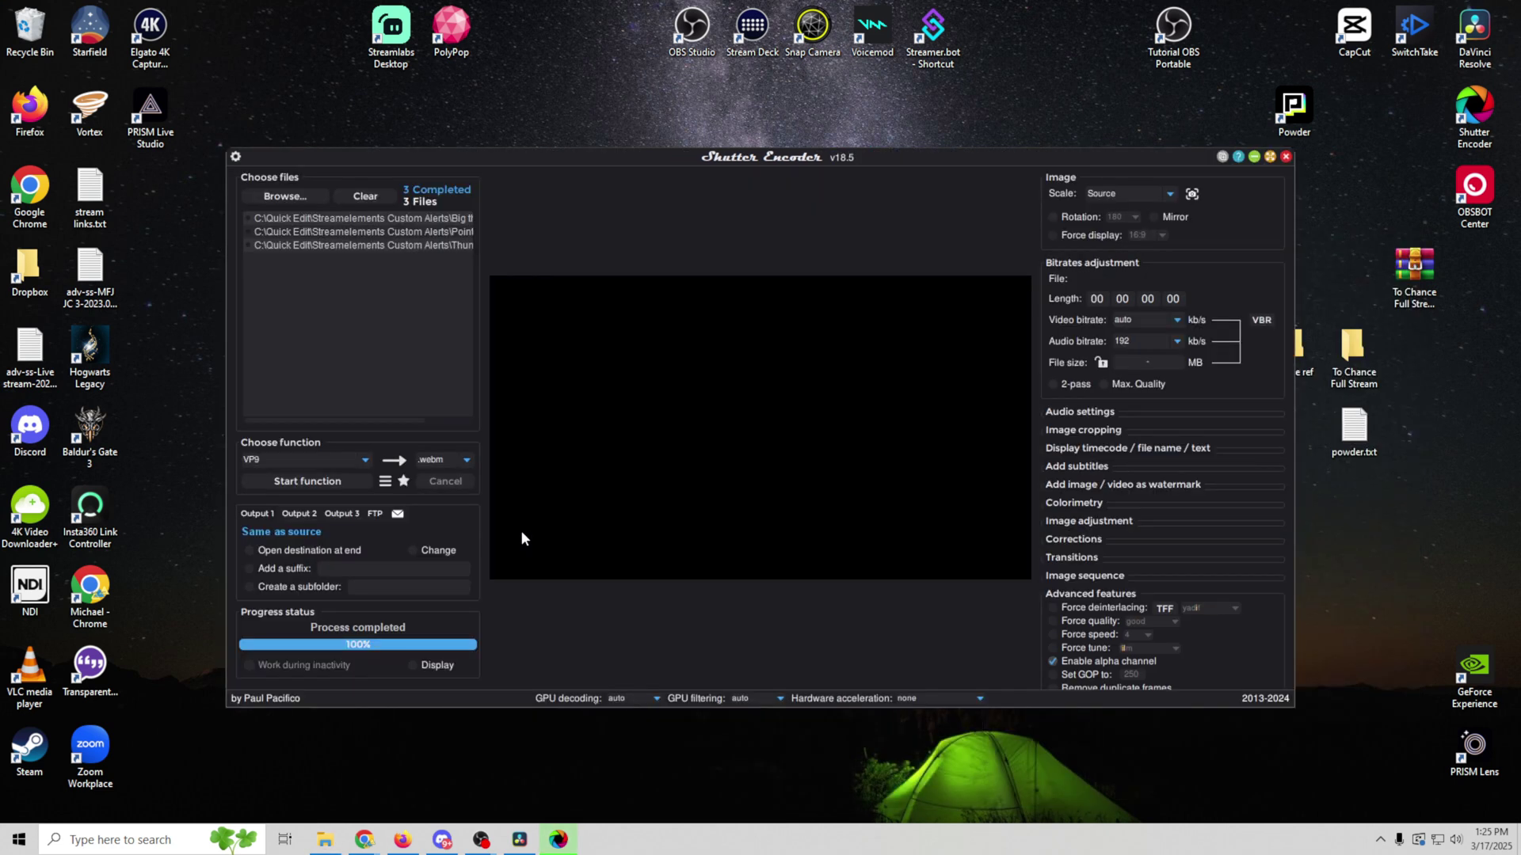
Switch to the folder holding the three new .webm files
{"action": "key", "text": "alt+Tab"}
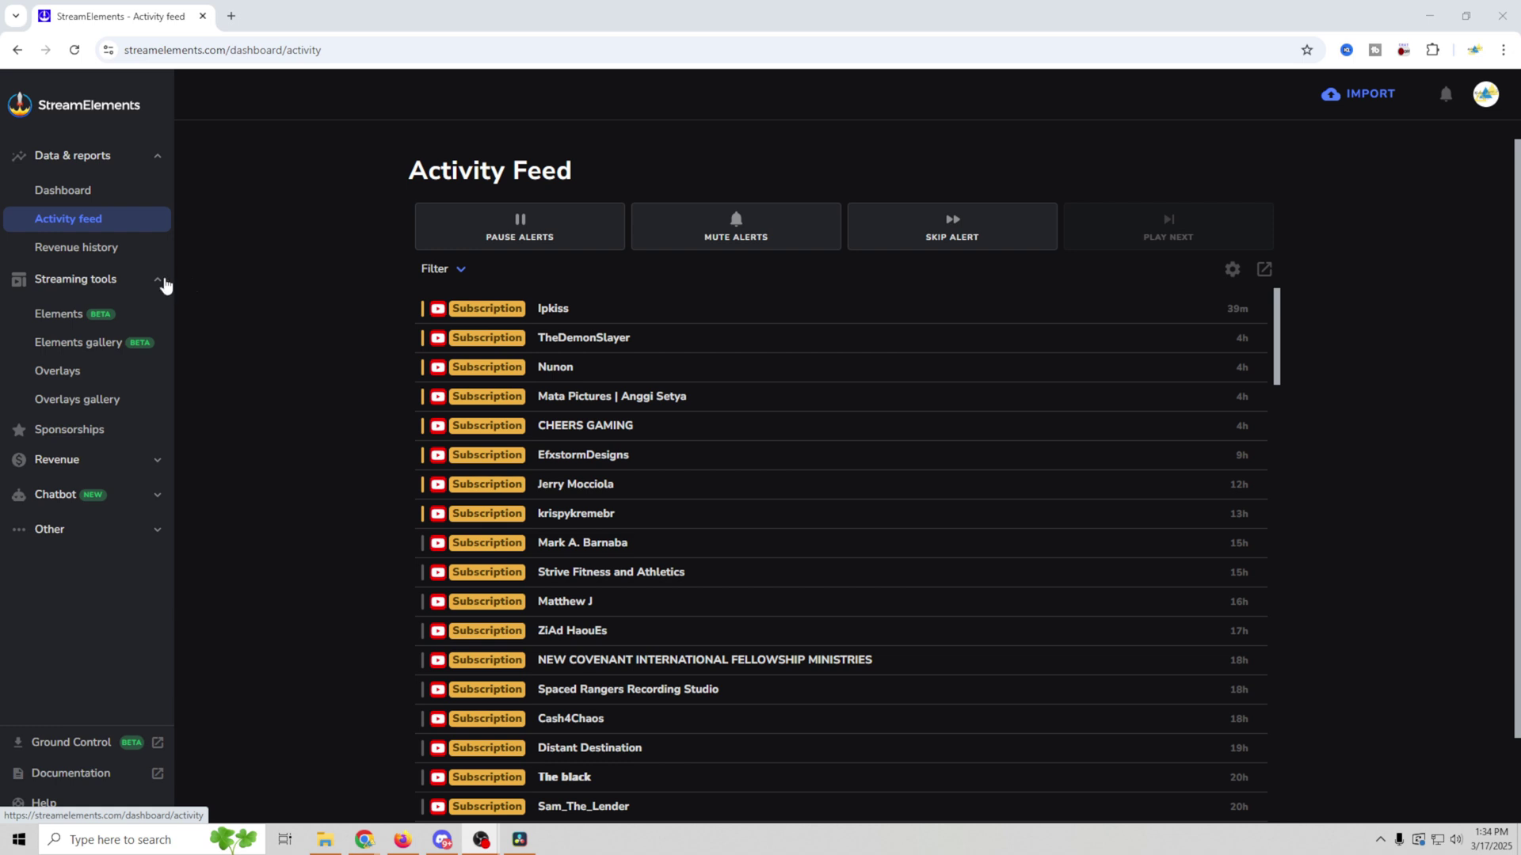
From Streaming tools > Elements, create a new element from scratch
{"action": "left_click", "coordinate": [157, 283]}
{"action": "left_click", "coordinate": [158, 286]}
{"action": "left_click", "coordinate": [159, 286]}
{"action": "left_click", "coordinate": [157, 282]}
{"action": "left_click", "coordinate": [42, 317]}
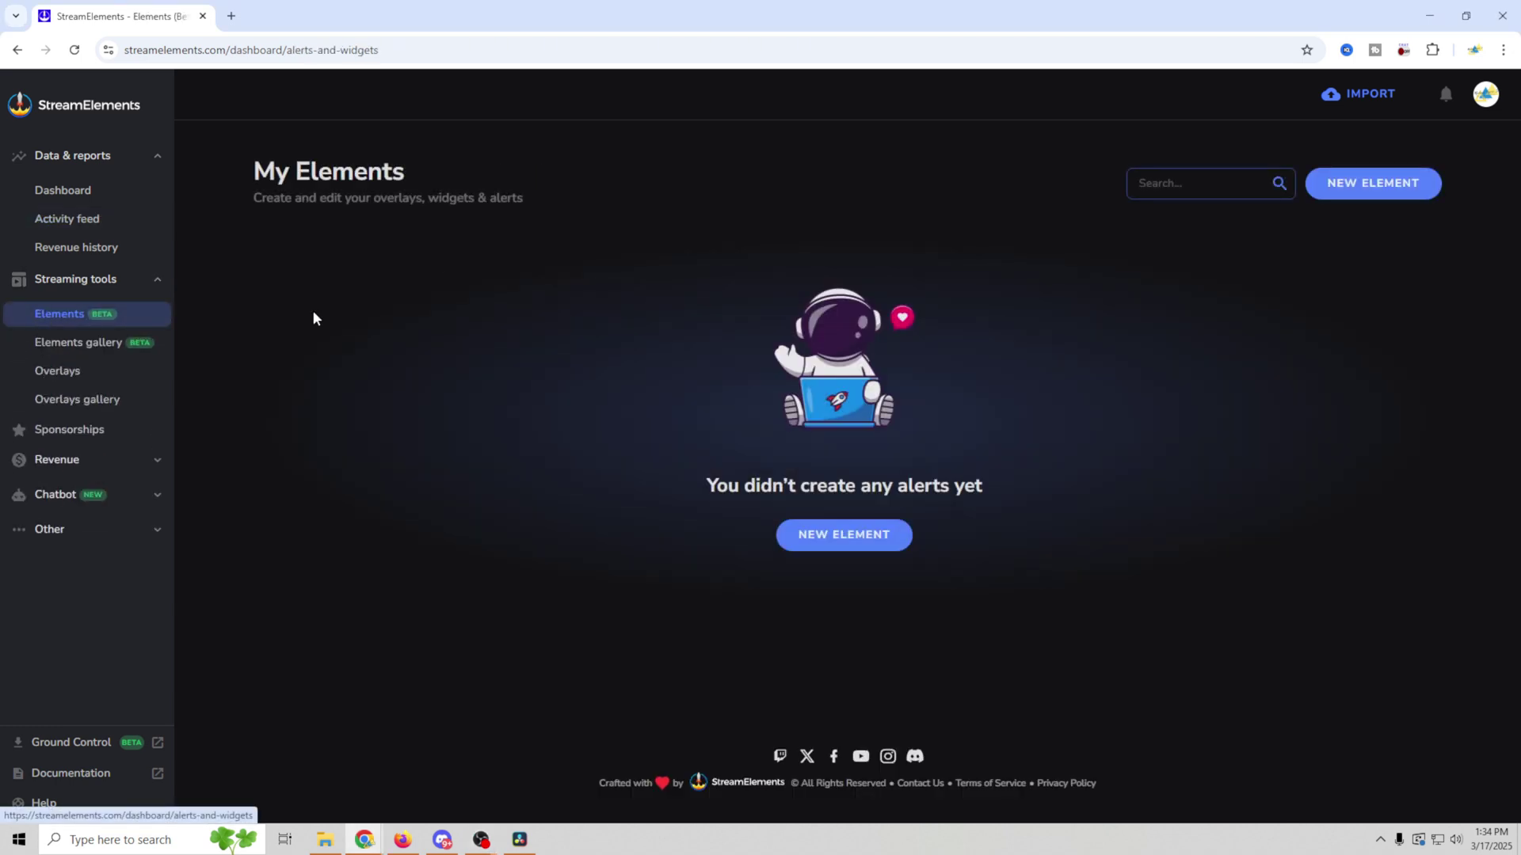
{"action": "left_click", "coordinate": [879, 535]}
{"action": "left_click", "coordinate": [823, 579]}
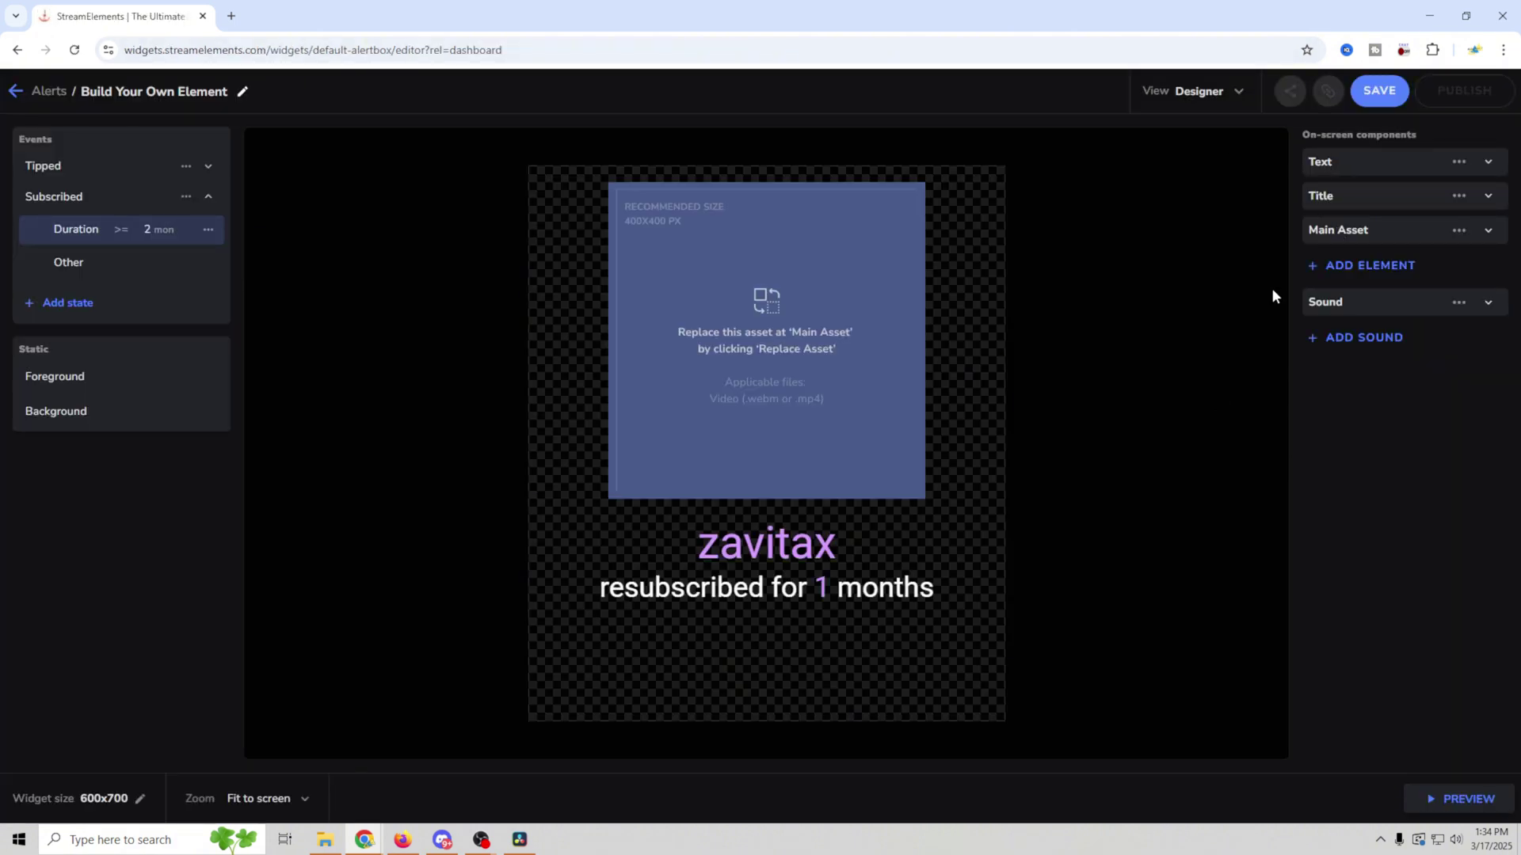
Inspect the Tipped variations Amount > 5 and Other, then select Other
{"action": "left_click", "coordinate": [46, 167]}
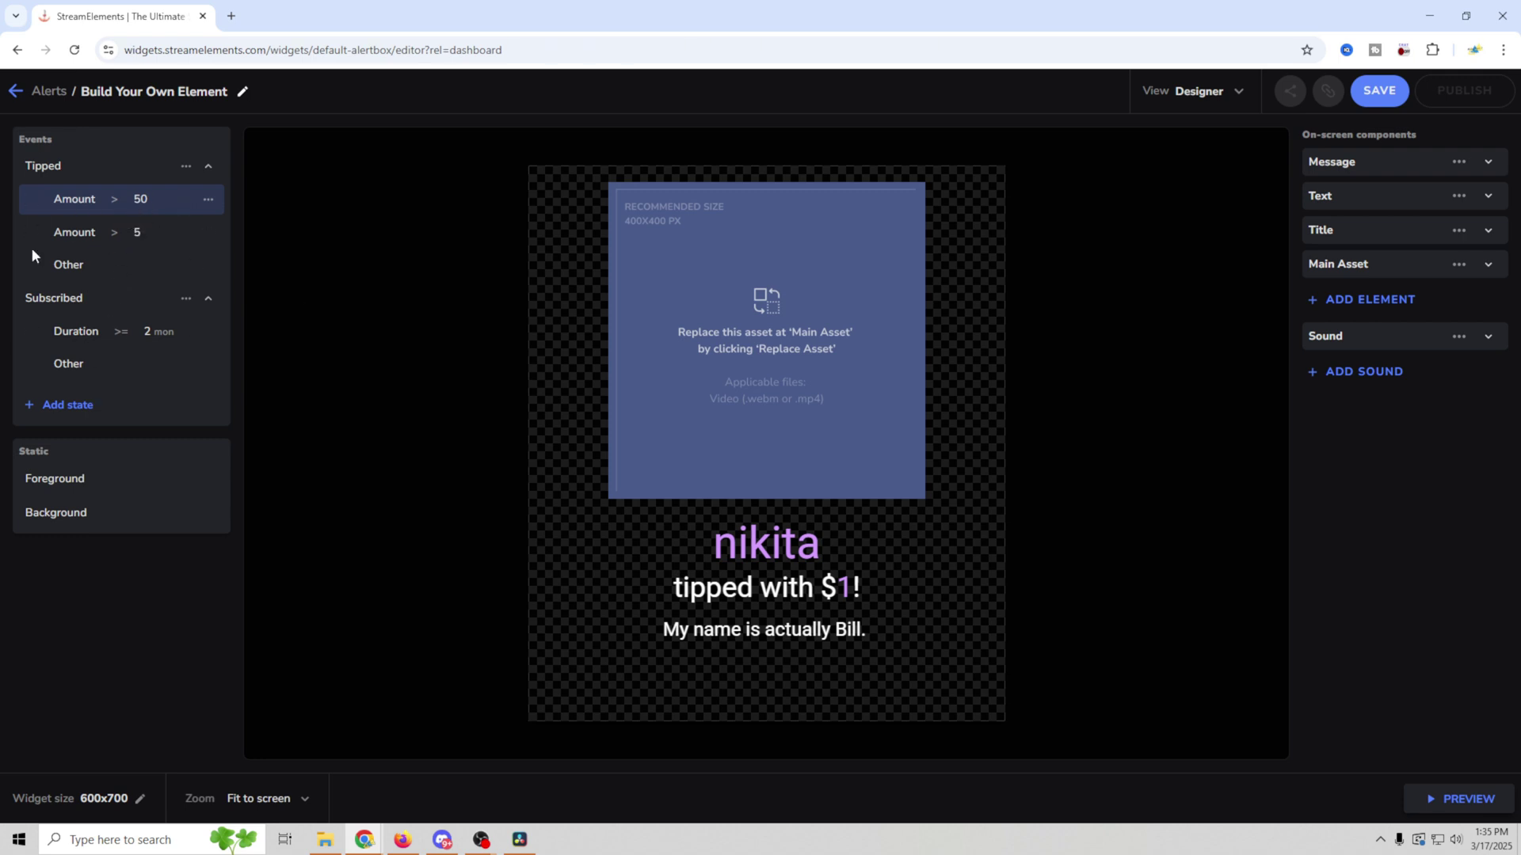
{"action": "left_click", "coordinate": [101, 242]}
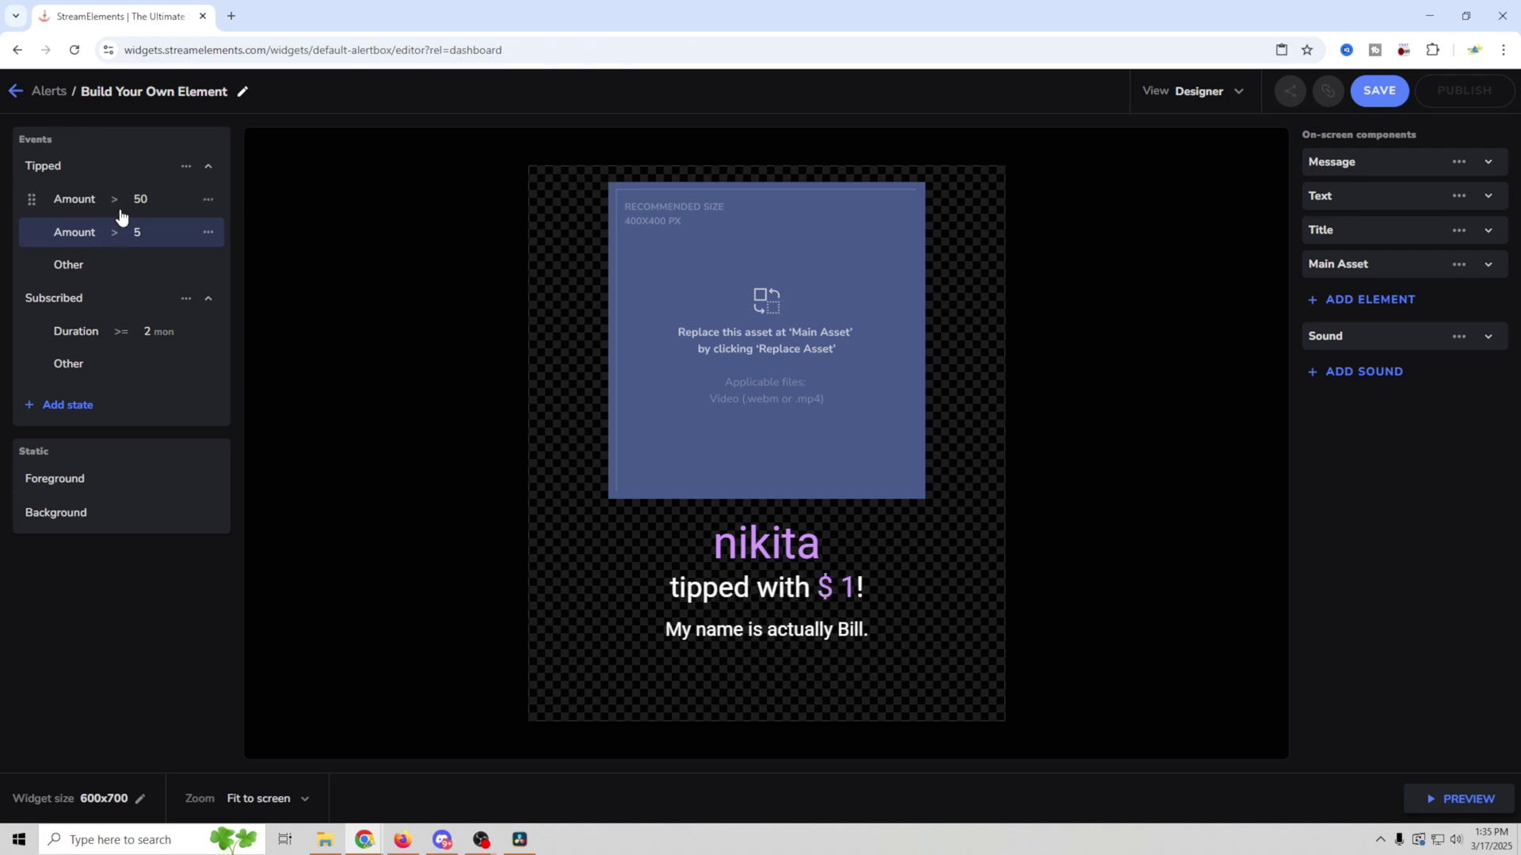
{"action": "left_click", "coordinate": [70, 266]}
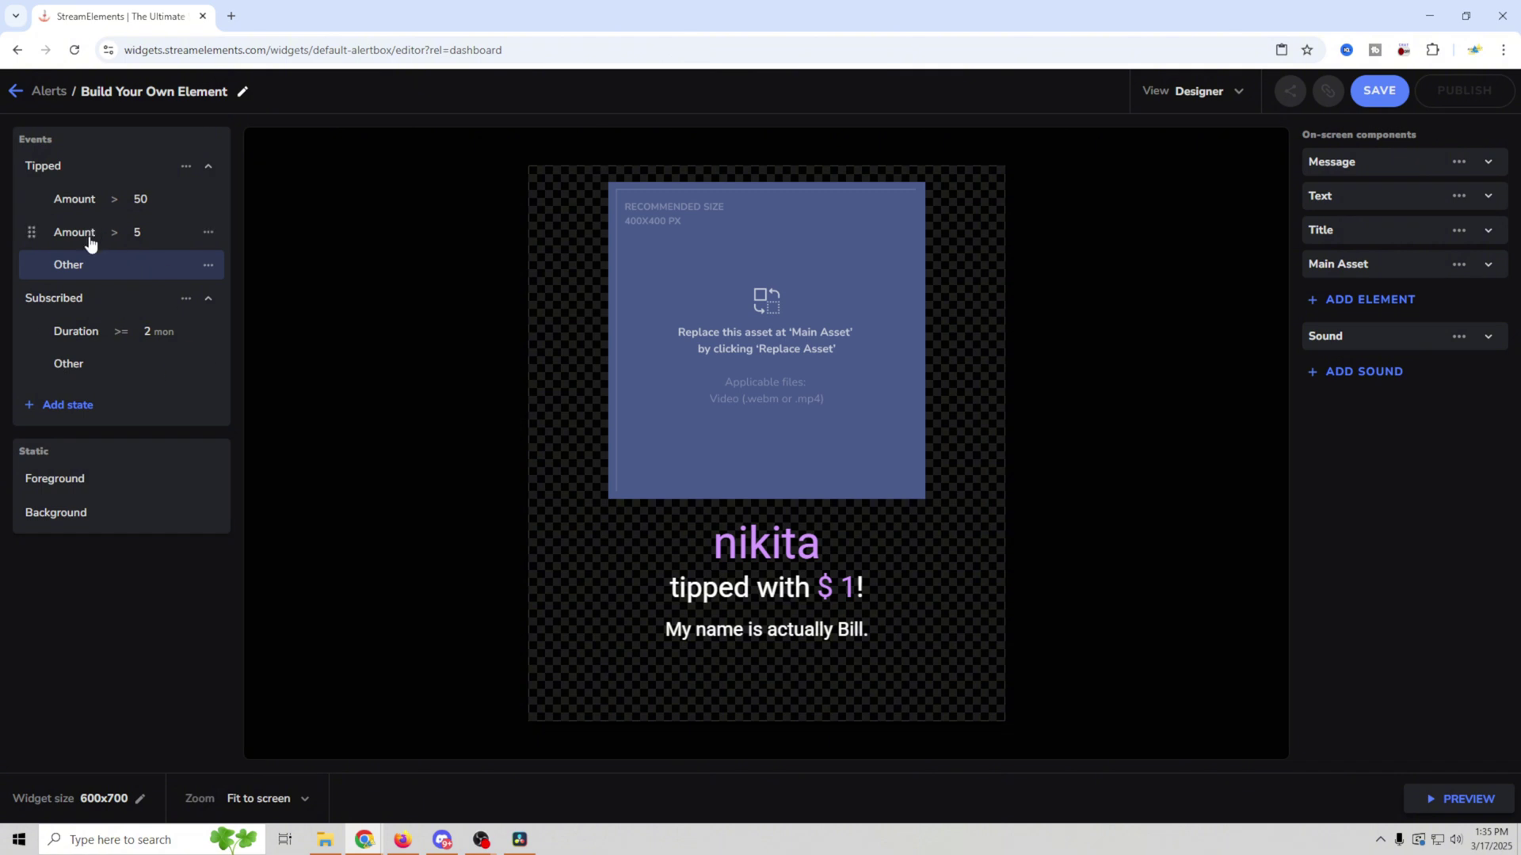
{"action": "left_click", "coordinate": [117, 236]}
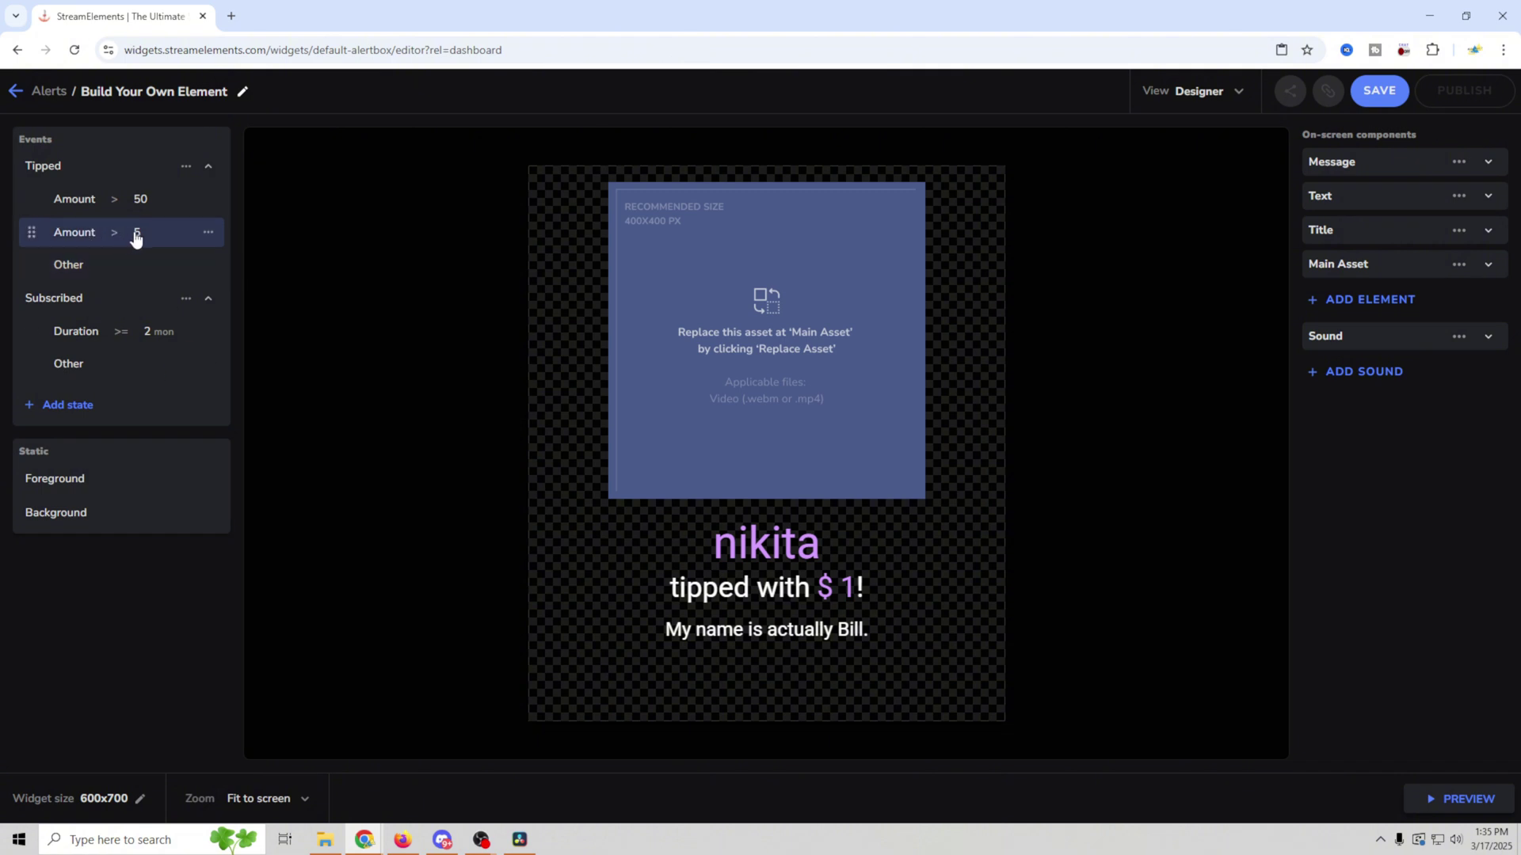
{"action": "left_click", "coordinate": [138, 236]}
{"action": "left_click", "coordinate": [250, 222]}
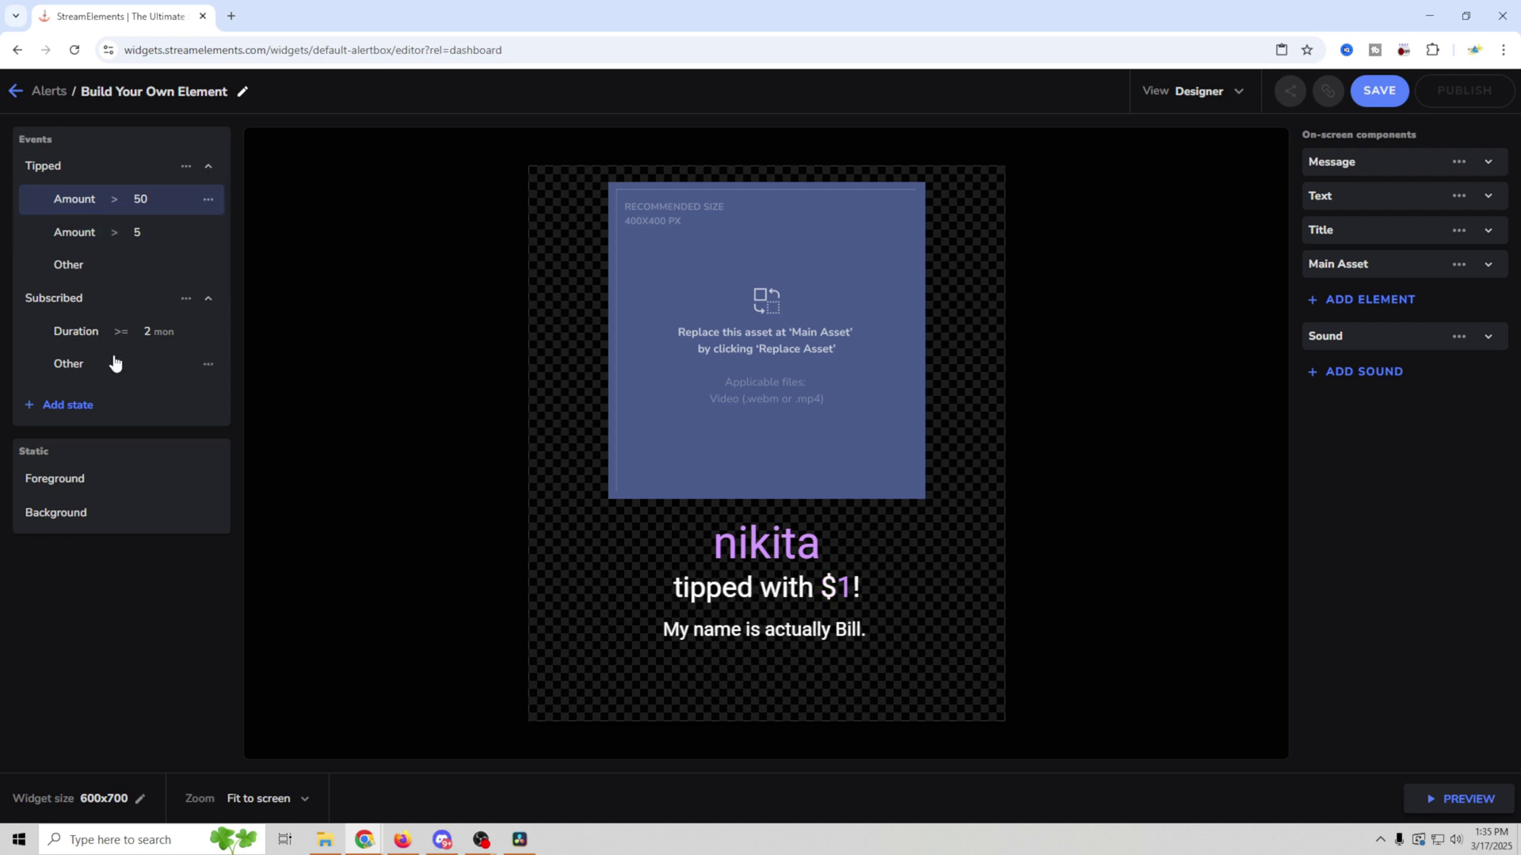
{"action": "left_click", "coordinate": [143, 200]}
{"action": "left_click", "coordinate": [106, 264]}
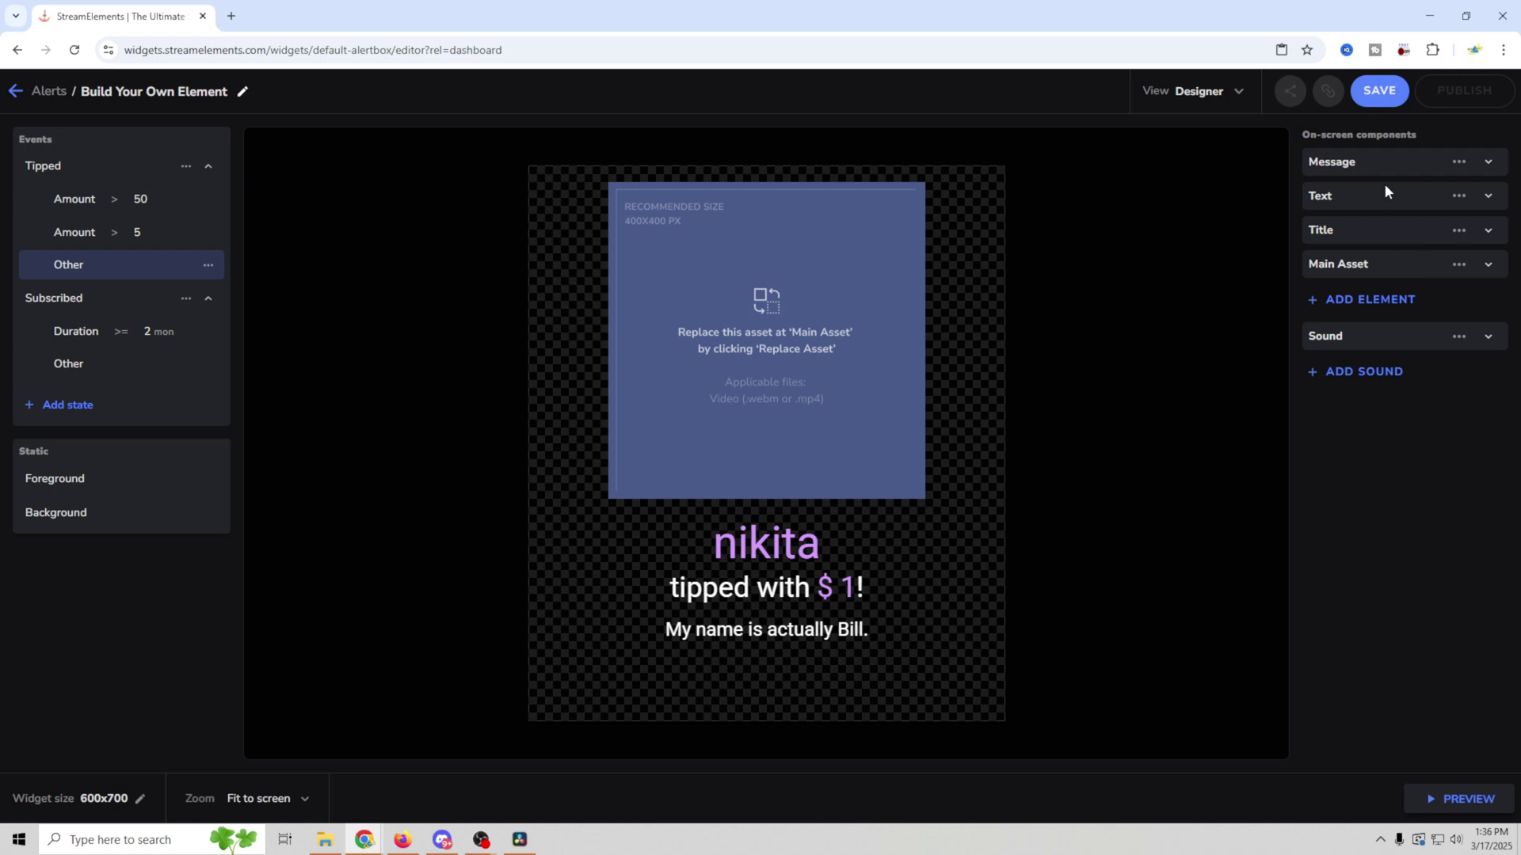
Upload Big thanks.webm and make it the Tipped Other alert's main asset
{"action": "left_click", "coordinate": [1349, 266]}
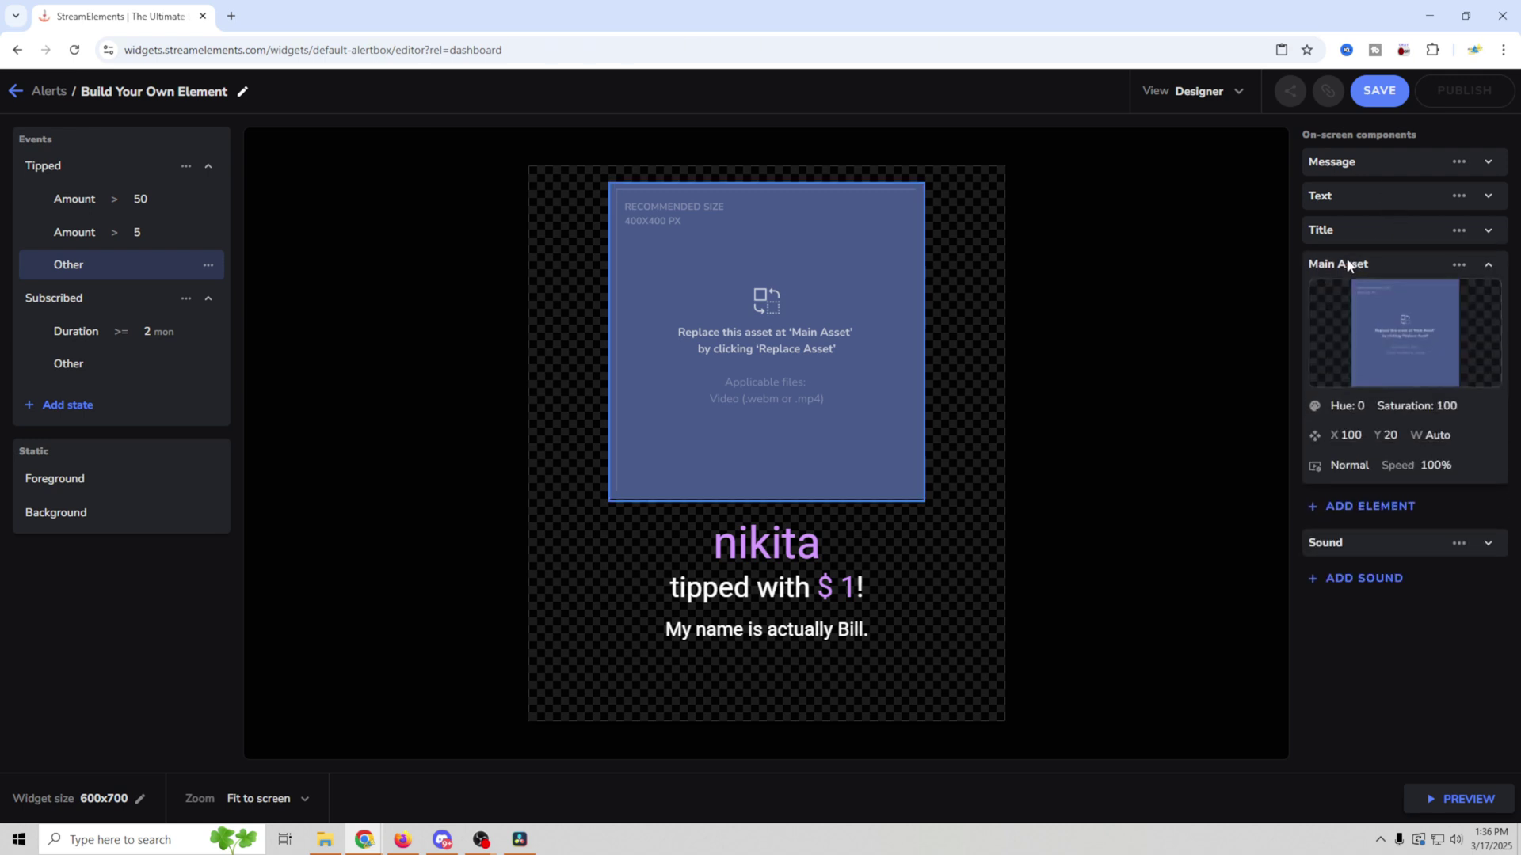
{"action": "mouse_move", "coordinate": [1371, 317]}
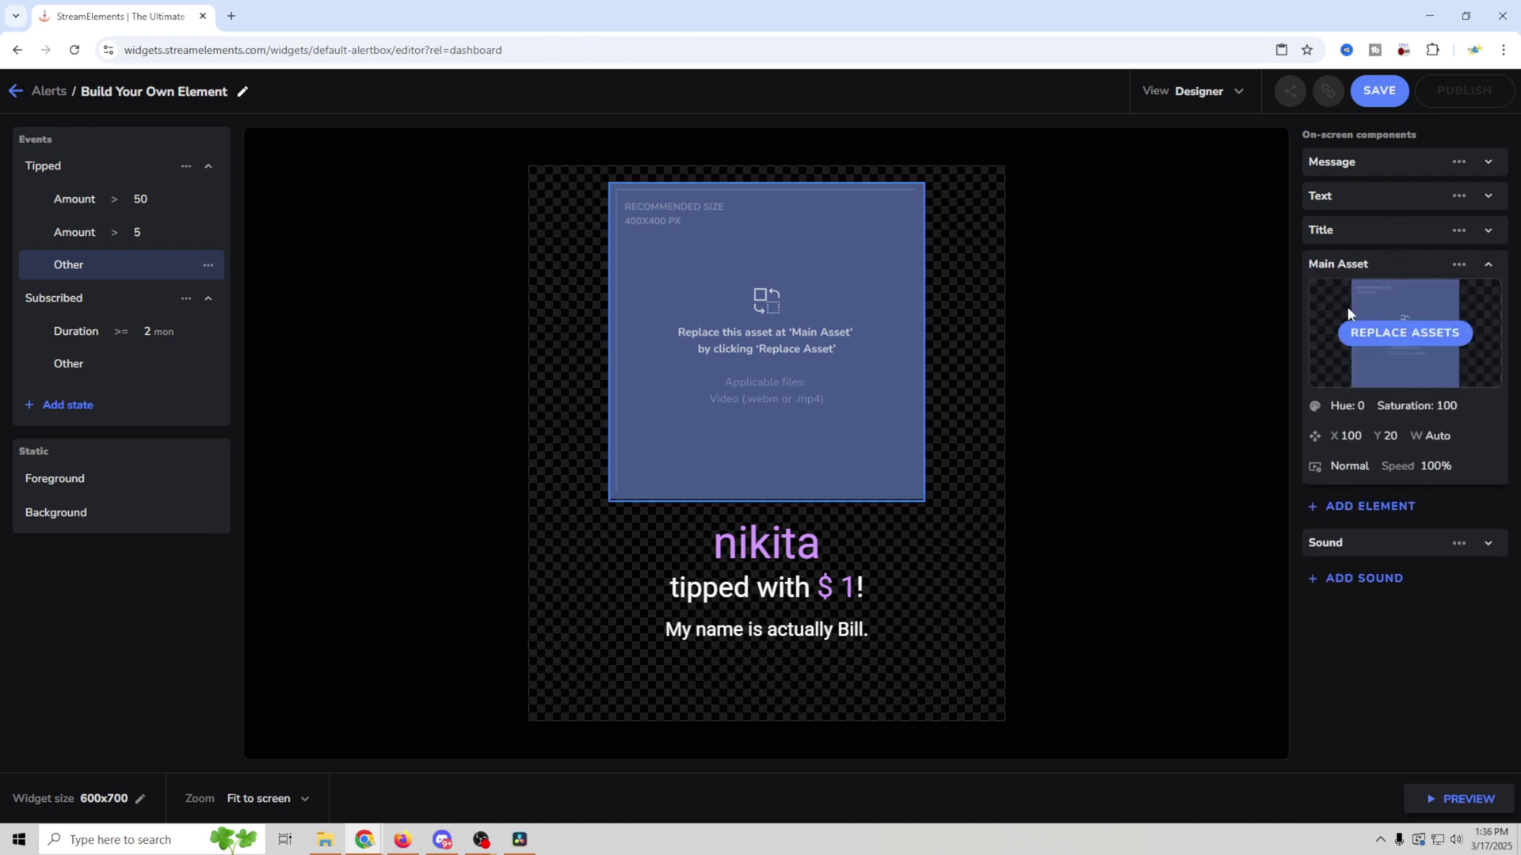
{"action": "left_click", "coordinate": [1394, 340]}
{"action": "left_click", "coordinate": [388, 264]}
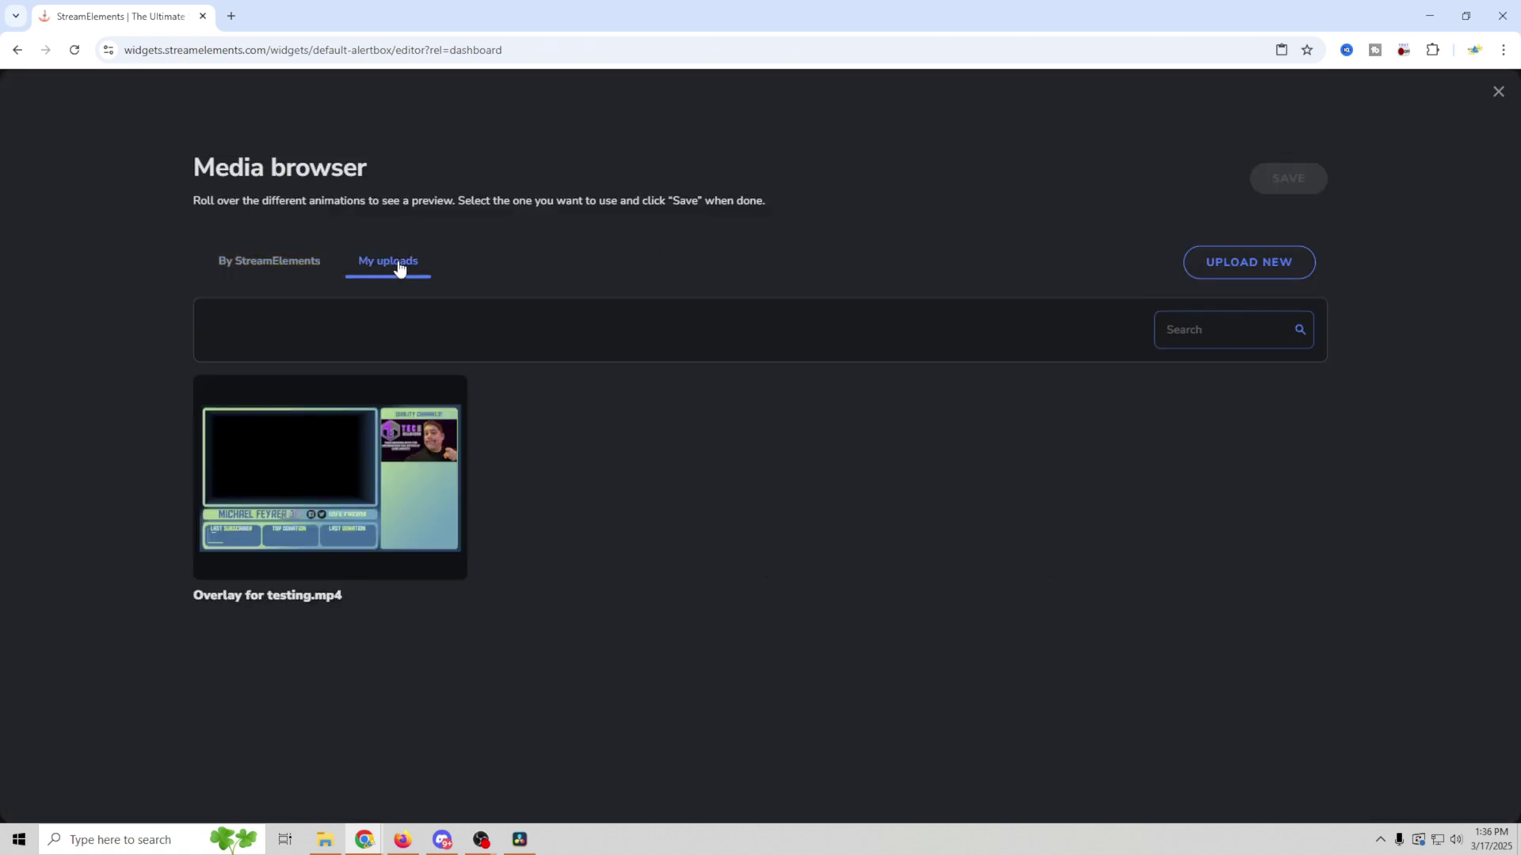
{"action": "left_click", "coordinate": [1211, 267]}
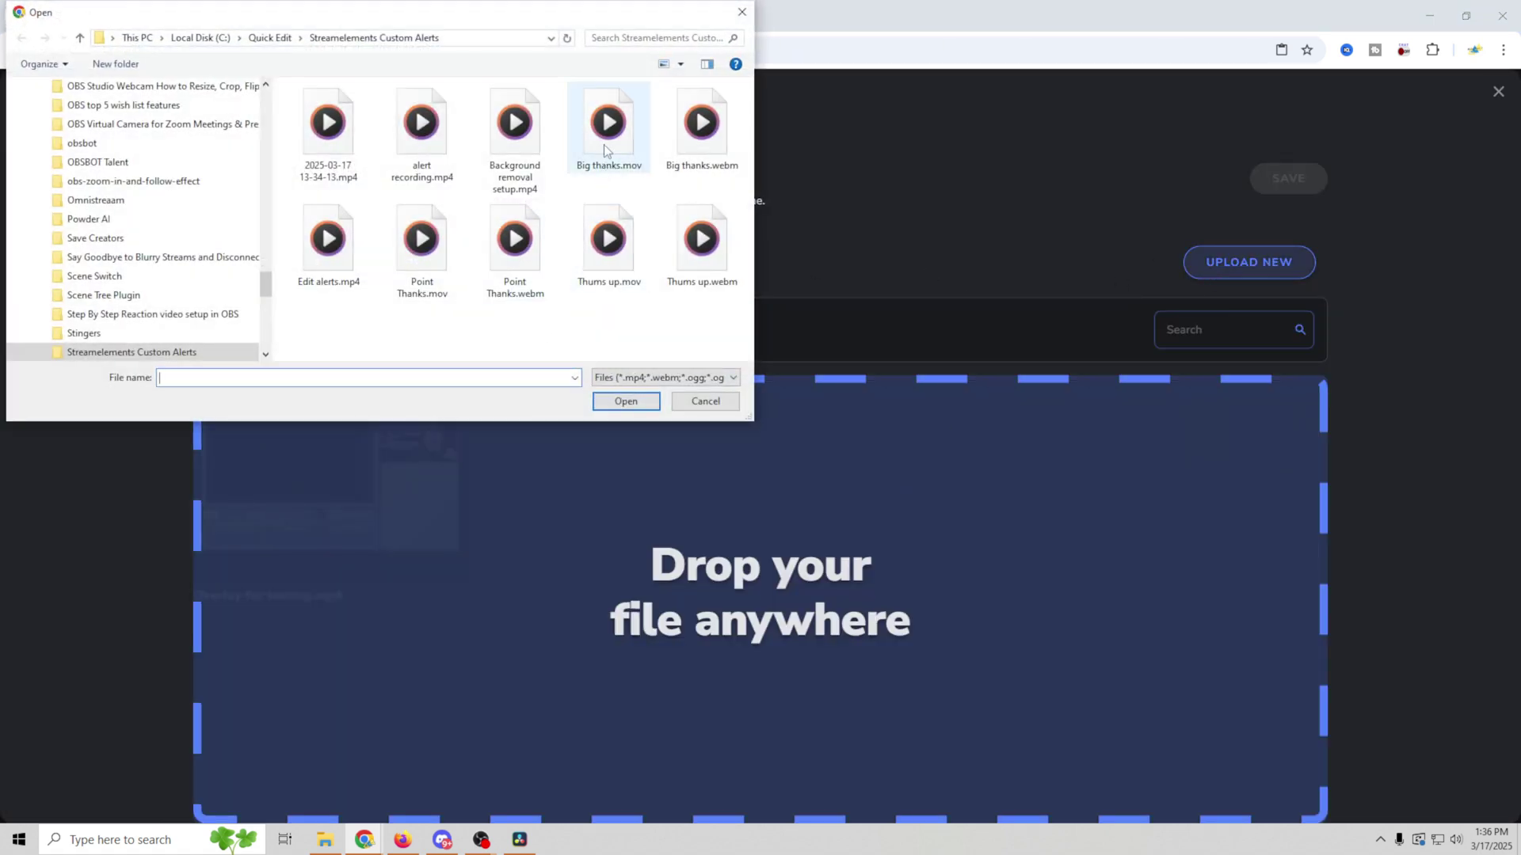
{"action": "left_click_drag", "start_coordinate": [699, 137], "coordinate": [652, 519]}
{"action": "left_click", "coordinate": [1275, 187]}
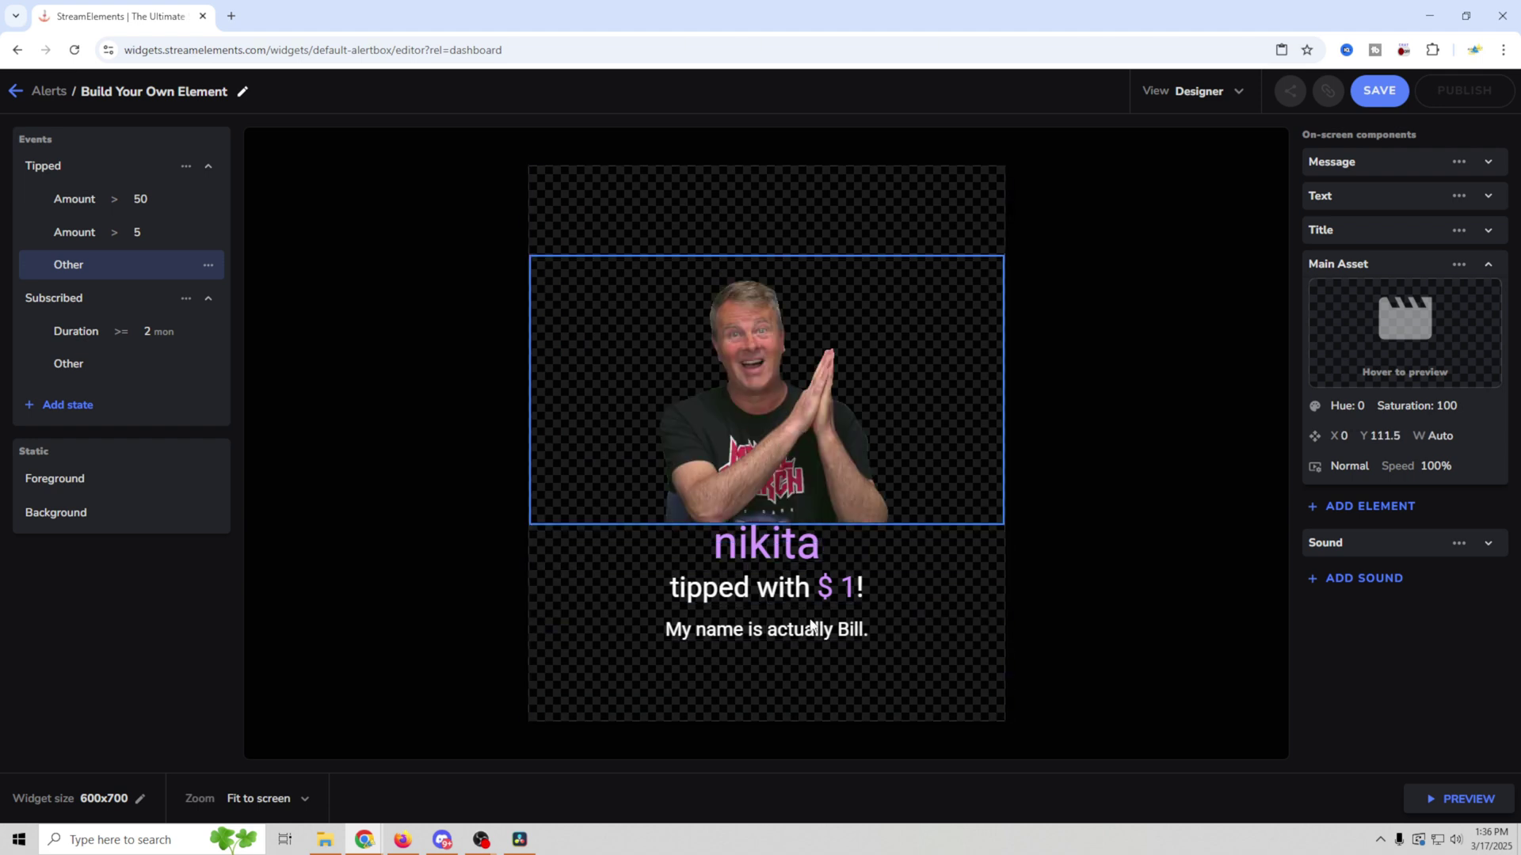
Set the tip alert's message text to Raleway font at 25 px
{"action": "left_click", "coordinate": [1375, 164]}
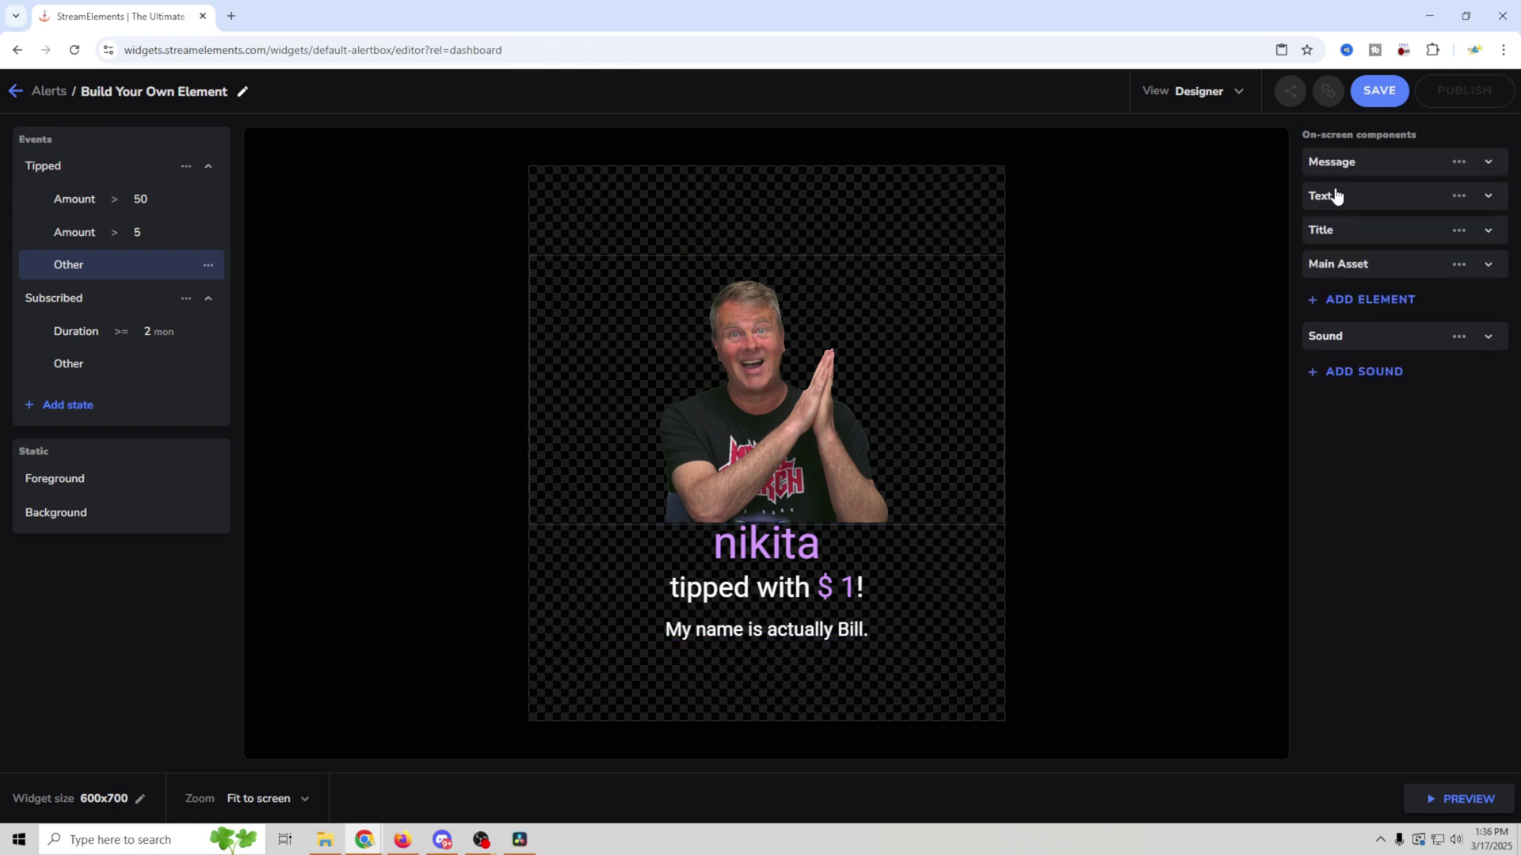
{"action": "left_click", "coordinate": [1346, 161]}
{"action": "left_click", "coordinate": [1379, 265]}
{"action": "left_click", "coordinate": [1220, 163]}
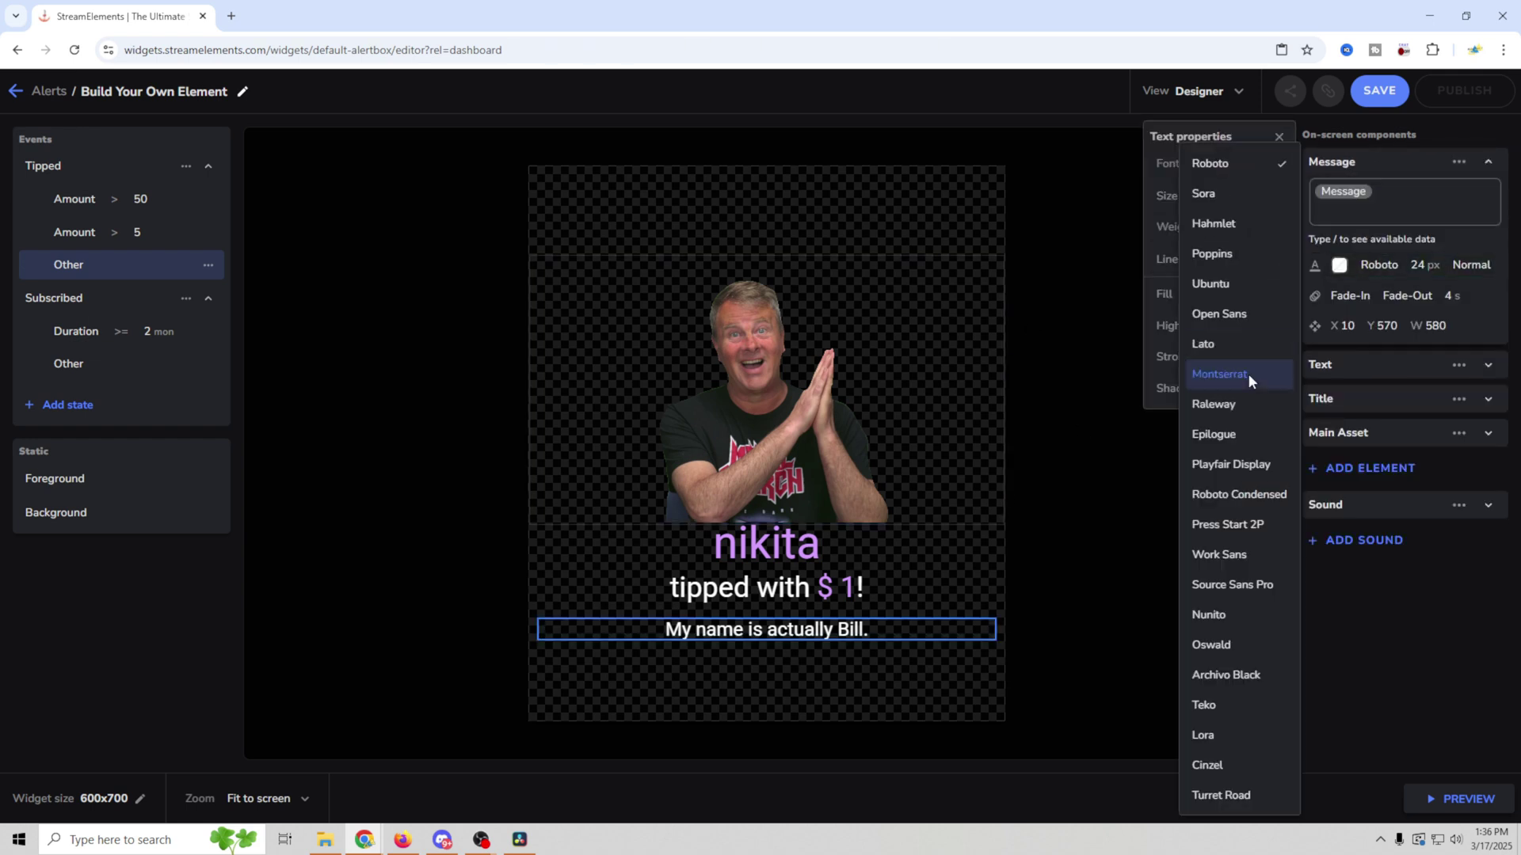
{"action": "left_click", "coordinate": [1239, 400]}
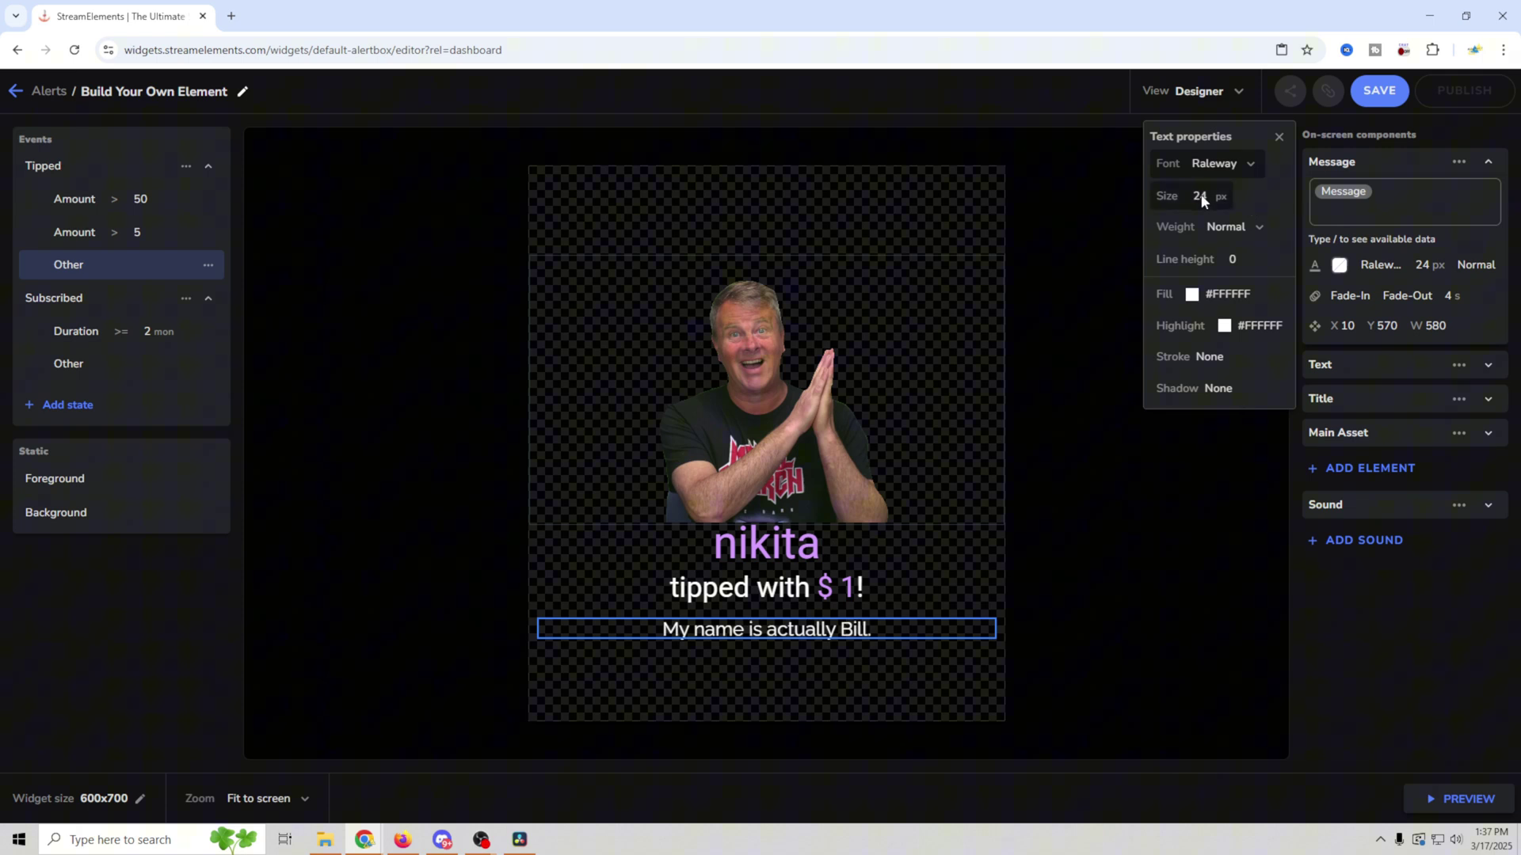
{"action": "left_click_drag", "start_coordinate": [1201, 202], "coordinate": [1212, 203]}
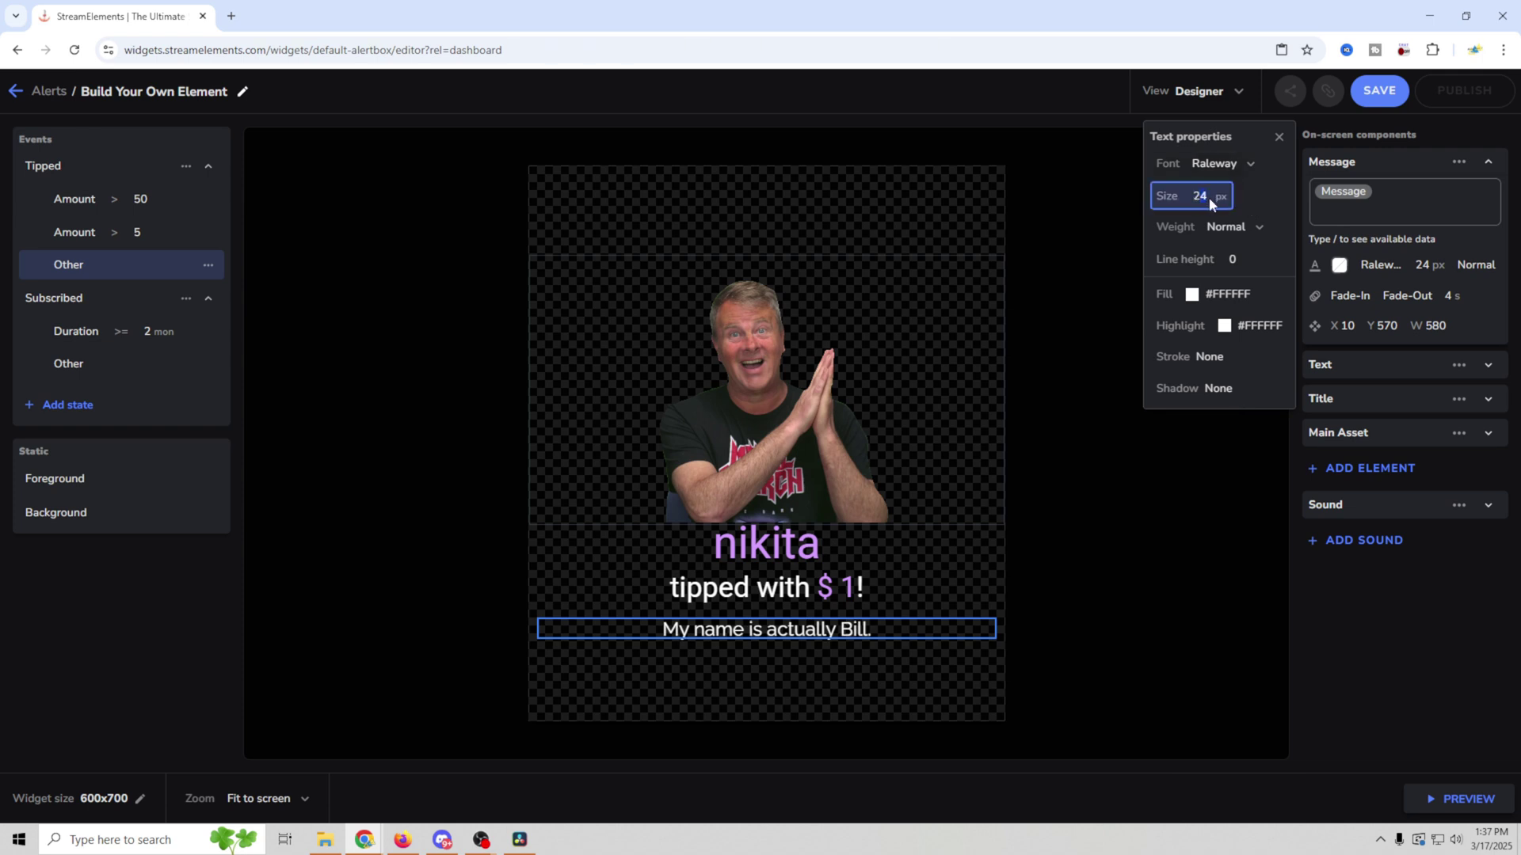
{"action": "key", "text": "BackSpace"}
{"action": "type", "text": "25"}
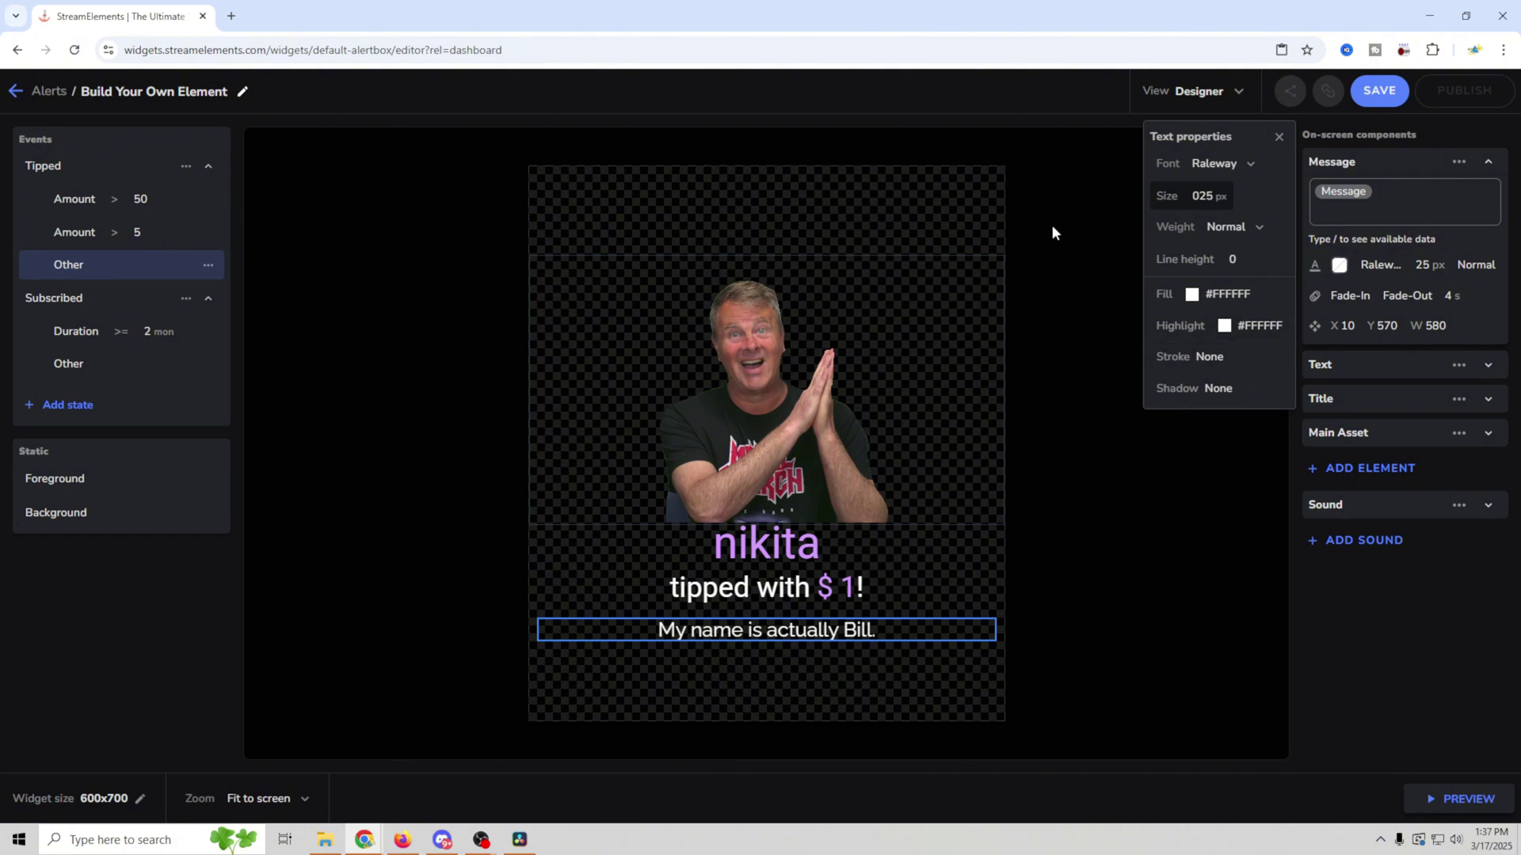
{"action": "left_click", "coordinate": [1109, 379]}
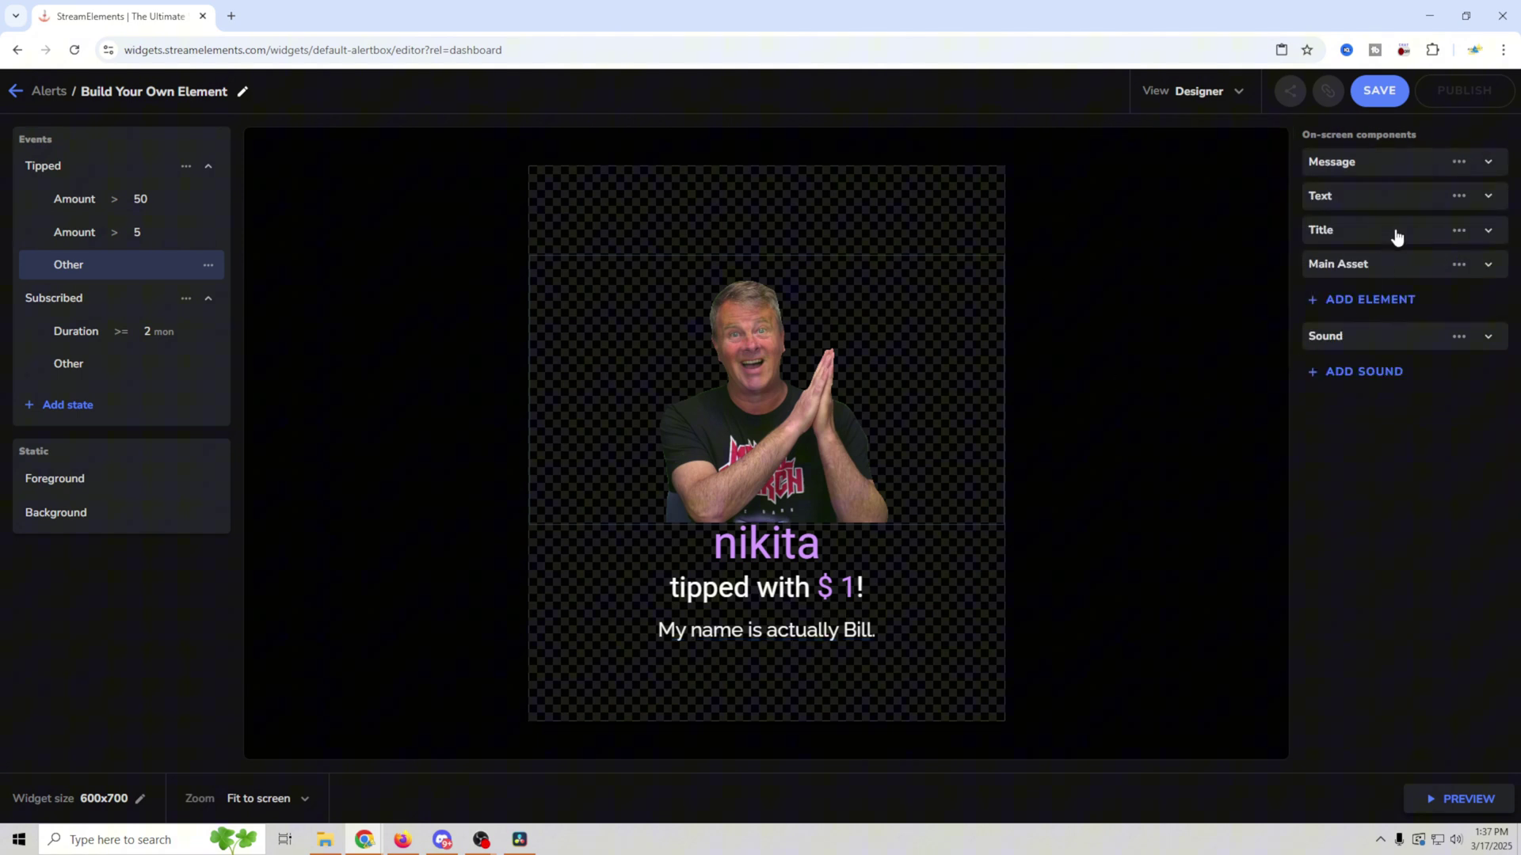
{"action": "left_click", "coordinate": [1377, 200]}
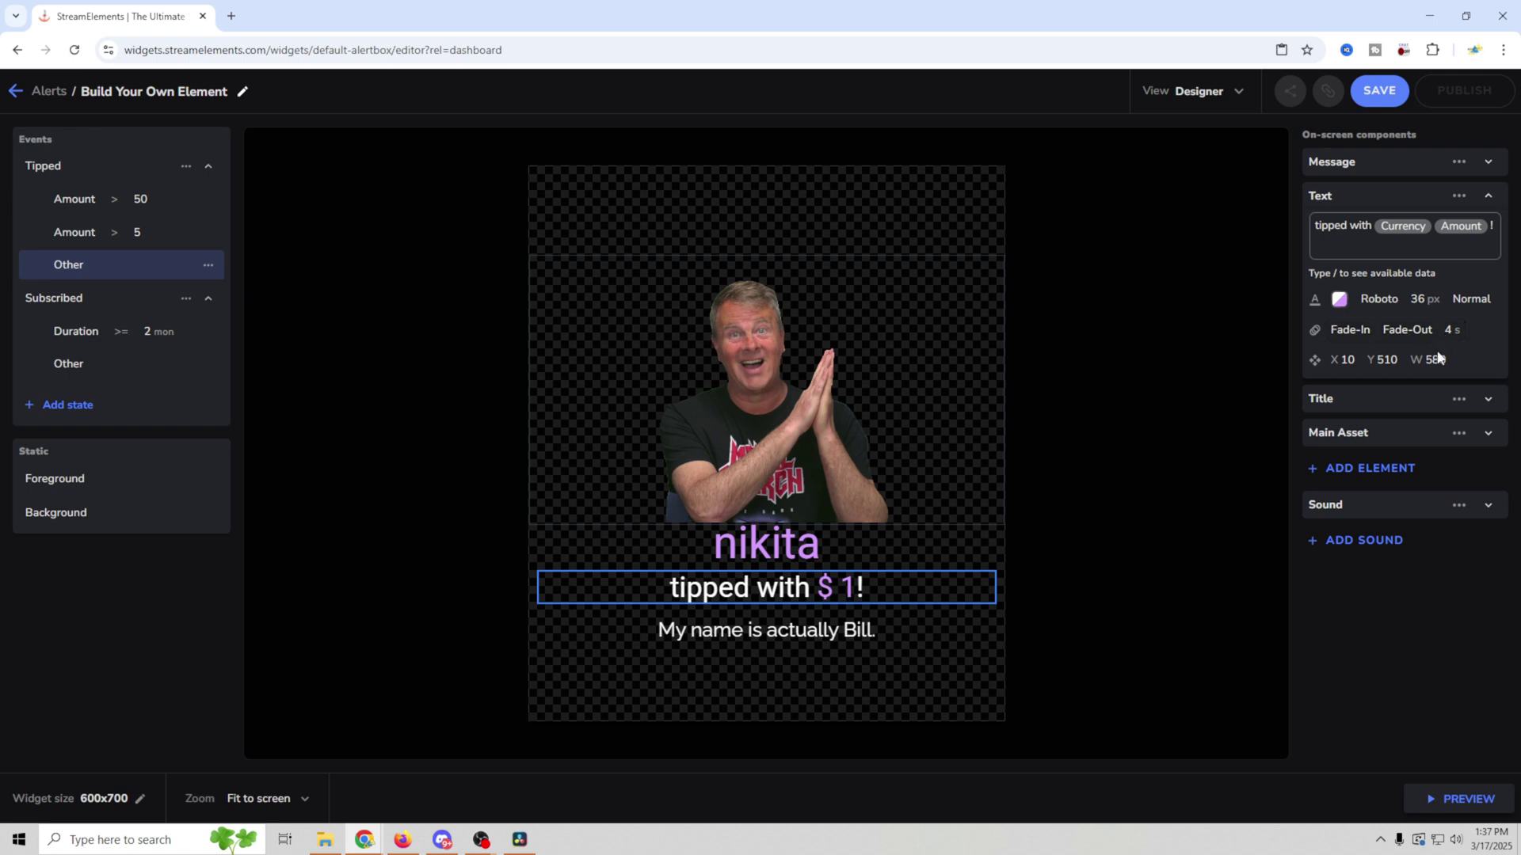
{"action": "left_click", "coordinate": [1372, 401]}
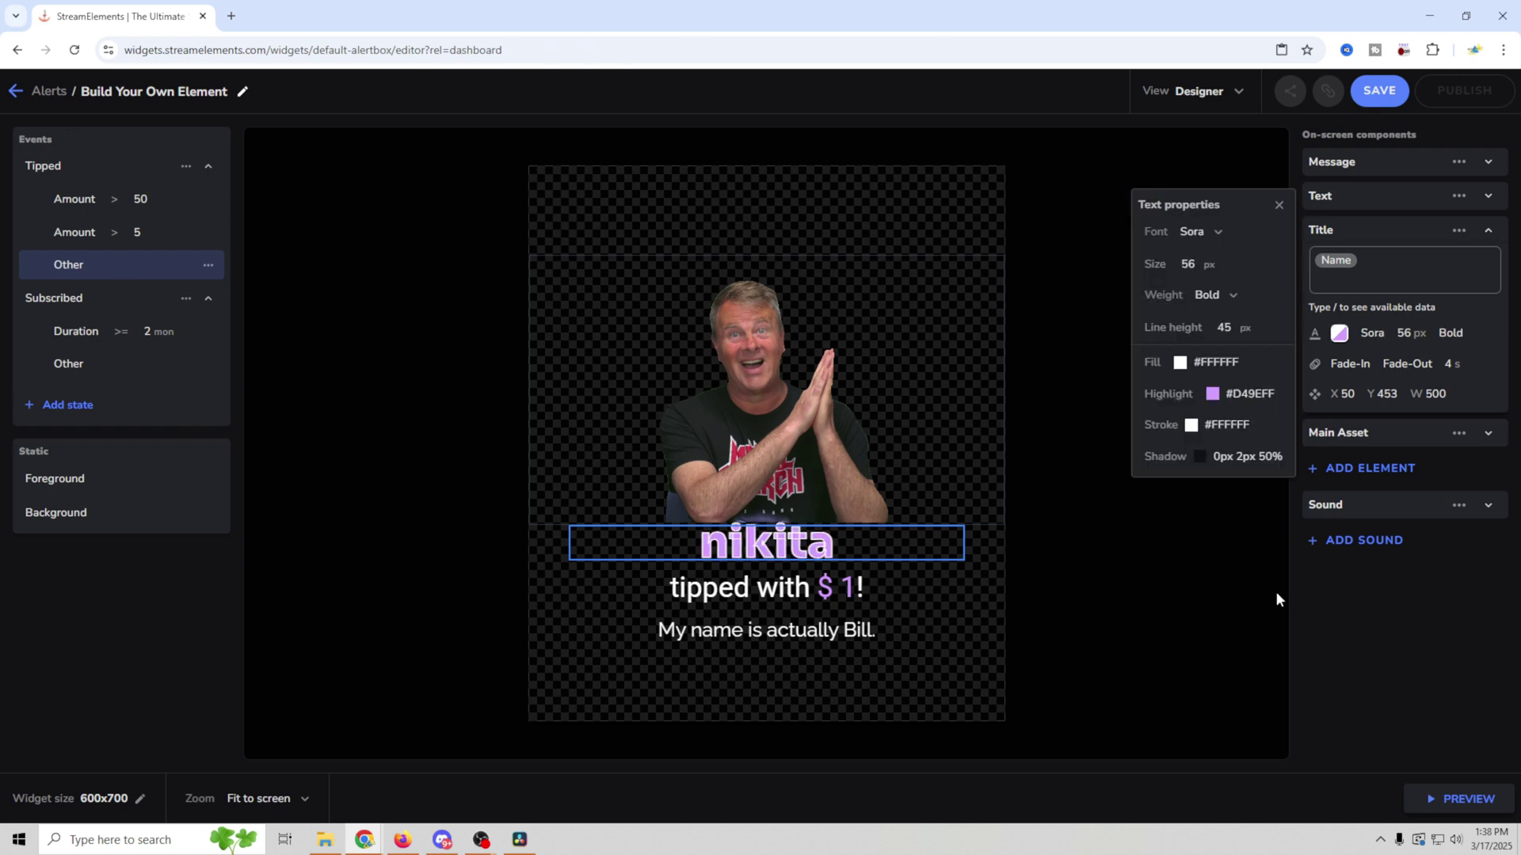
{"action": "left_click", "coordinate": [1456, 800]}
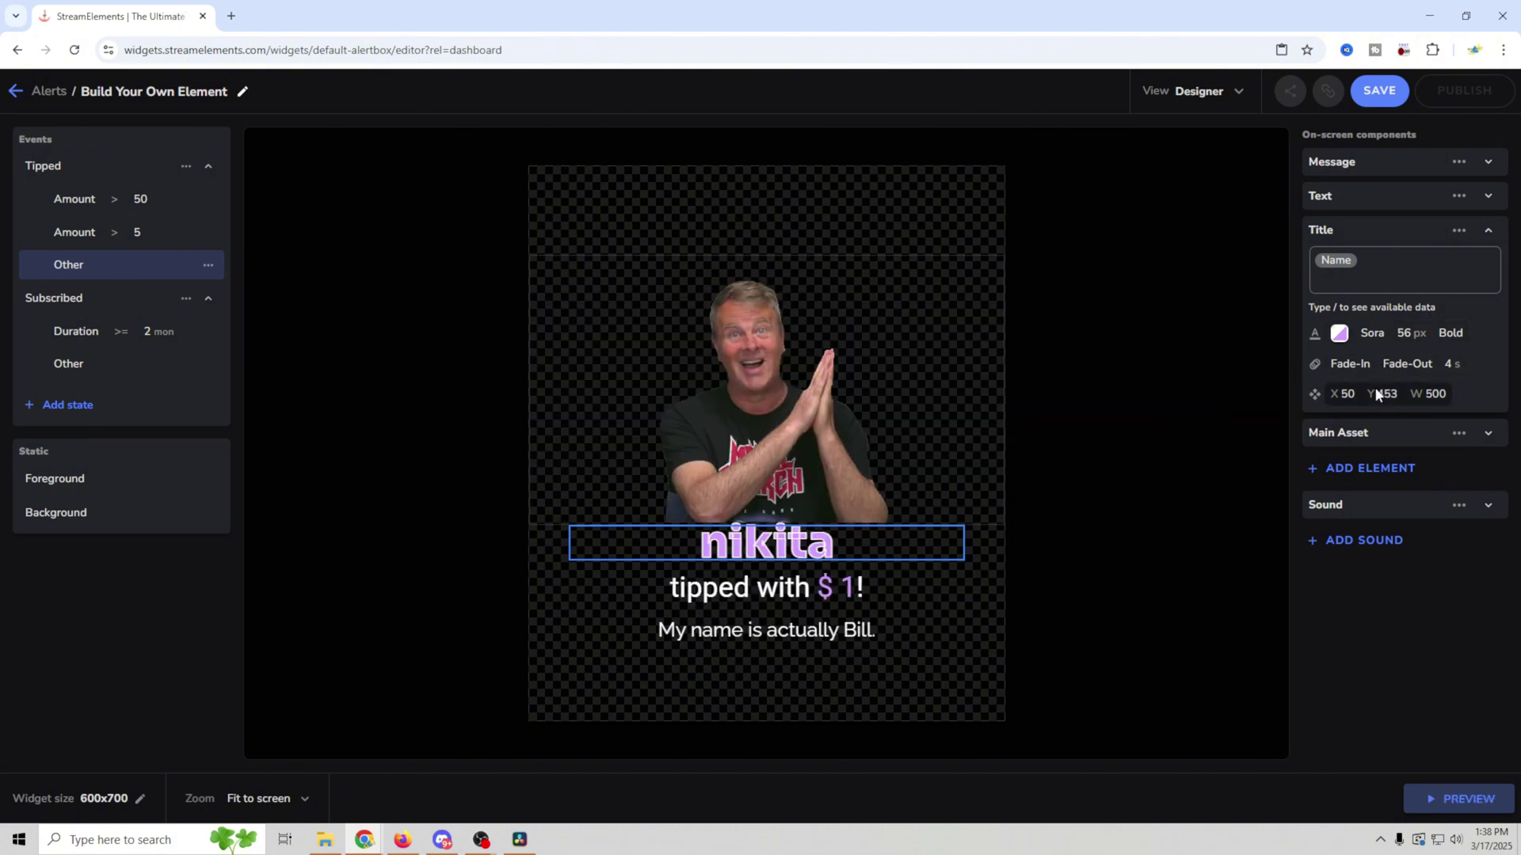
Preview the alert and set the message line's display duration to 3 seconds
{"action": "left_click", "coordinate": [1440, 362]}
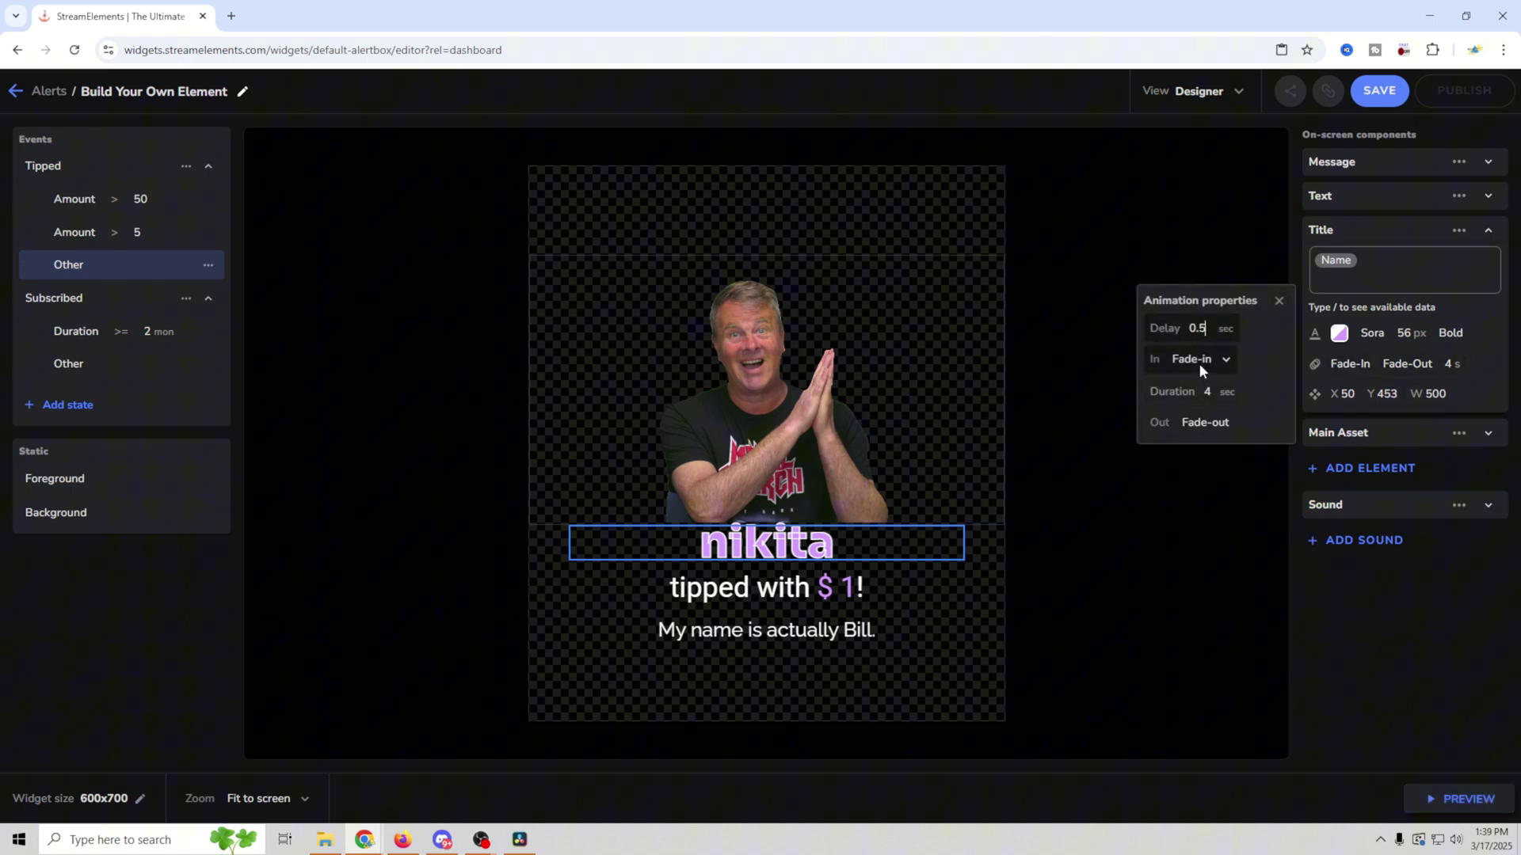
{"action": "left_click", "coordinate": [1192, 234]}
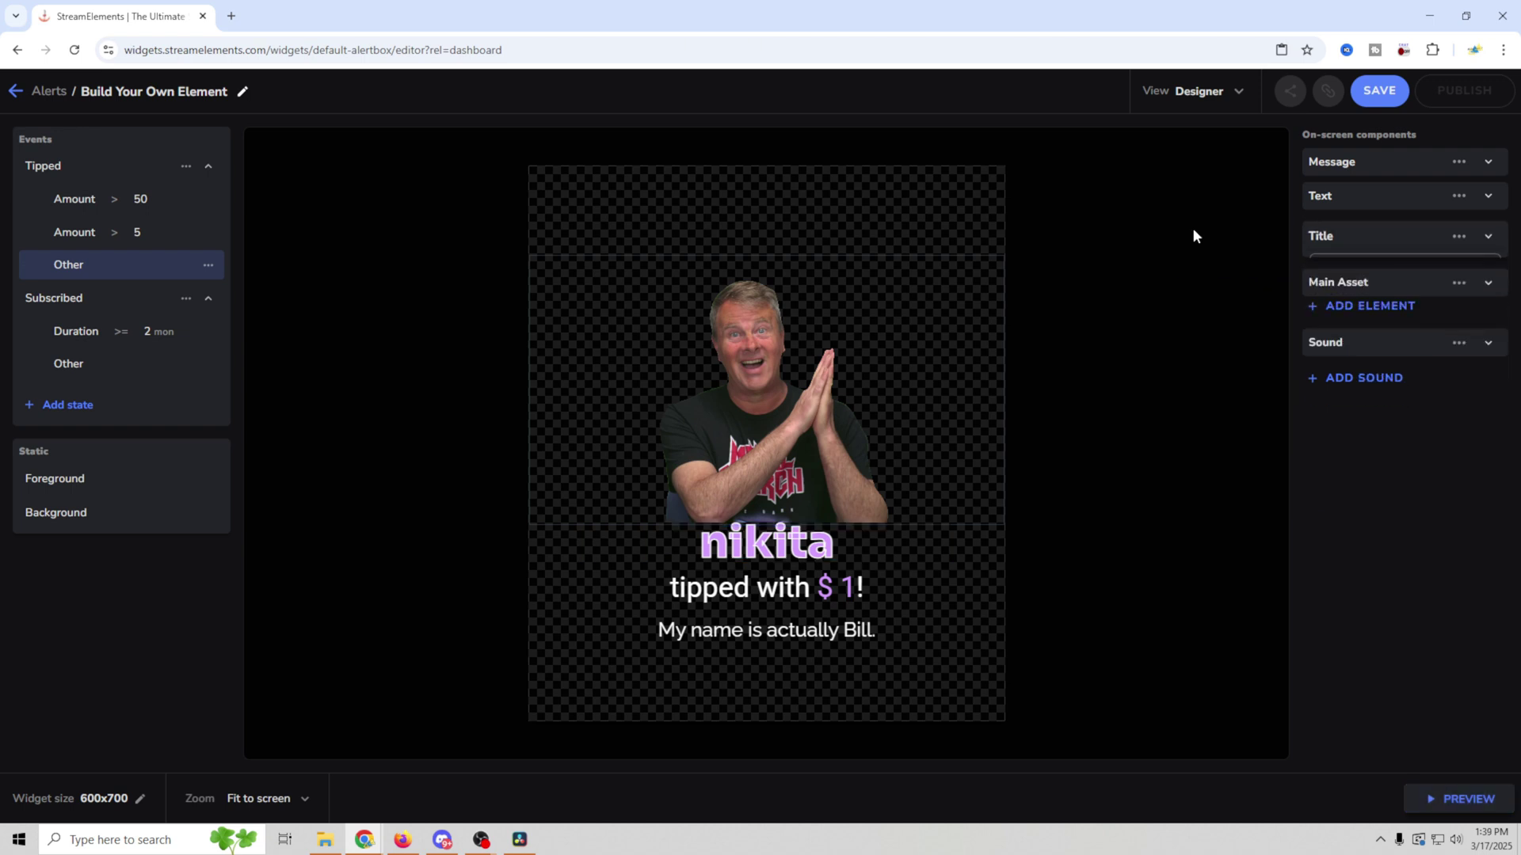
{"action": "left_click", "coordinate": [1405, 201]}
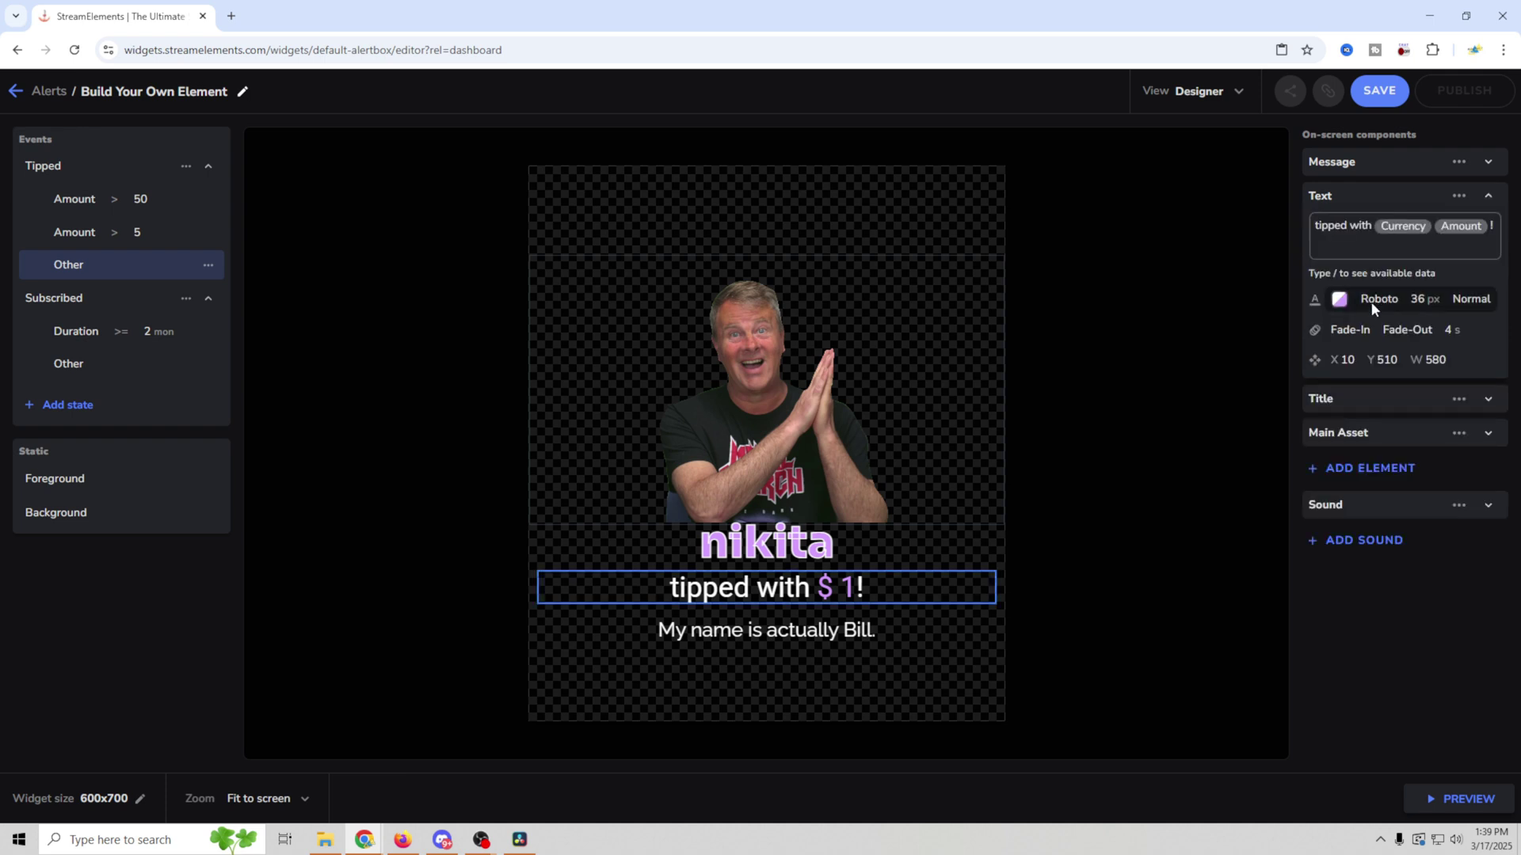
{"action": "left_click", "coordinate": [1391, 162]}
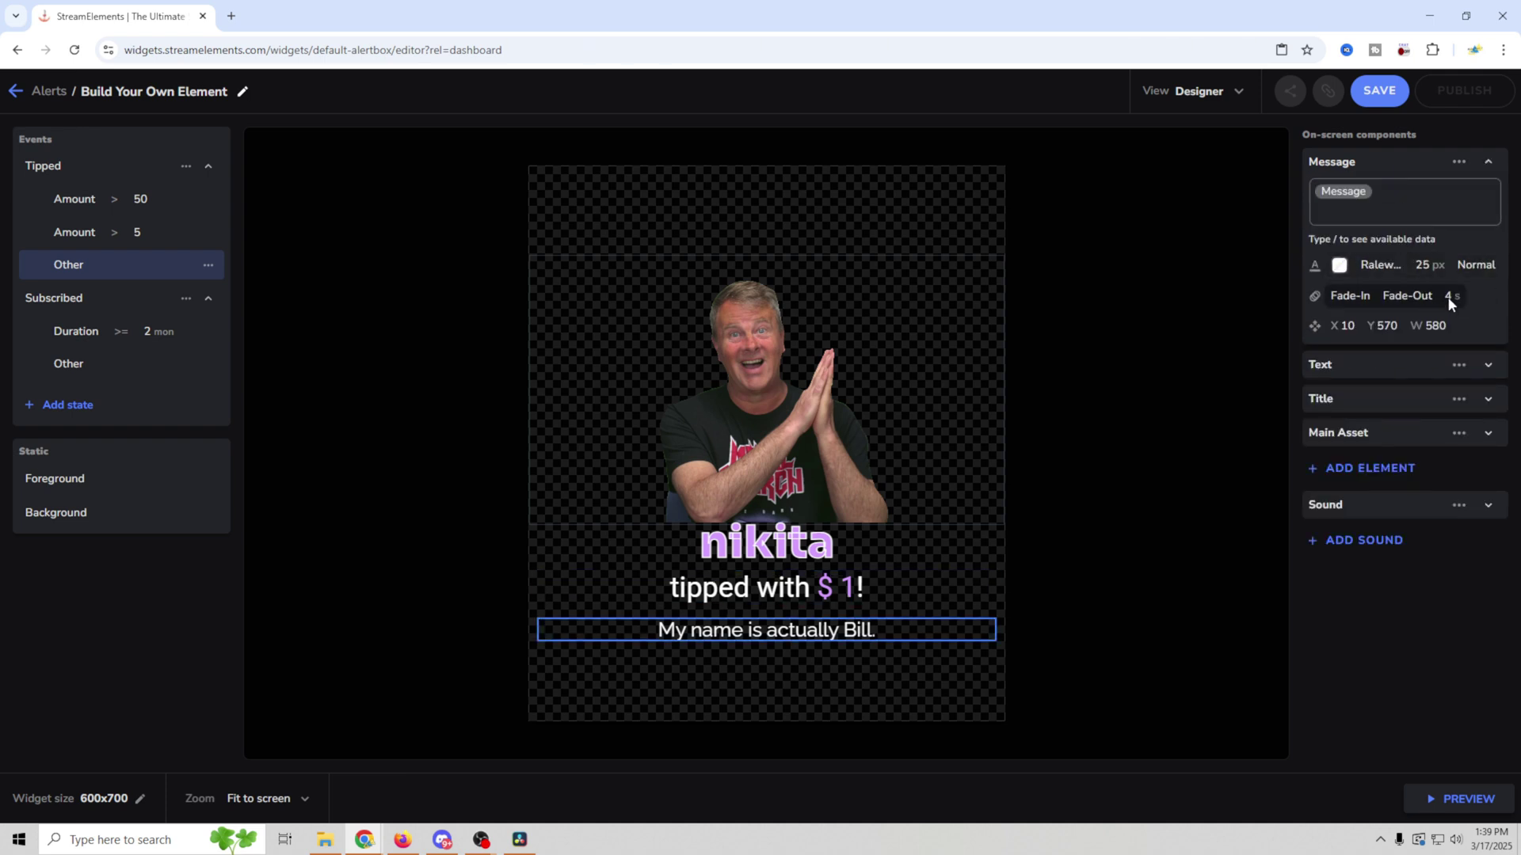
{"action": "left_click", "coordinate": [1456, 797]}
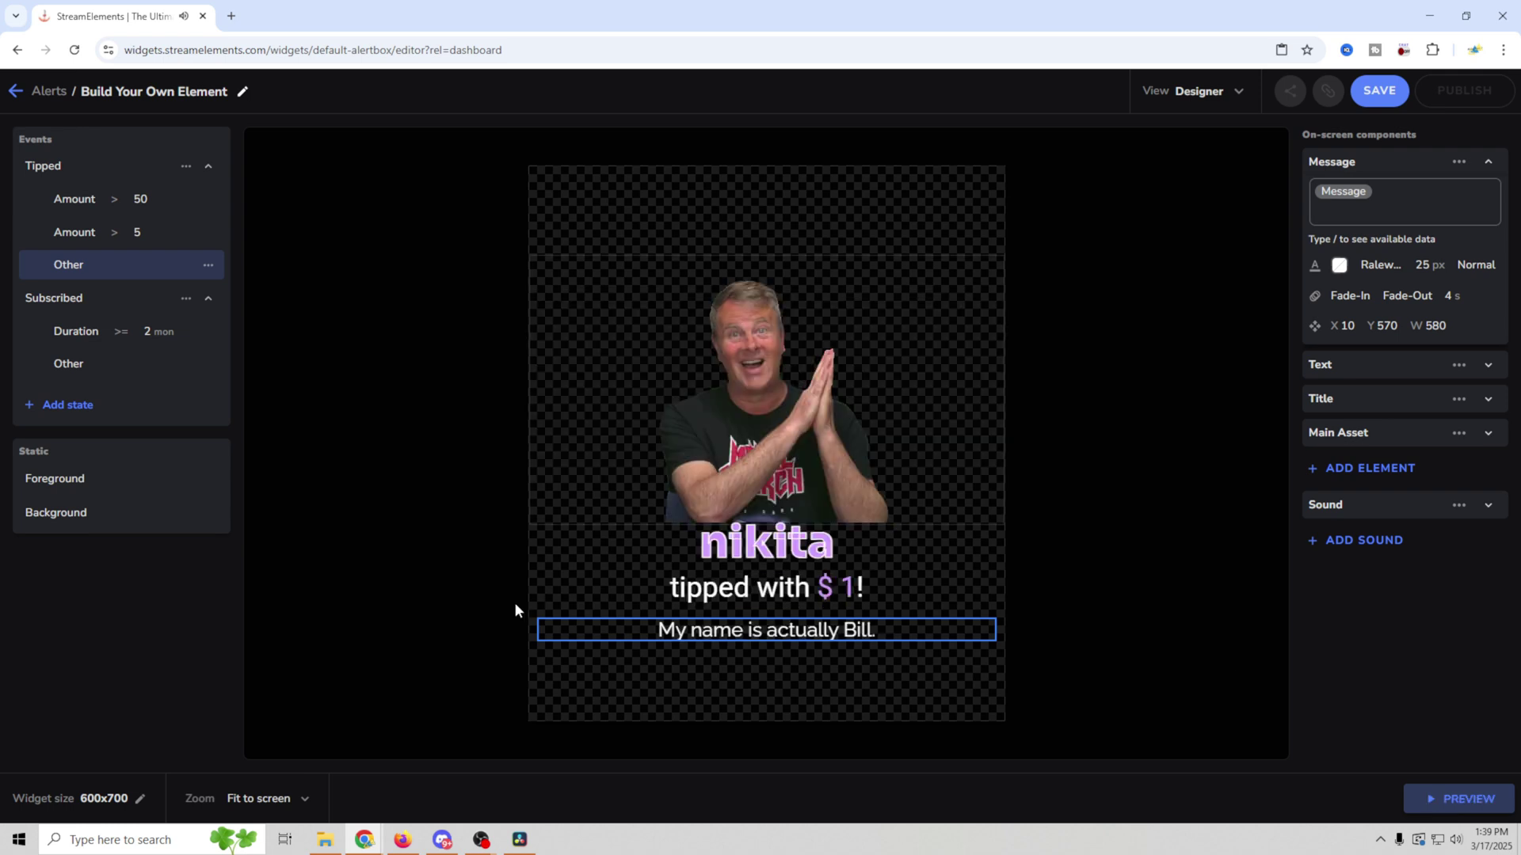
{"action": "left_click", "coordinate": [1437, 297]}
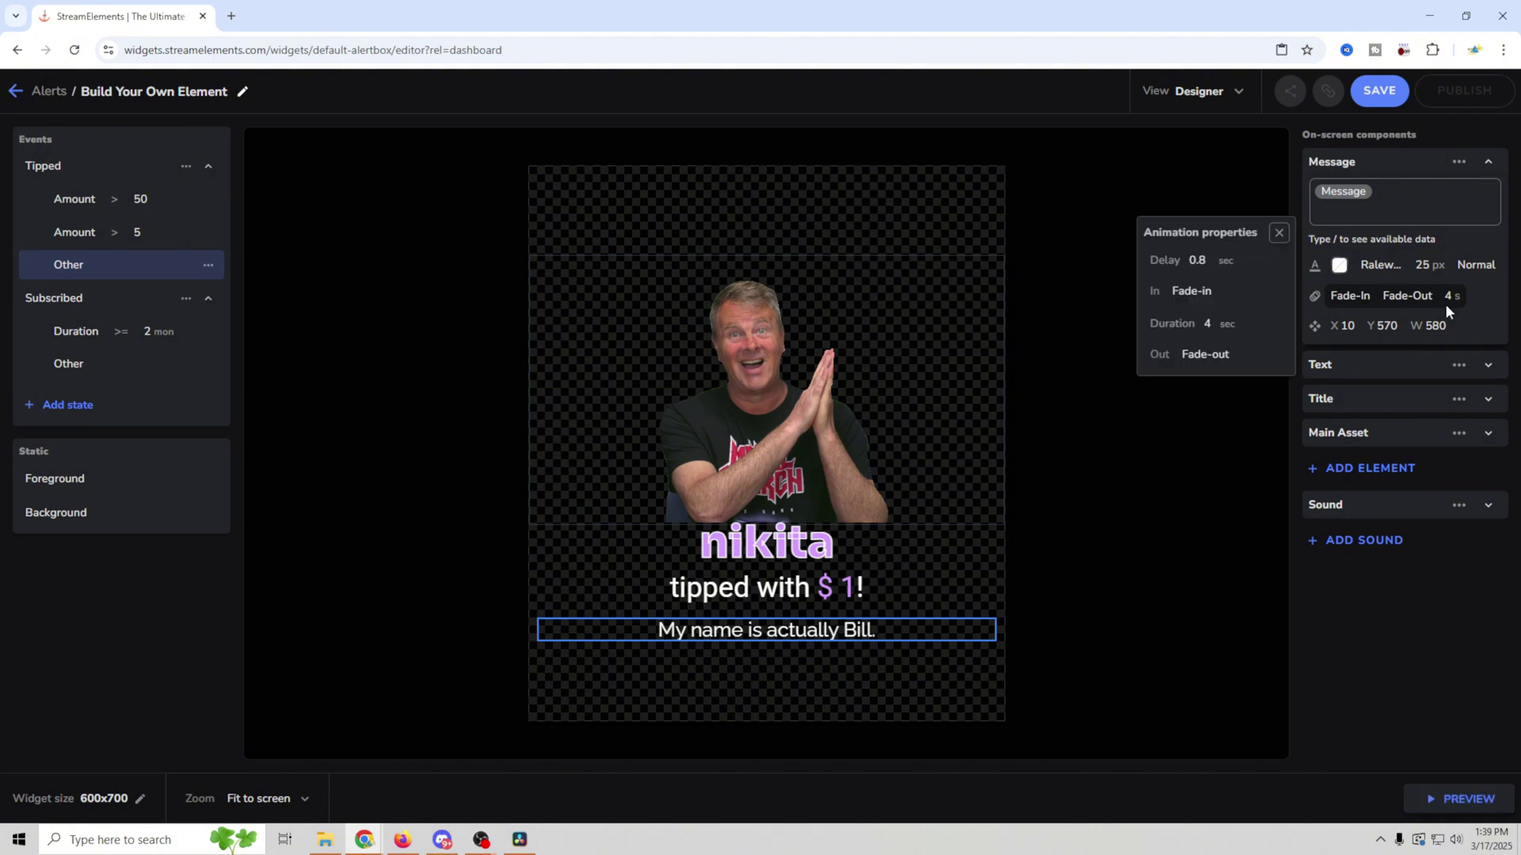
{"action": "left_click", "coordinate": [1212, 328]}
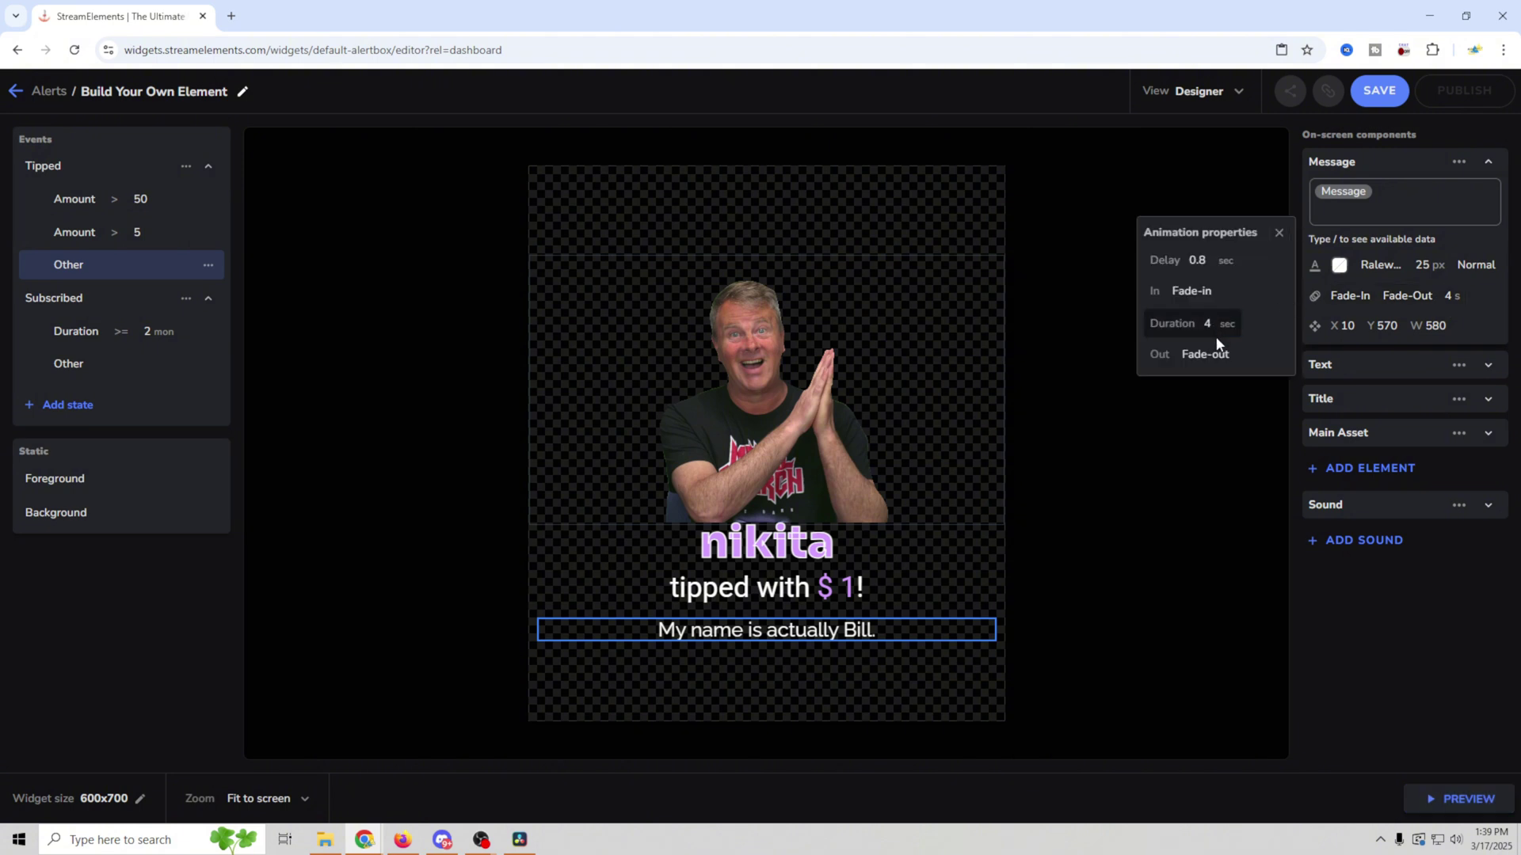
{"action": "key", "text": "BackSpace"}
{"action": "type", "text": "3"}
{"action": "left_click", "coordinate": [1202, 449]}
Set the name title's duration to 3 seconds and preview the new timings
{"action": "left_click", "coordinate": [1430, 230]}
{"action": "left_click", "coordinate": [1389, 362]}
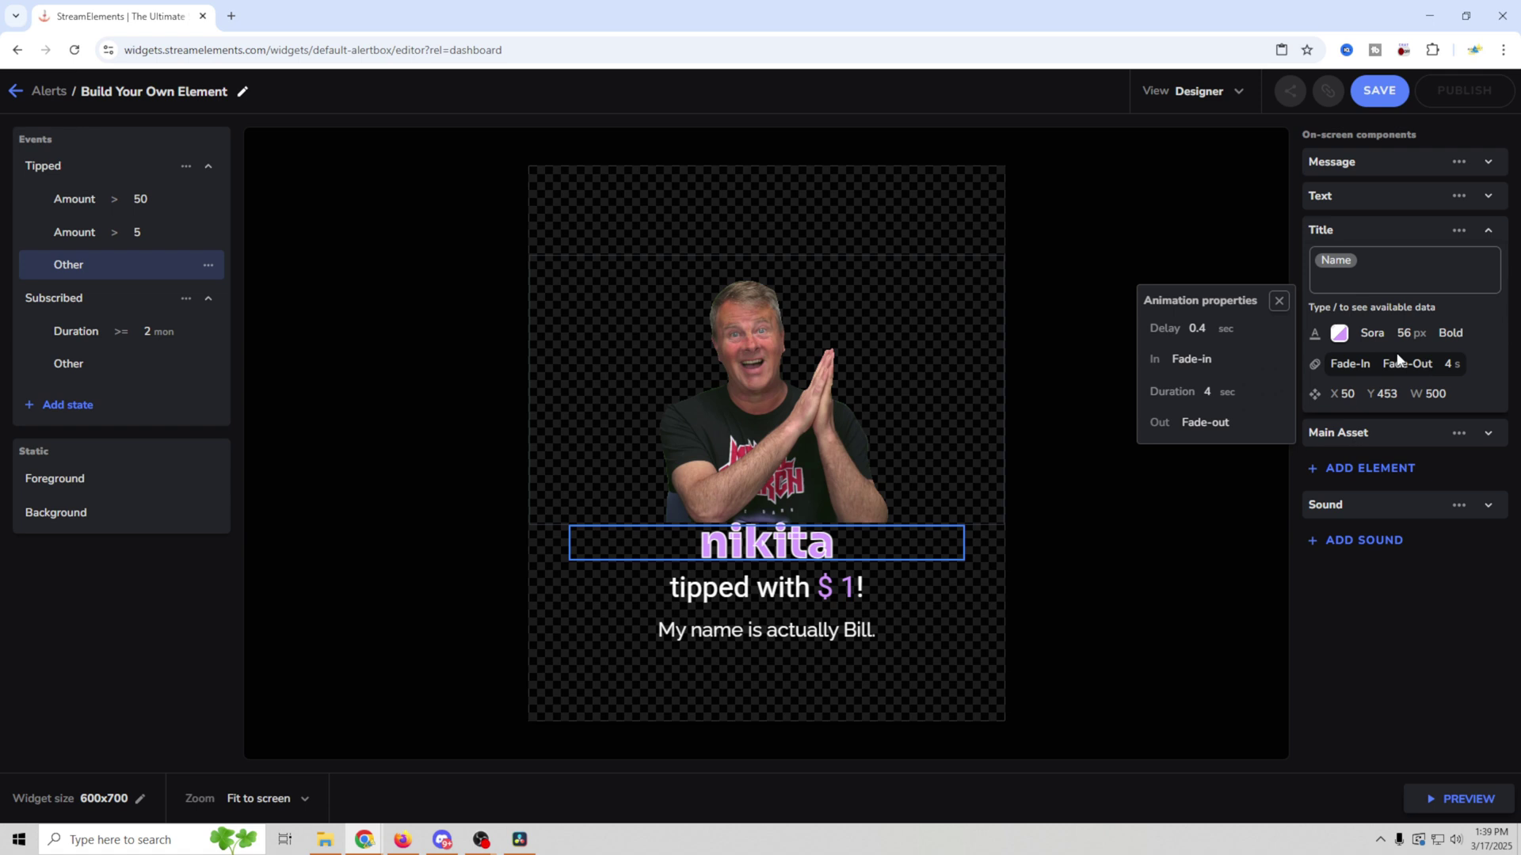
{"action": "left_click", "coordinate": [1214, 392]}
{"action": "left_click", "coordinate": [1324, 230]}
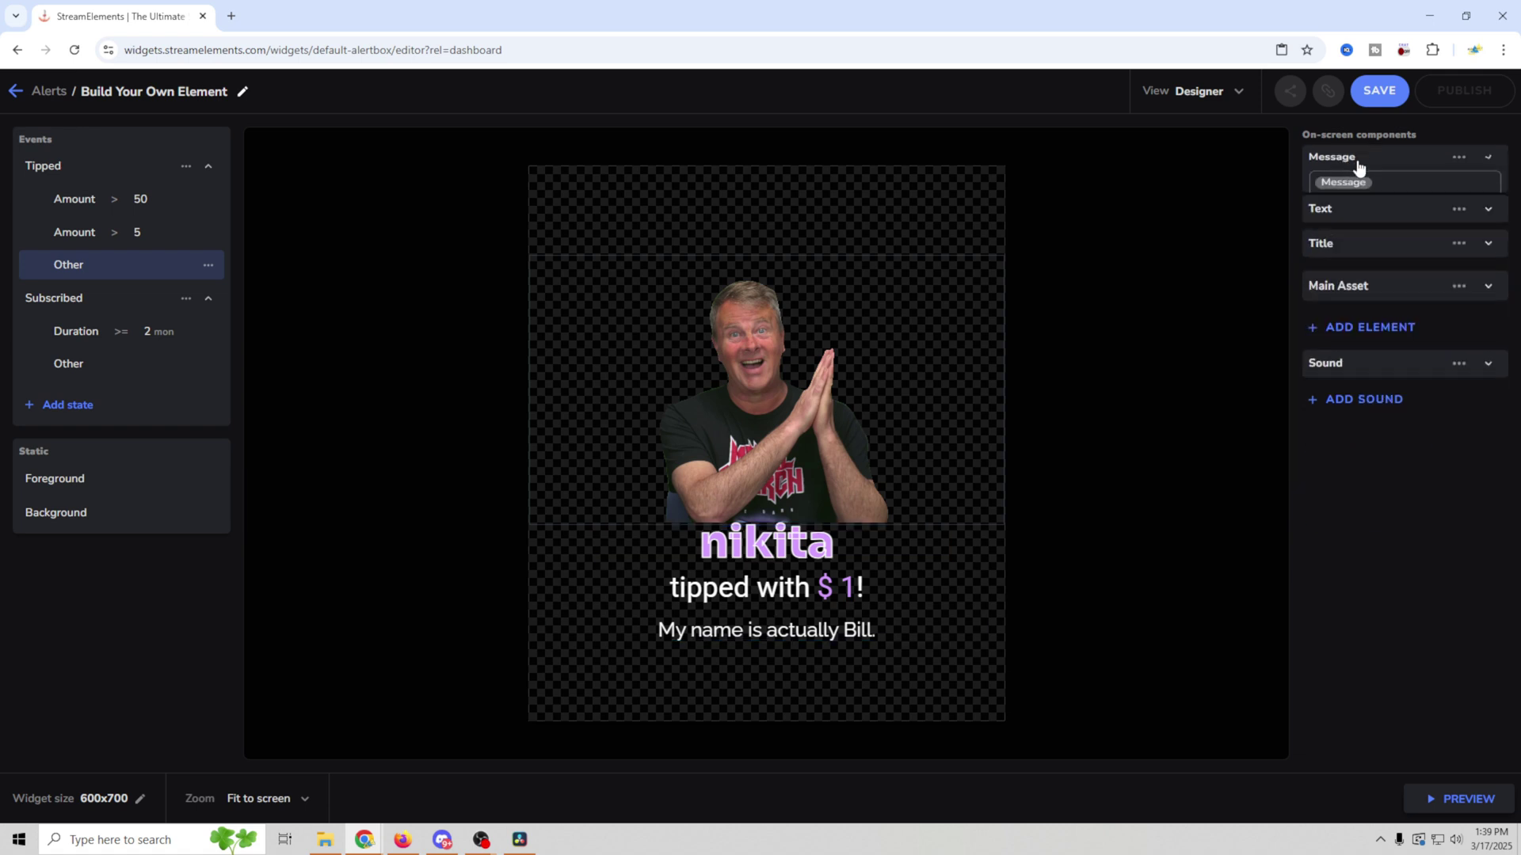
{"action": "left_click", "coordinate": [1356, 195]}
{"action": "left_click", "coordinate": [1371, 195]}
{"action": "left_click", "coordinate": [1395, 238]}
{"action": "left_click", "coordinate": [1449, 804]}
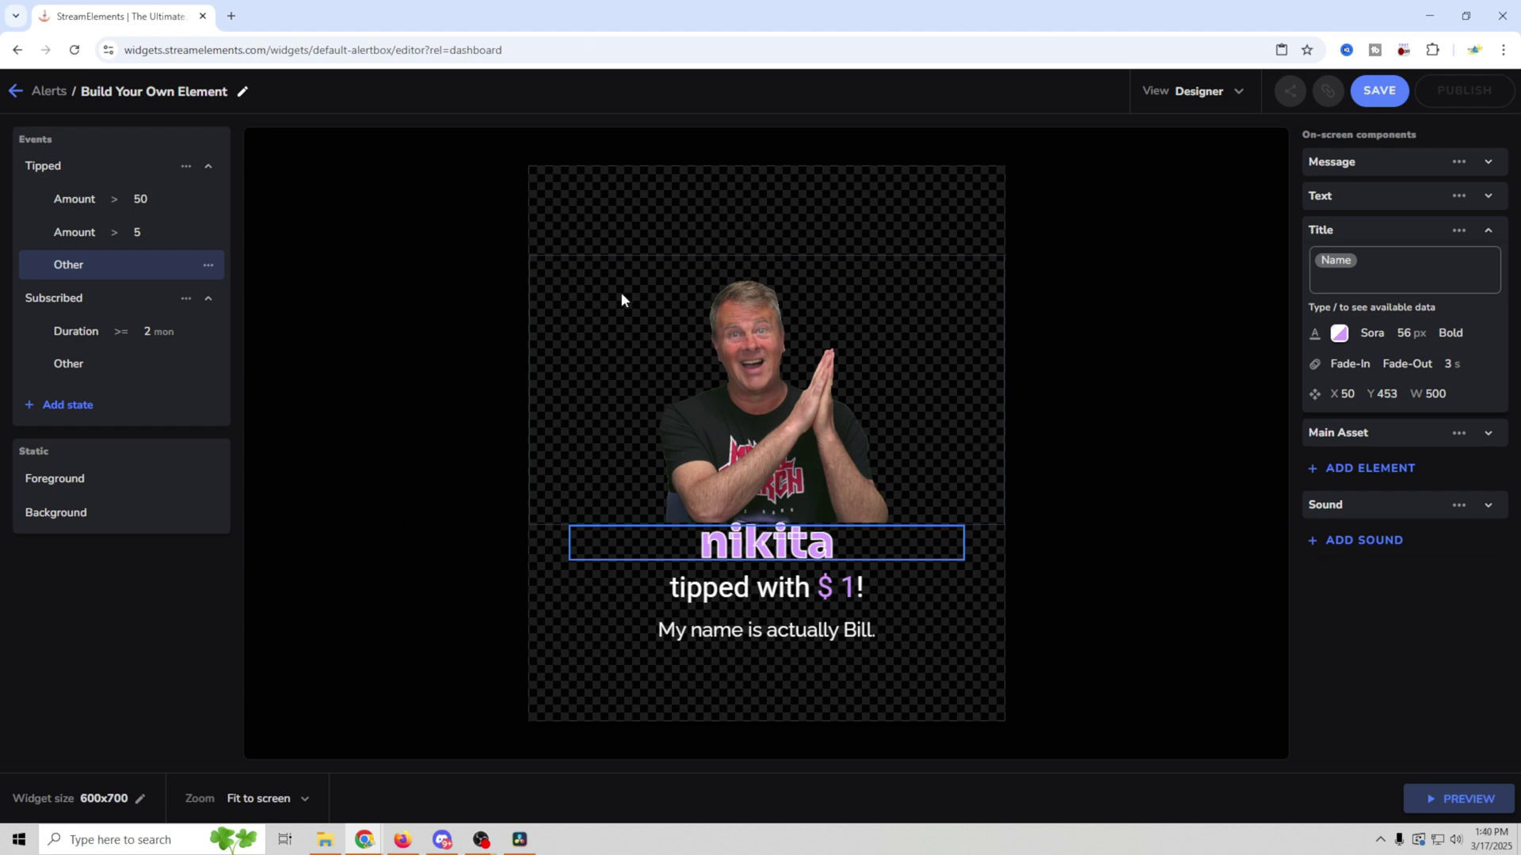
Upload Thums up.webm and make it the Subscribed Other alert's main asset
{"action": "left_click", "coordinate": [60, 376]}
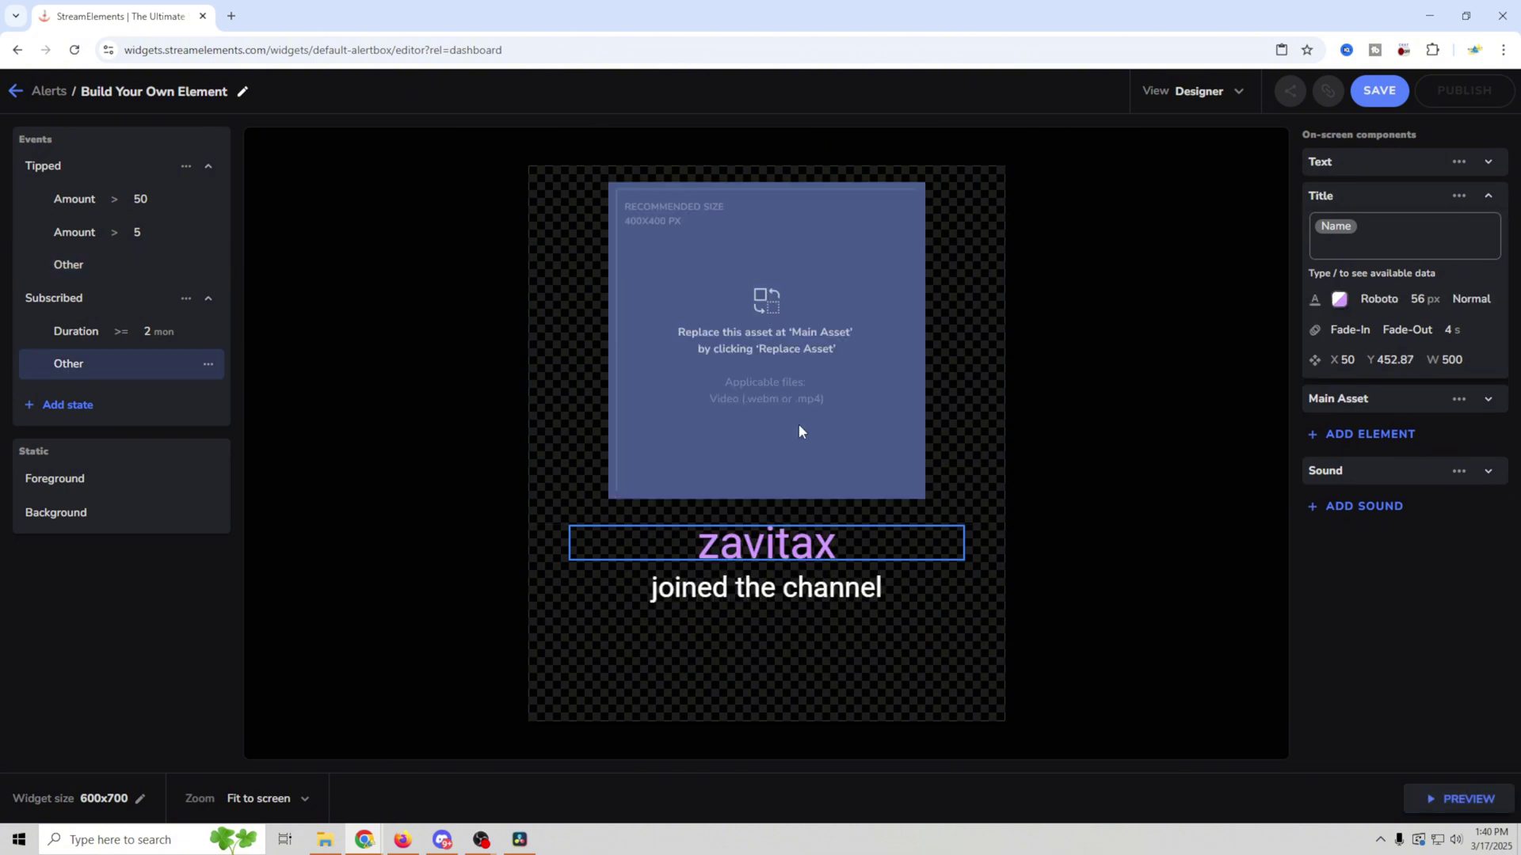
{"action": "left_click", "coordinate": [1396, 401]}
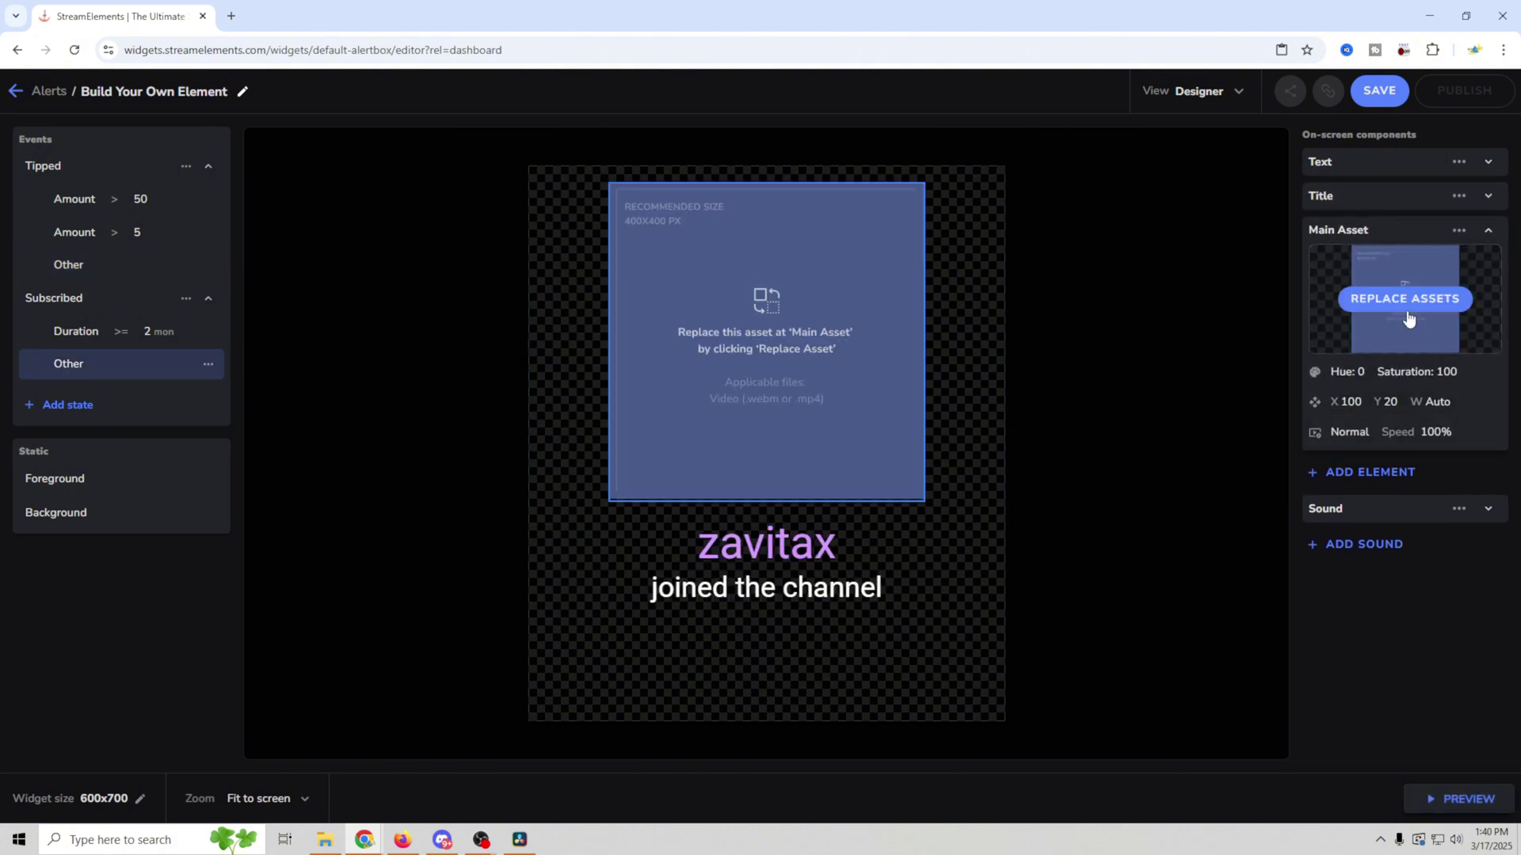
{"action": "left_click", "coordinate": [1398, 398]}
{"action": "left_click", "coordinate": [361, 269]}
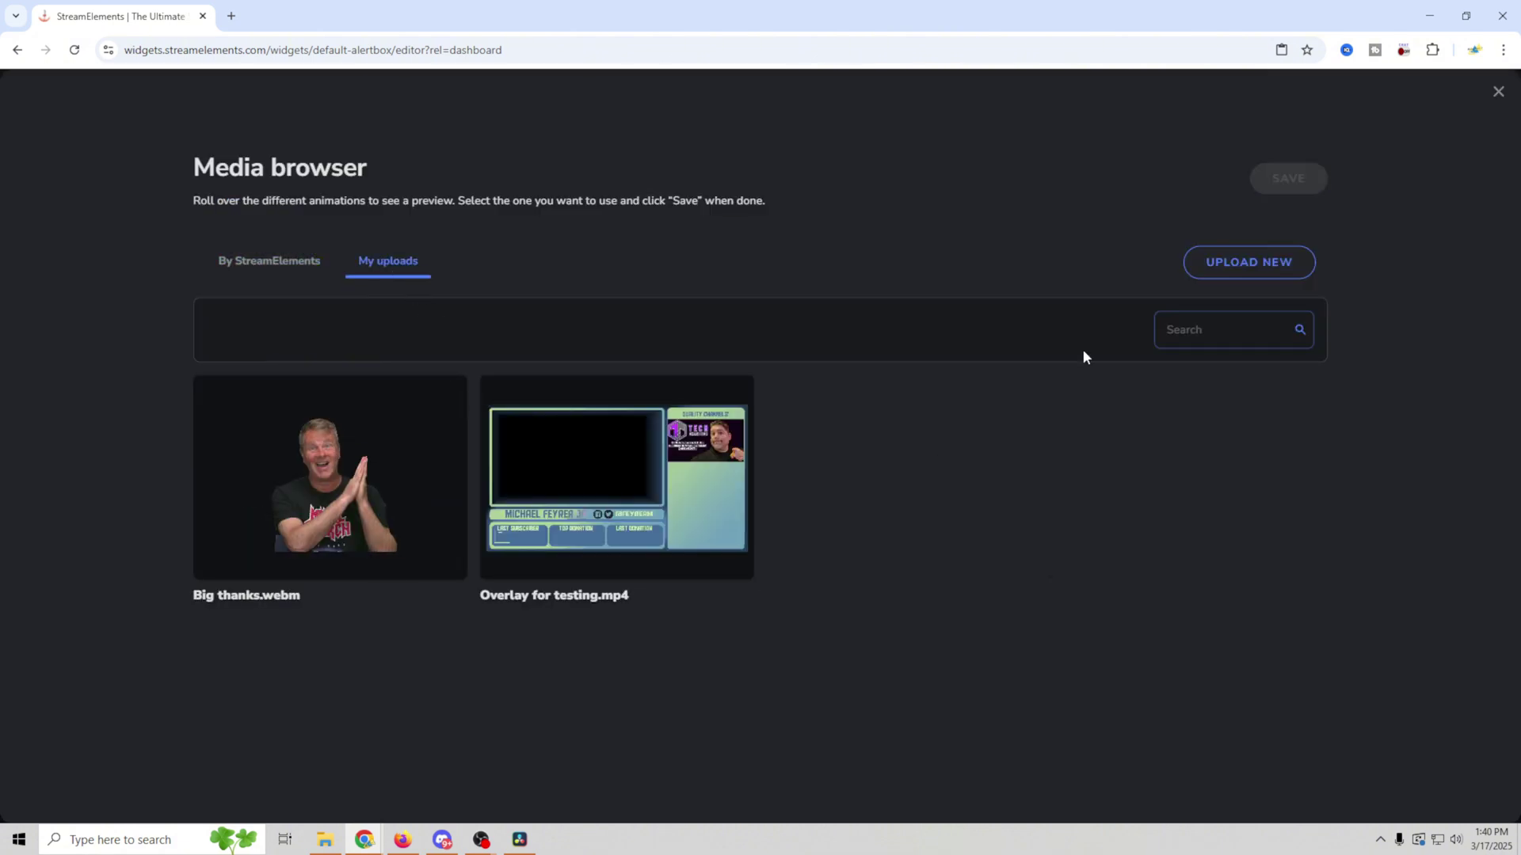
{"action": "left_click", "coordinate": [1224, 270]}
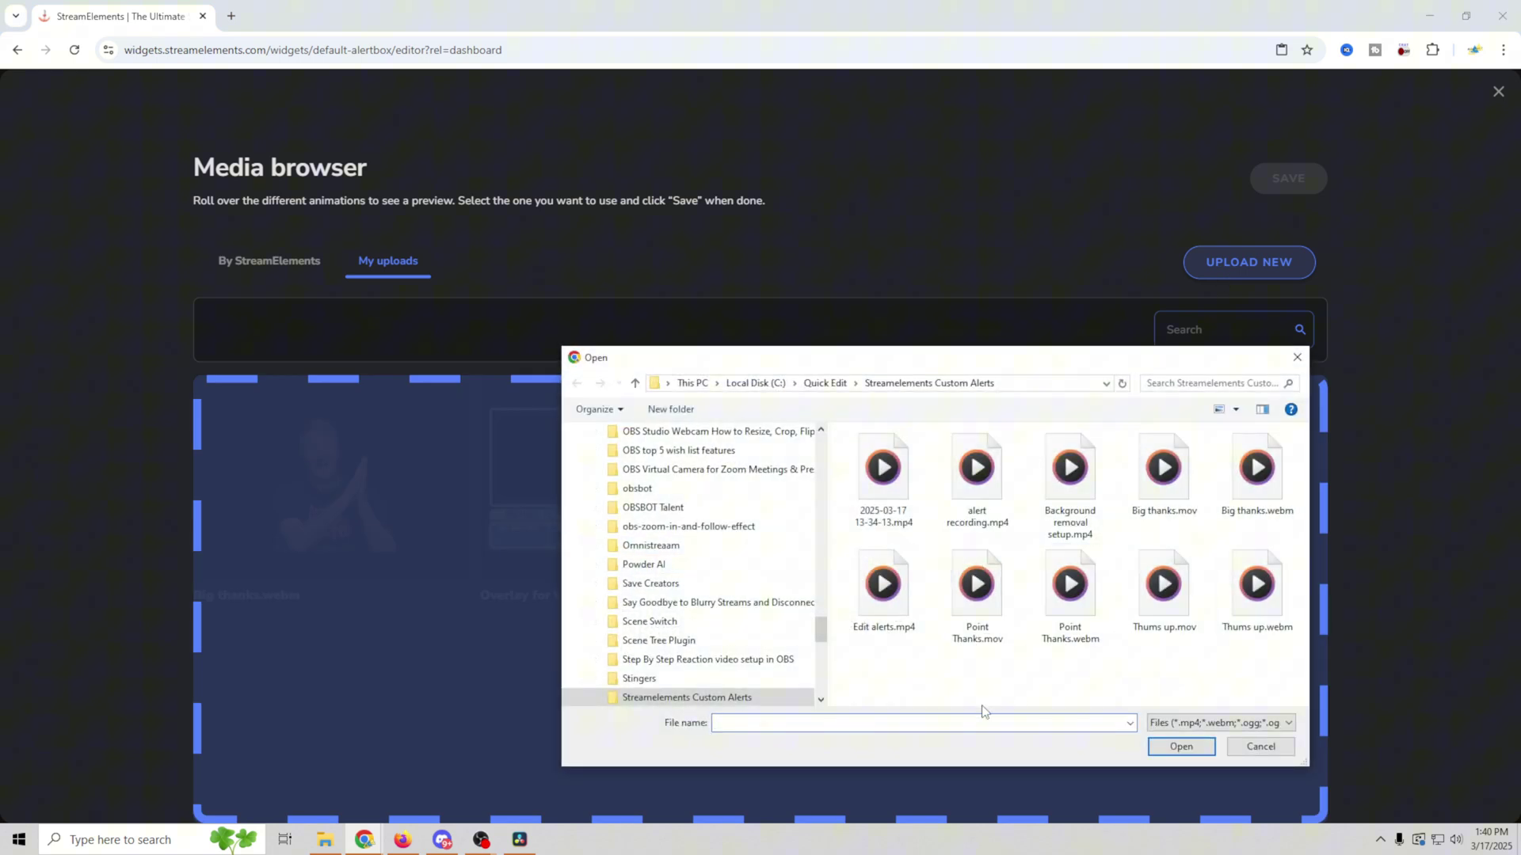
{"action": "left_click_drag", "start_coordinate": [1257, 586], "coordinate": [557, 724]}
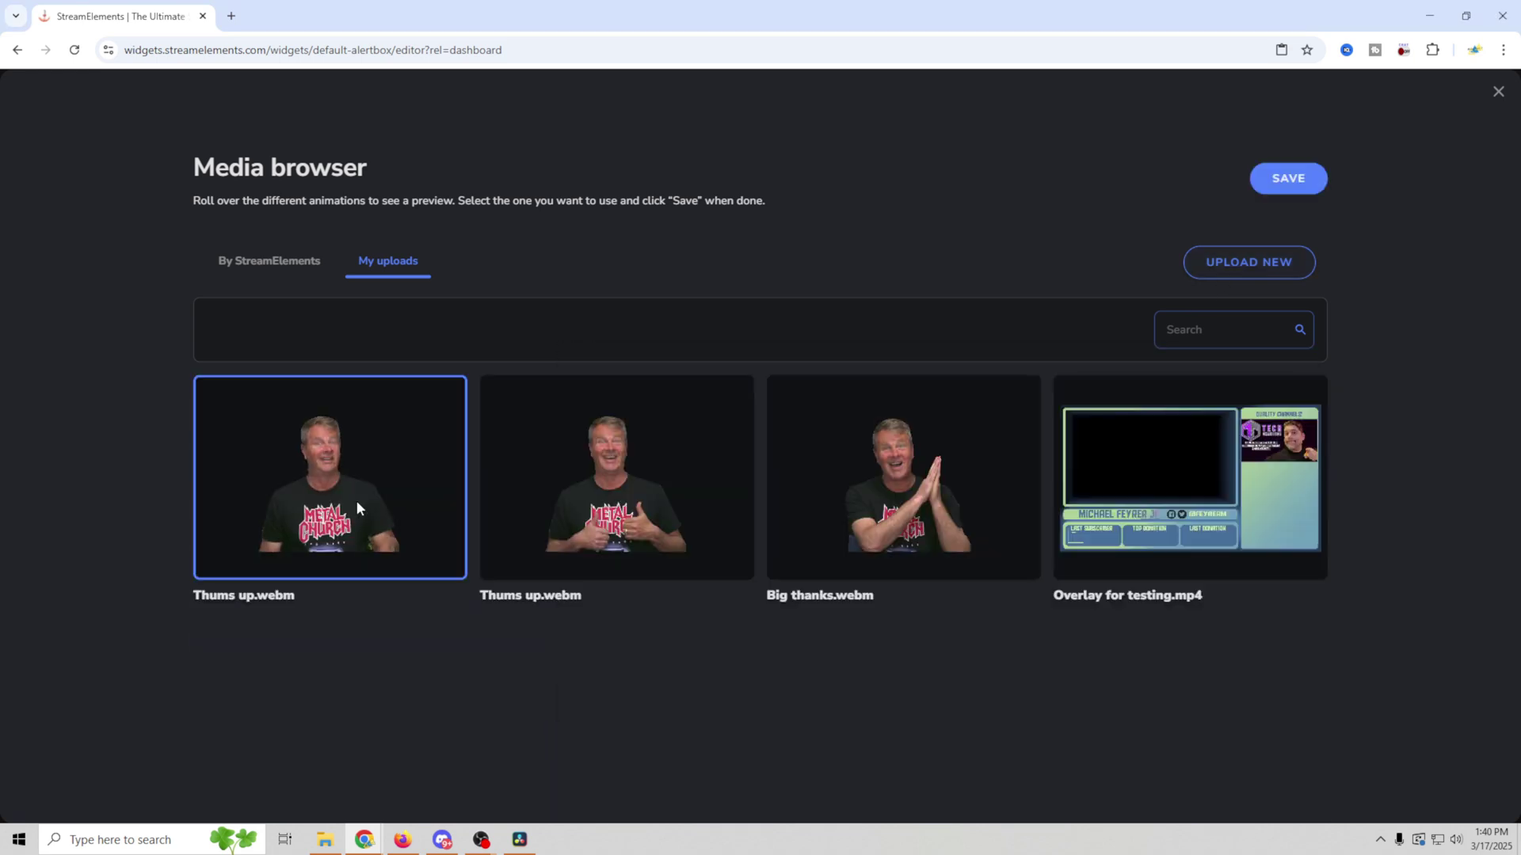
{"action": "left_click", "coordinate": [1264, 183]}
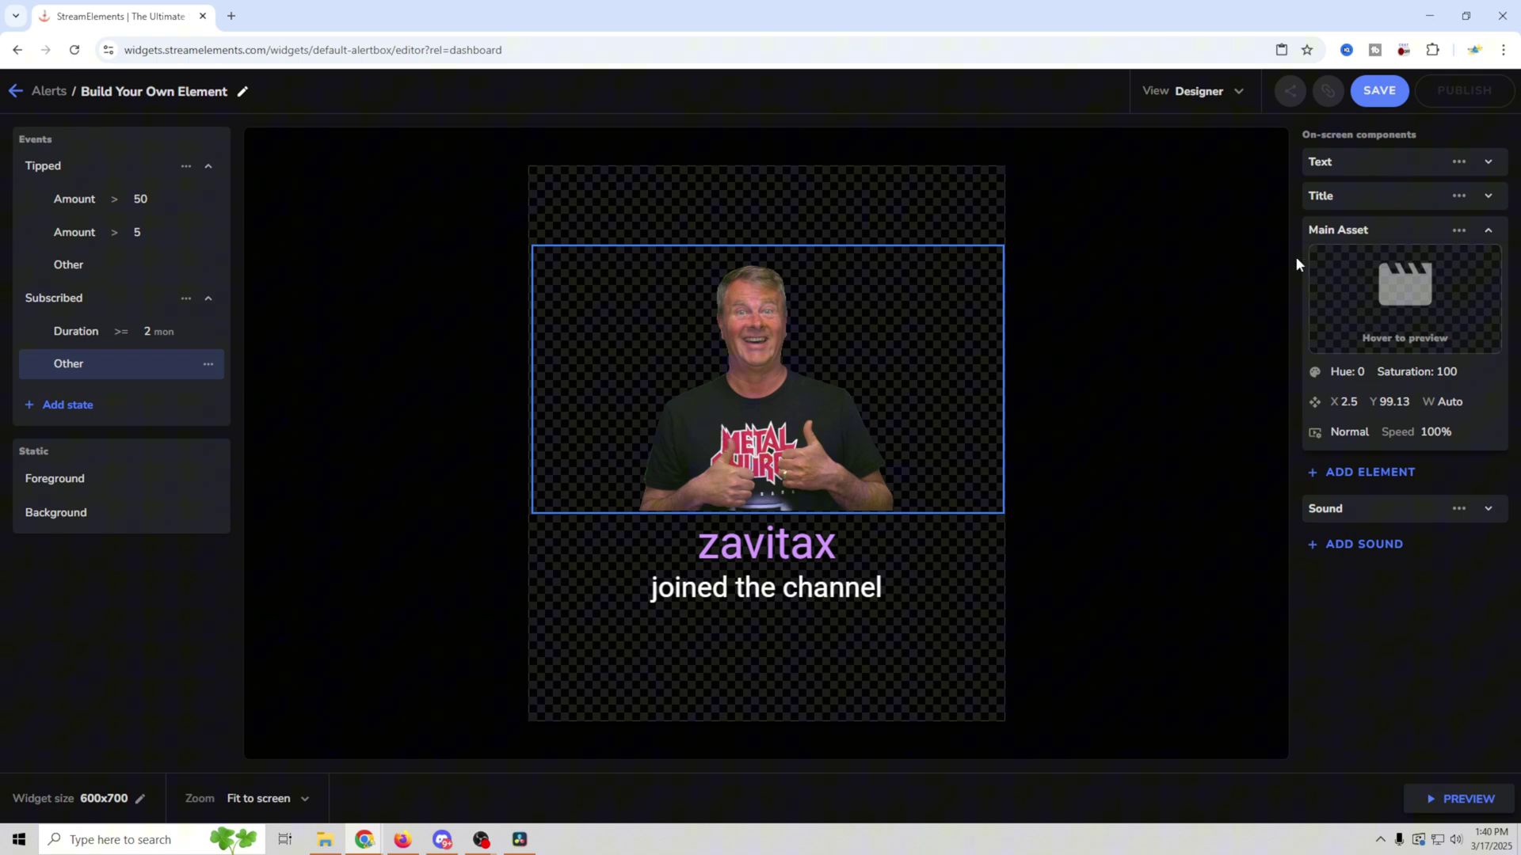
Preview the subscribed alert and give the joined-the-channel text delay 0 and duration 3
{"action": "left_click", "coordinate": [1478, 798]}
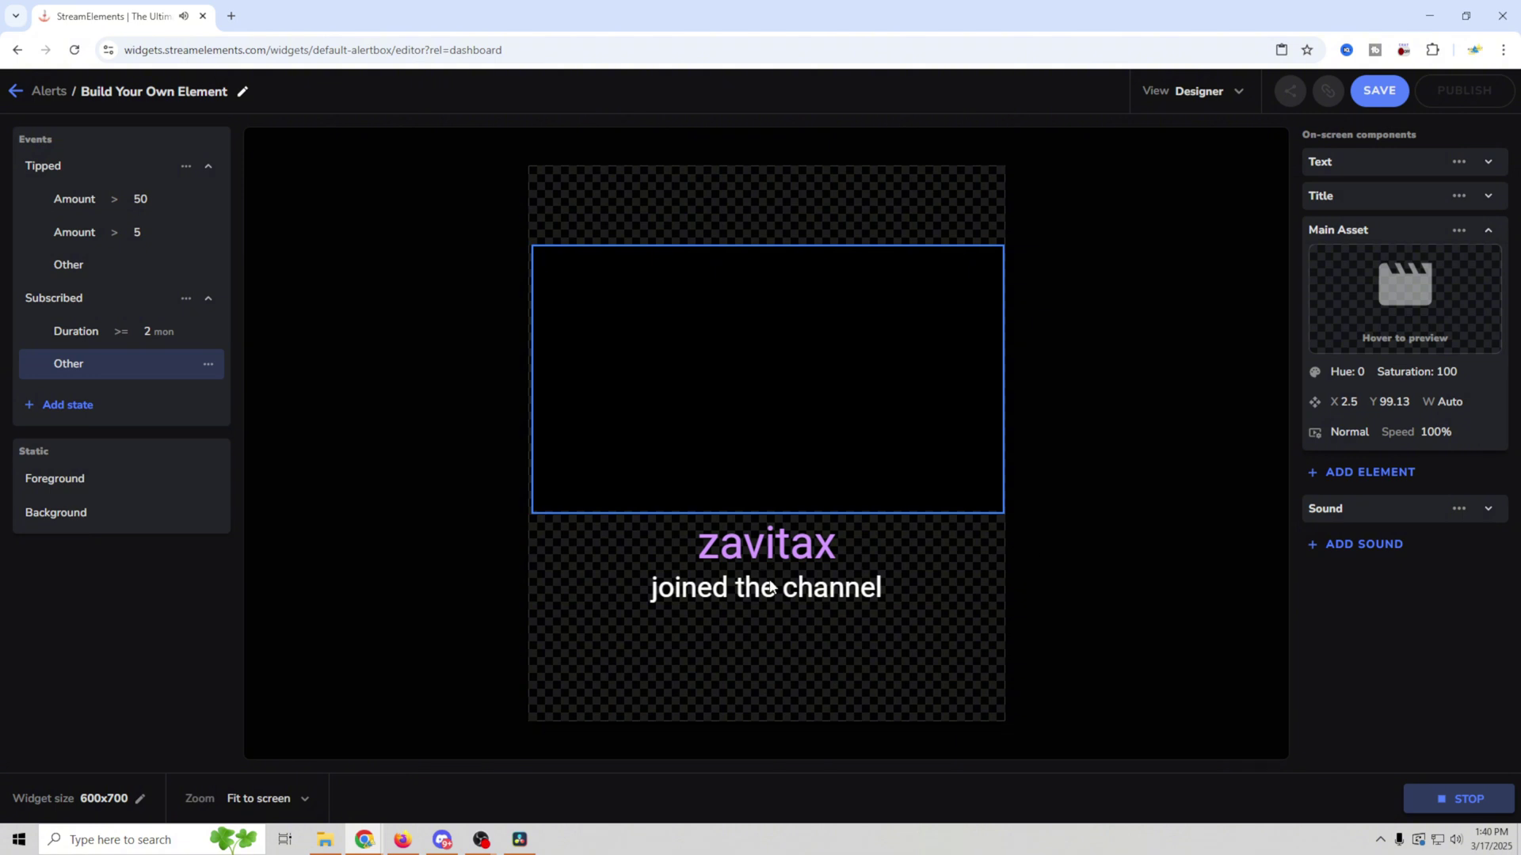
{"action": "left_click", "coordinate": [1475, 798]}
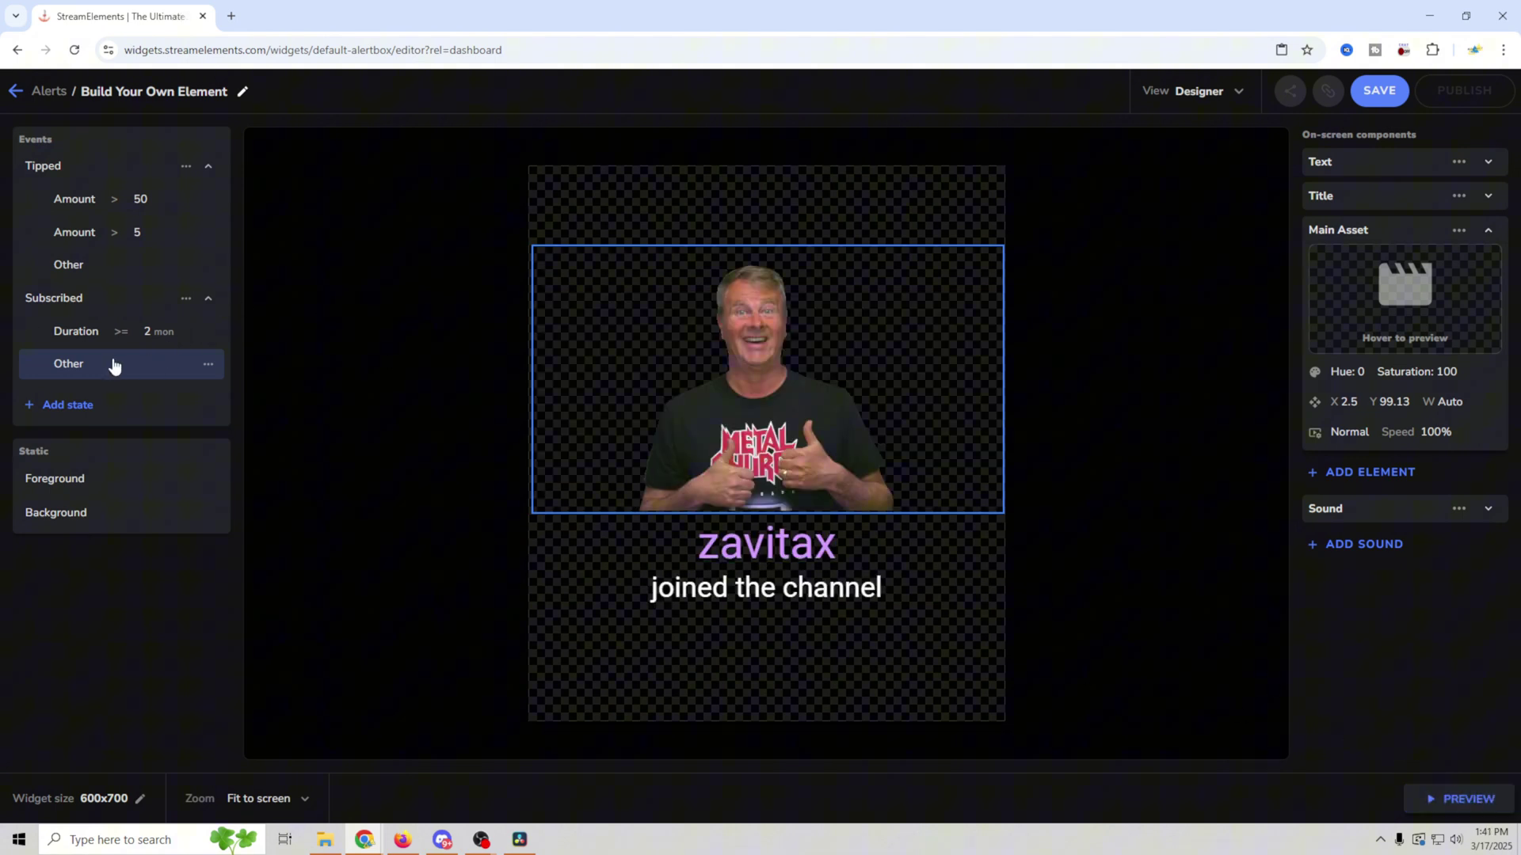
{"action": "left_click", "coordinate": [1388, 173]}
{"action": "left_click", "coordinate": [1464, 306]}
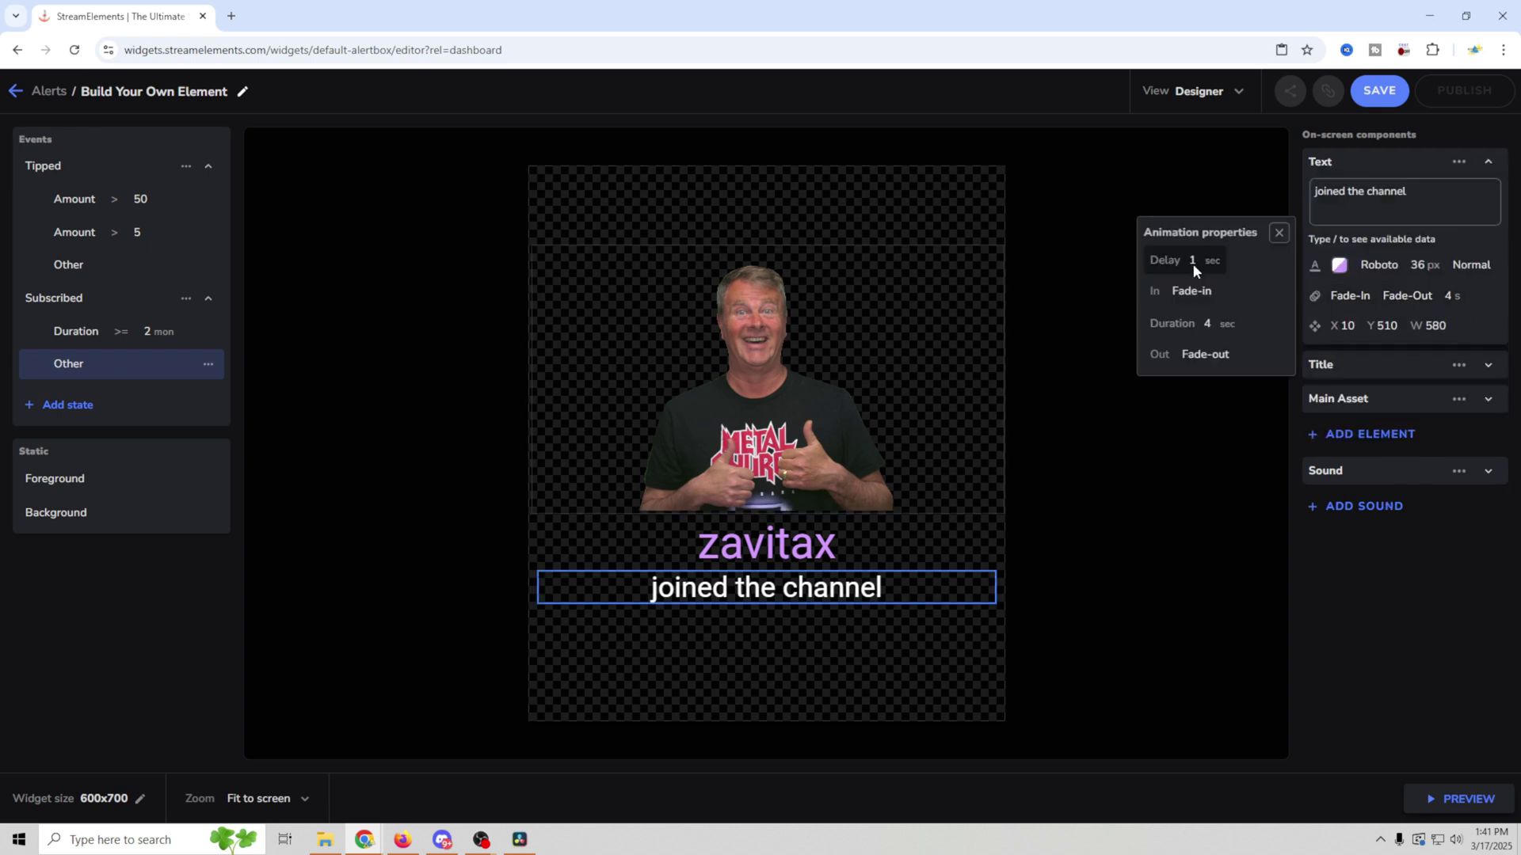
{"action": "left_click", "coordinate": [1193, 264]}
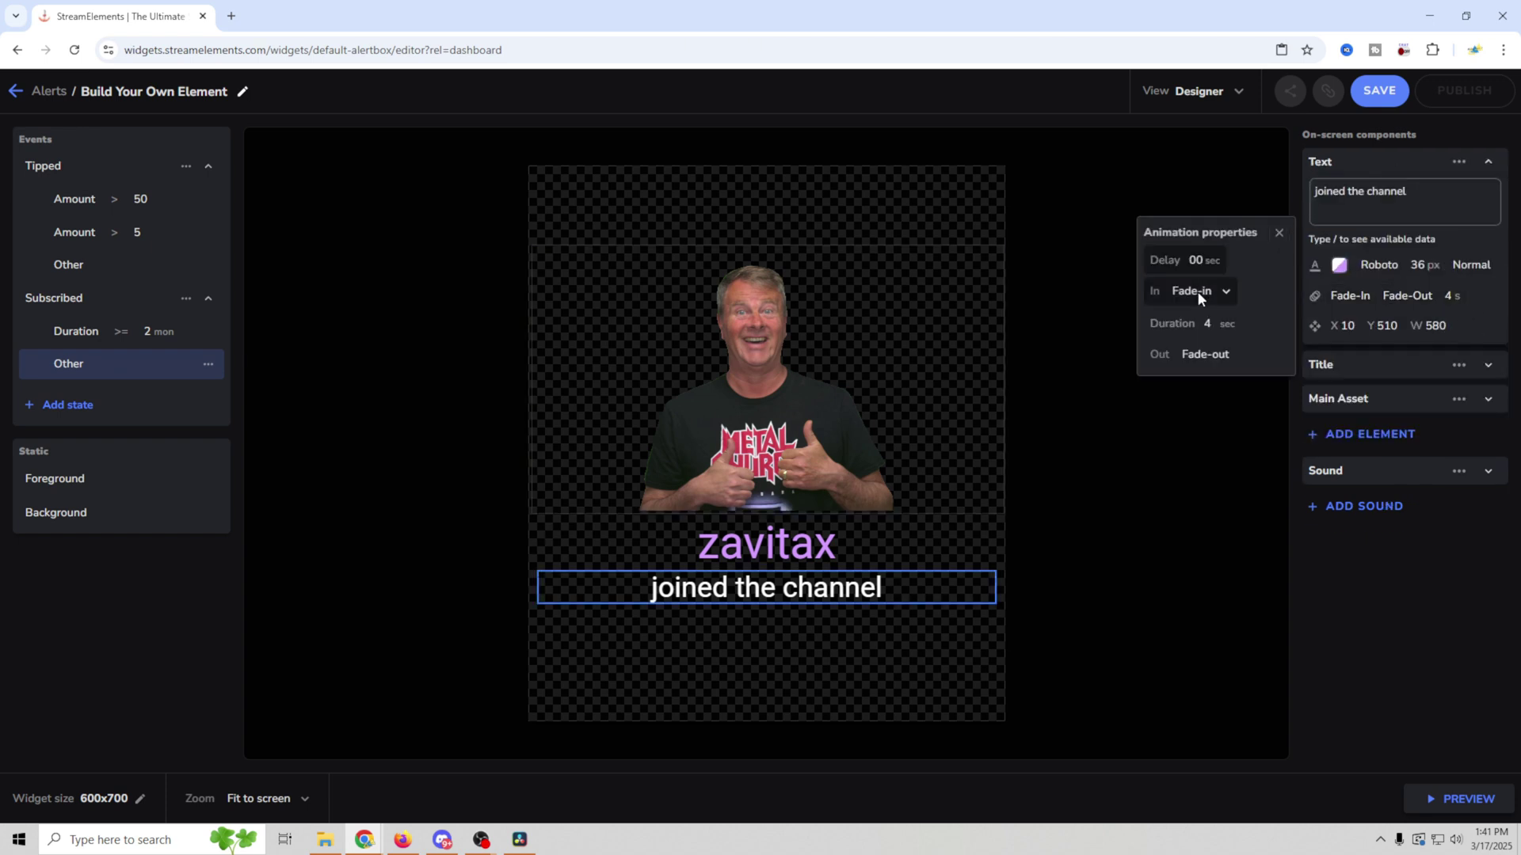
{"action": "left_click", "coordinate": [1216, 333]}
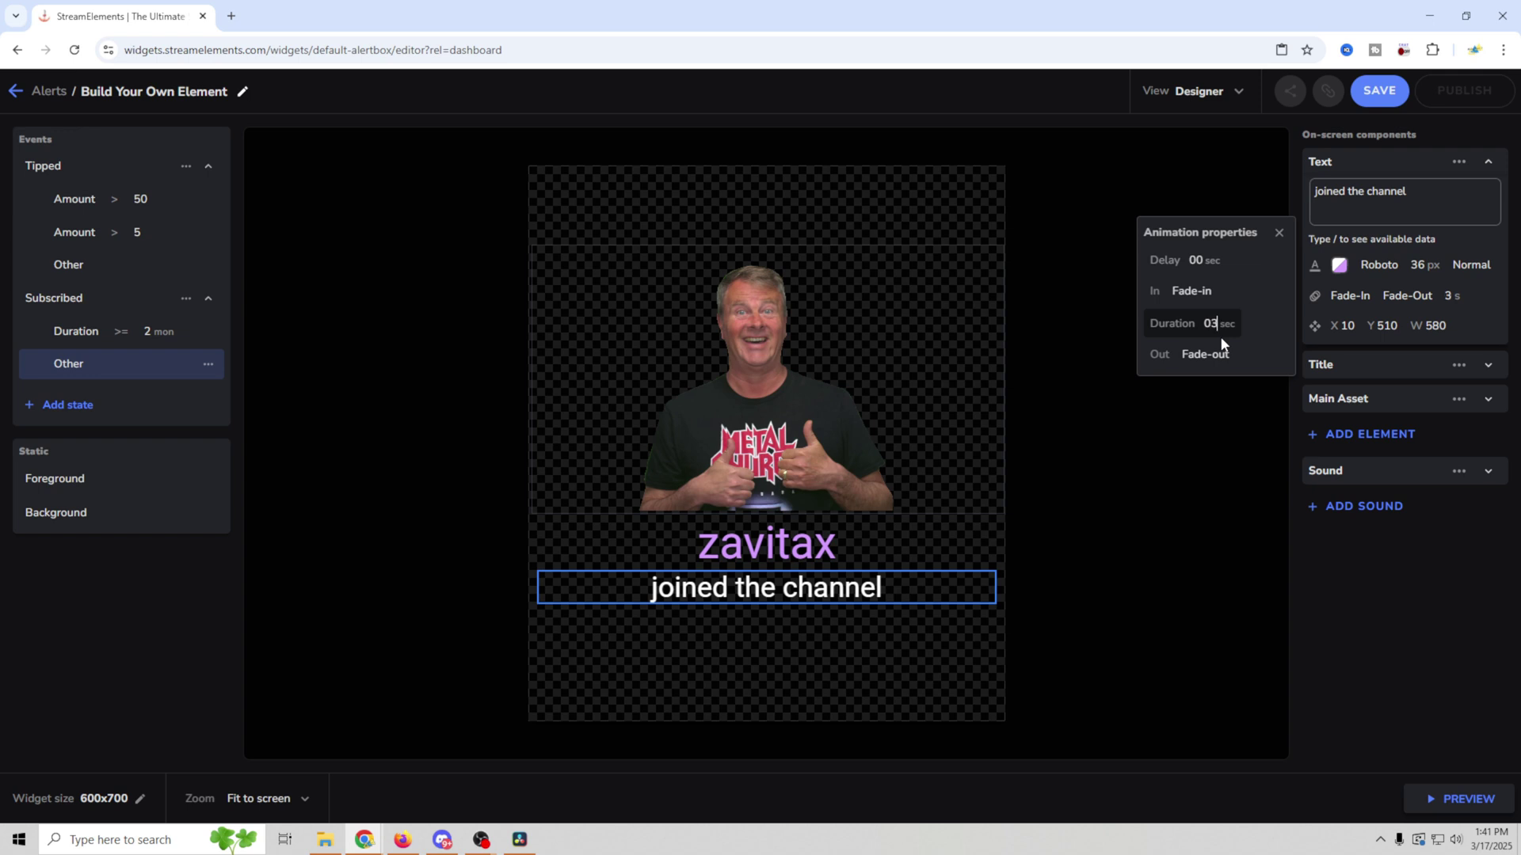
Set the name title's delay to 0 and preview the updated alert
{"action": "left_click", "coordinate": [1354, 364]}
{"action": "left_click", "coordinate": [1343, 333]}
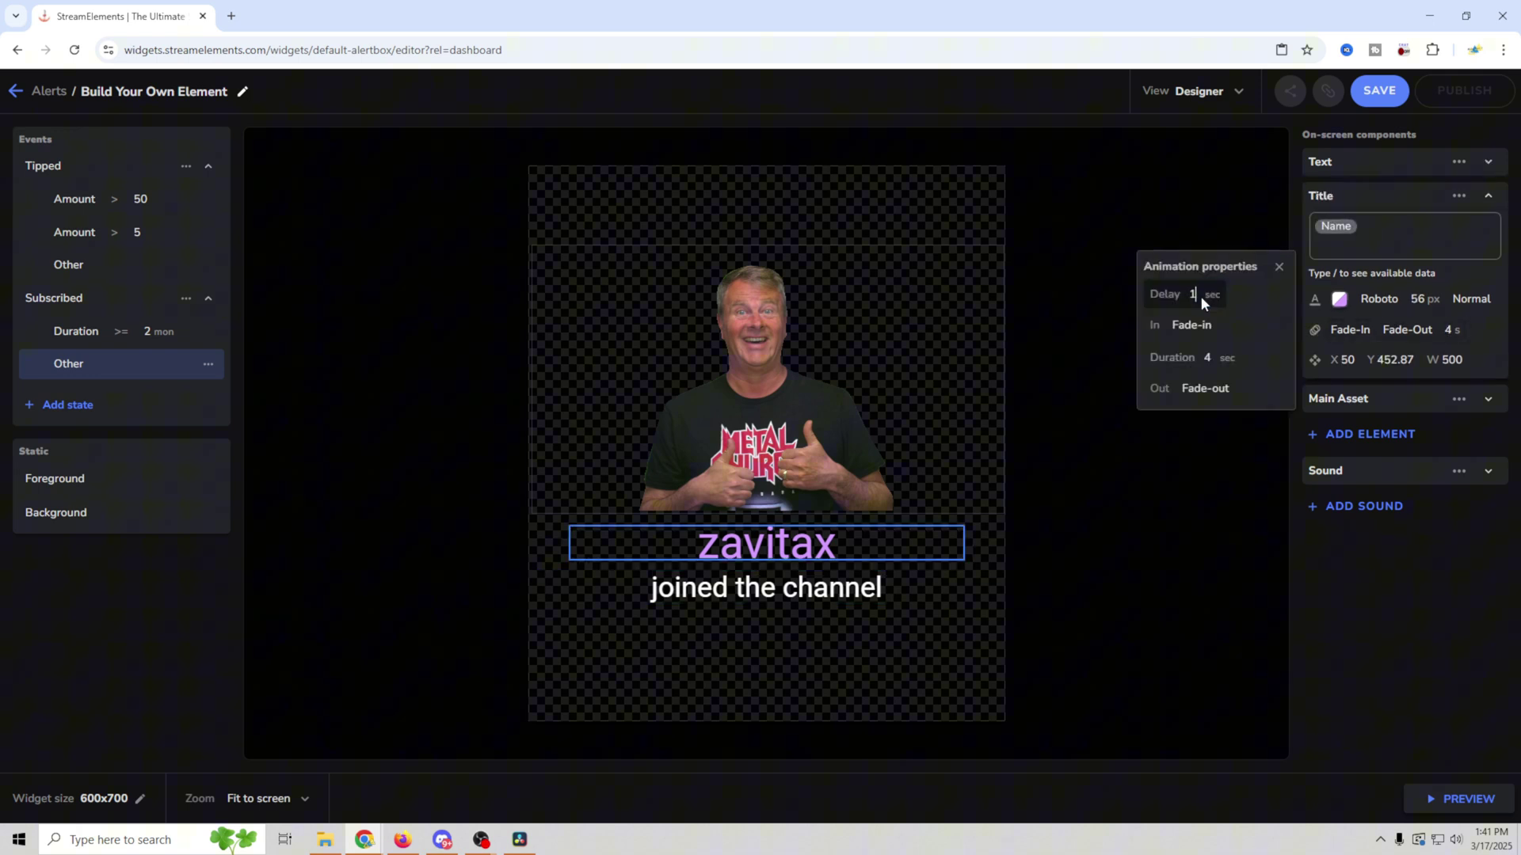
{"action": "type", "text": "0"}
{"action": "left_click", "coordinate": [1209, 361]}
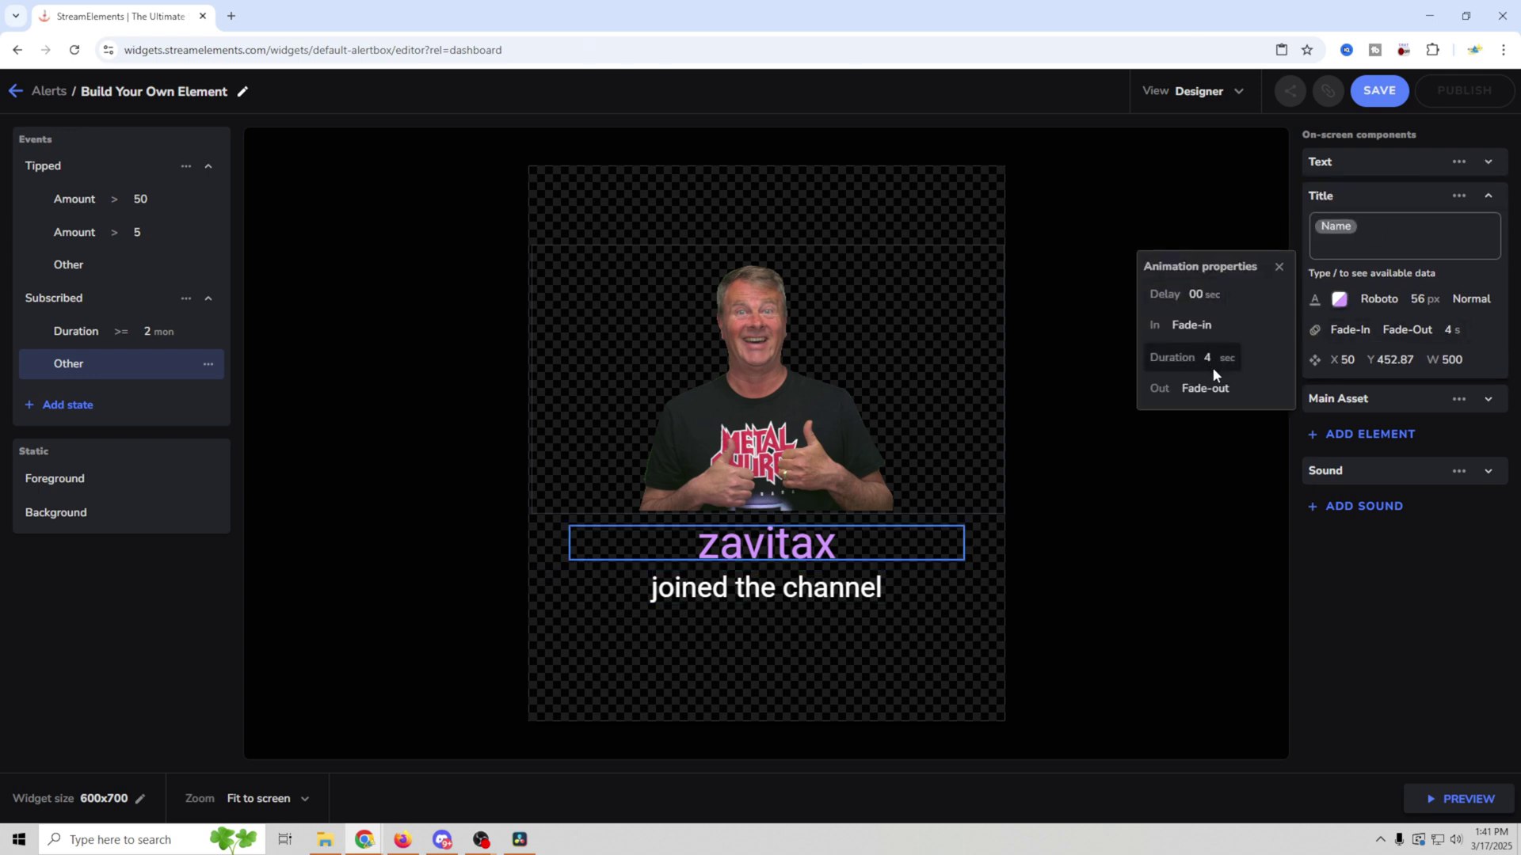
{"action": "left_click", "coordinate": [1418, 697]}
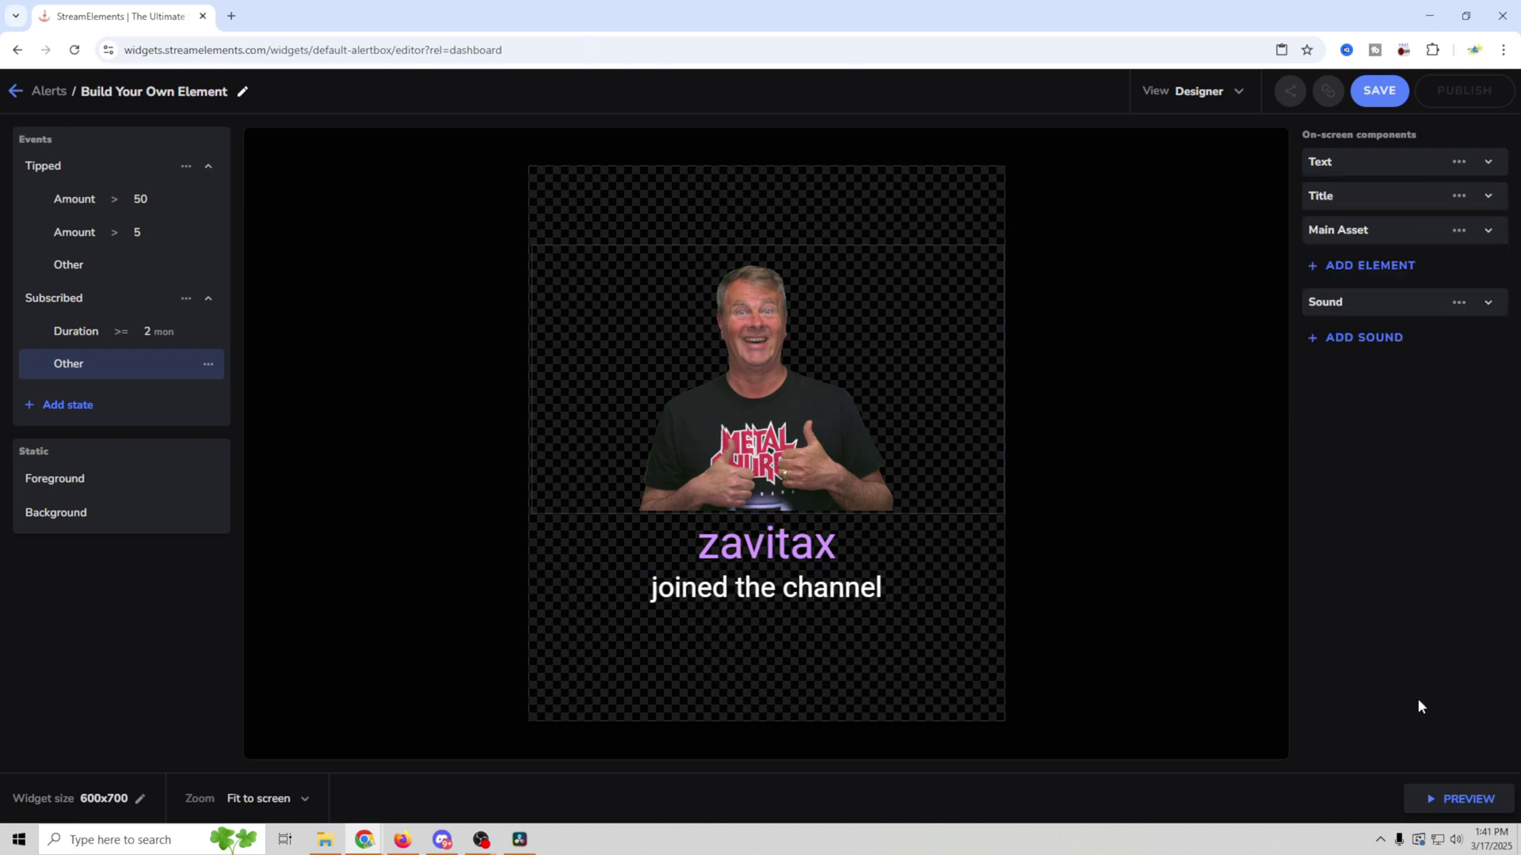
{"action": "left_click", "coordinate": [1456, 795]}
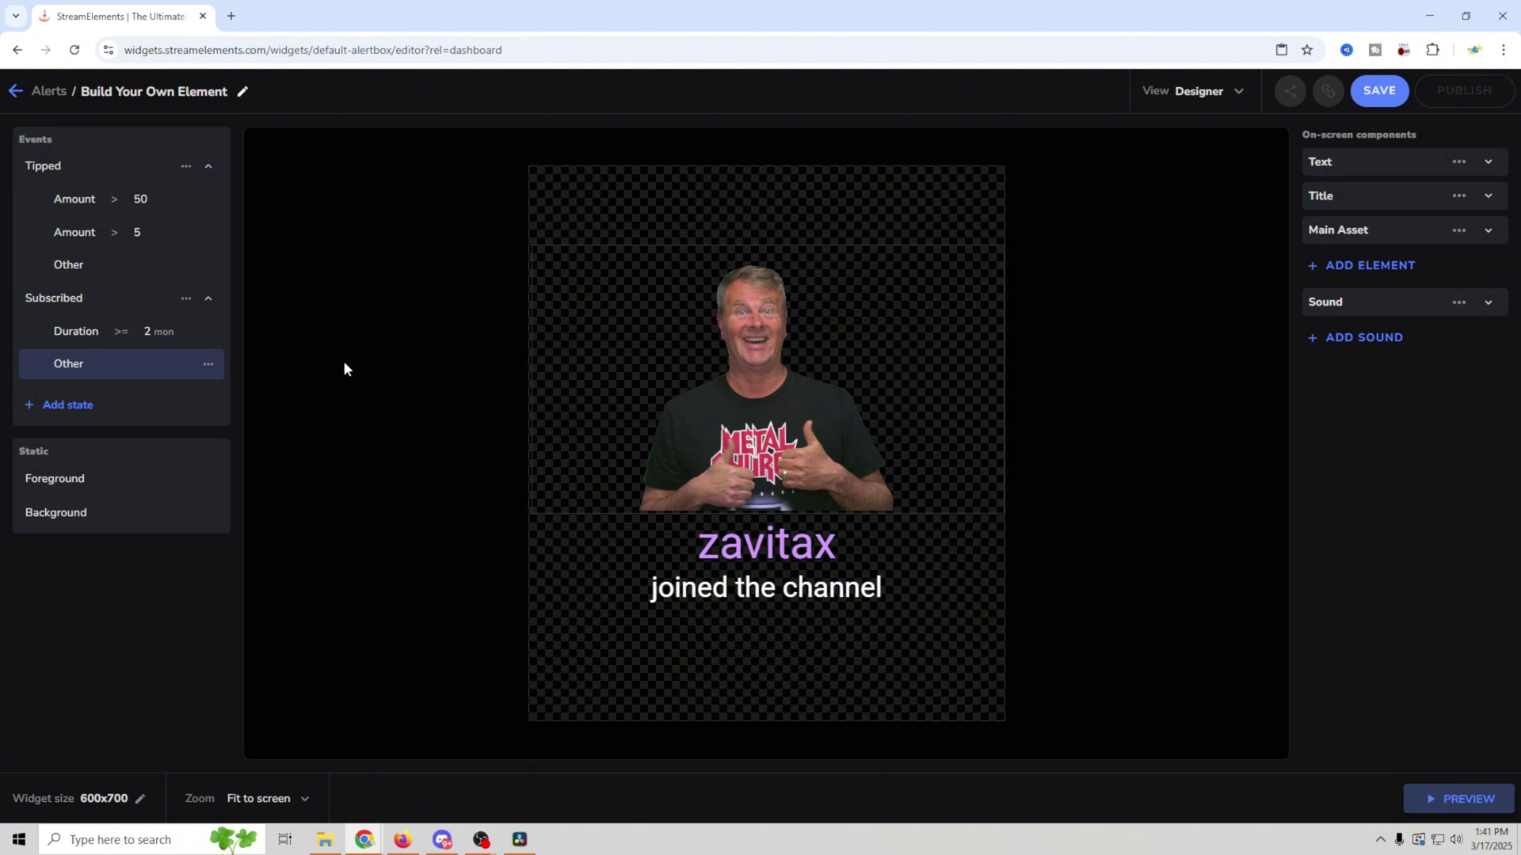
{"action": "left_click", "coordinate": [47, 412]}
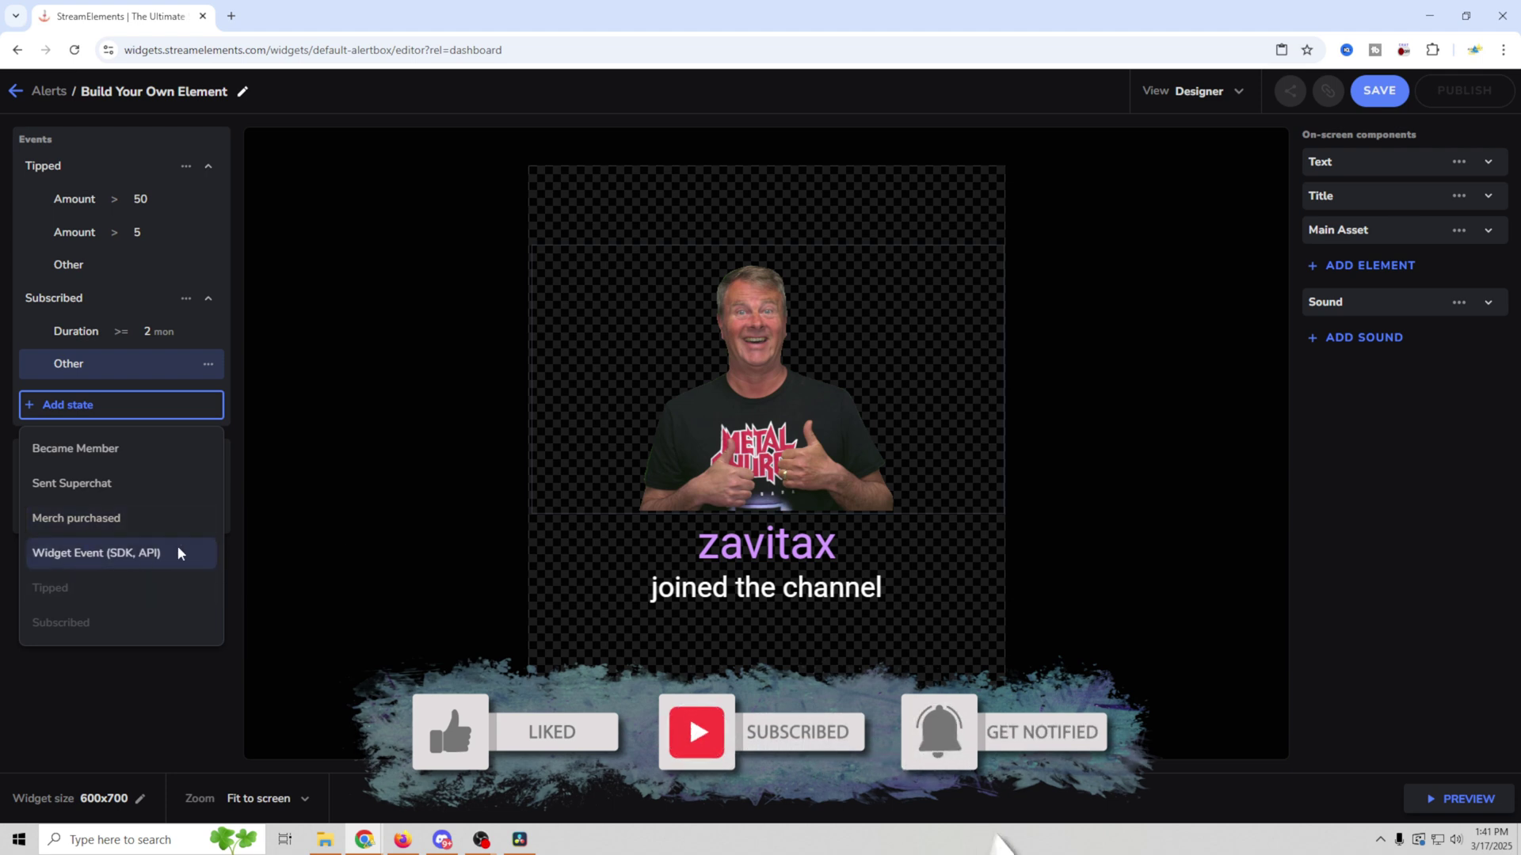
{"action": "left_click", "coordinate": [384, 523]}
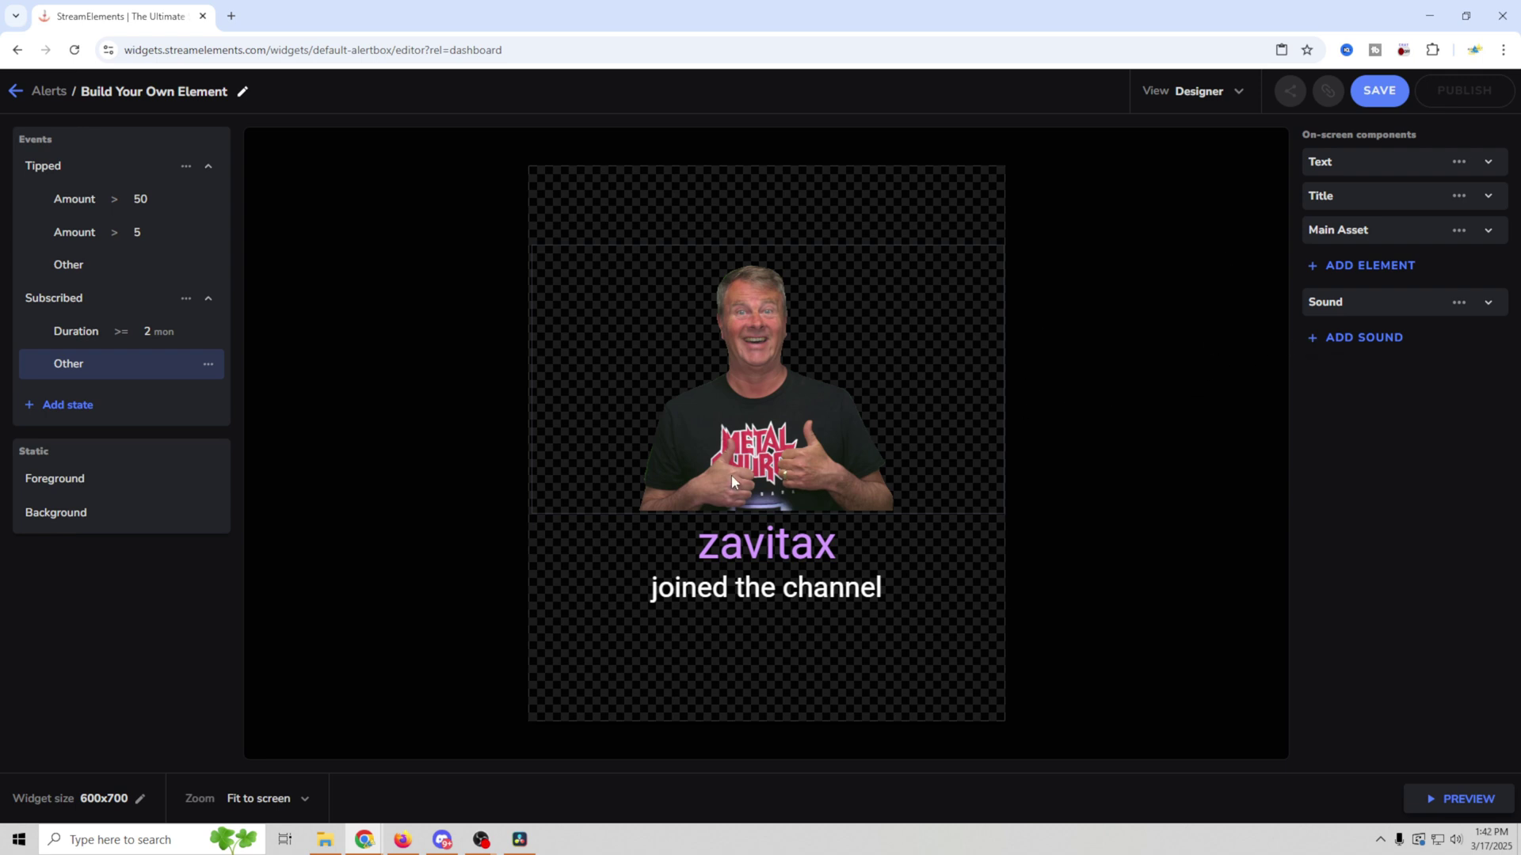
Add a text-to-speech sound reading the Message to Tipped Other, then switch it off
{"action": "left_click", "coordinate": [1359, 344]}
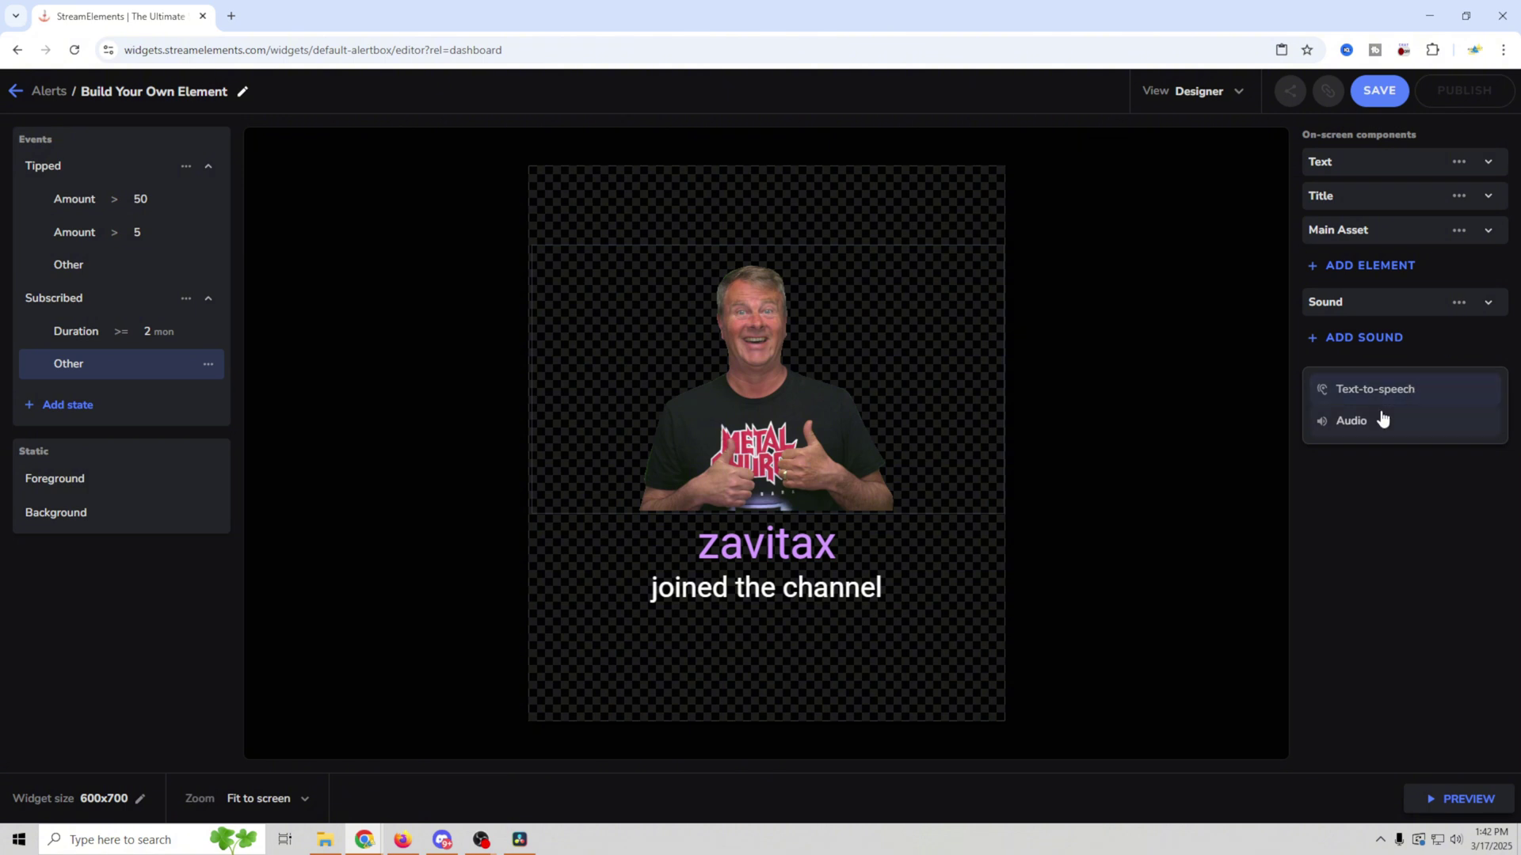
{"action": "left_click", "coordinate": [1199, 375]}
{"action": "left_click", "coordinate": [71, 269]}
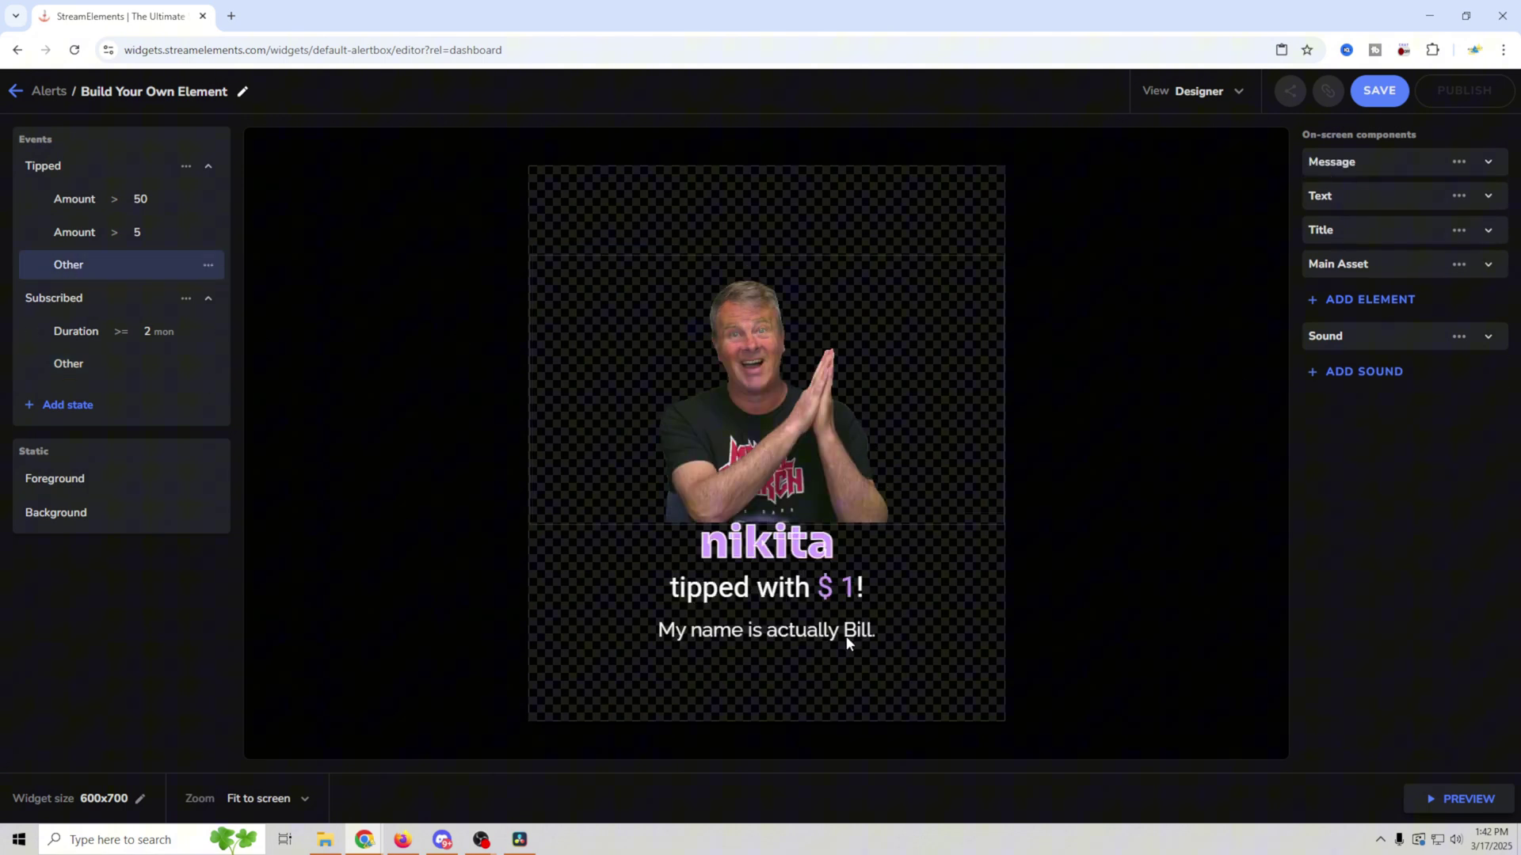
{"action": "left_click", "coordinate": [1353, 379]}
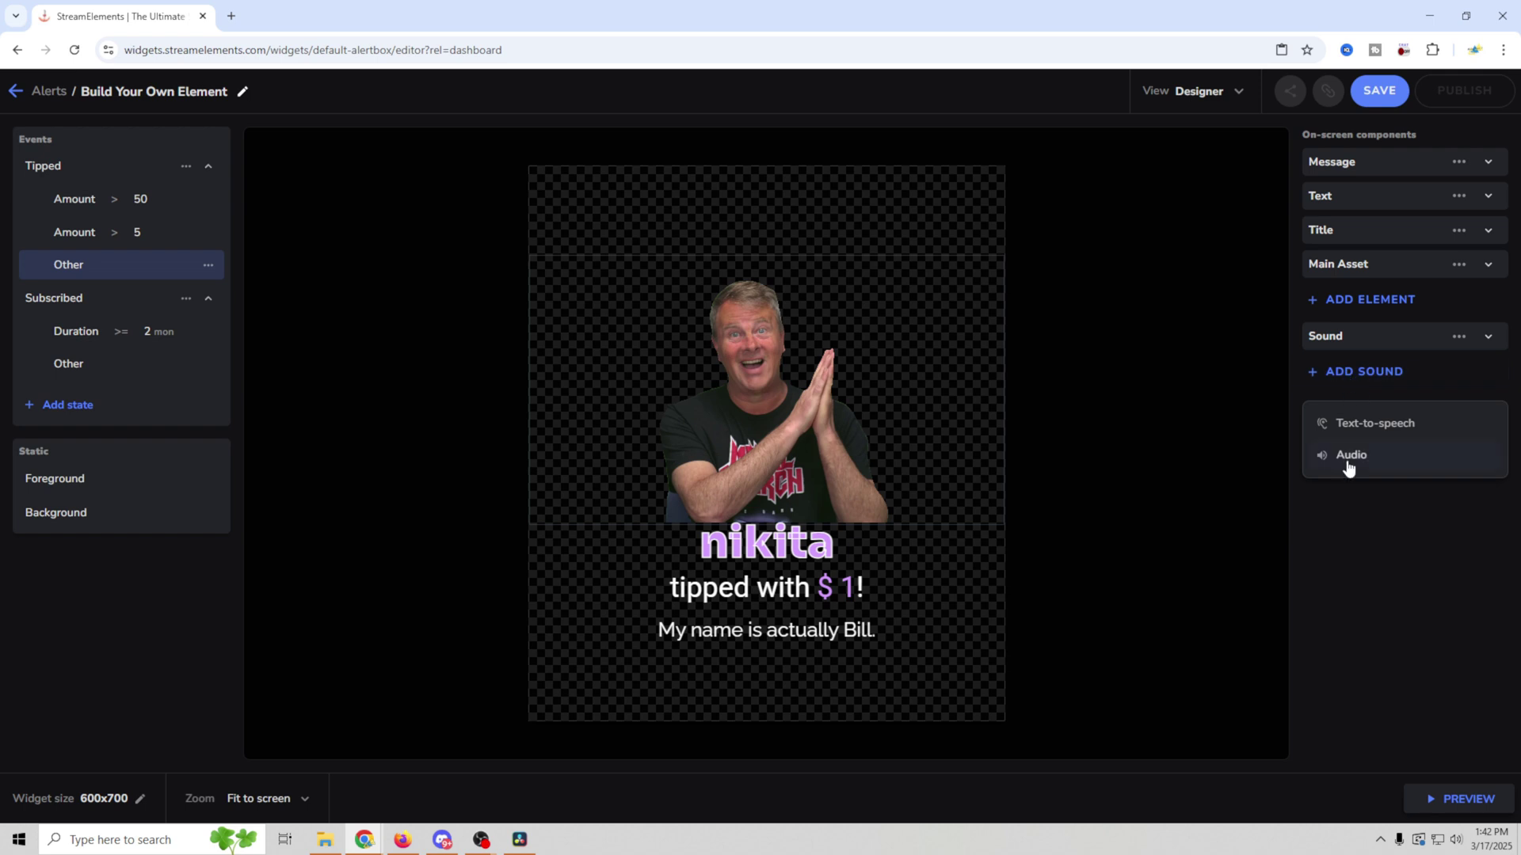
{"action": "left_click", "coordinate": [1358, 438]}
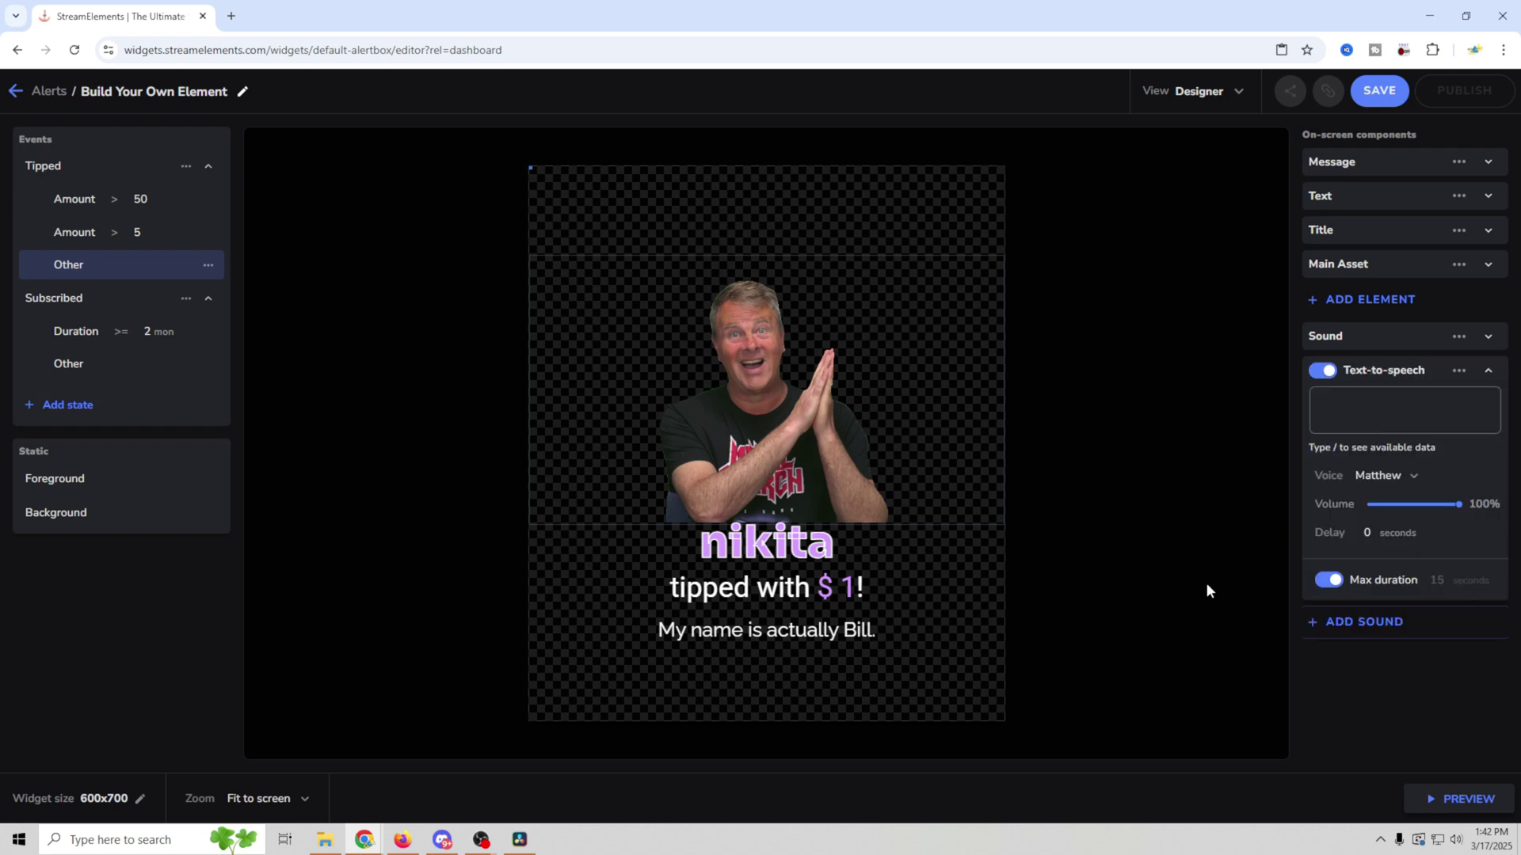
{"action": "left_click", "coordinate": [1391, 417]}
{"action": "type", "text": "/"}
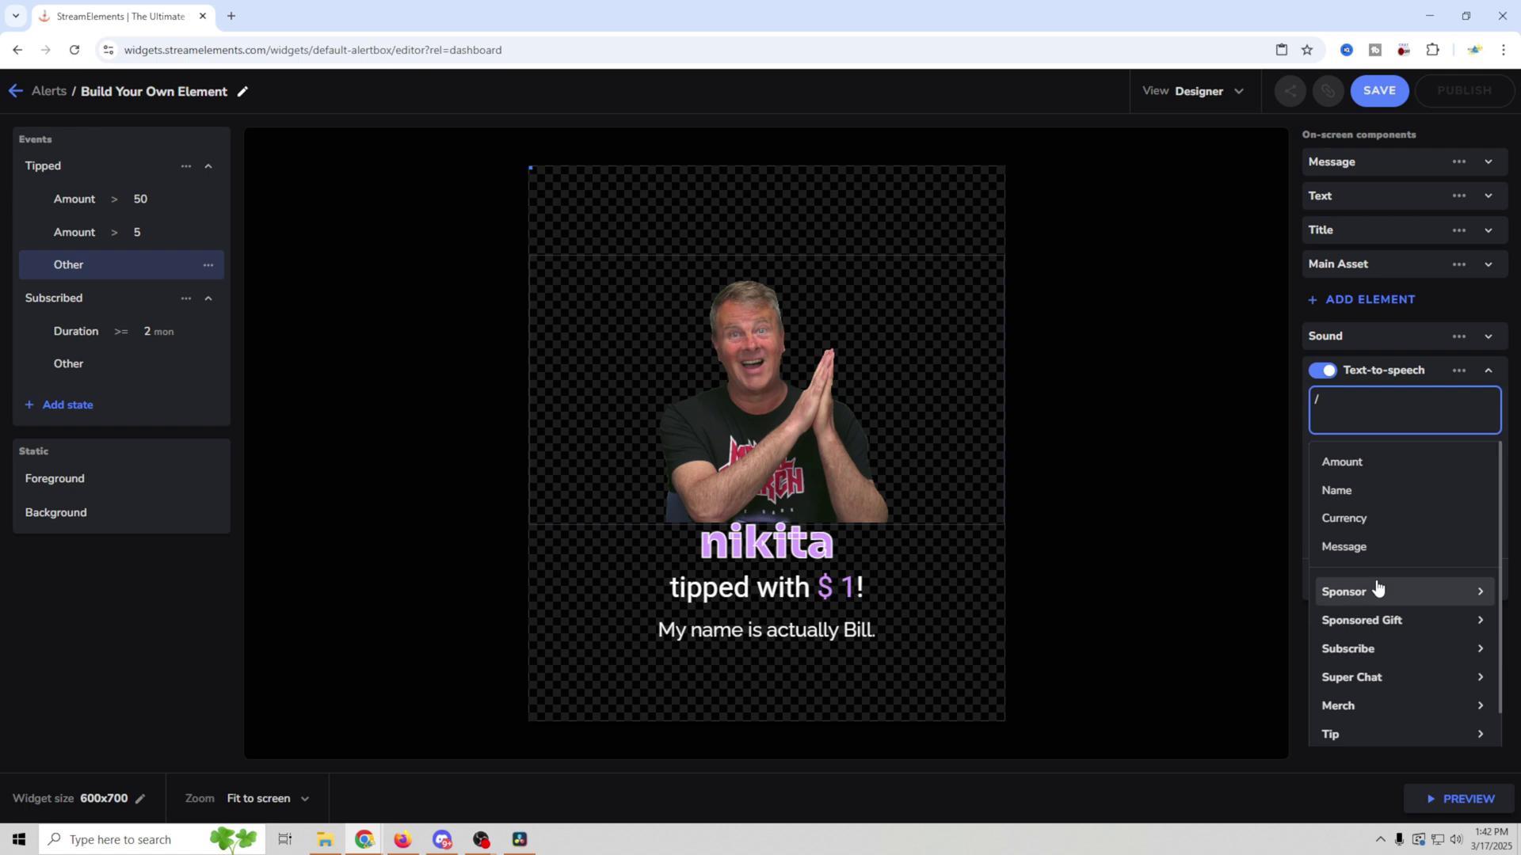
{"action": "left_click", "coordinate": [1343, 546]}
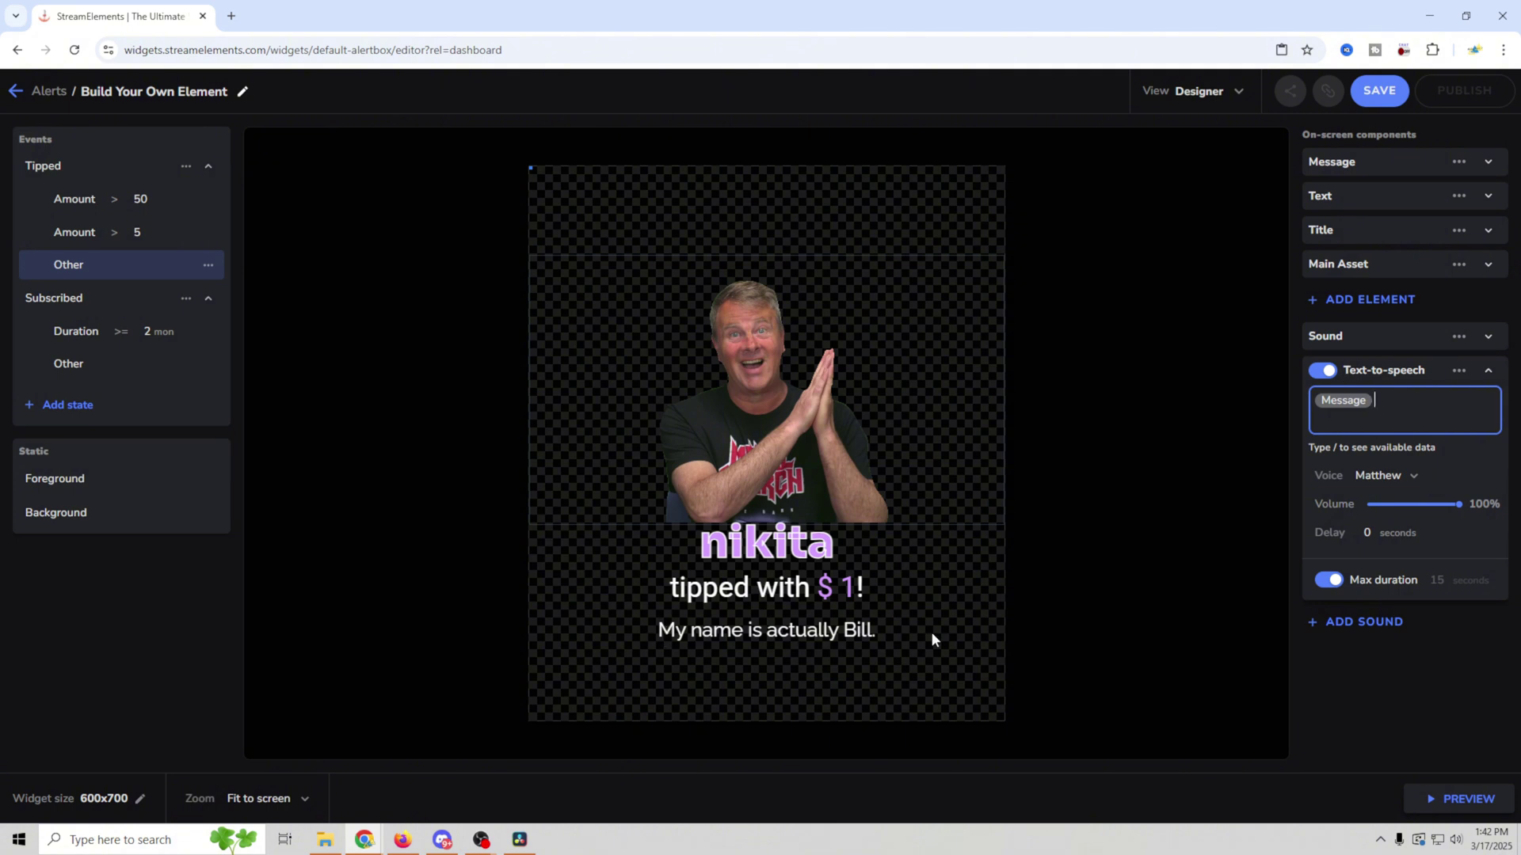
{"action": "left_click", "coordinate": [1322, 370]}
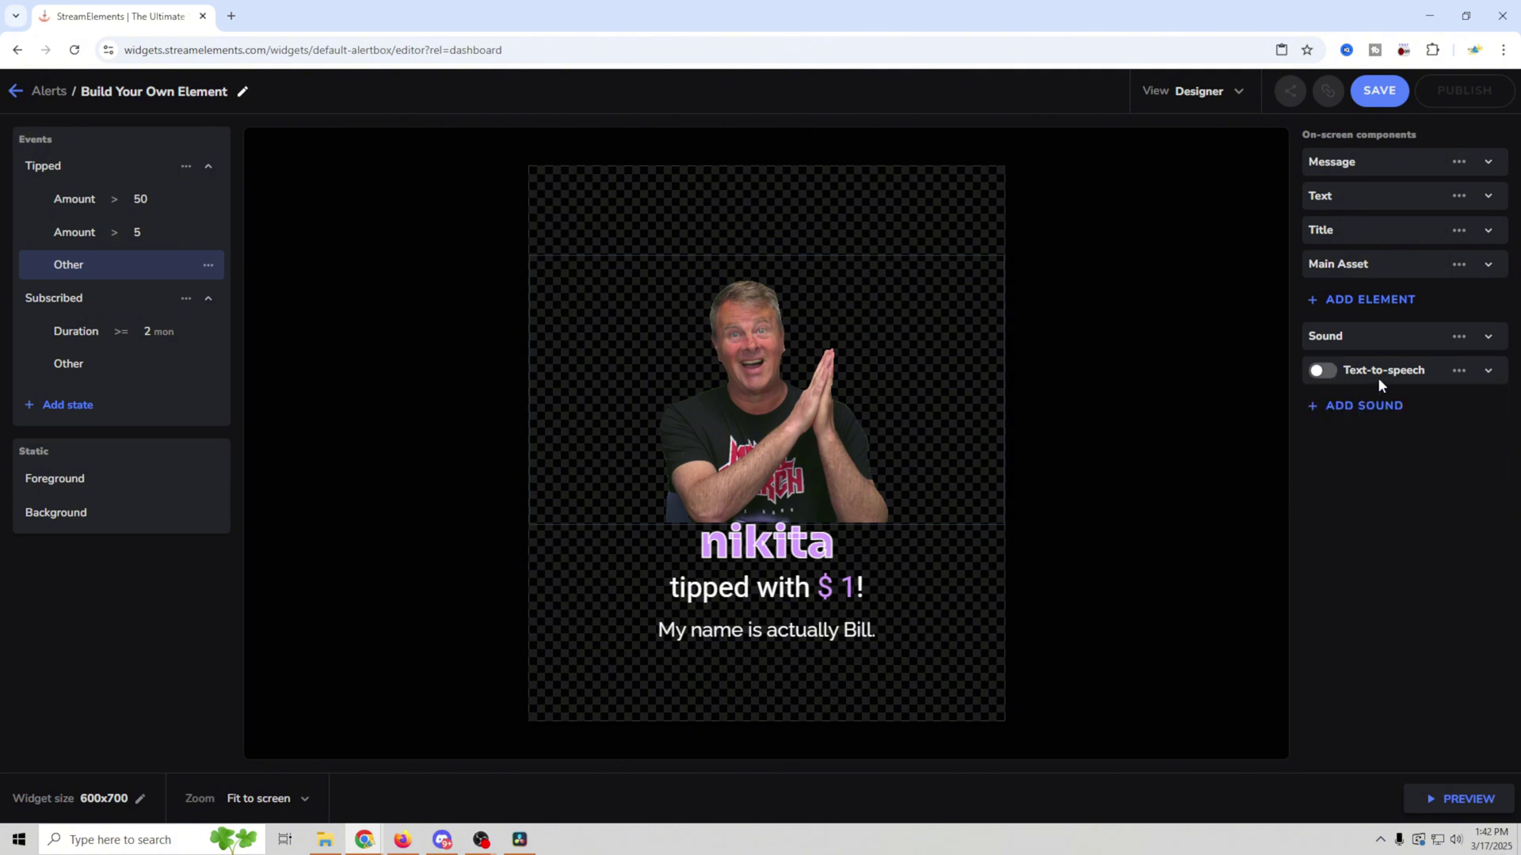
Delete the tip alert's text-to-speech sound
{"action": "left_click", "coordinate": [1489, 371]}
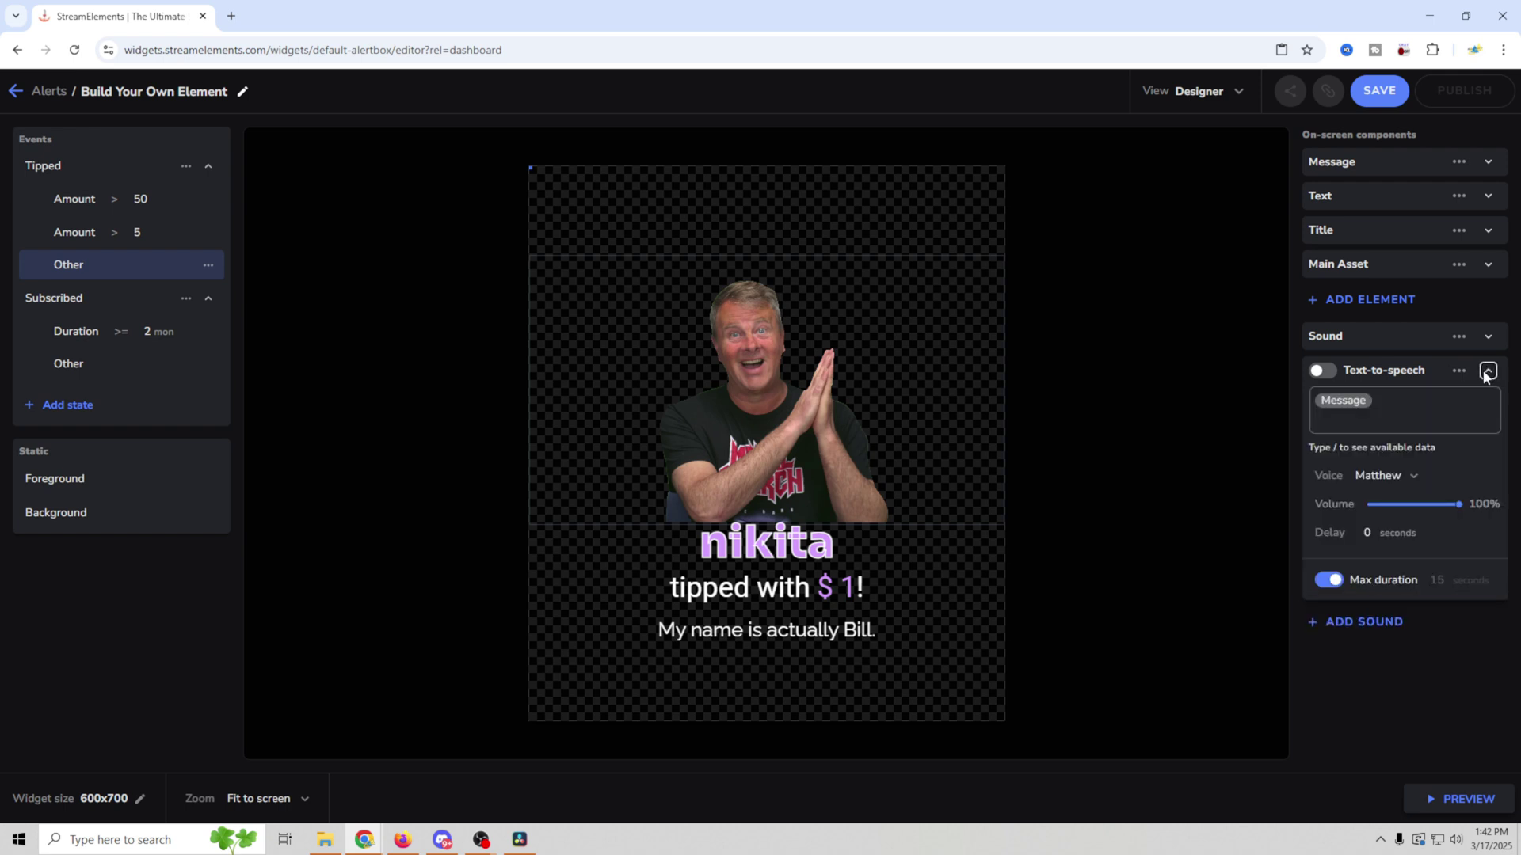
{"action": "left_click", "coordinate": [1460, 374]}
{"action": "left_click", "coordinate": [1446, 440]}
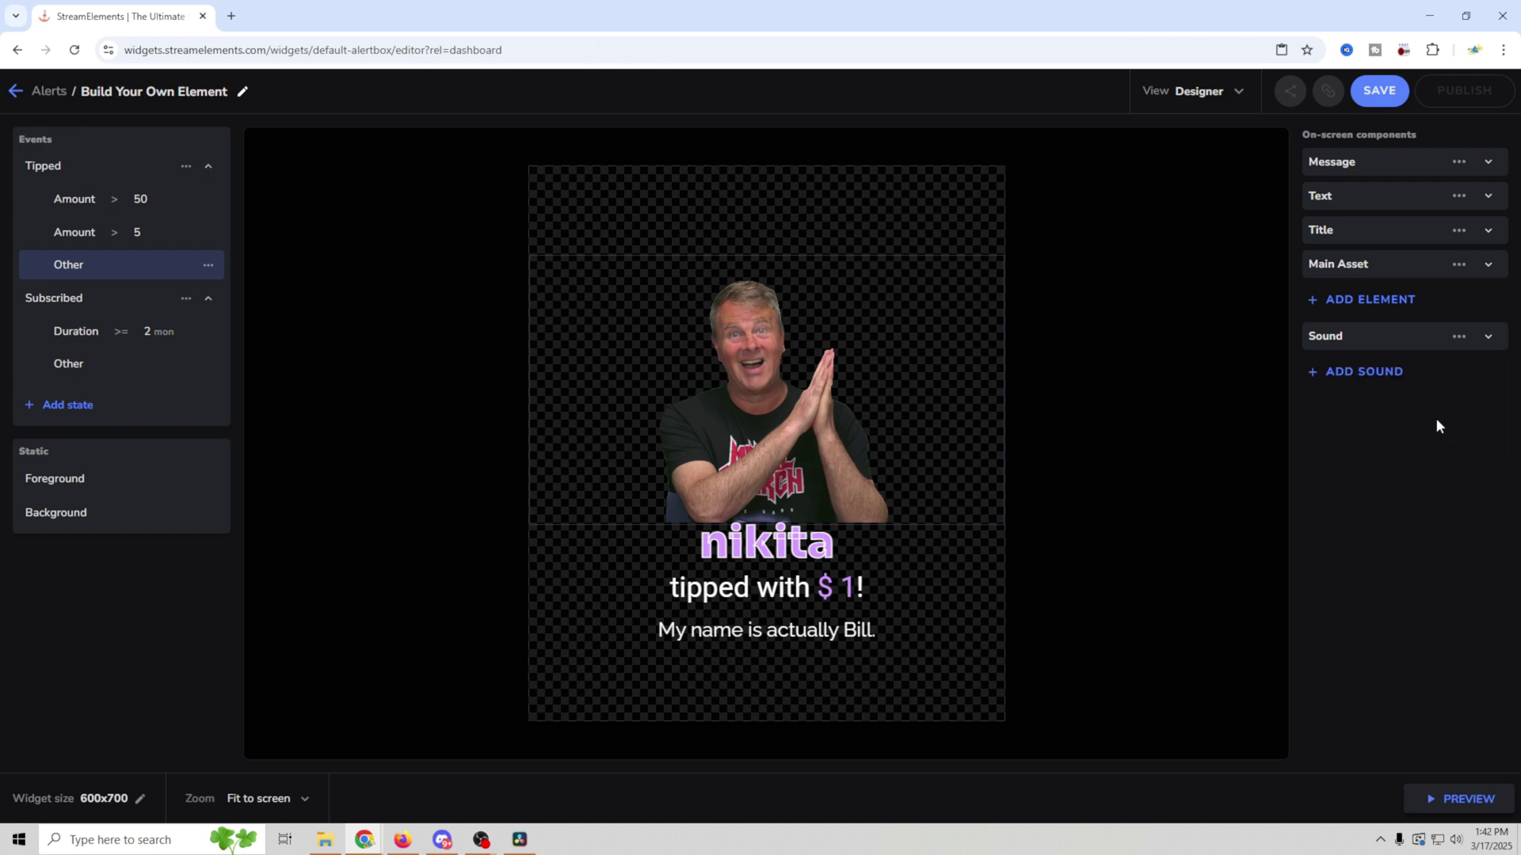
Add an audio sound and choose Spacy 1 from the sound library
{"action": "left_click", "coordinate": [1357, 374]}
{"action": "left_click", "coordinate": [1341, 453]}
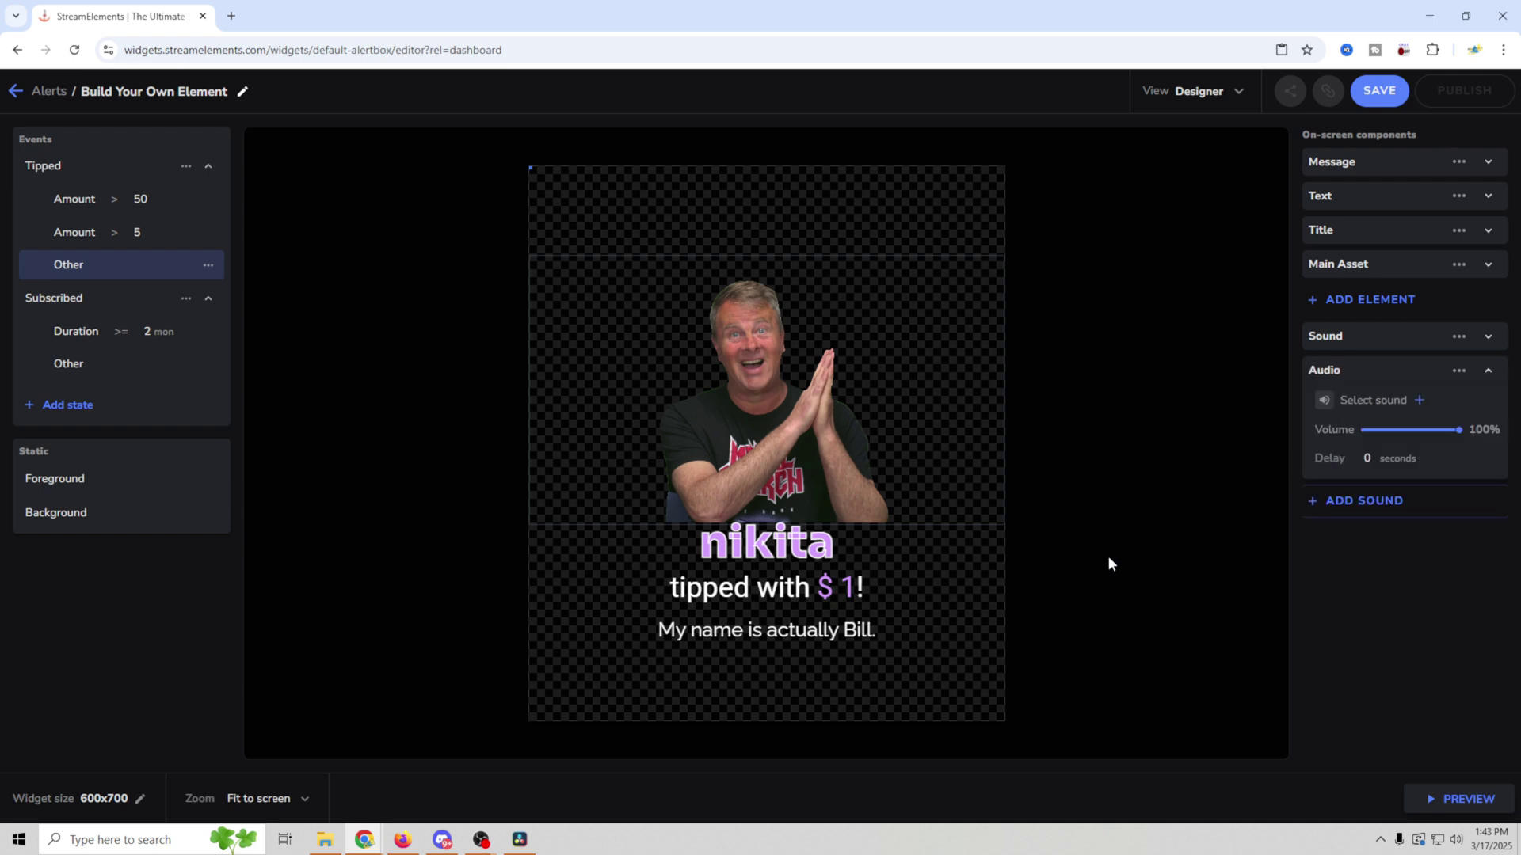
{"action": "left_click", "coordinate": [1391, 401]}
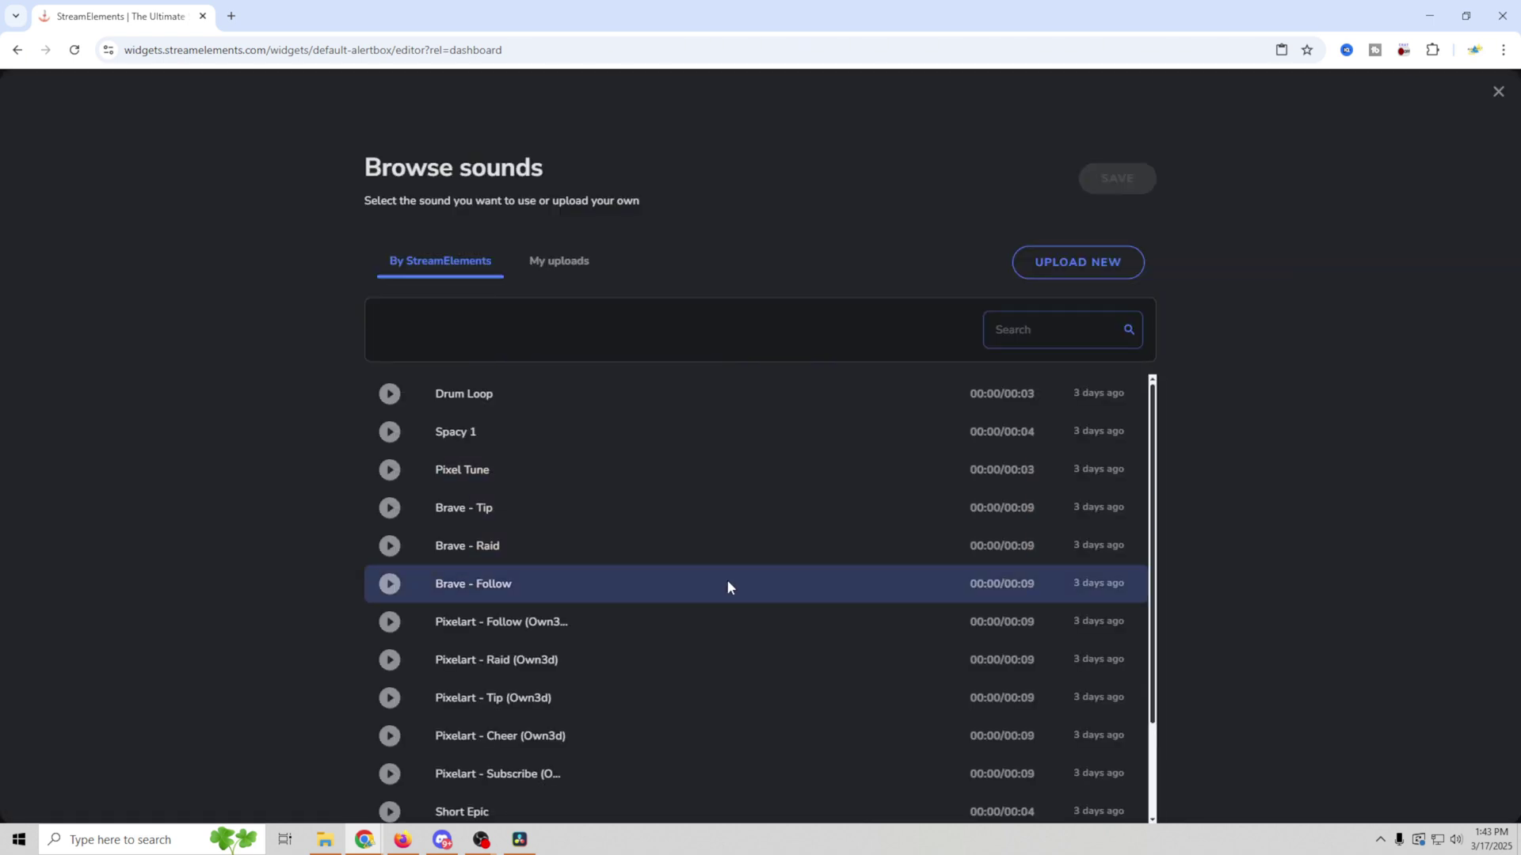
{"action": "scroll", "coordinate": [725, 618], "scroll_direction": "down", "scroll_amount": 1}
{"action": "scroll", "coordinate": [711, 608], "scroll_direction": "up", "scroll_amount": 1}
{"action": "left_click", "coordinate": [390, 433]}
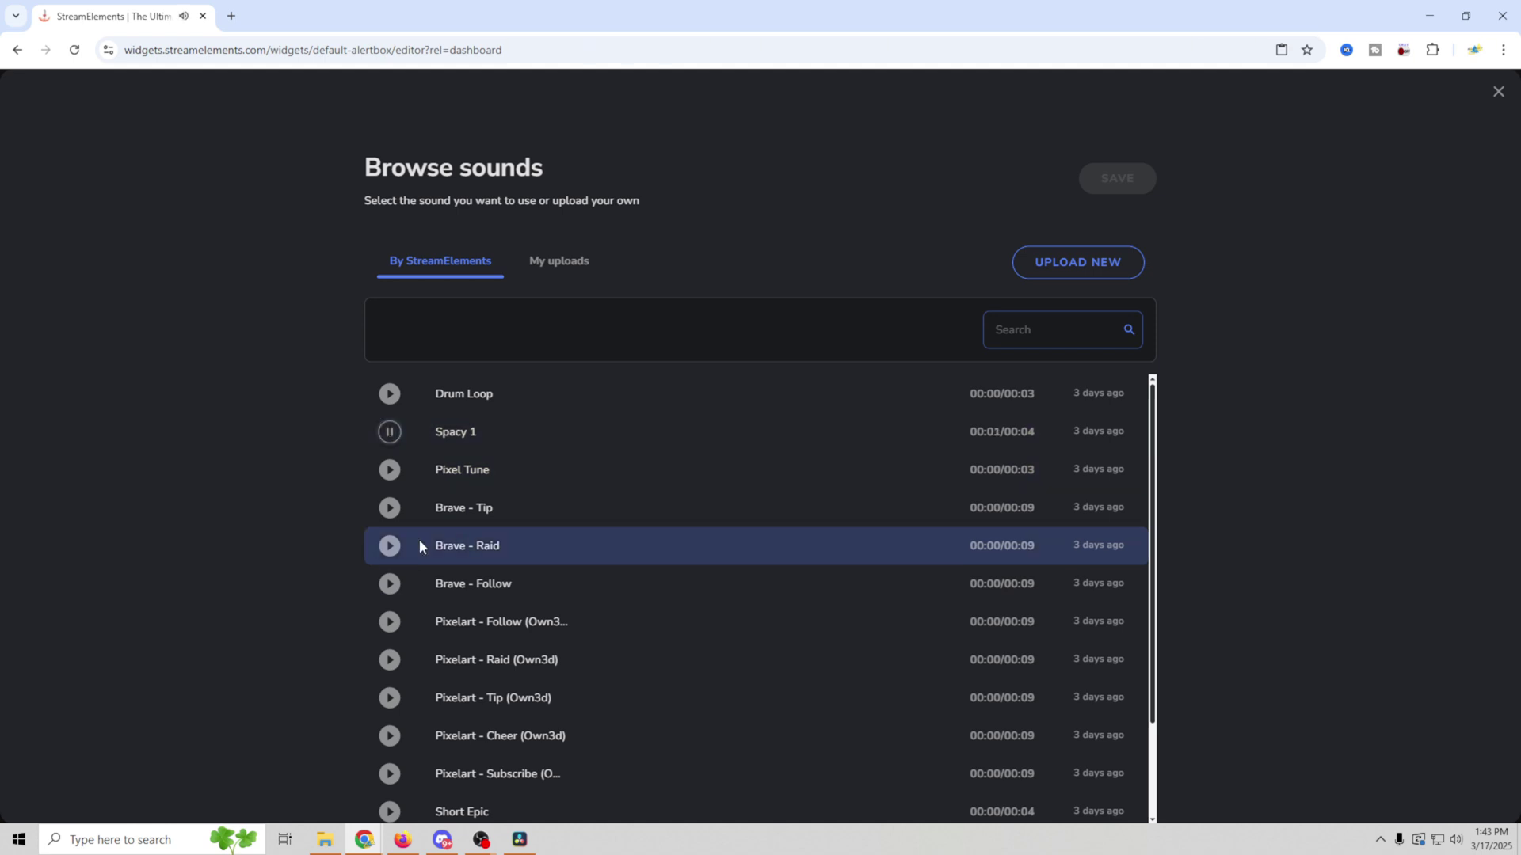
{"action": "left_click", "coordinate": [417, 428]}
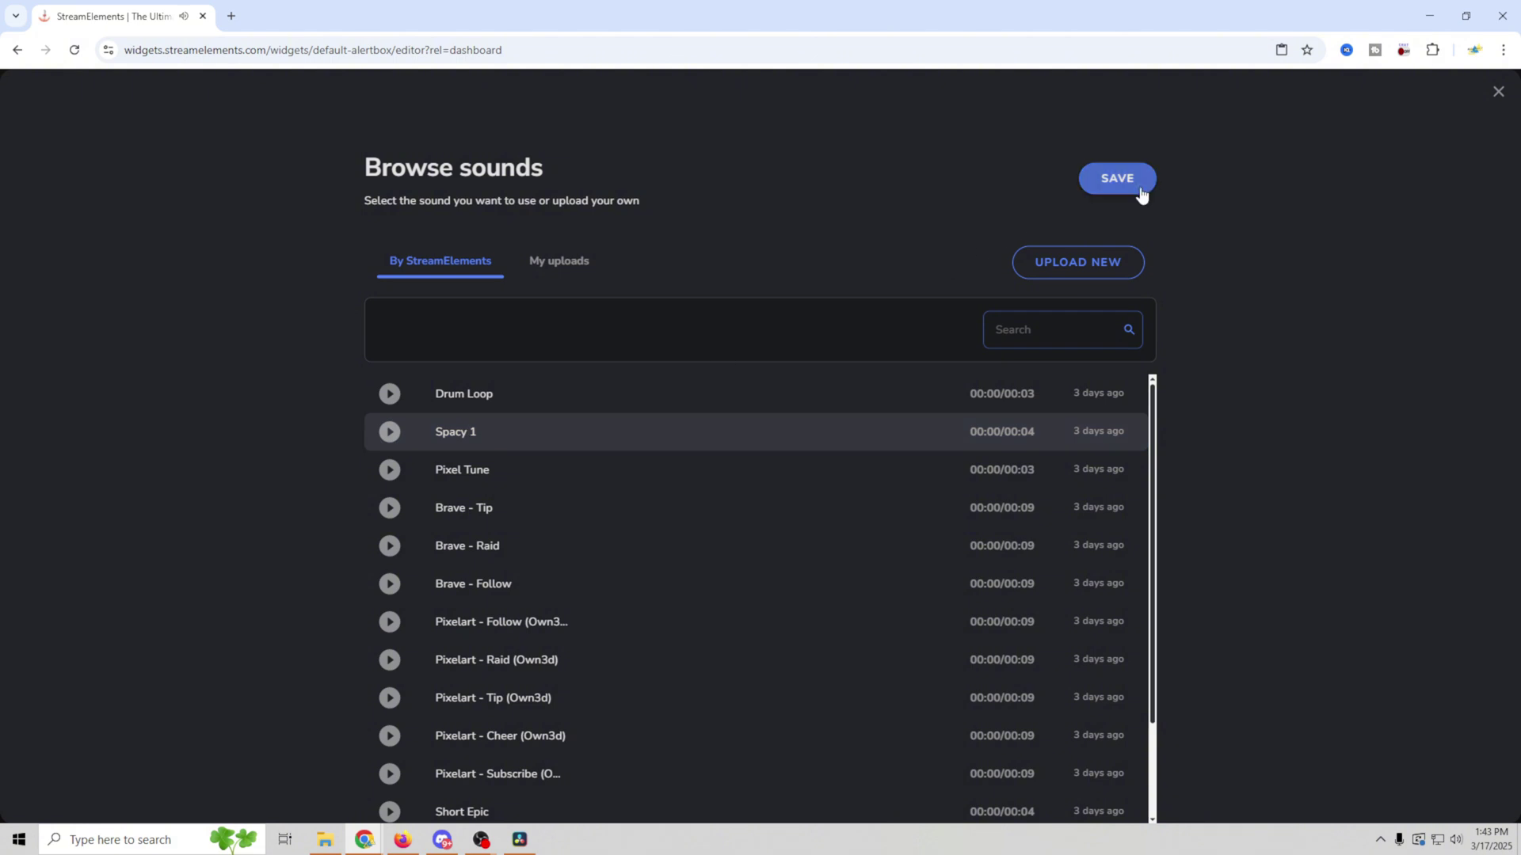
{"action": "left_click", "coordinate": [1117, 179]}
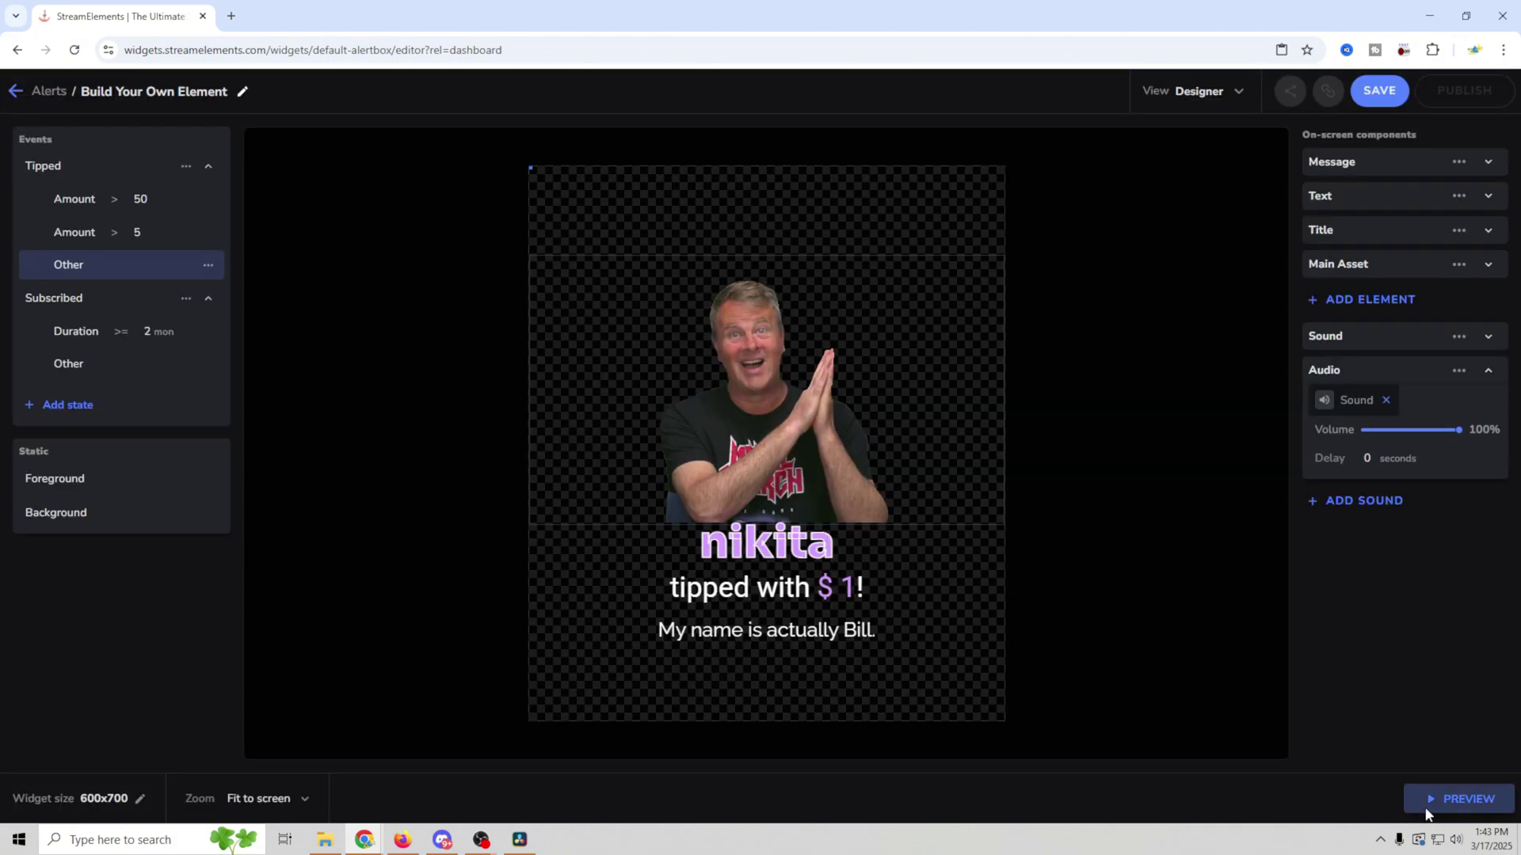
Preview the tip alert's new sound, then rename the alert widget to 'Custom' and save it
{"action": "left_click", "coordinate": [1452, 800]}
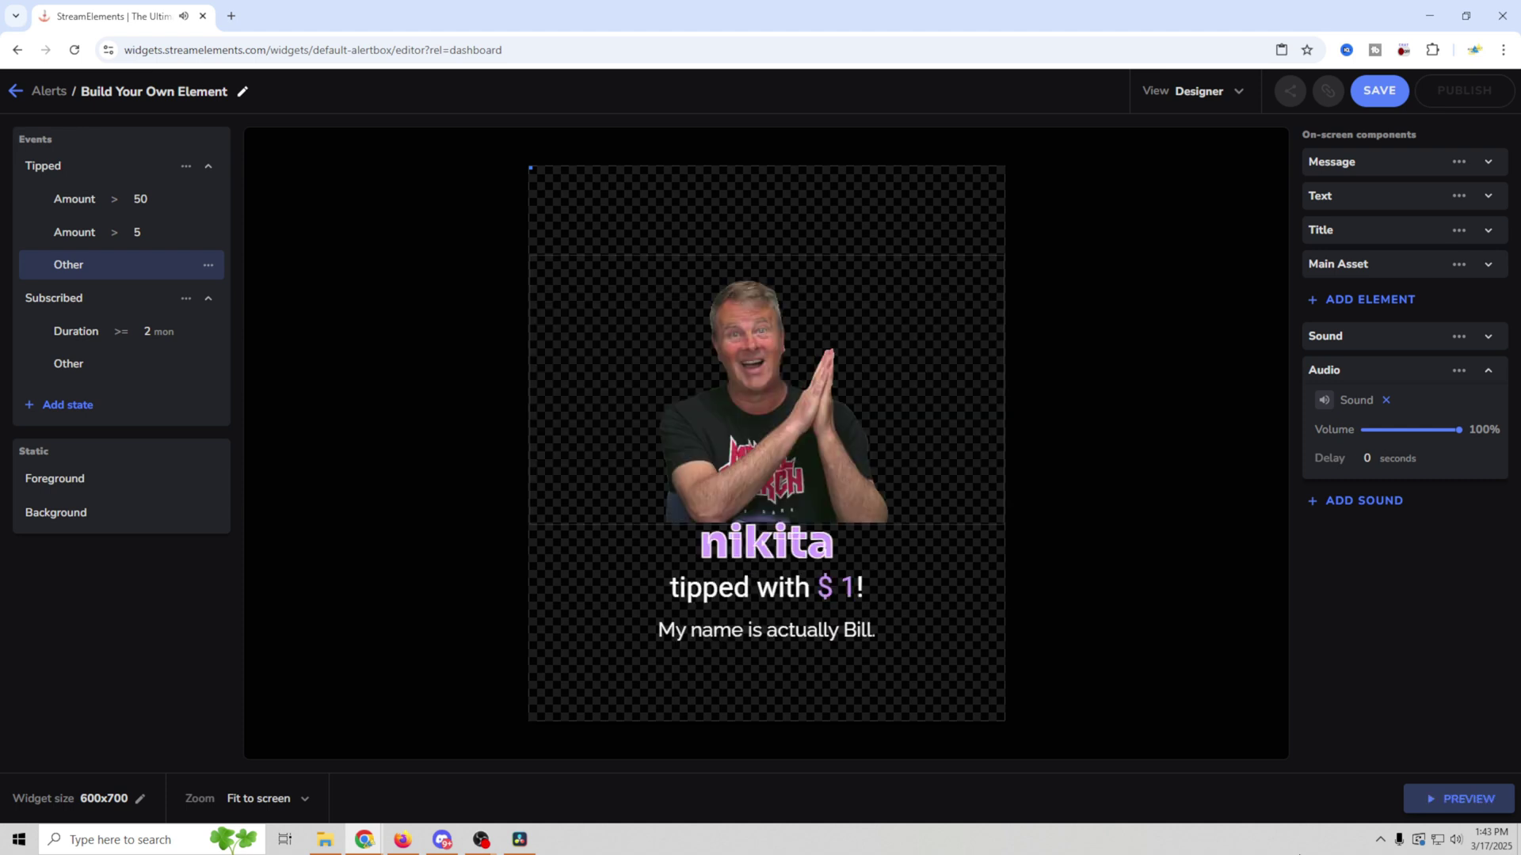
{"action": "left_click", "coordinate": [239, 93]}
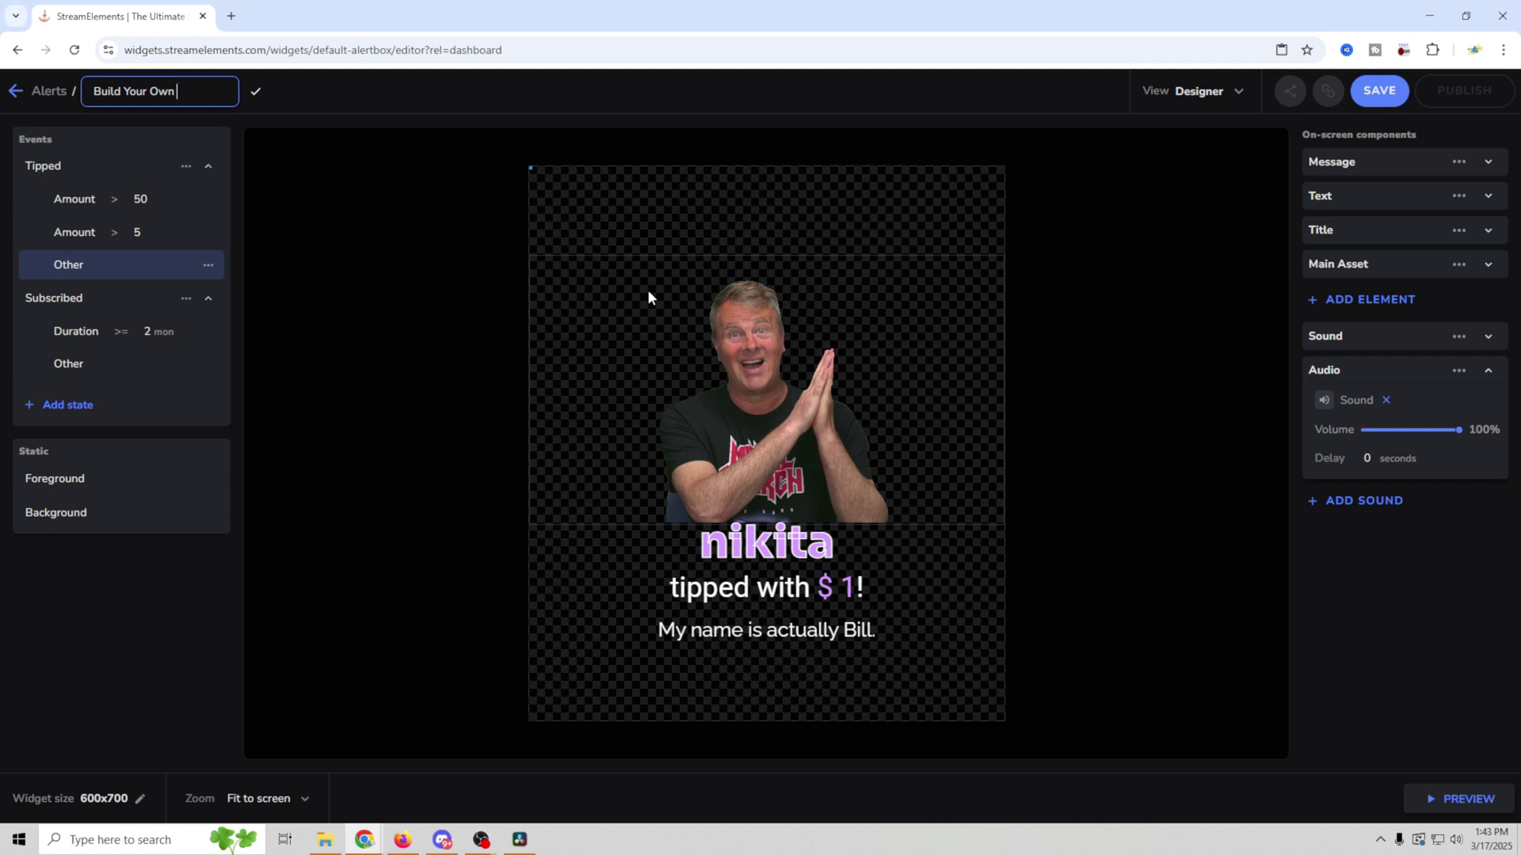
{"action": "type", "text": "Custom"}
{"action": "left_click", "coordinate": [1379, 90]}
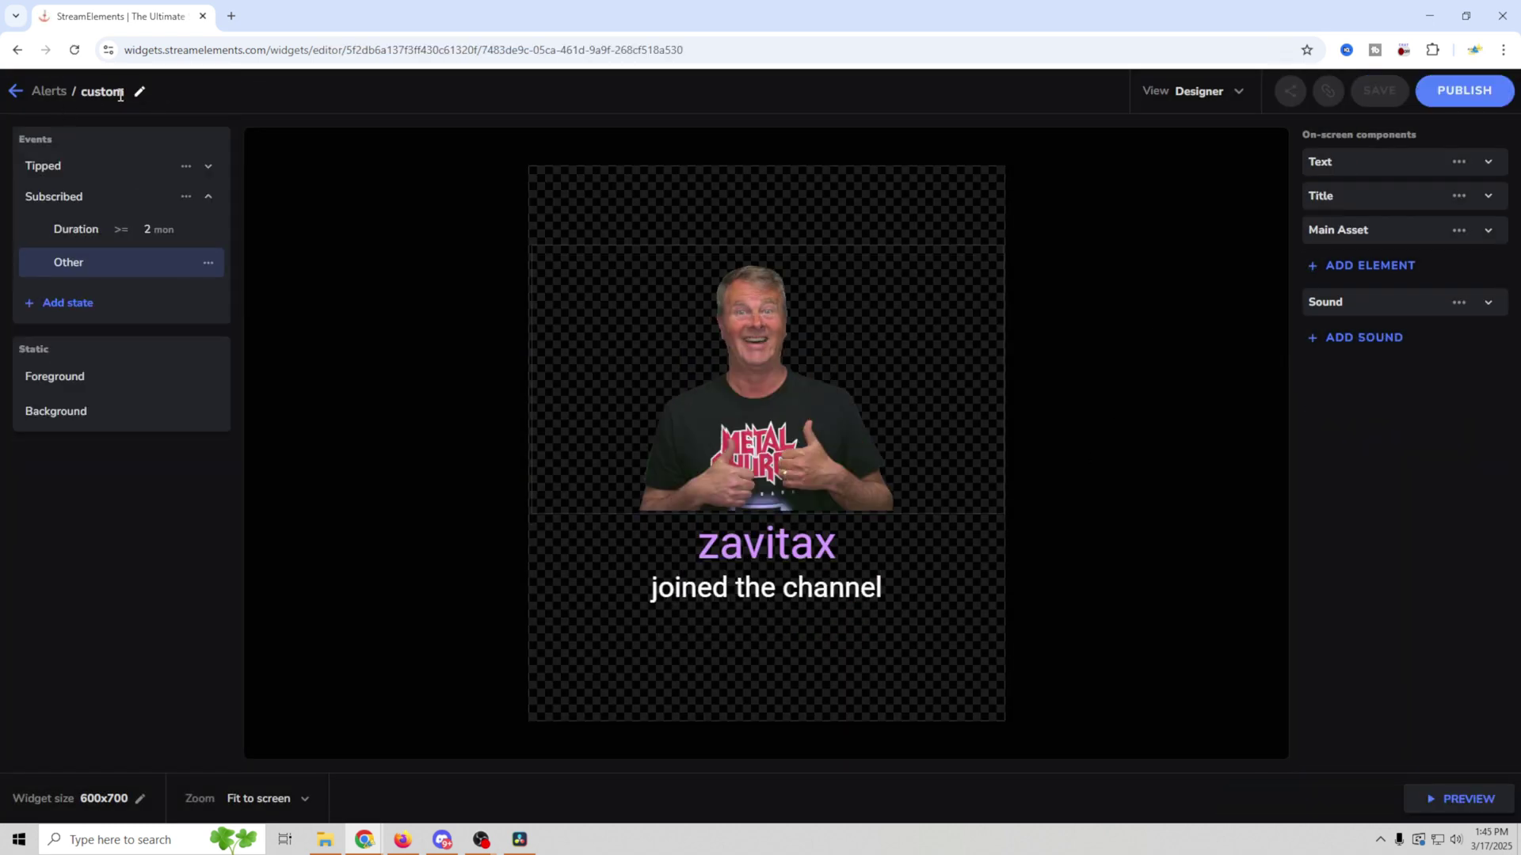
Publish the custom widget with OBS as the target app and copy its browser-source URL
{"action": "left_click", "coordinate": [1480, 95]}
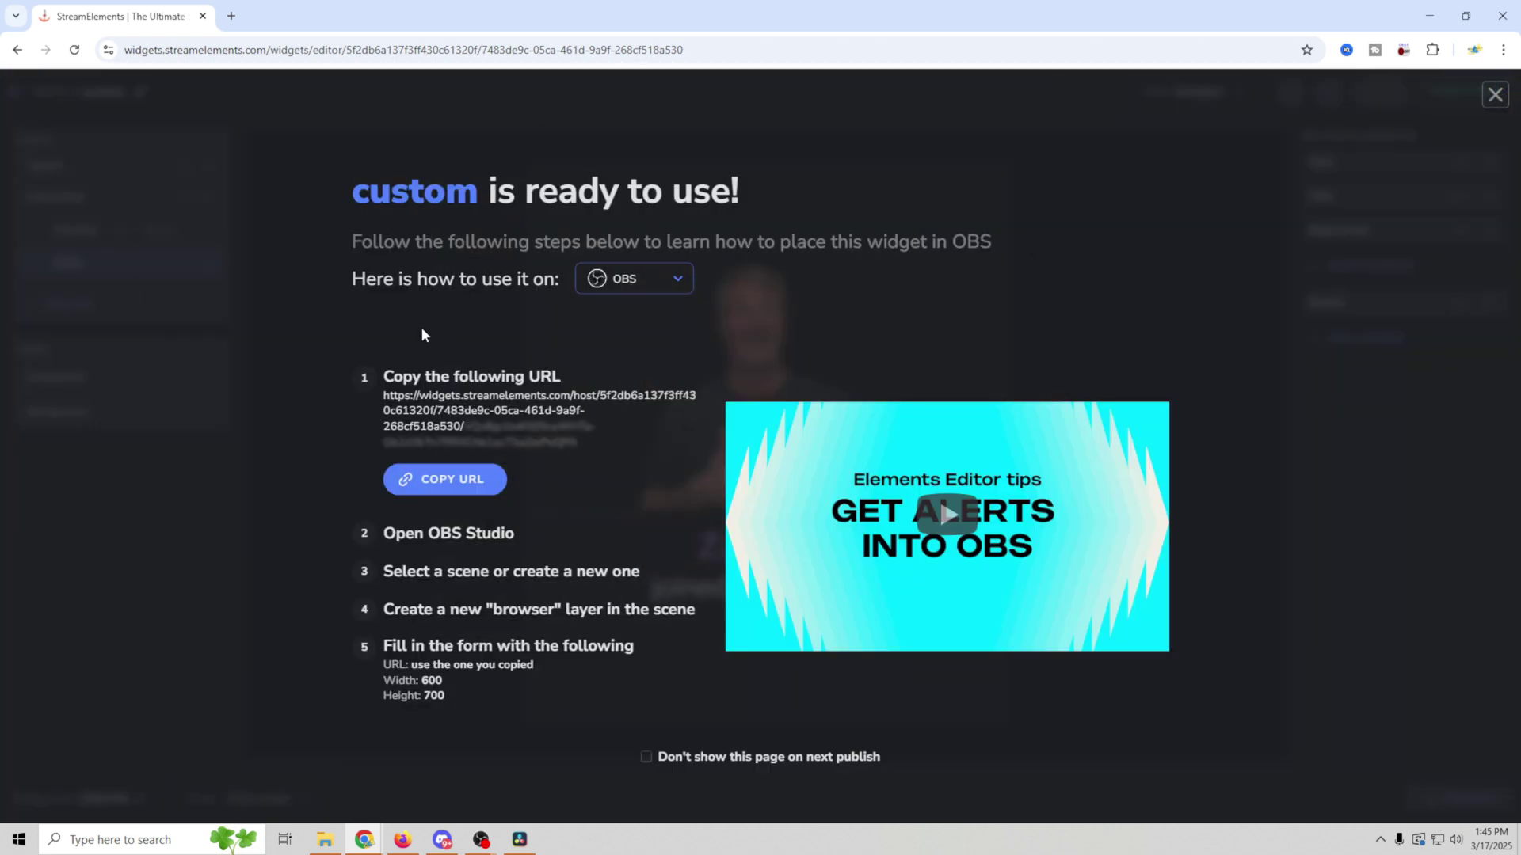
{"action": "left_click_drag", "start_coordinate": [470, 193], "coordinate": [313, 232]}
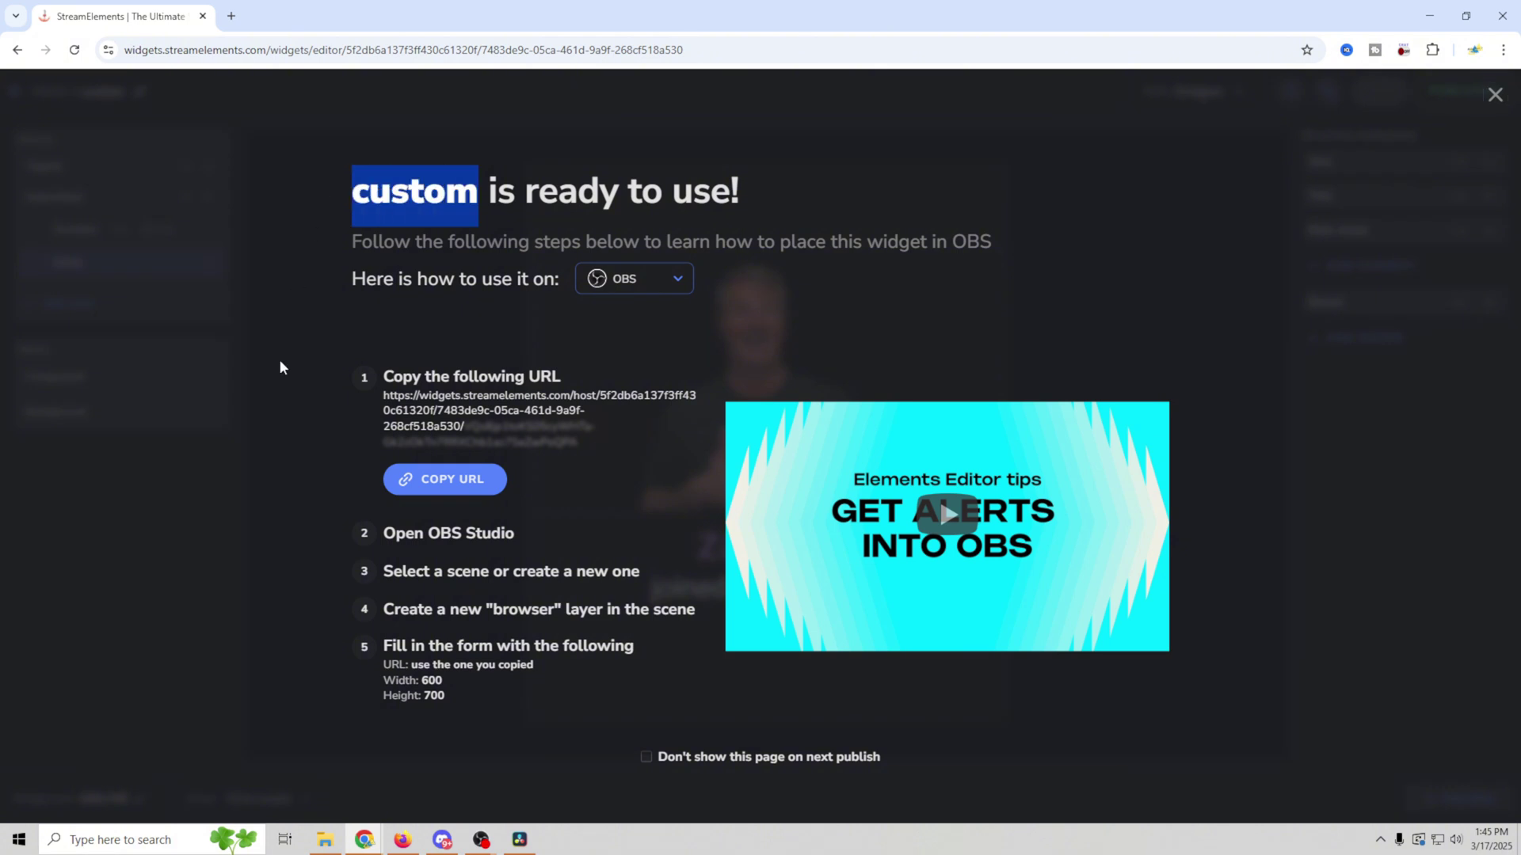
{"action": "left_click", "coordinate": [677, 279]}
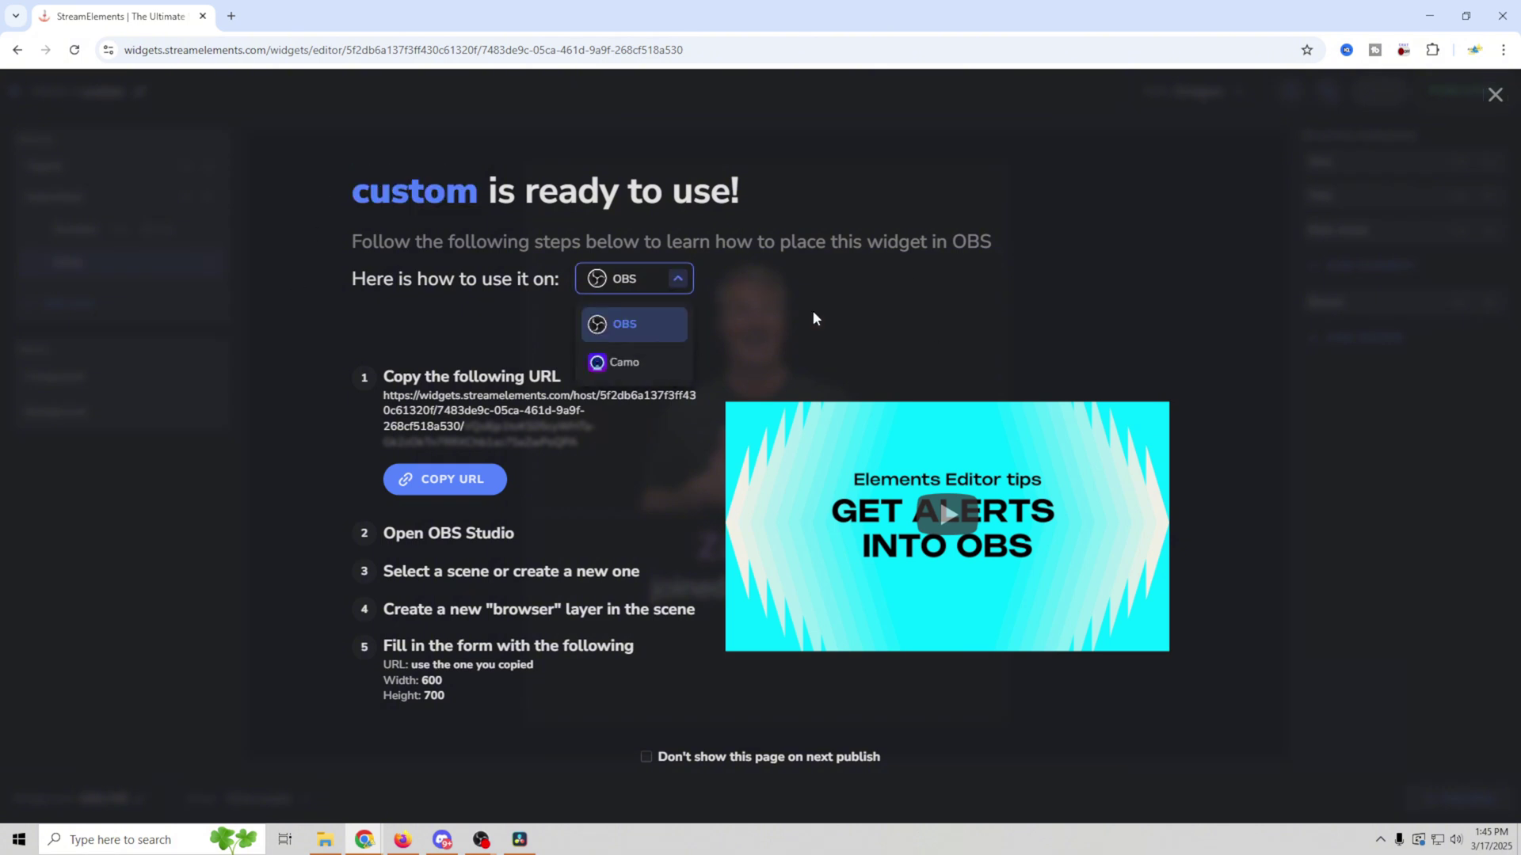
{"action": "left_click", "coordinate": [607, 316]}
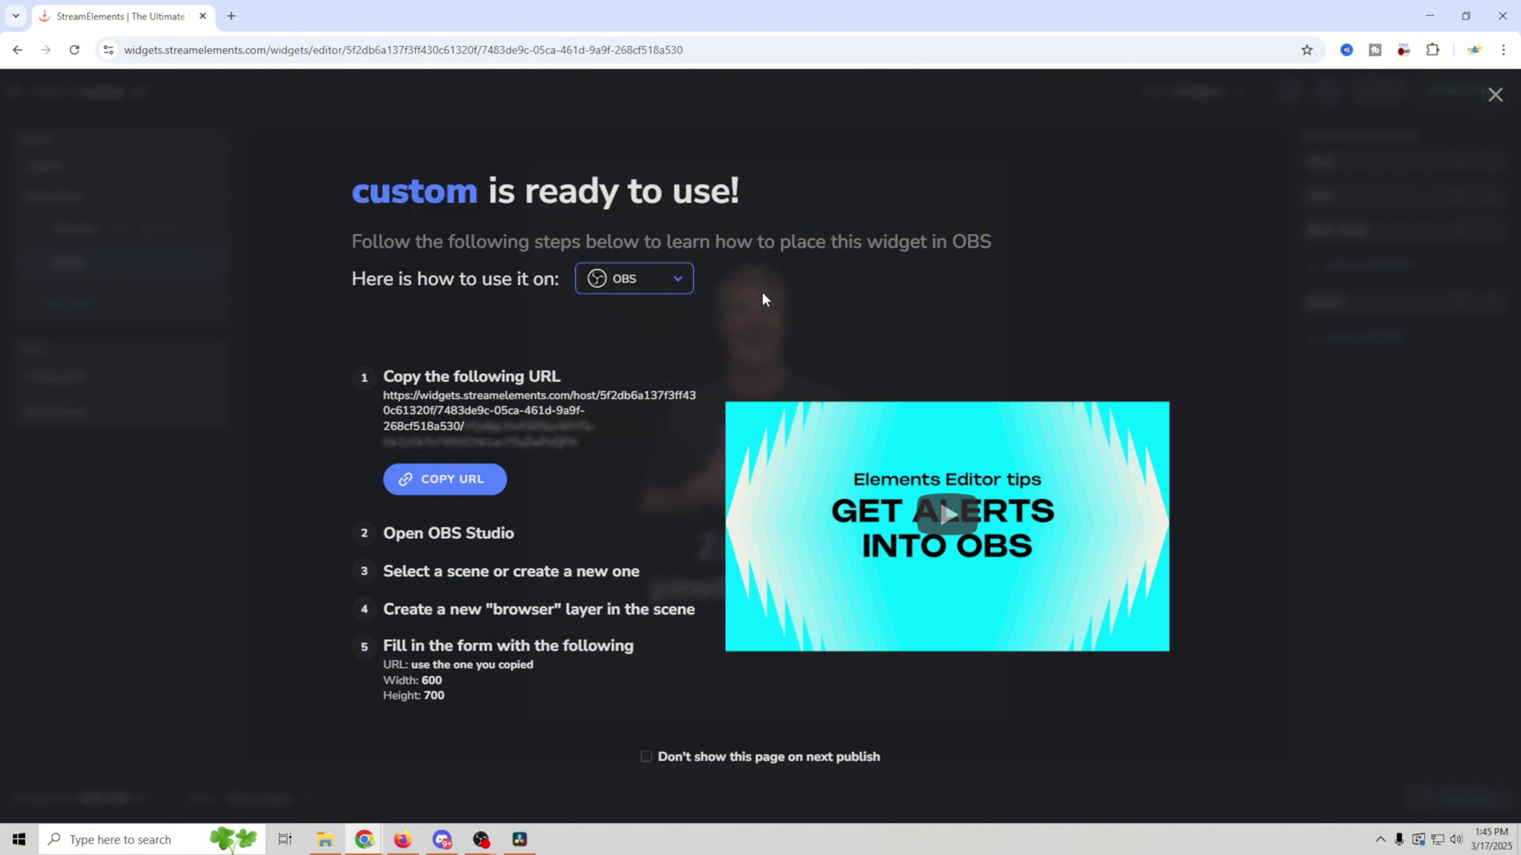
{"action": "left_click", "coordinate": [461, 480]}
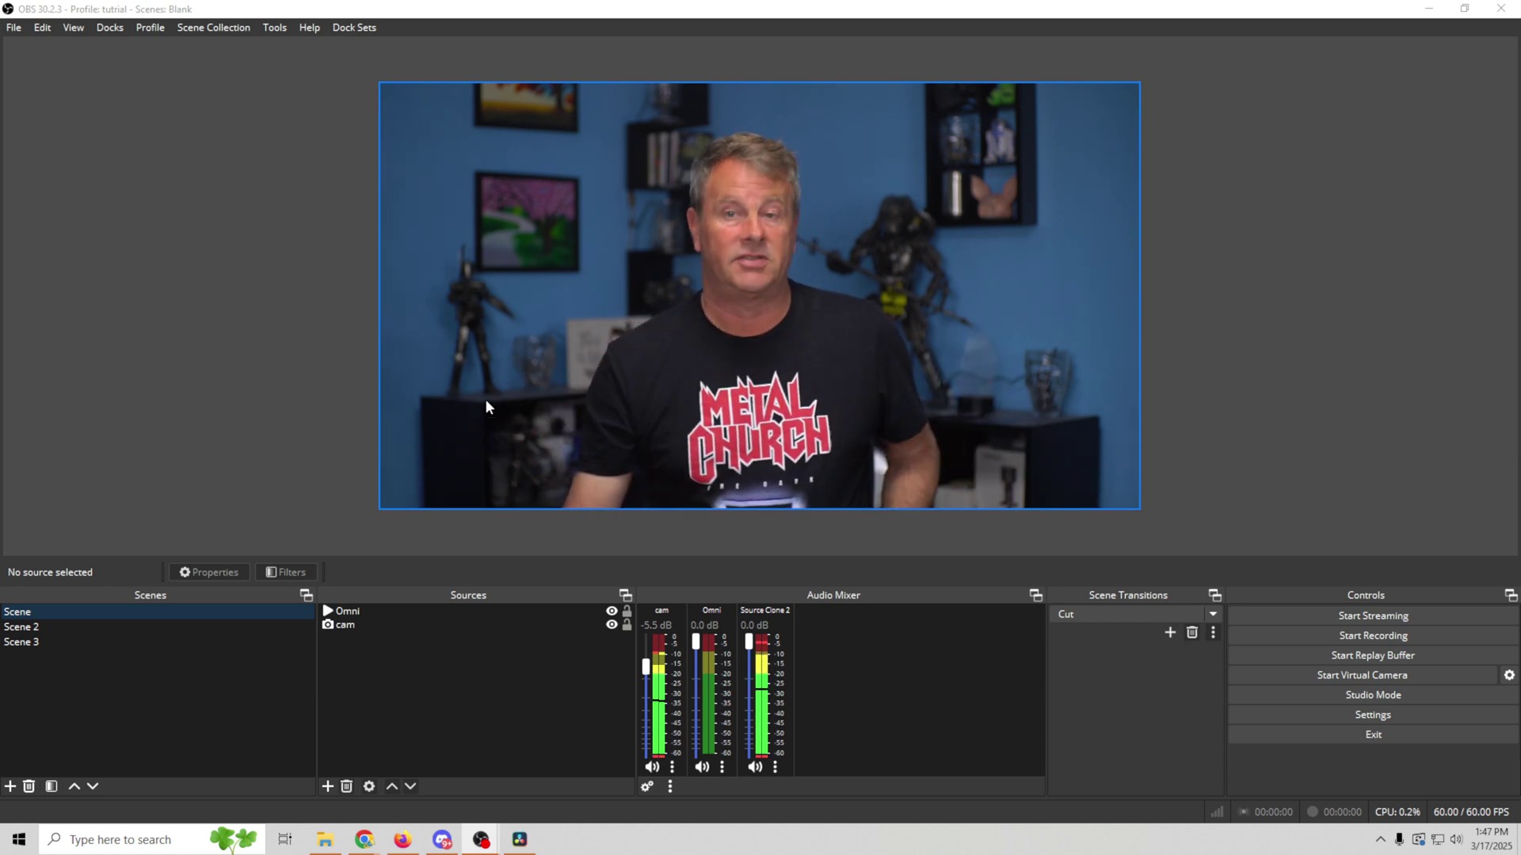
Add a new browser source named 'Custom alerts' to the OBS scene
{"action": "left_click", "coordinate": [327, 786]}
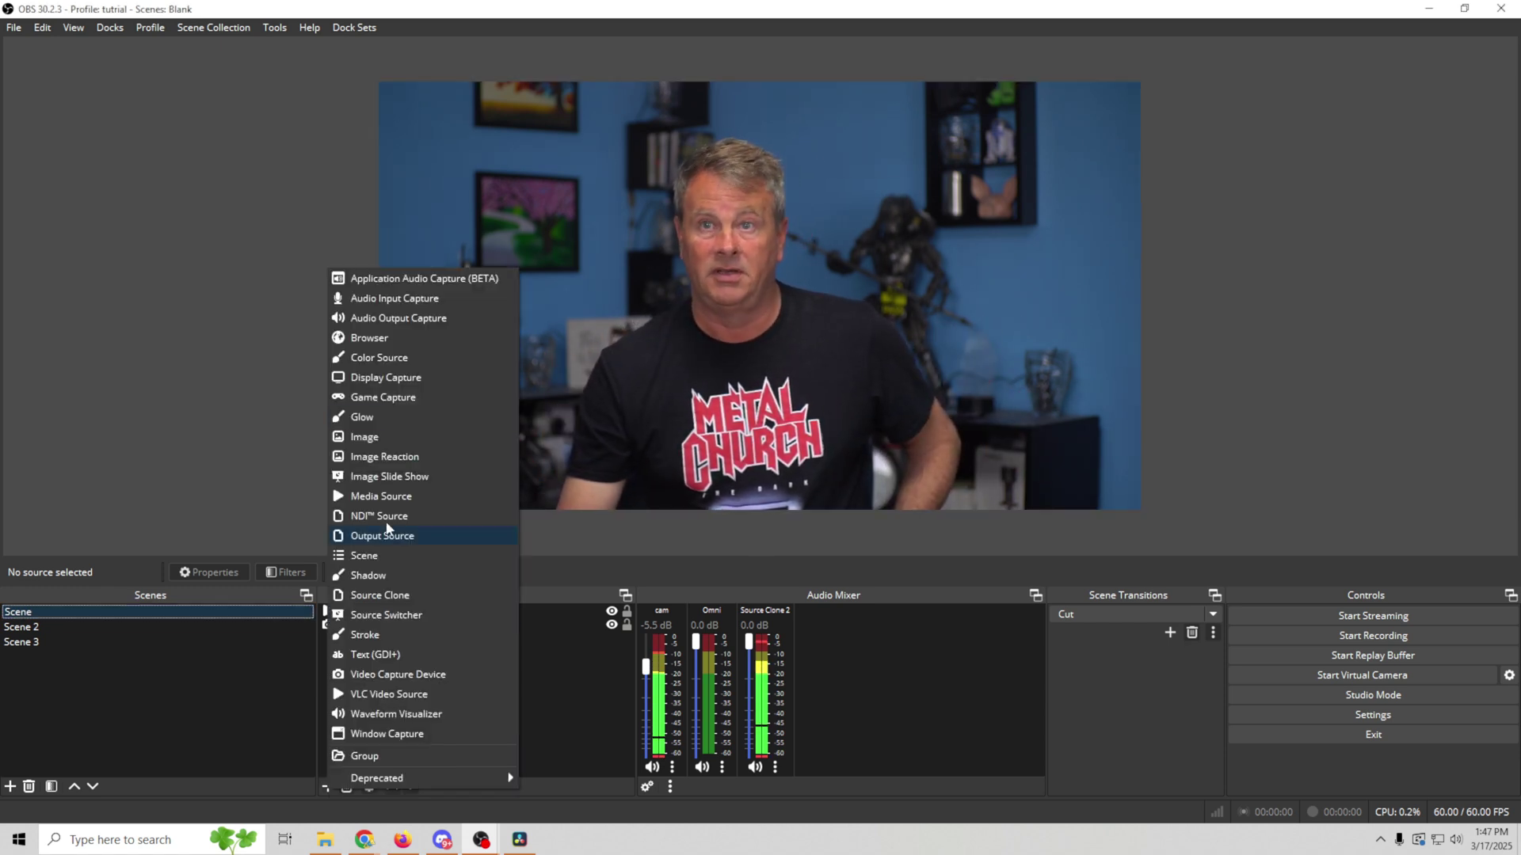
{"action": "left_click", "coordinate": [402, 338]}
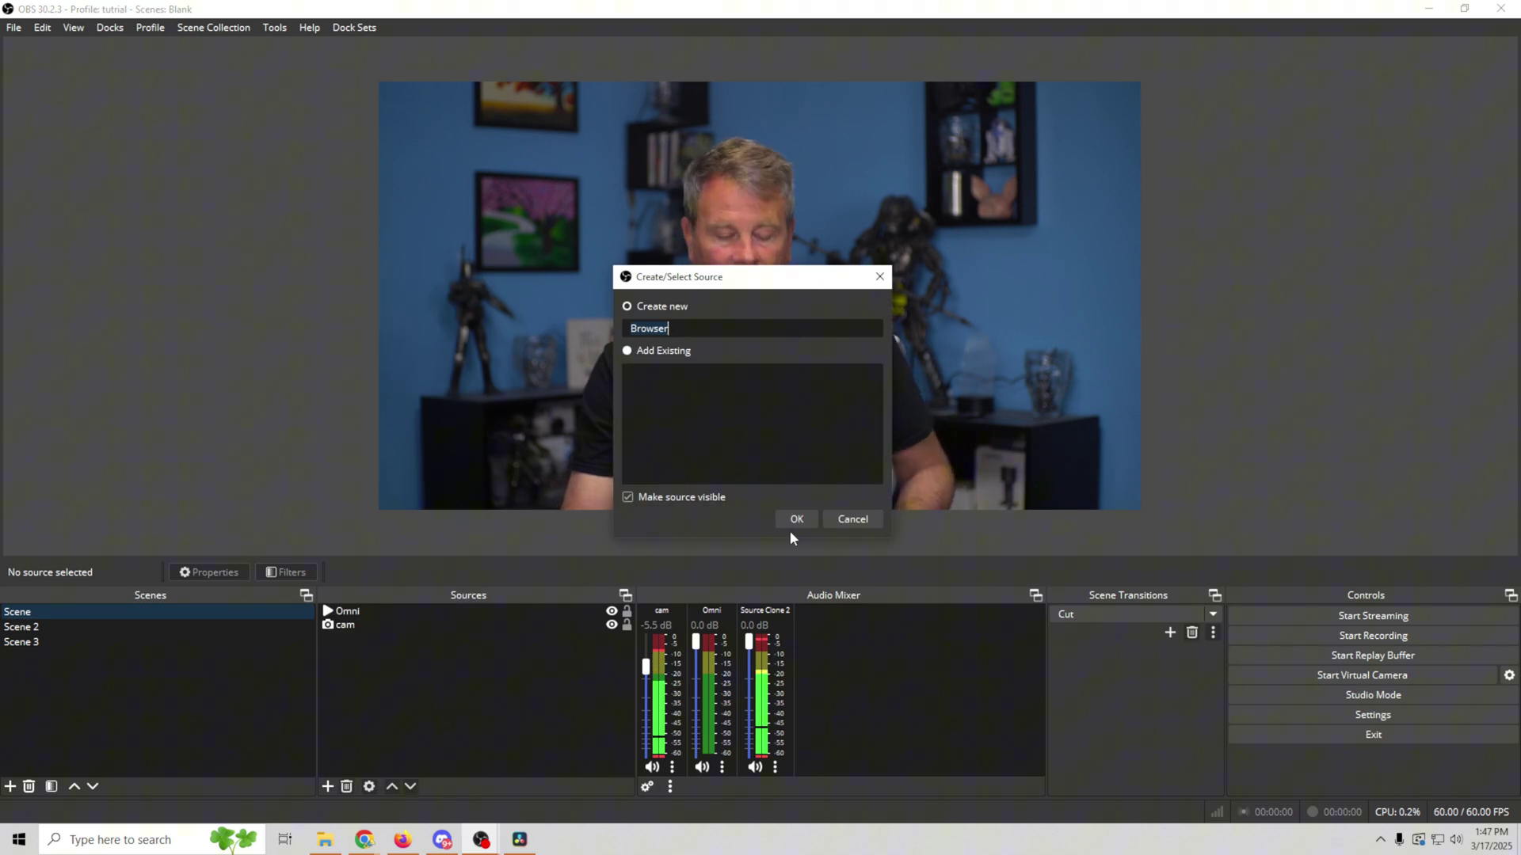
{"action": "type", "text": "Custom alerts"}
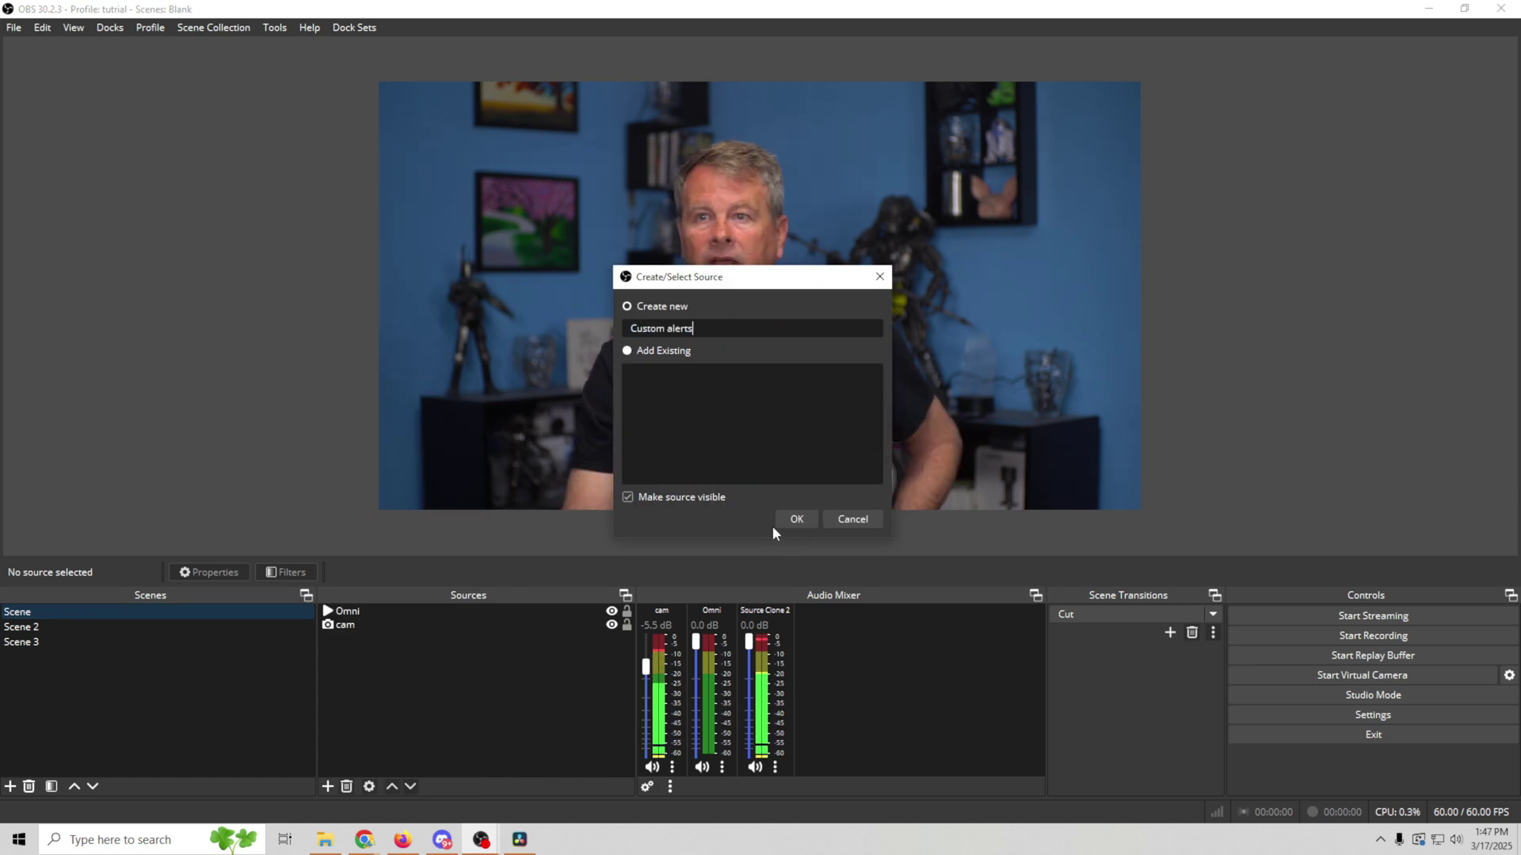
{"action": "left_click", "coordinate": [796, 520]}
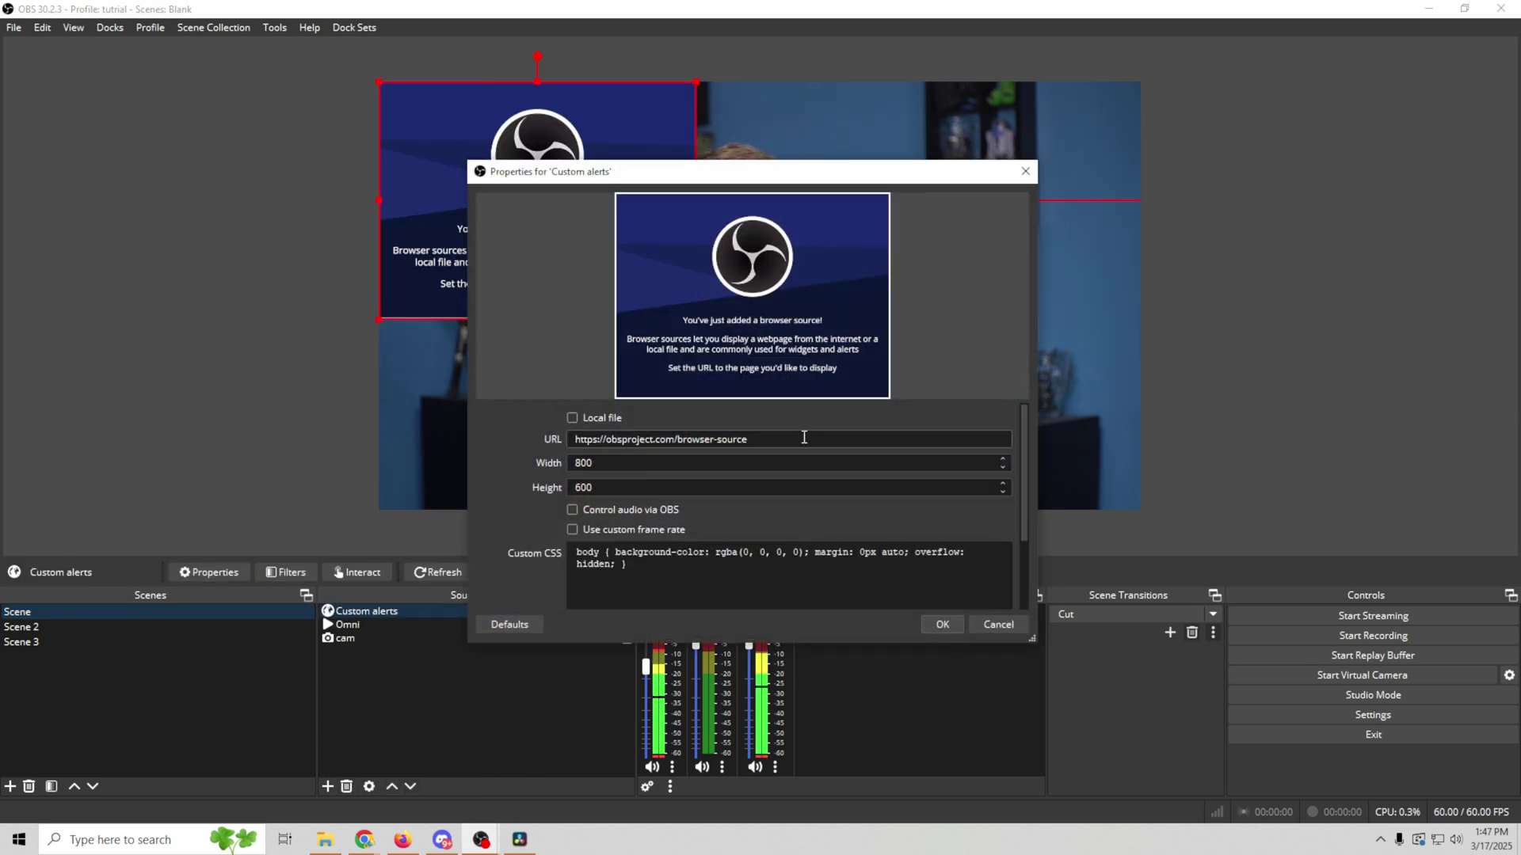
Point it at the copied widget URL with audio controlled via OBS, and move it top-right
{"action": "left_click_drag", "start_coordinate": [804, 437], "coordinate": [506, 450]}
{"action": "key", "text": "ctrl+v"}
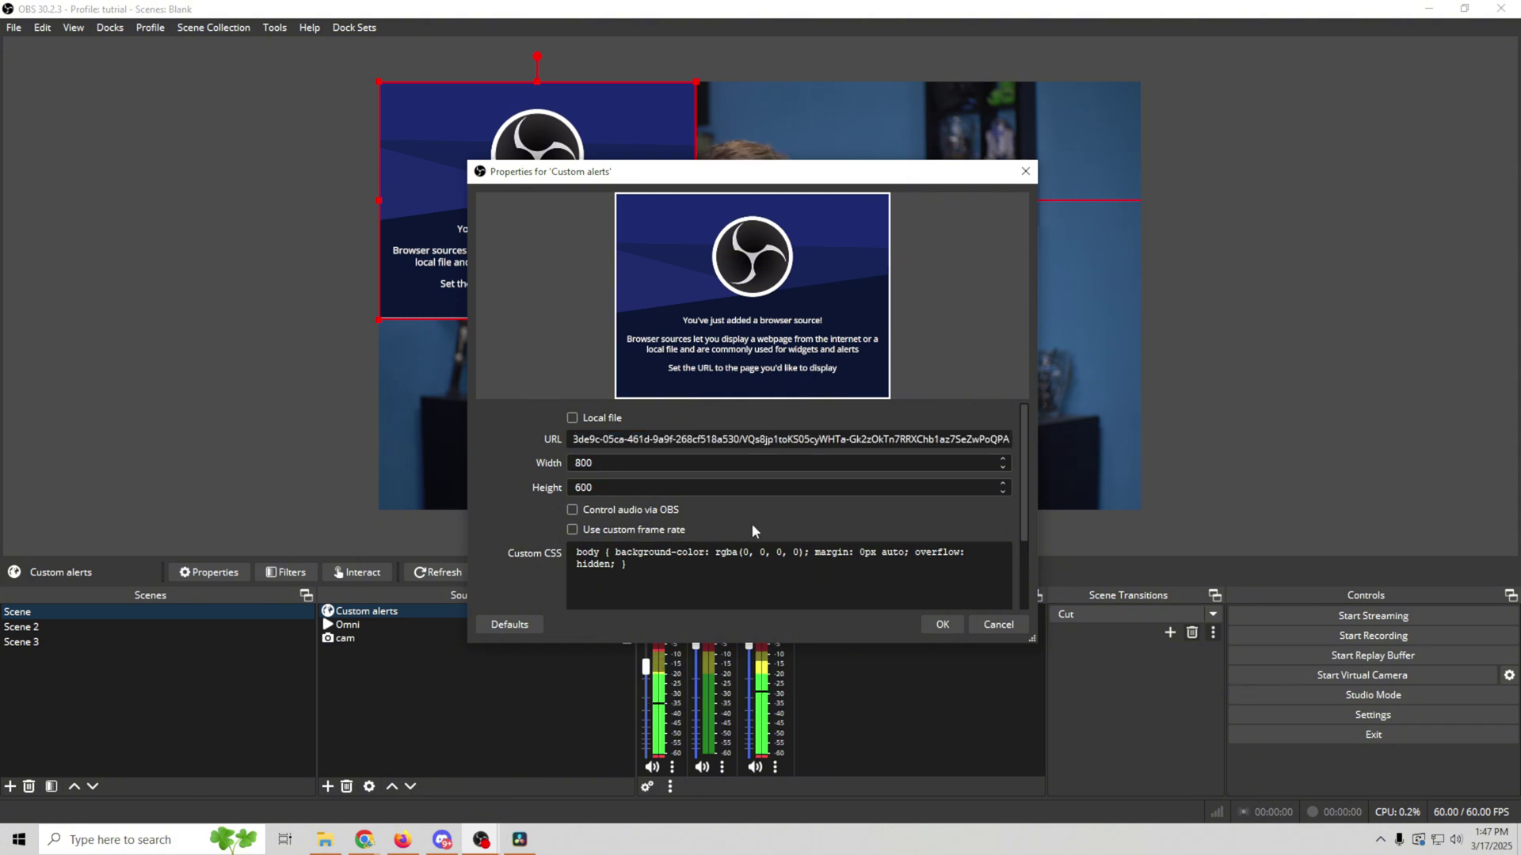
{"action": "left_click", "coordinate": [571, 510]}
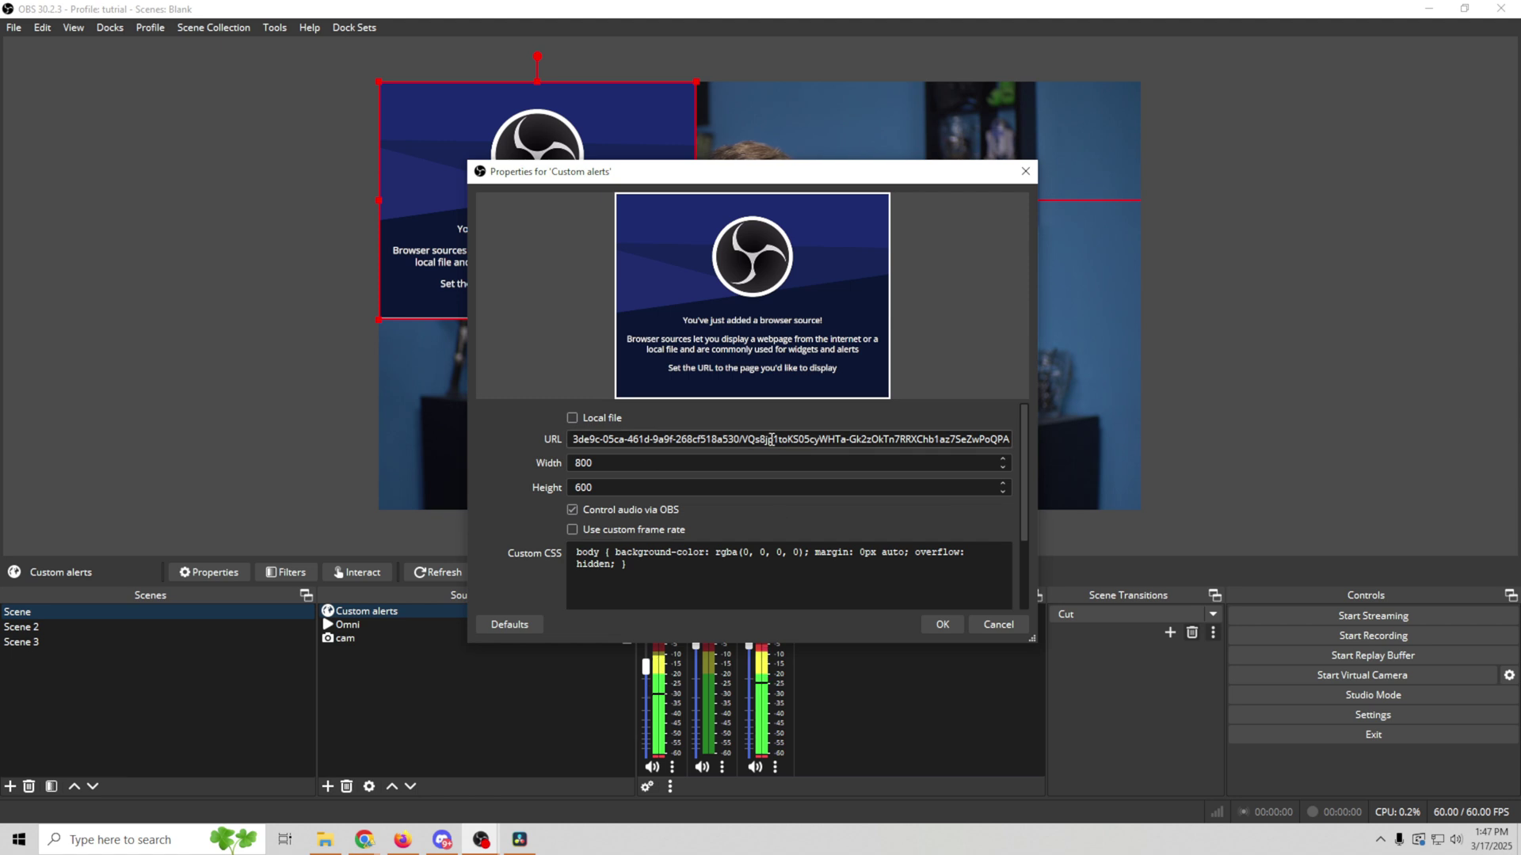
{"action": "left_click", "coordinate": [940, 627]}
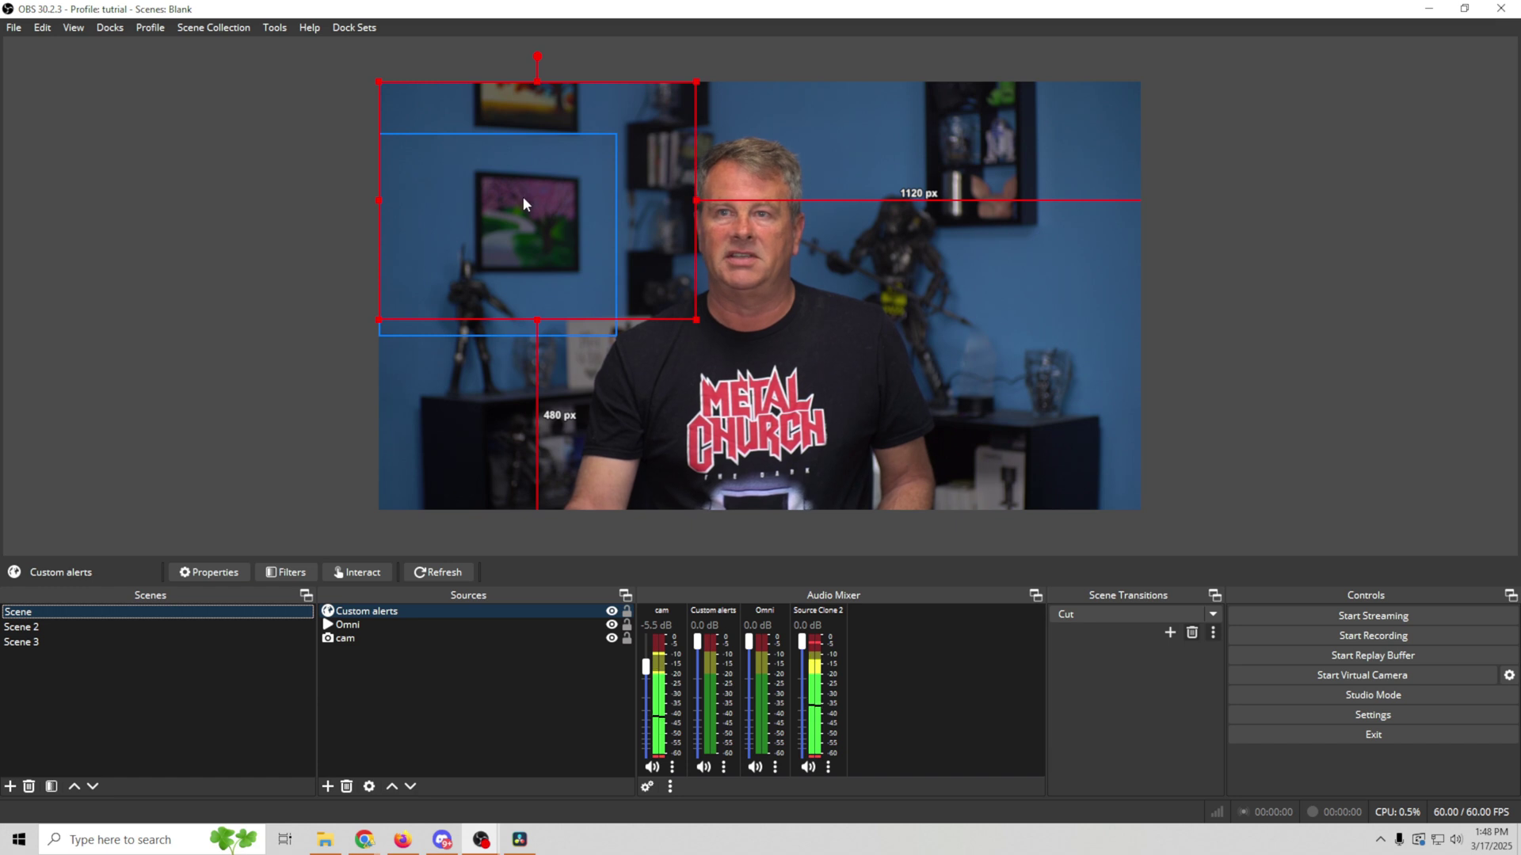
{"action": "left_click_drag", "start_coordinate": [526, 211], "coordinate": [878, 254]}
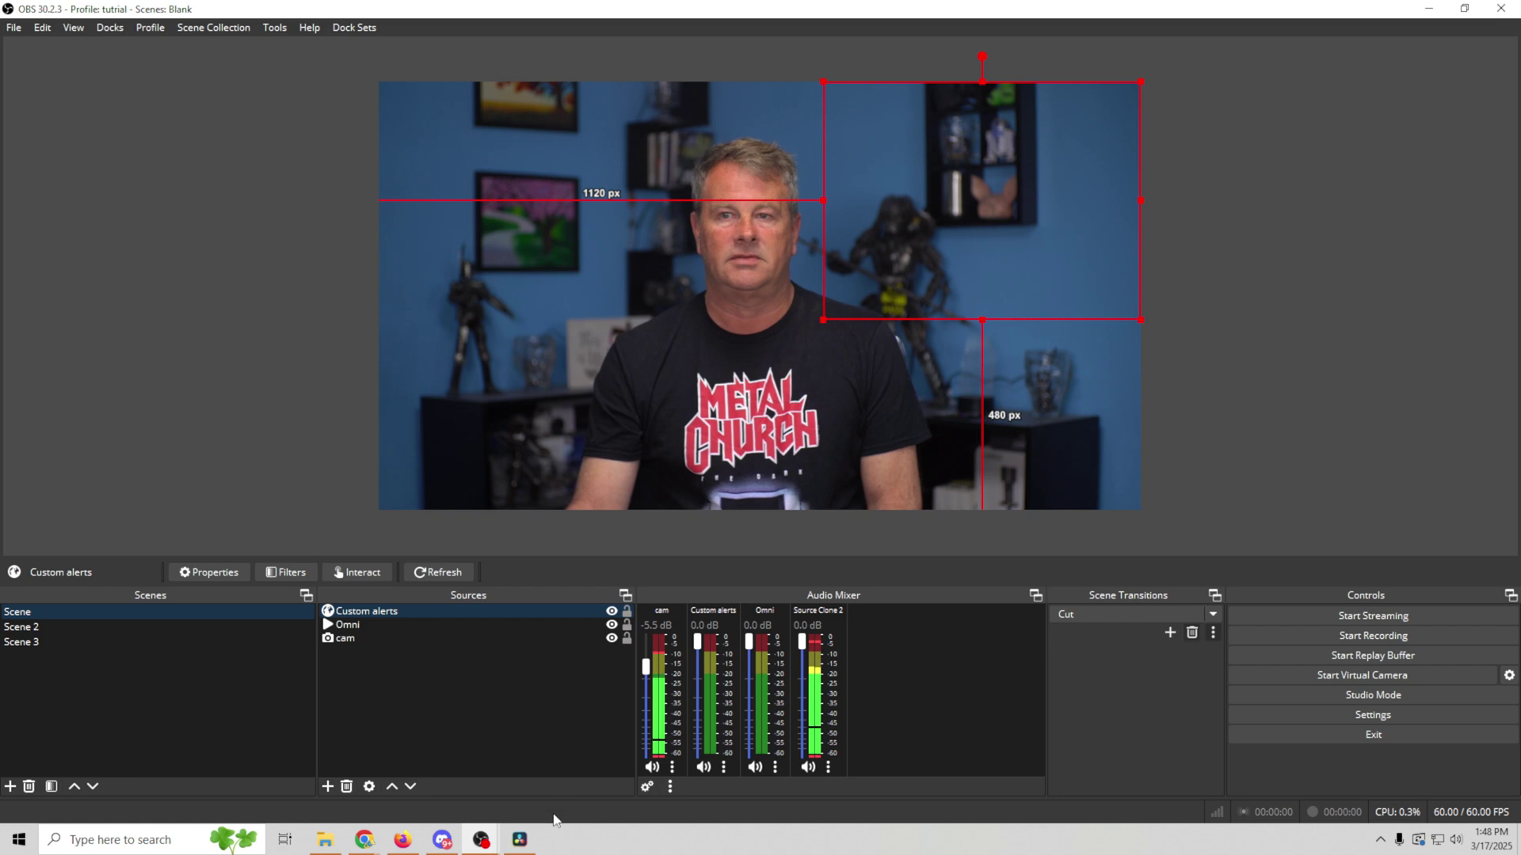
{"action": "left_click", "coordinate": [364, 840]}
Close the publish overlay, pick the Other subscriber state, and switch the editor to Simulate view
{"action": "left_click", "coordinate": [1494, 95]}
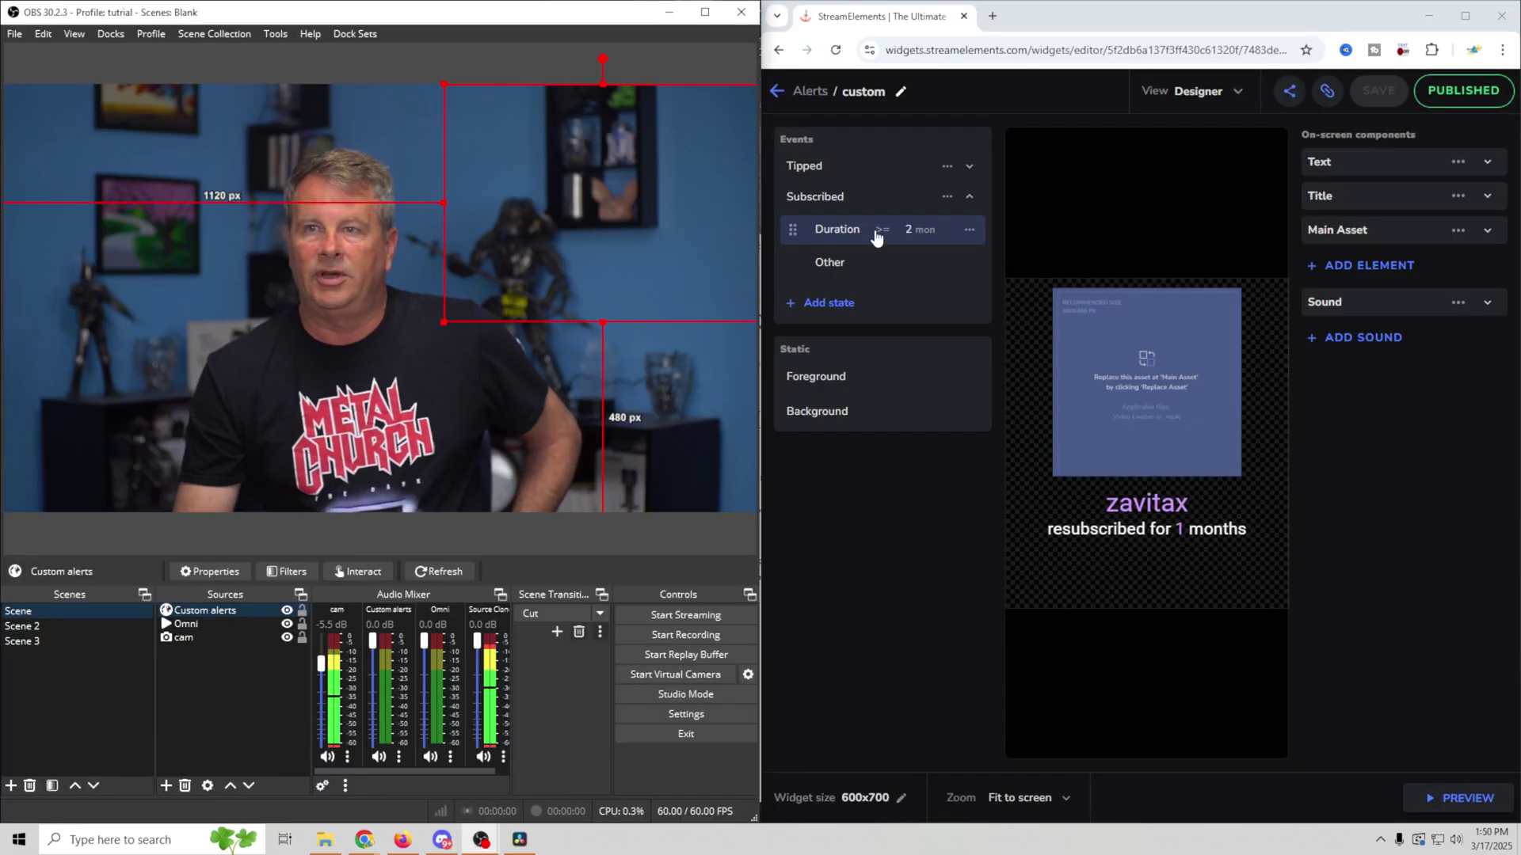
{"action": "left_click", "coordinate": [832, 264]}
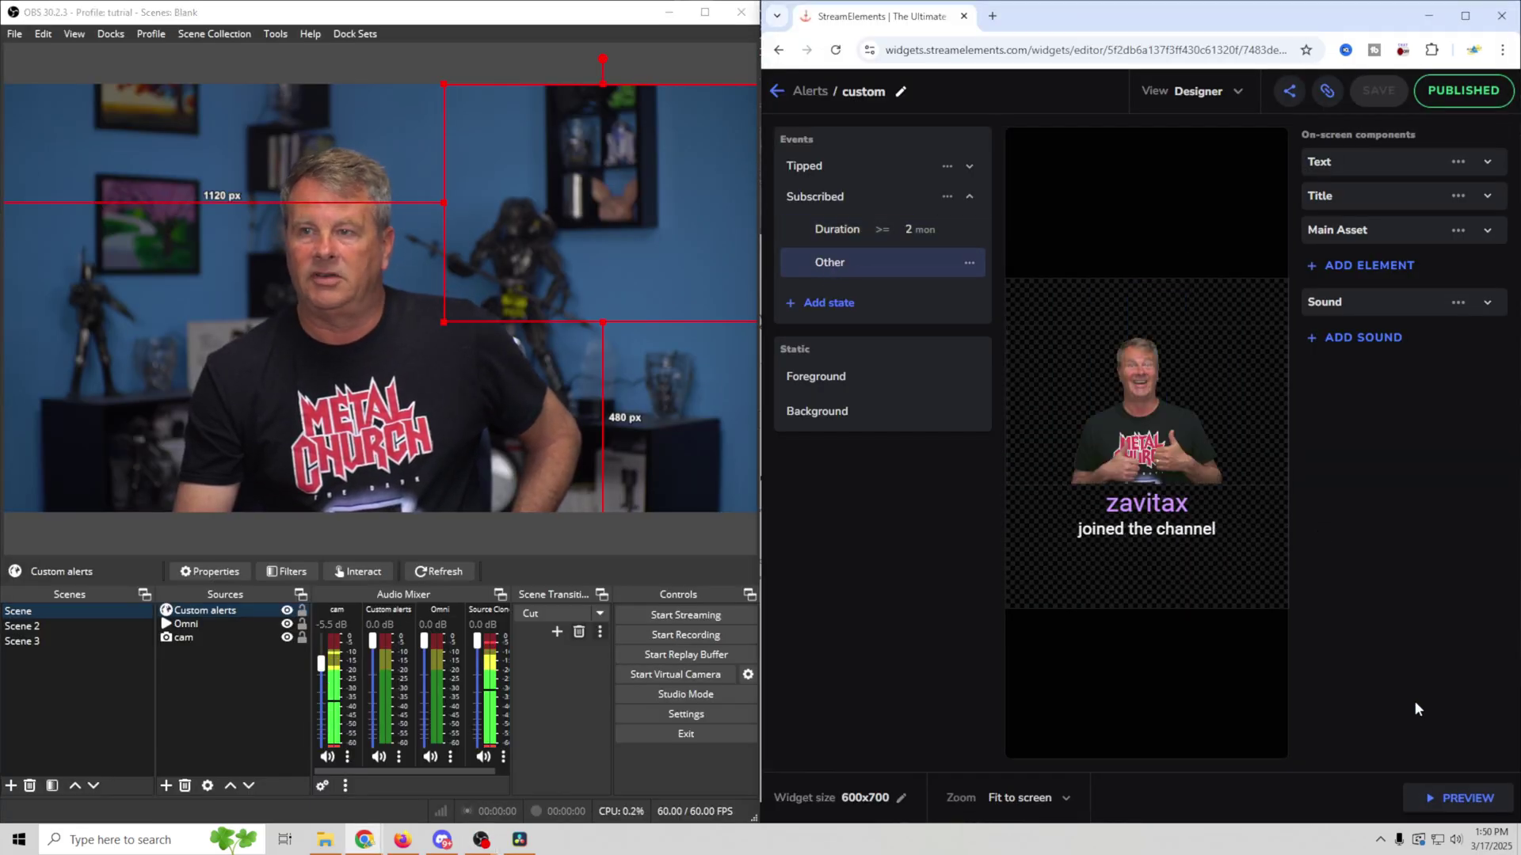
{"action": "left_click", "coordinate": [1240, 93]}
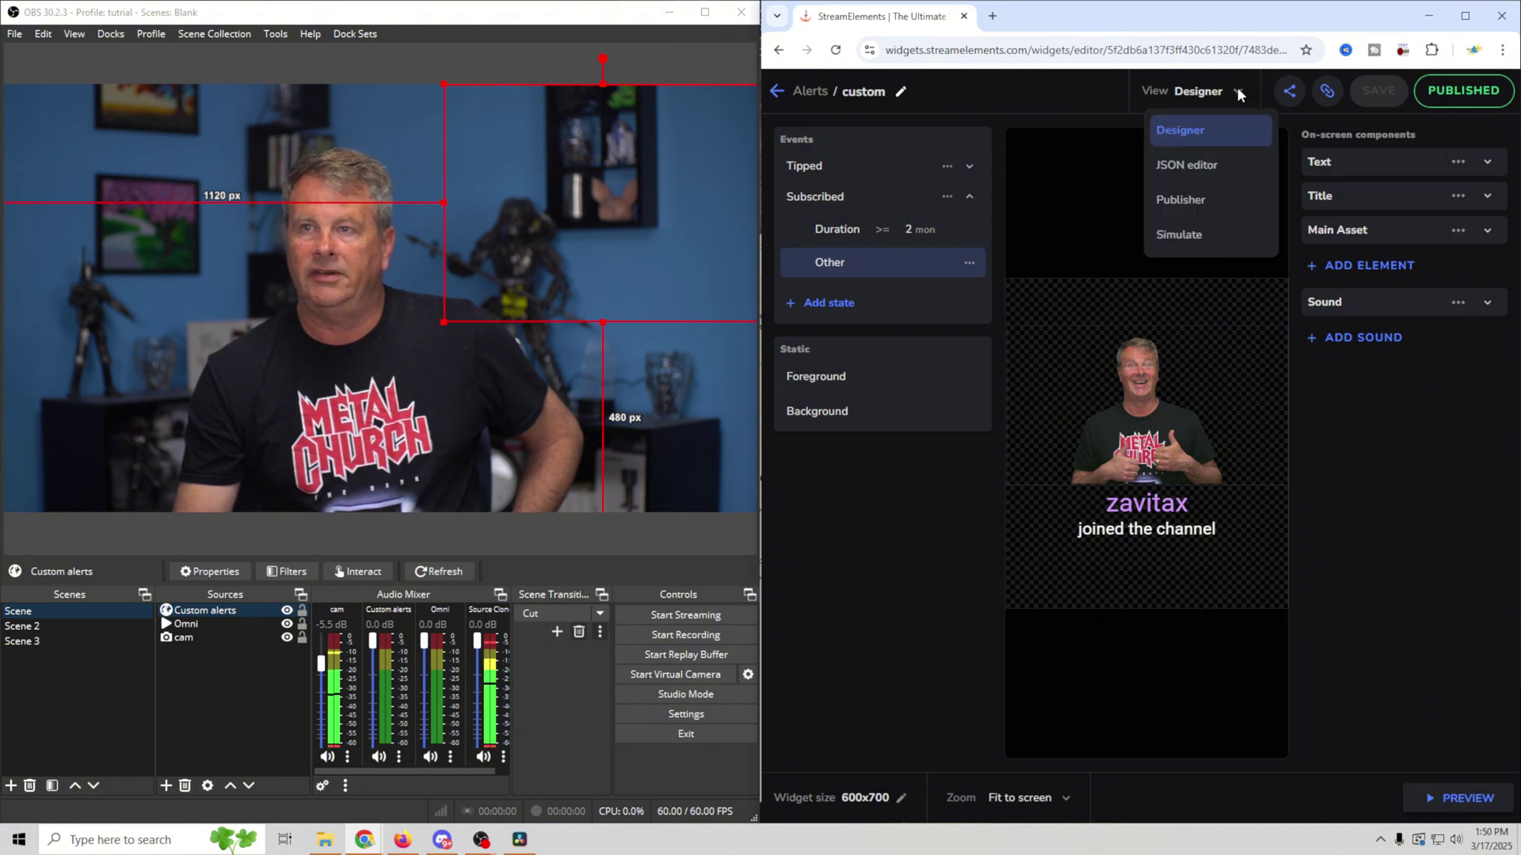
{"action": "left_click", "coordinate": [1180, 236]}
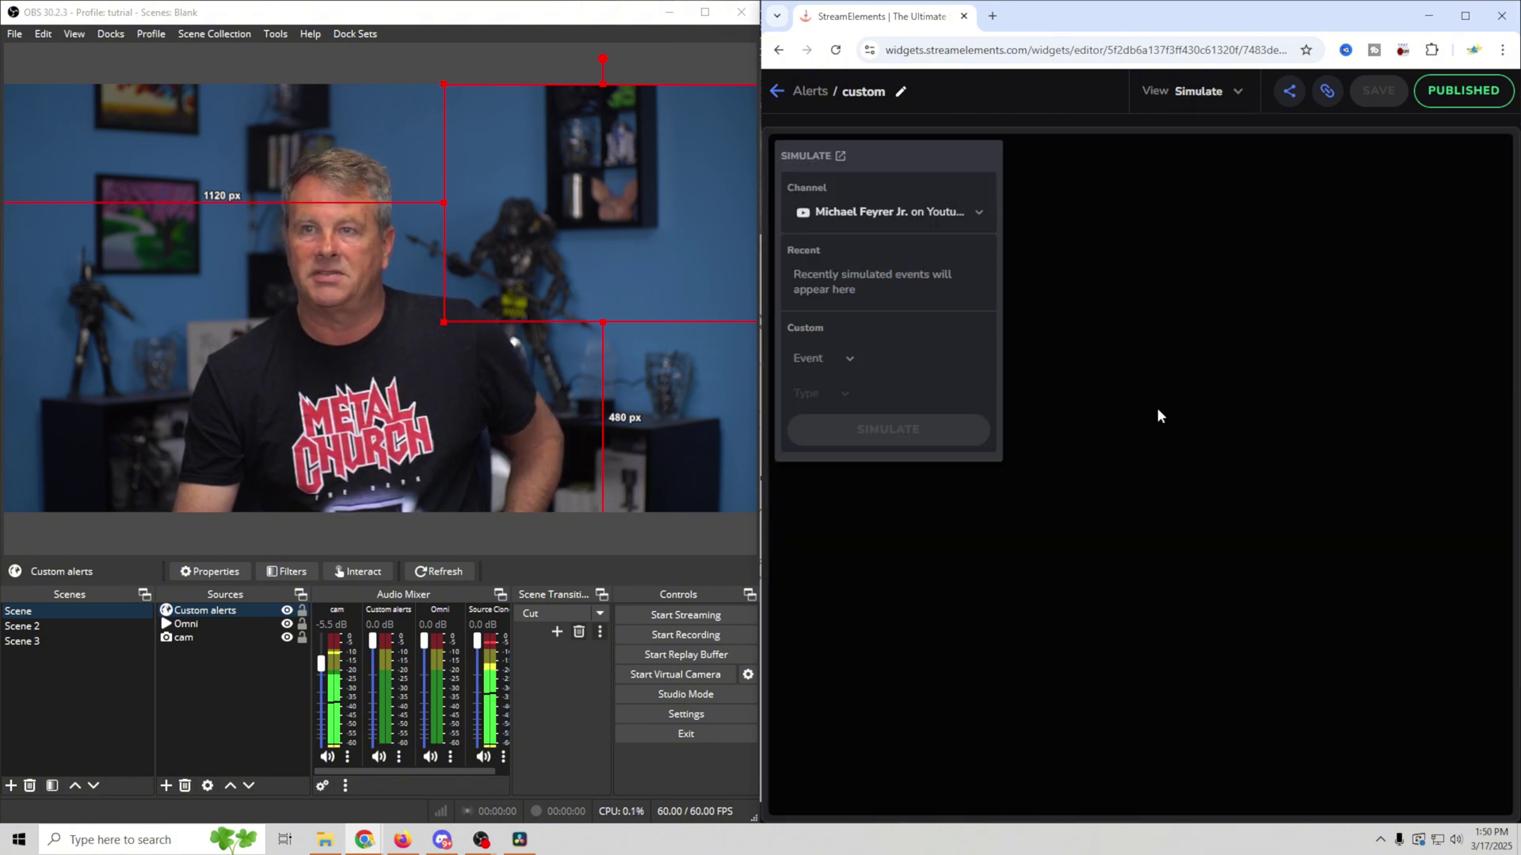
Simulate a Tipped event, then a Subscribed event, to fire both test alerts
{"action": "left_click", "coordinate": [846, 358]}
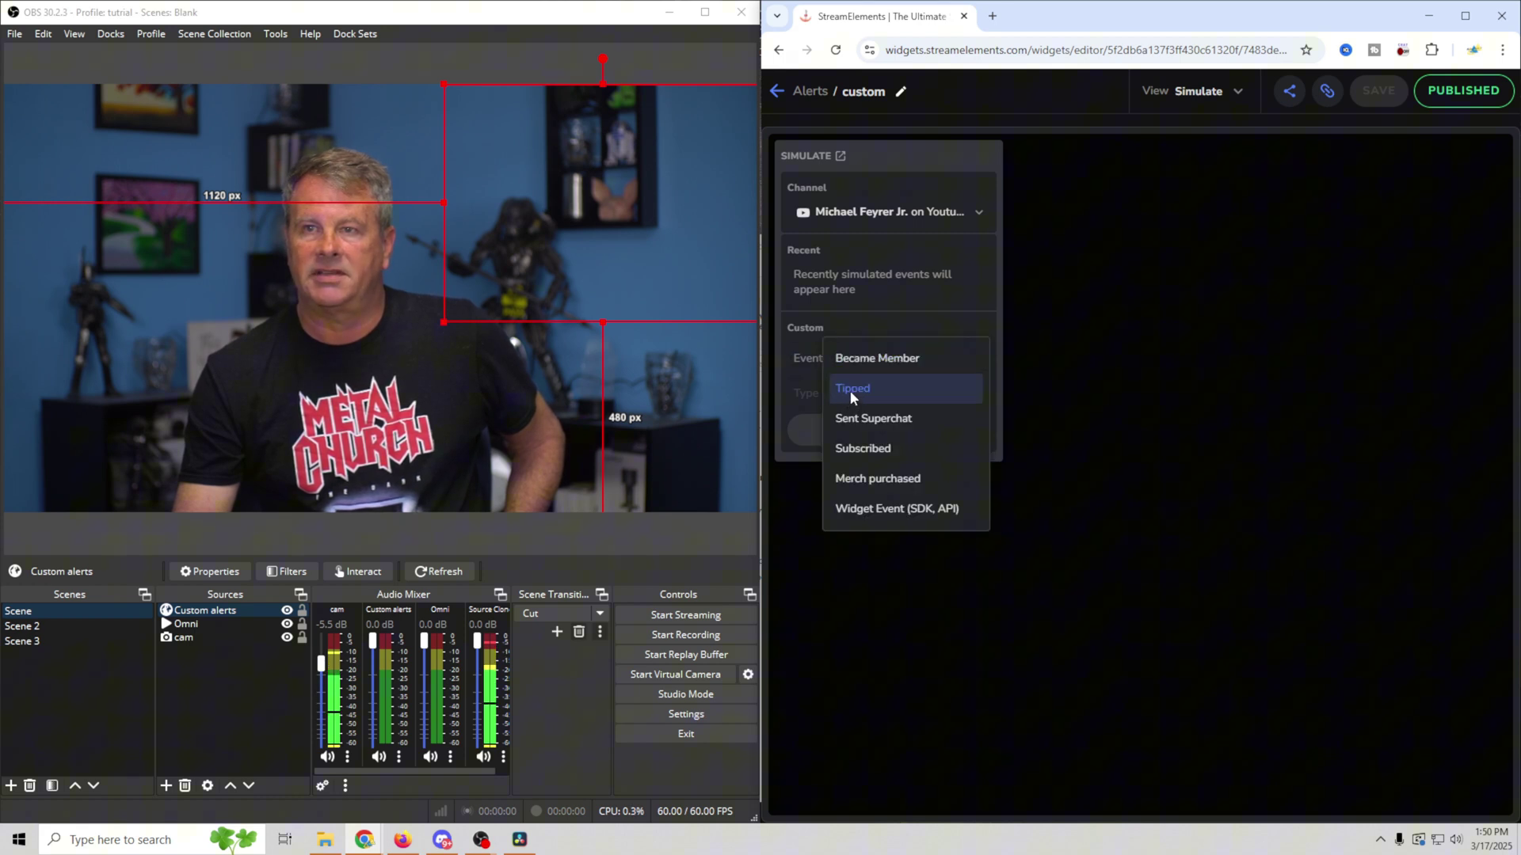
{"action": "left_click", "coordinate": [849, 391]}
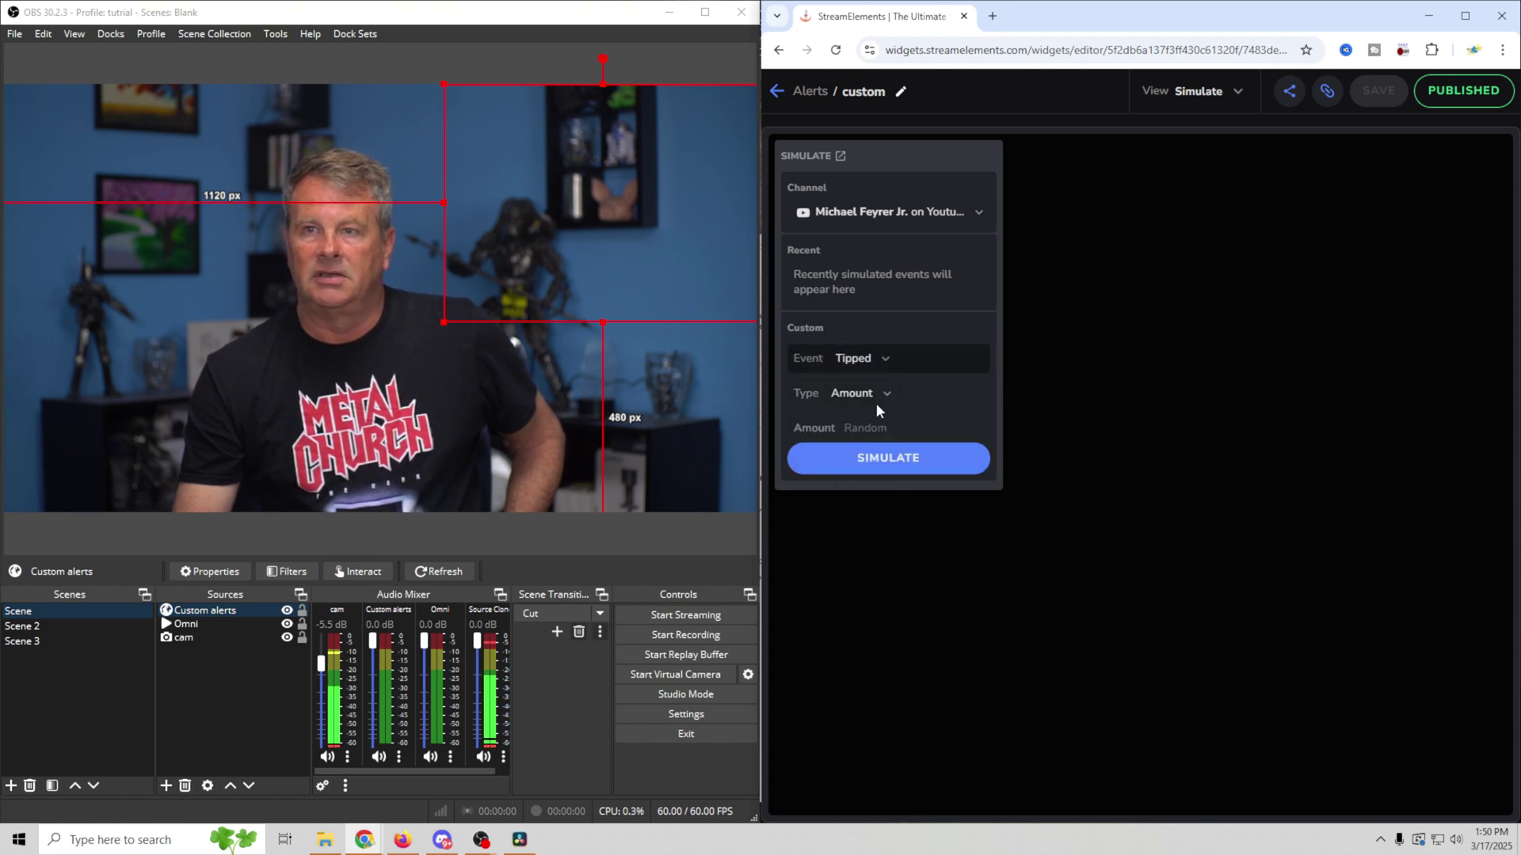
{"action": "left_click", "coordinate": [903, 459]}
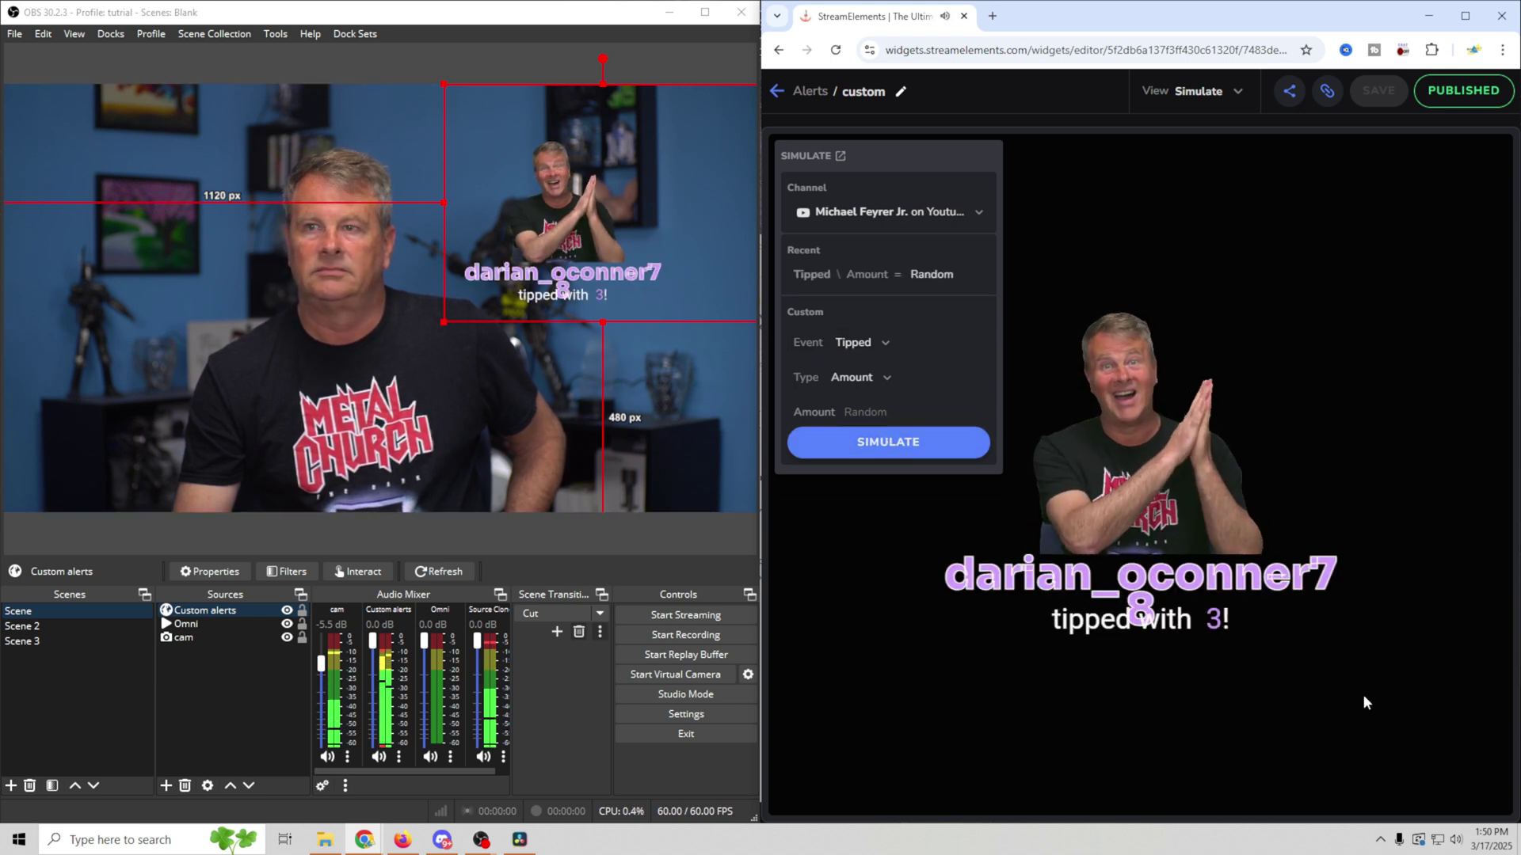
{"action": "left_click", "coordinate": [872, 345]}
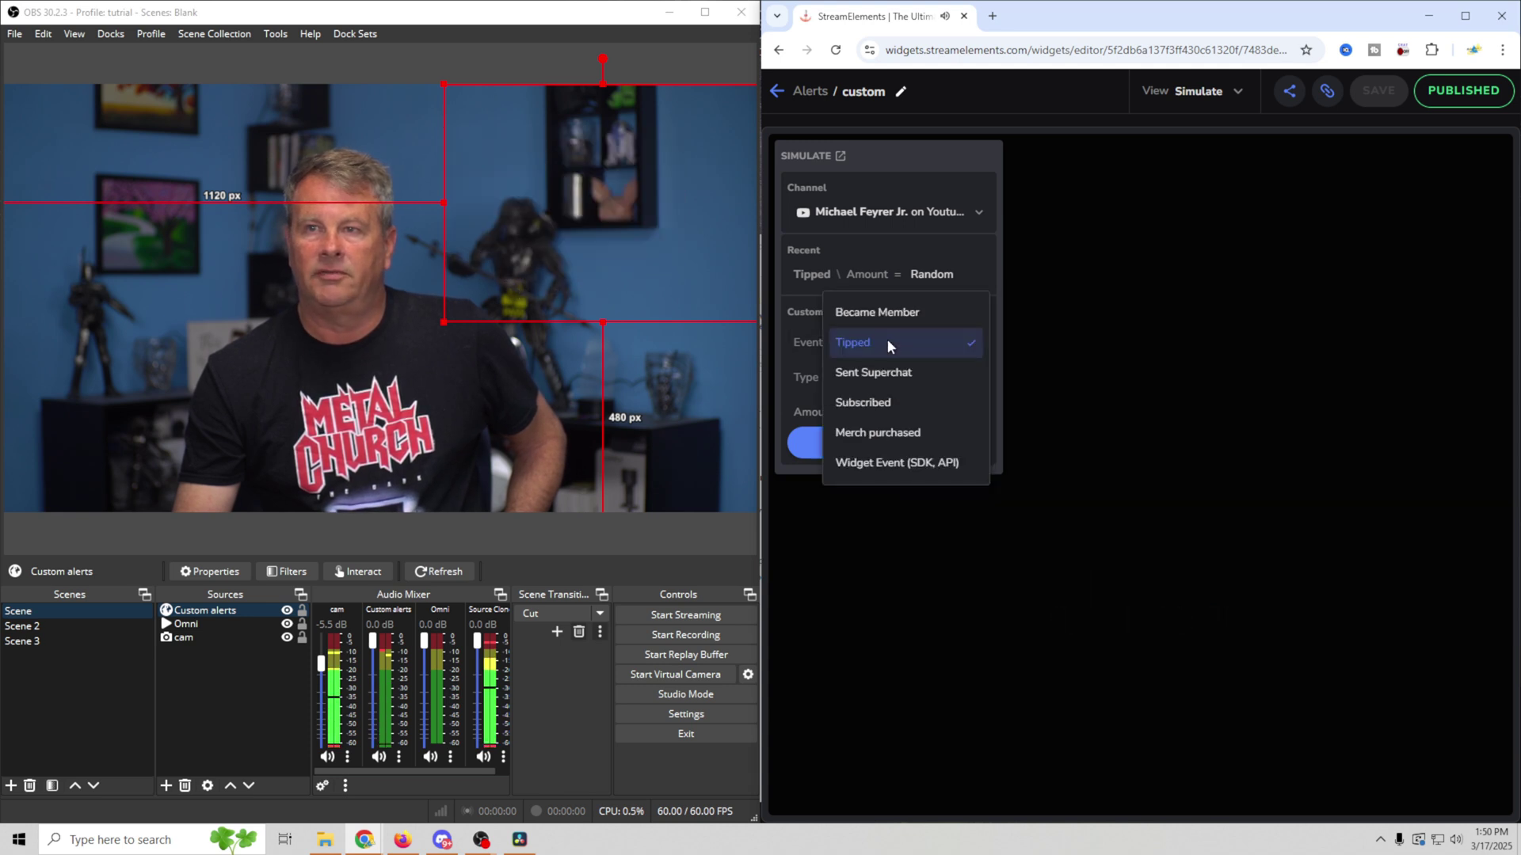
{"action": "left_click", "coordinate": [887, 418]}
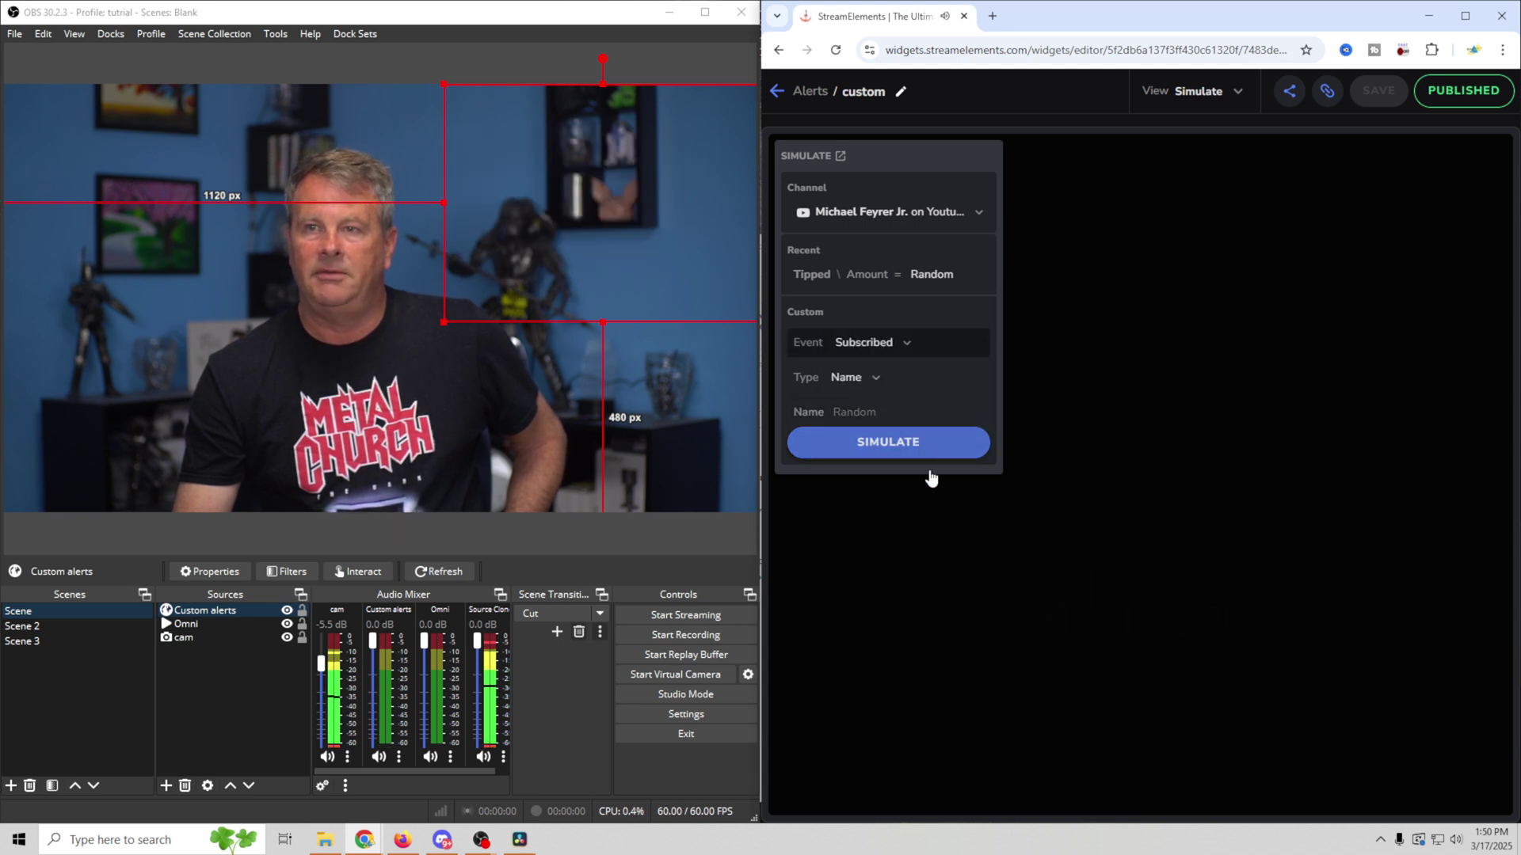
{"action": "left_click", "coordinate": [888, 443]}
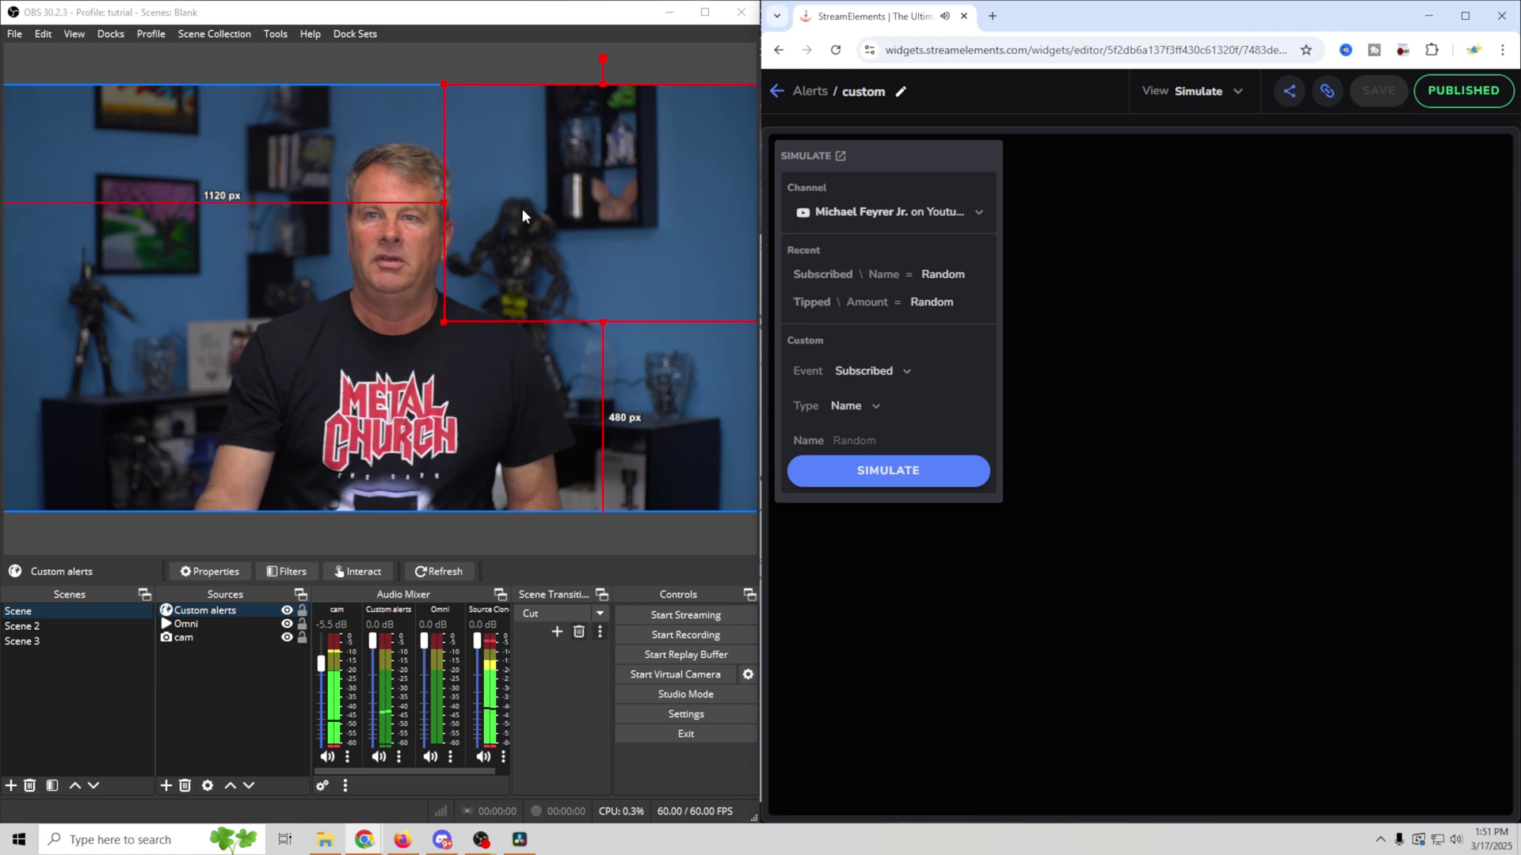
Drag the Custom alerts box from the top-right to the preview's top-left corner
{"action": "left_click_drag", "start_coordinate": [574, 194], "coordinate": [139, 194]}
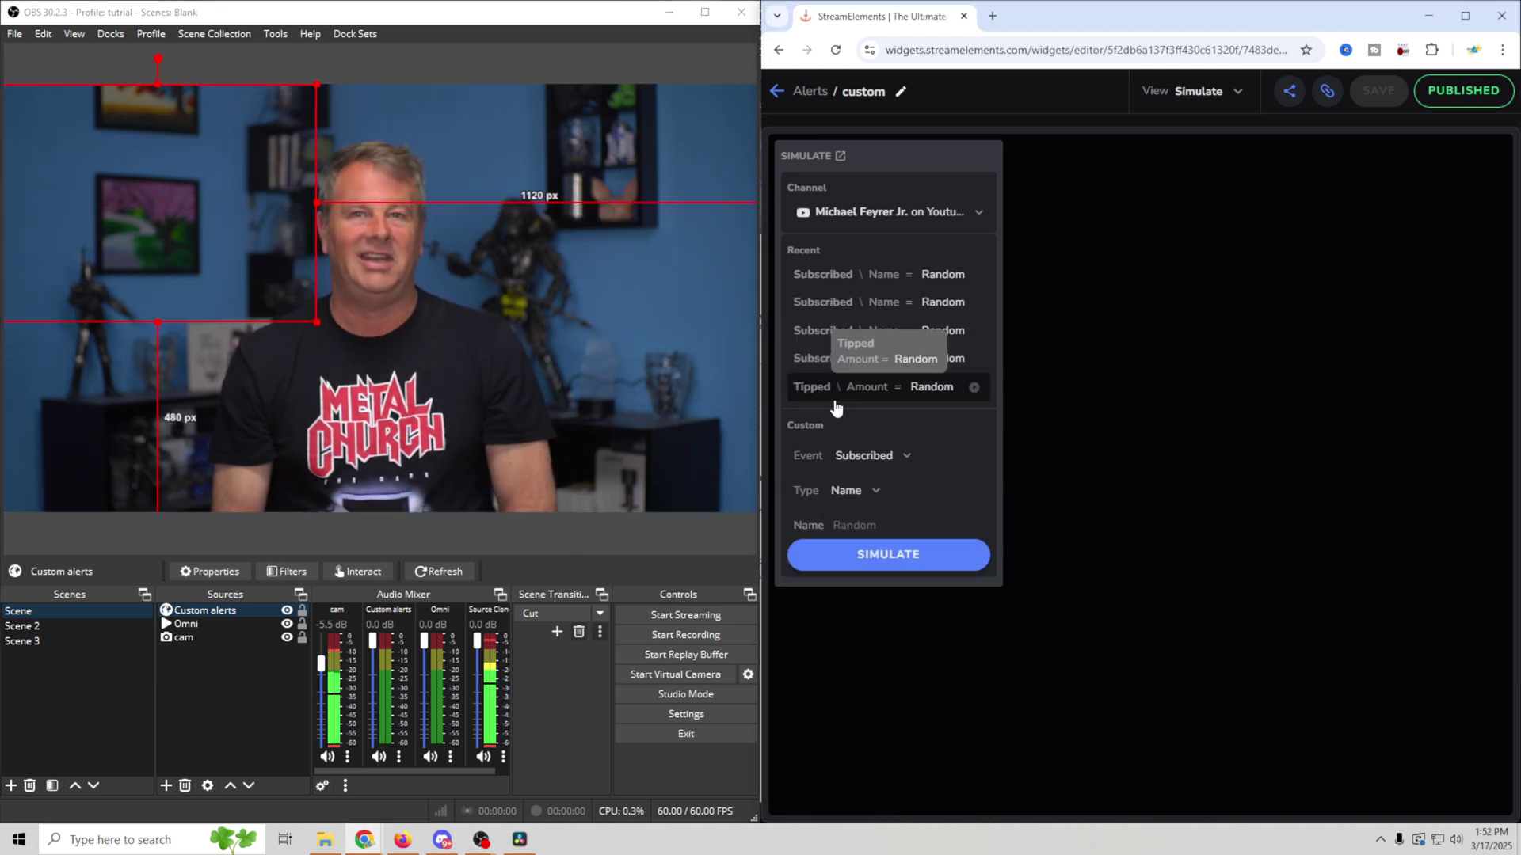